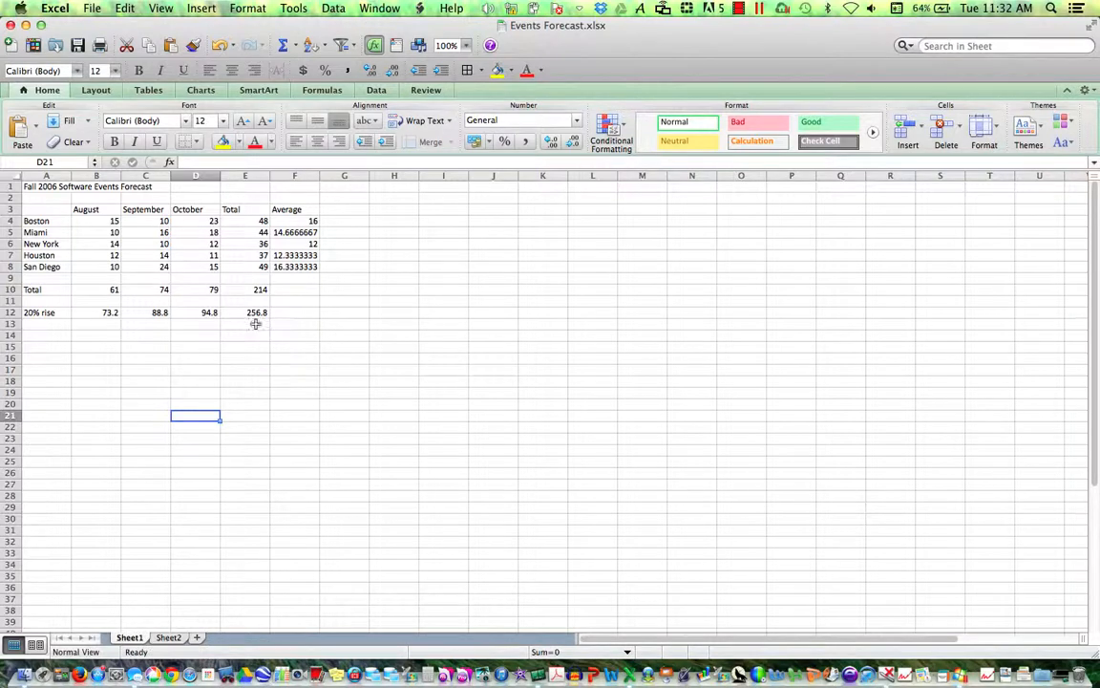
- Inspect the SUM formulas behind Boston's and Miami's totals in E4 and E5
{"action": "left_click", "coordinate": [247, 222]}
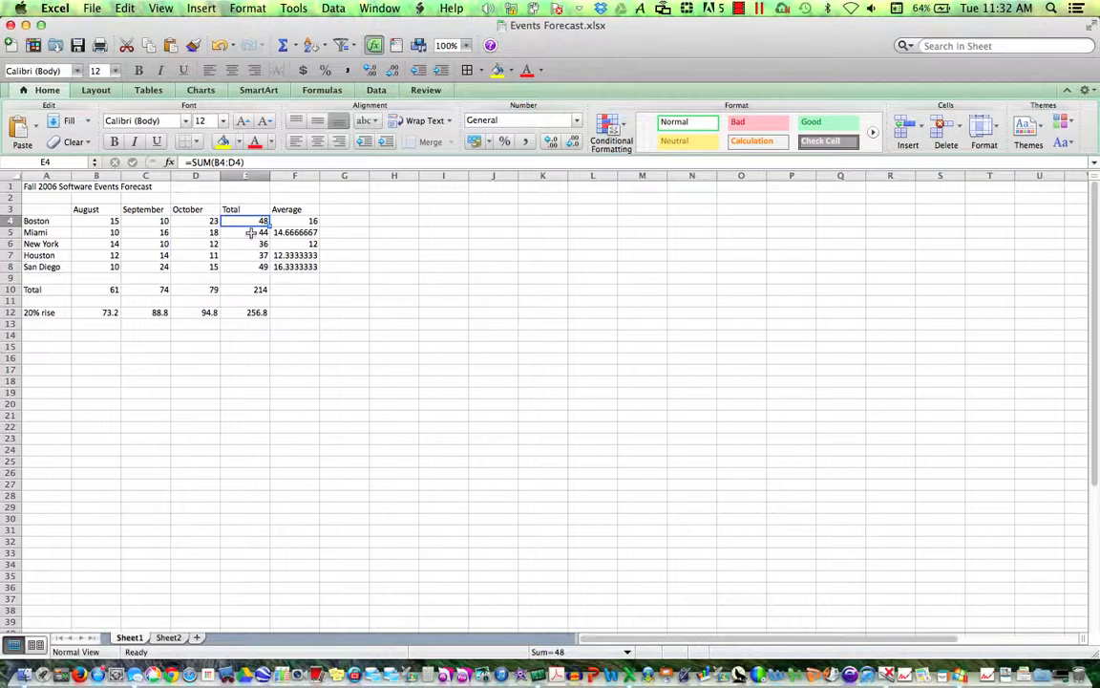
{"action": "left_click", "coordinate": [251, 233]}
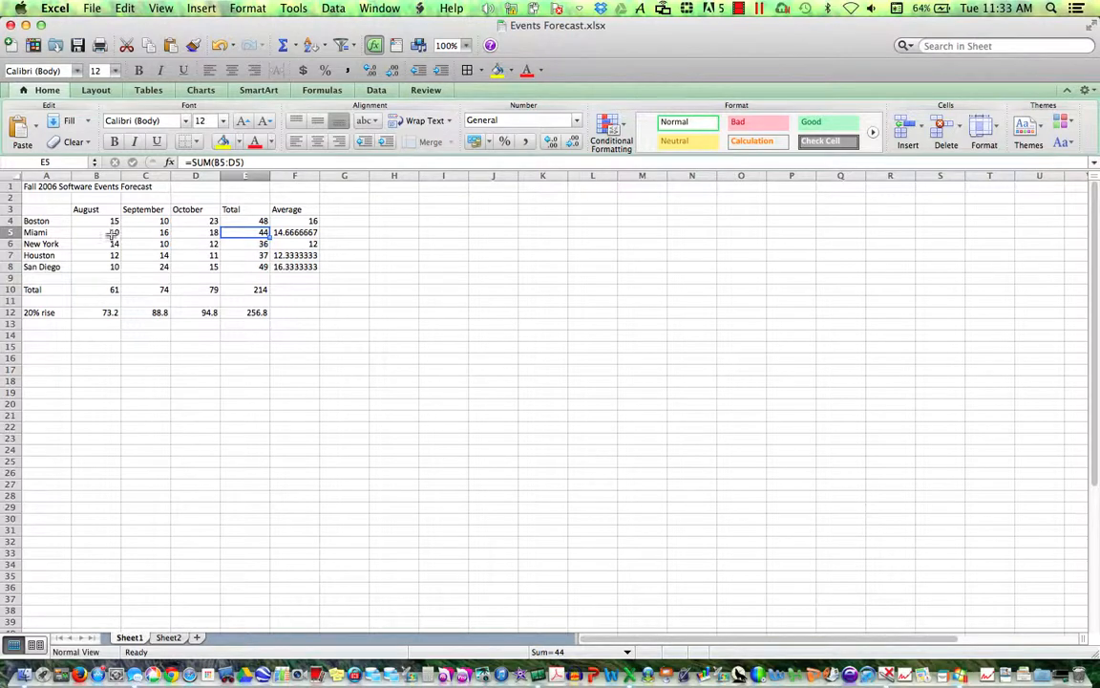
{"action": "left_click", "coordinate": [351, 223]}
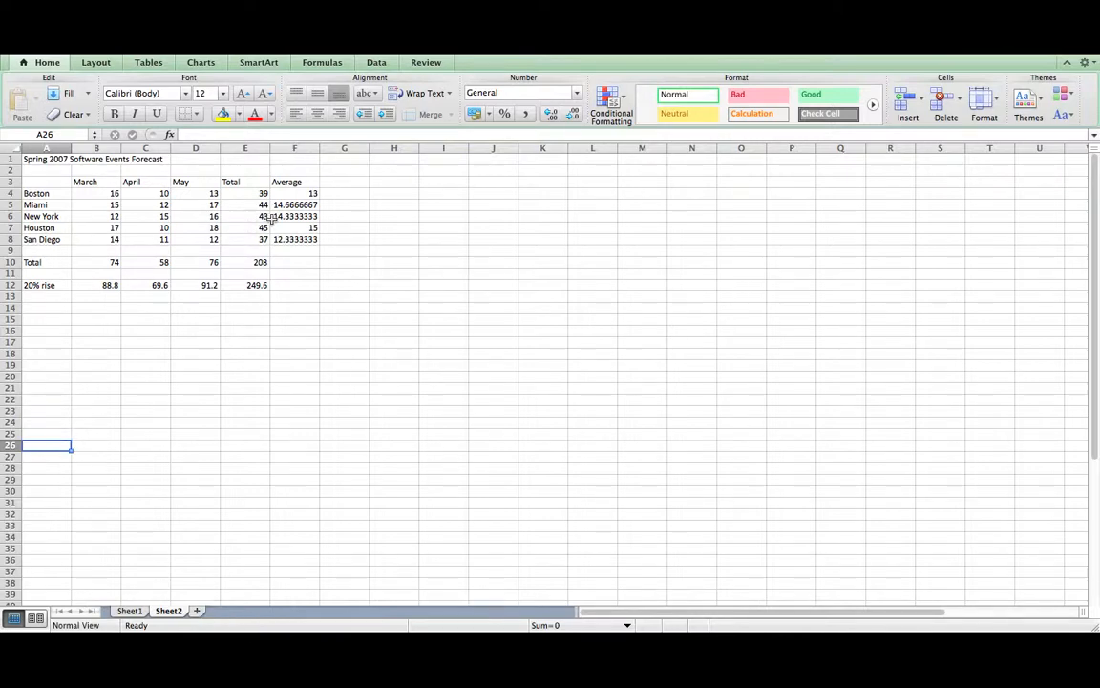
- Enter 'Change' in H2, the value 1.1 in I2, and 'What if?' in H3
{"action": "left_click", "coordinate": [388, 172]}
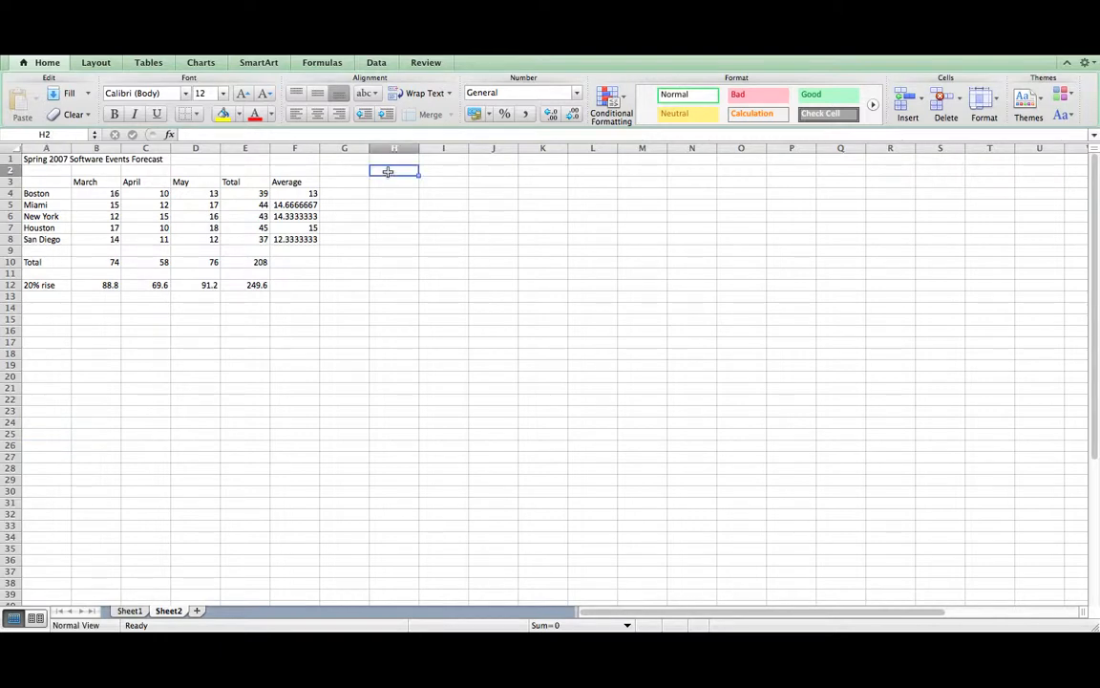
{"action": "type", "text": "Change"}
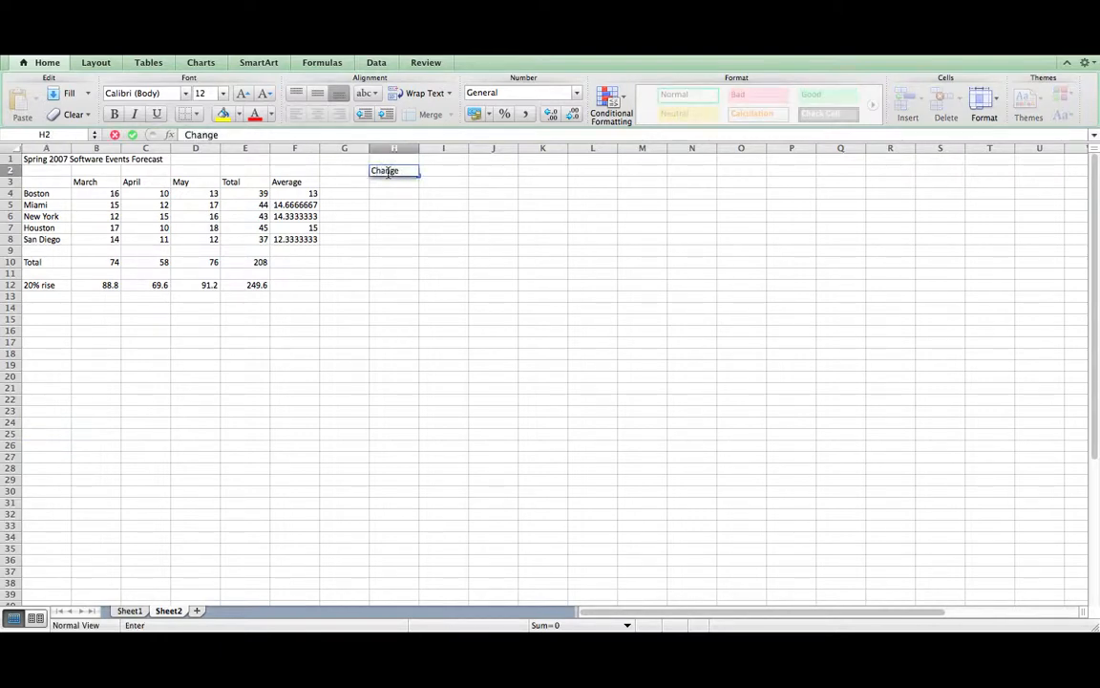
{"action": "key", "text": "Tab"}
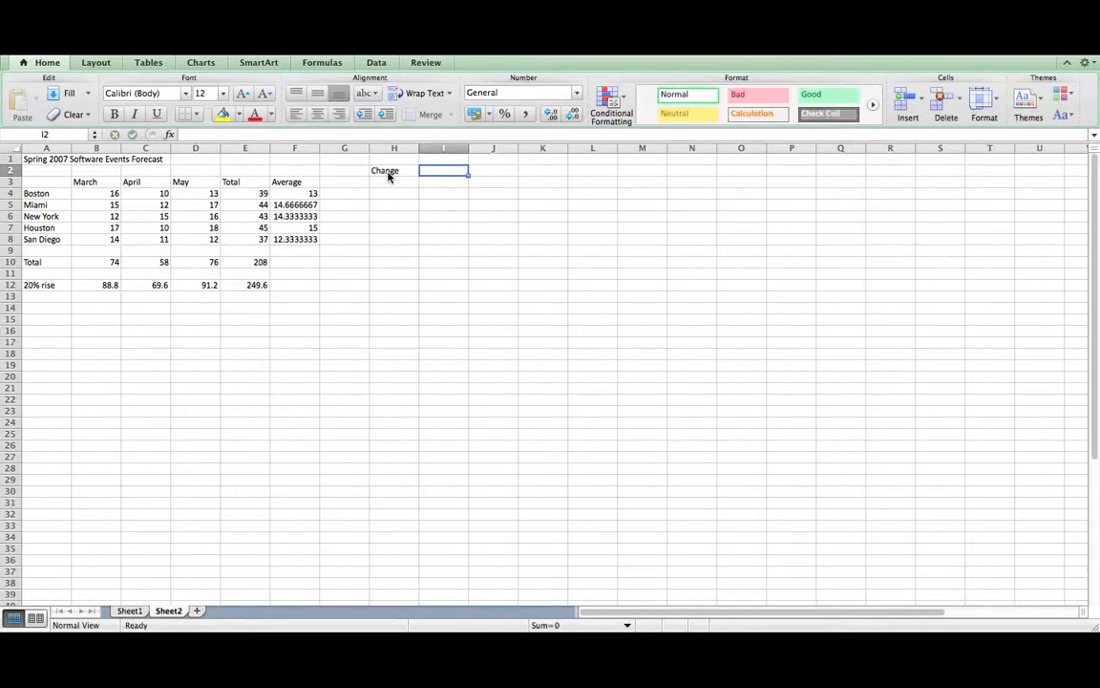
{"action": "type", "text": "1.1"}
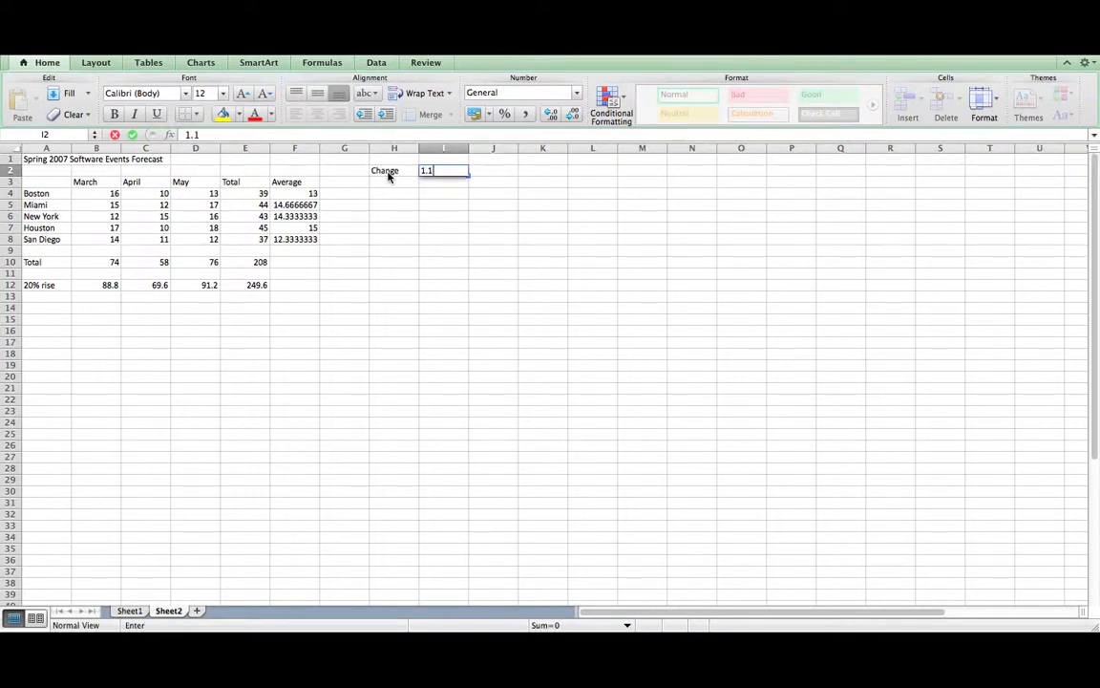
{"action": "key", "text": "Return"}
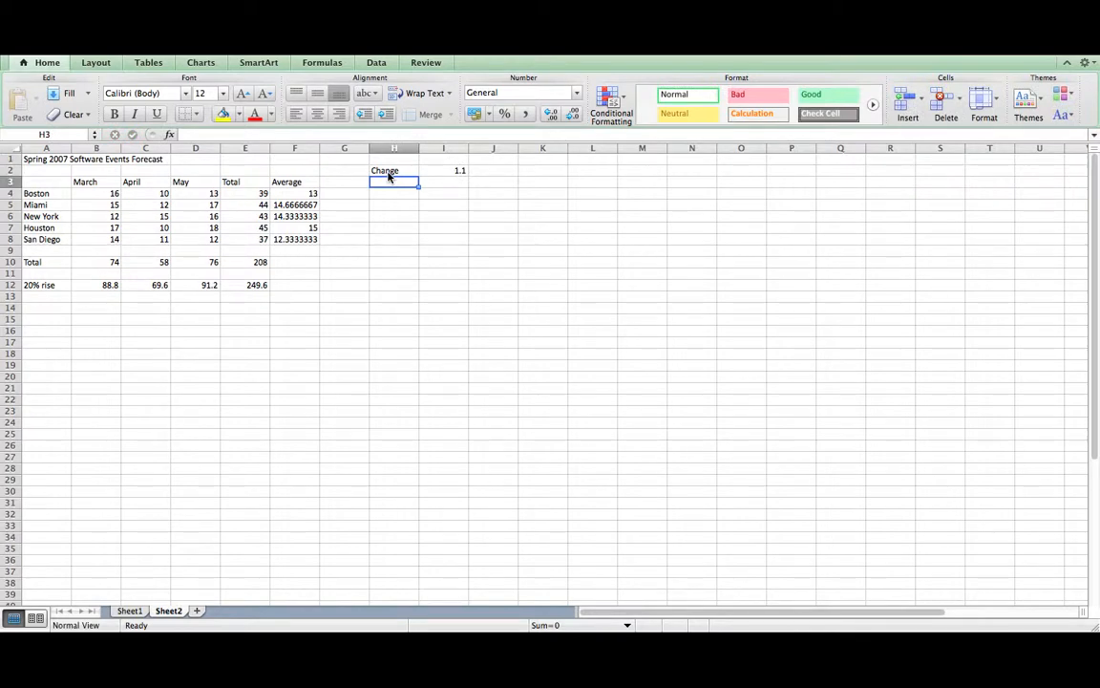
{"action": "type", "text": "What if?"}
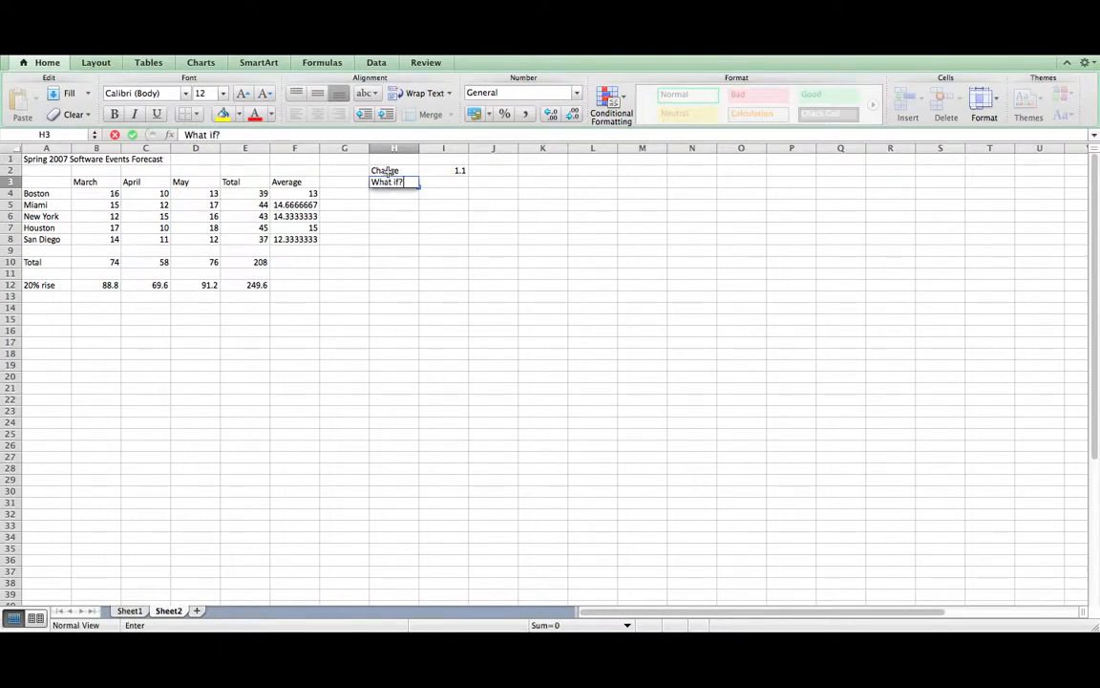
{"action": "key", "text": "Return"}
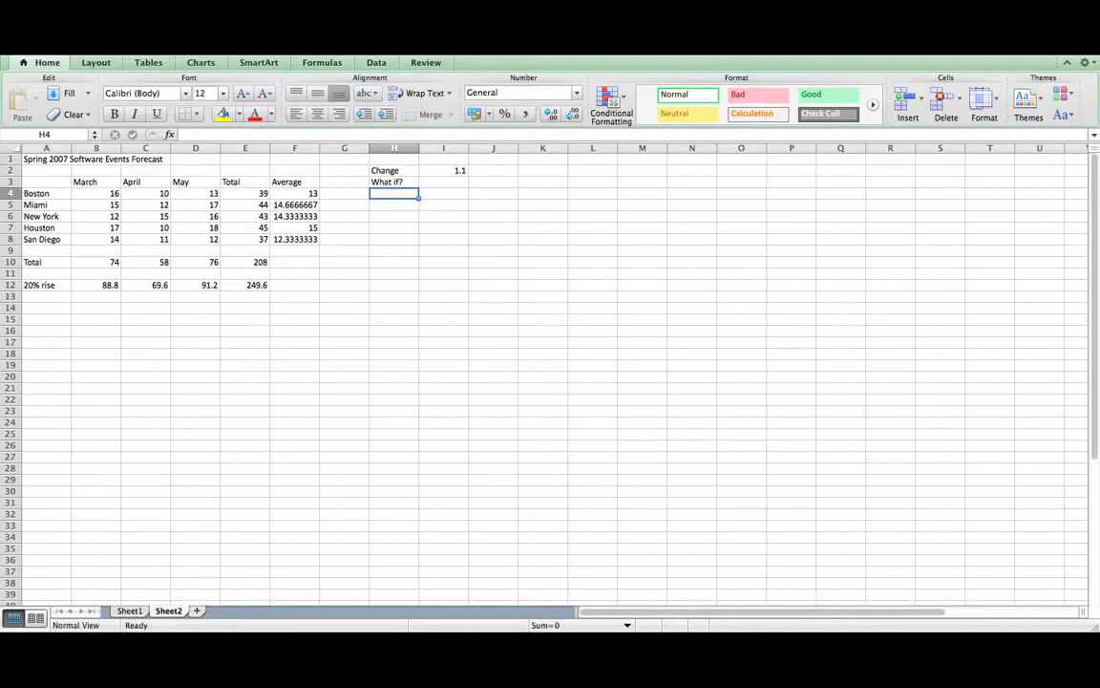
- Enter =SUM(E4*I2) in H4 for Boston and fill it down through H8
{"action": "key", "text": "super+shift+t"}
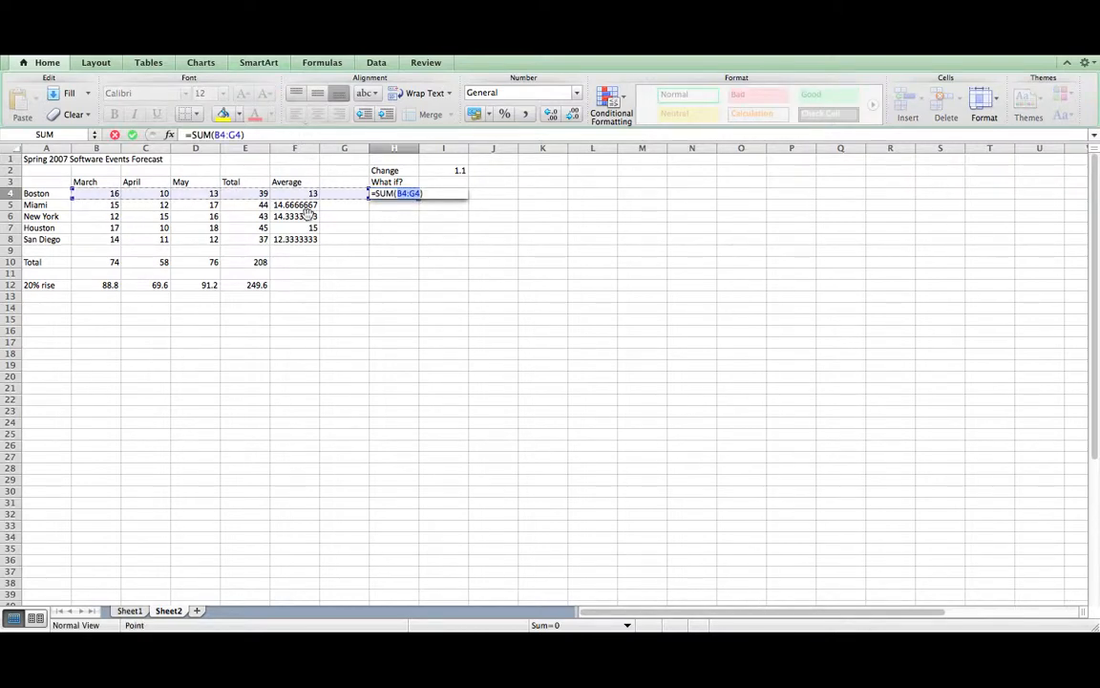
{"action": "left_click", "coordinate": [243, 193]}
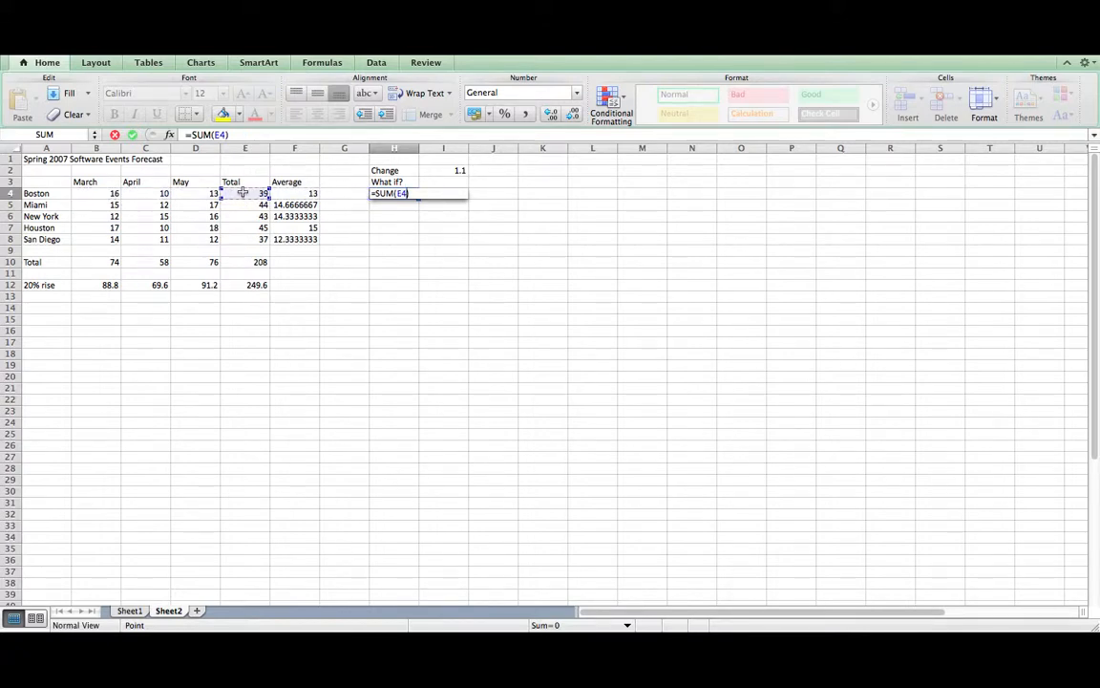
{"action": "type", "text": "*"}
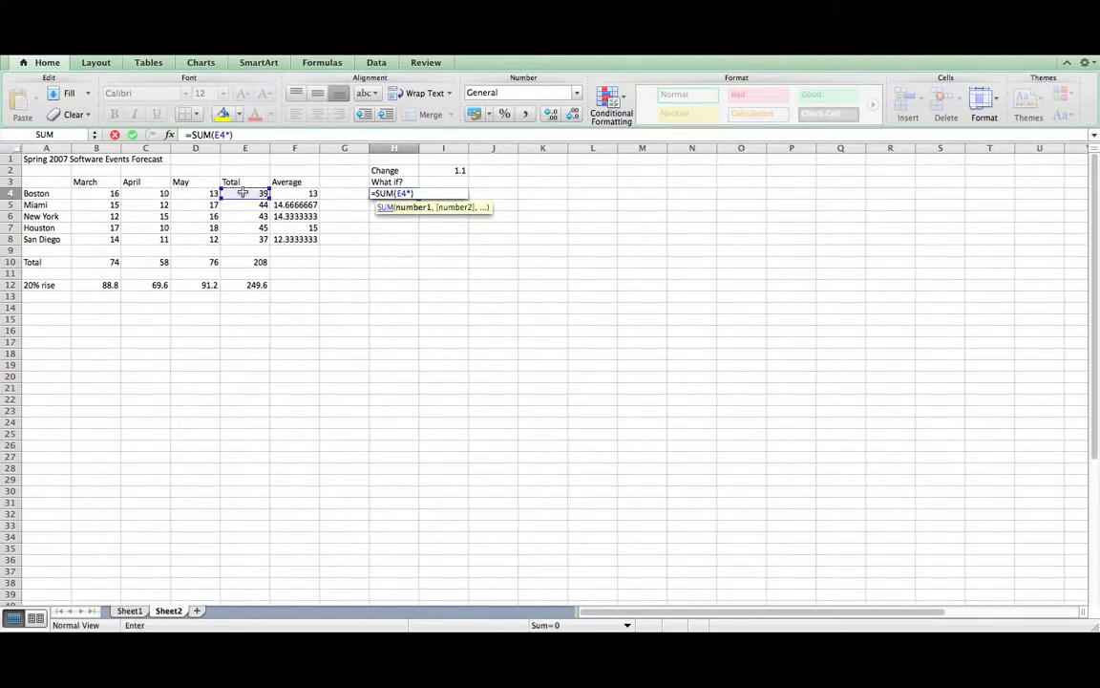
{"action": "left_click", "coordinate": [455, 170]}
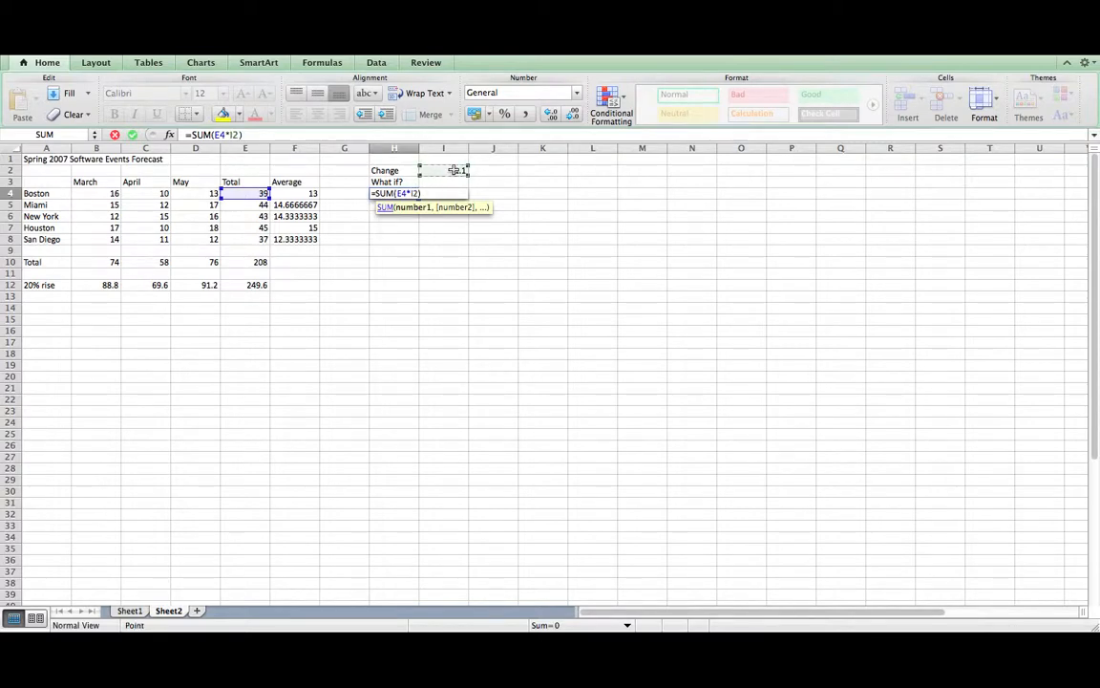
{"action": "key", "text": "Return"}
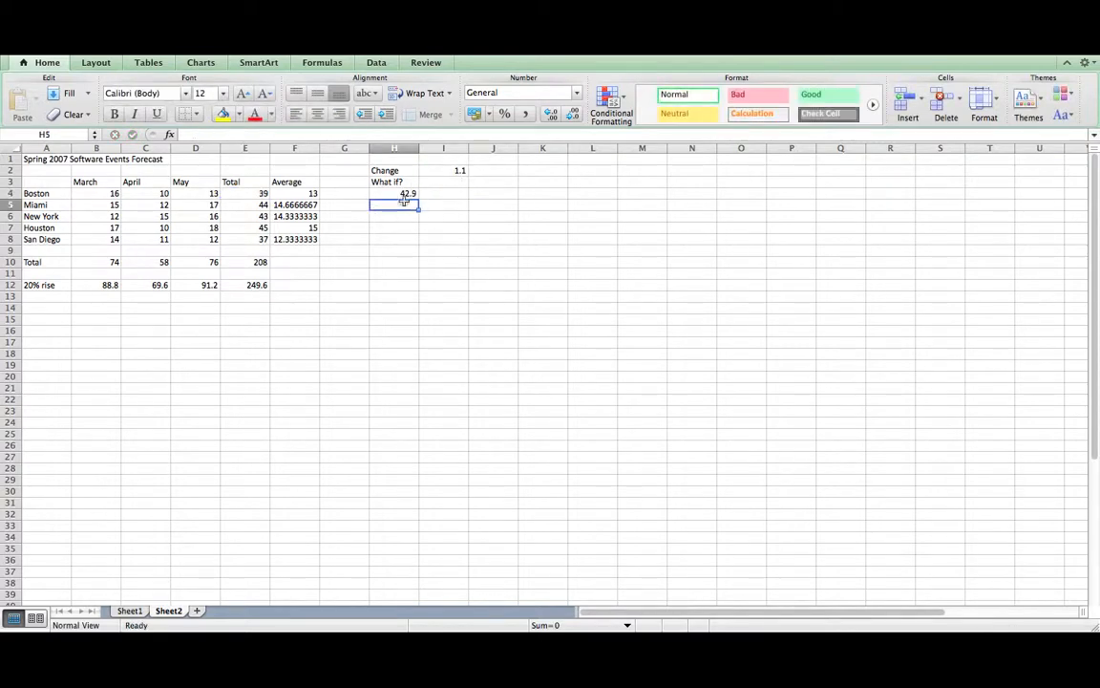
{"action": "left_click", "coordinate": [405, 193]}
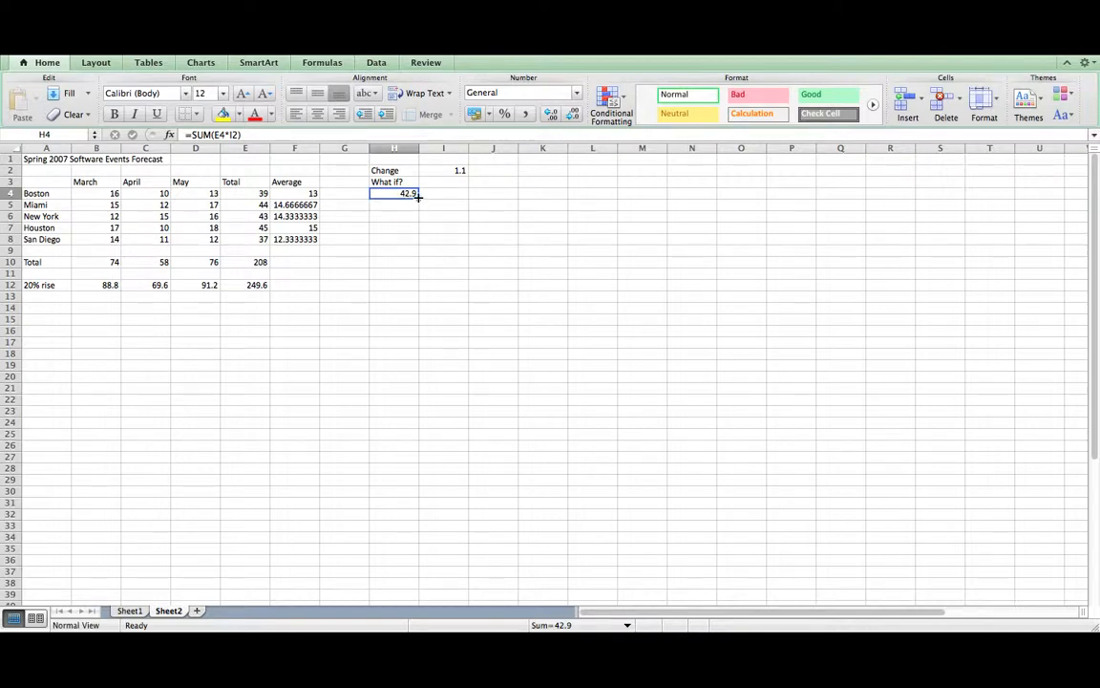
{"action": "left_click_drag", "start_coordinate": [417, 196], "coordinate": [418, 241]}
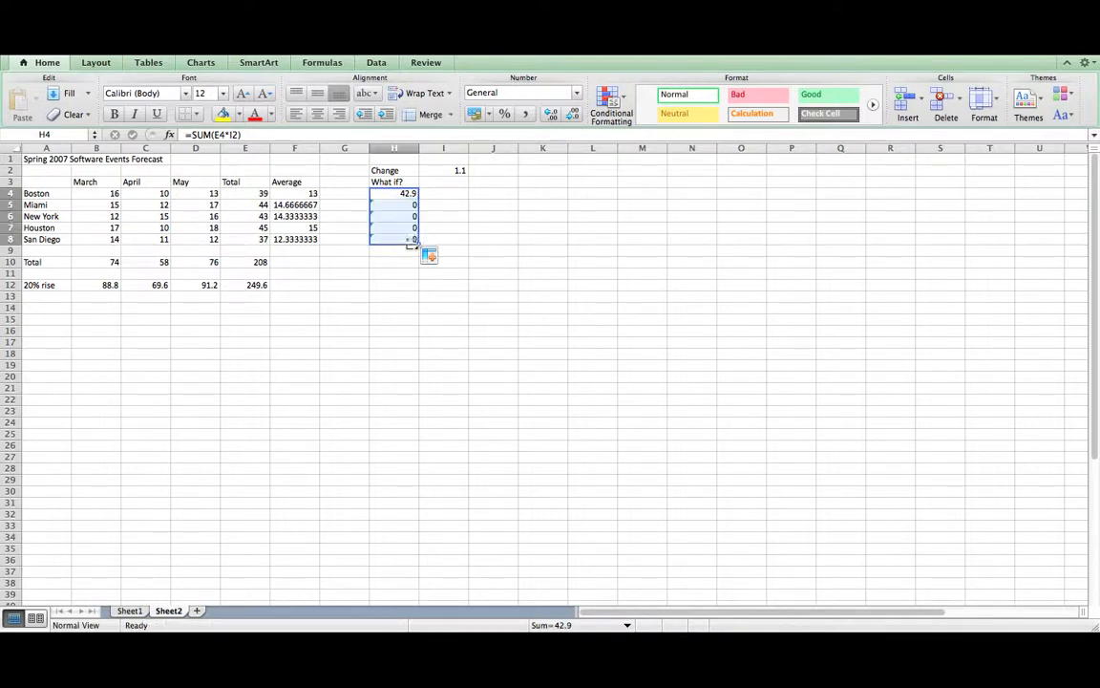
- Inspect the copied What if? formulas to see why Miami through San Diego return 0
{"action": "left_click", "coordinate": [395, 205]}
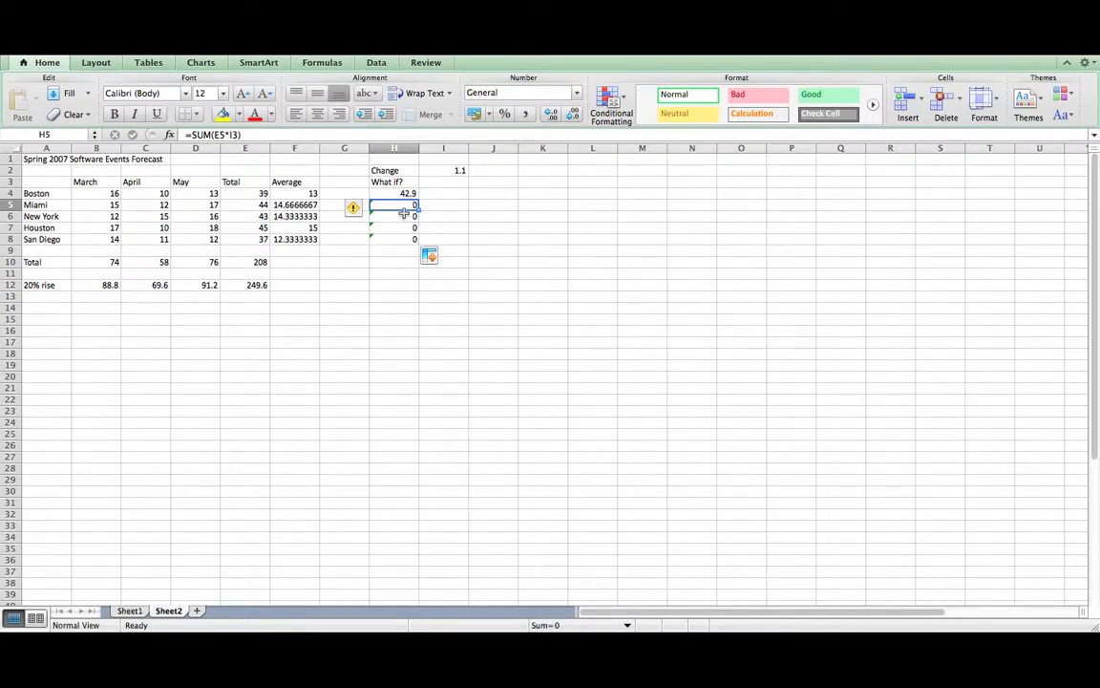
{"action": "left_click", "coordinate": [444, 182]}
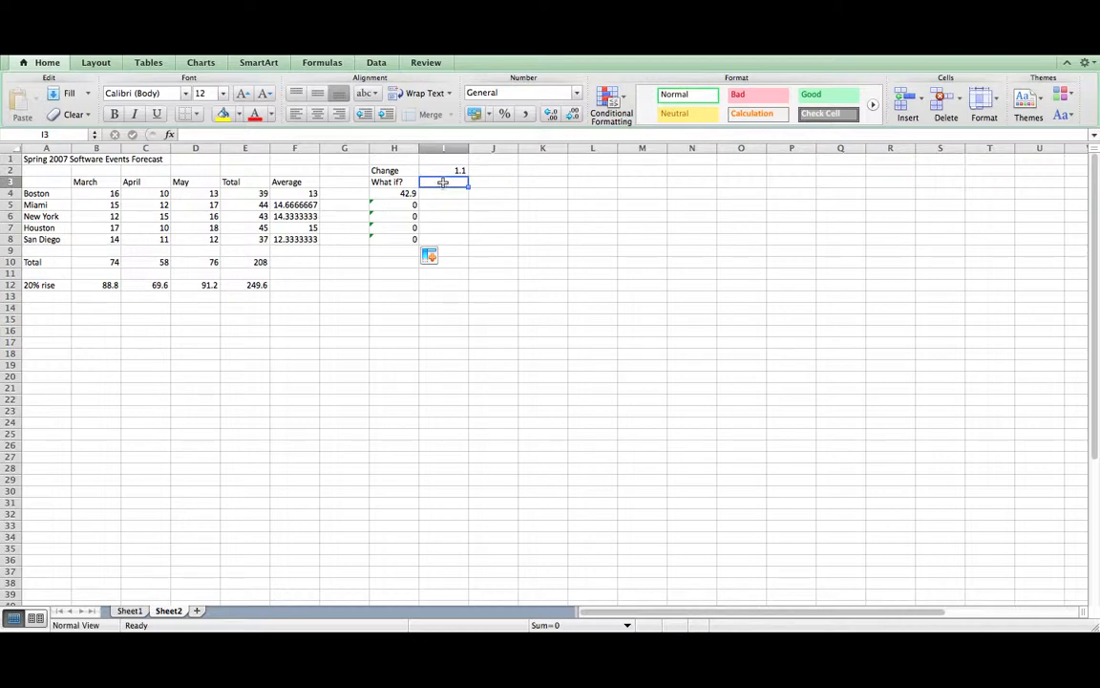
{"action": "left_click", "coordinate": [409, 217]}
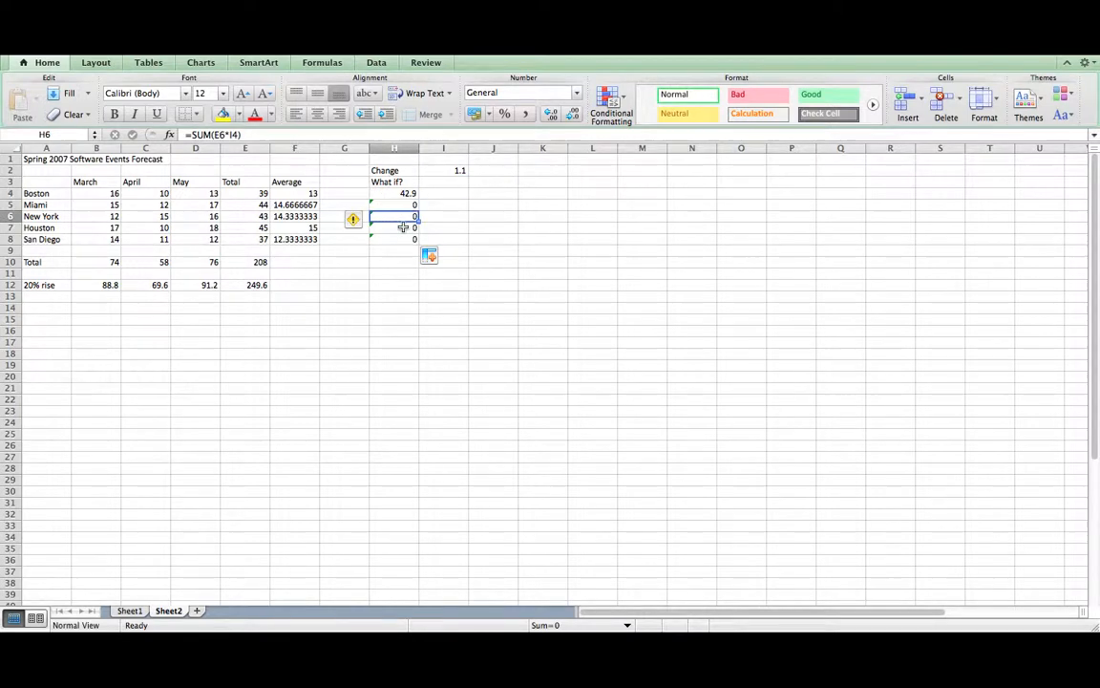
{"action": "left_click", "coordinate": [403, 227]}
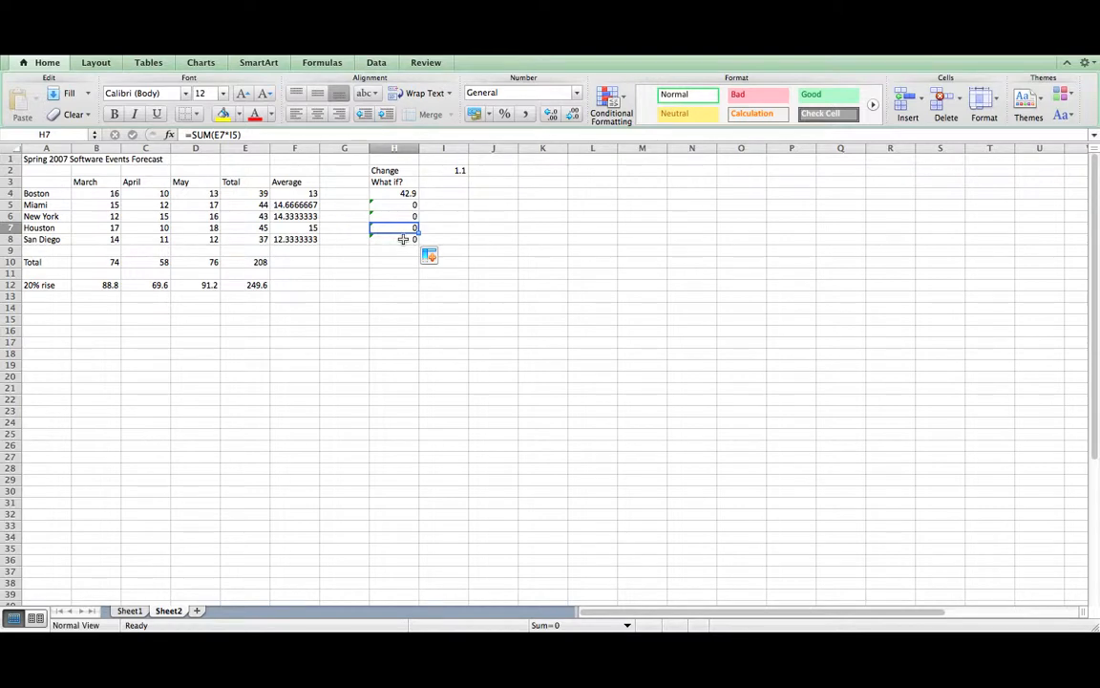
{"action": "left_click", "coordinate": [404, 238]}
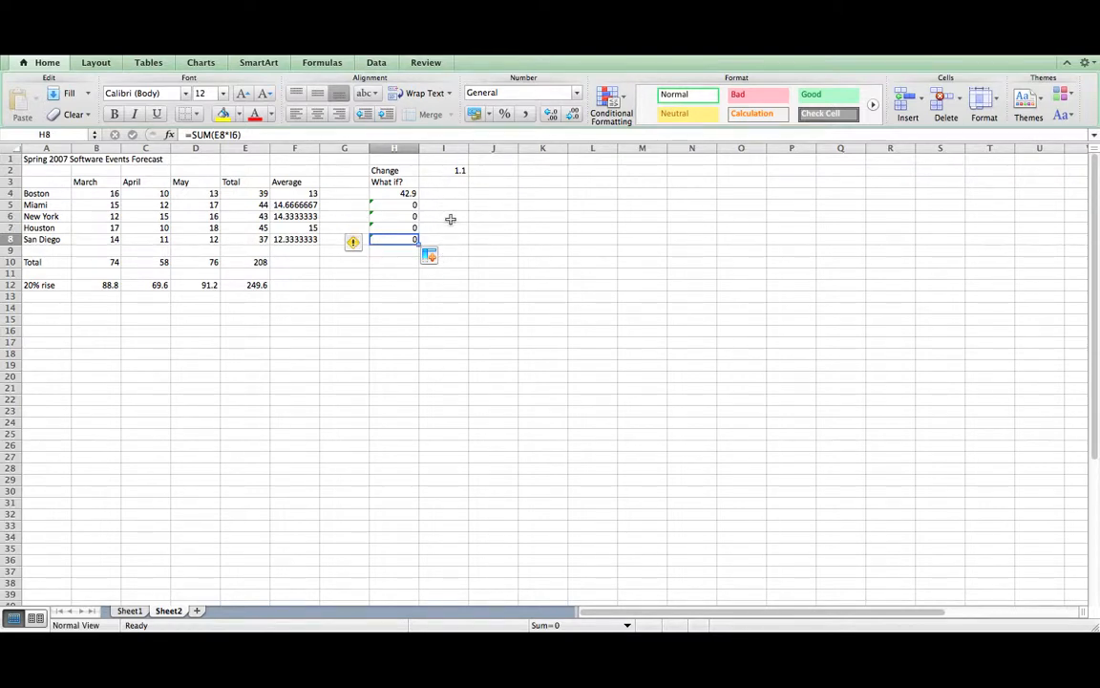
{"action": "left_click", "coordinate": [406, 193]}
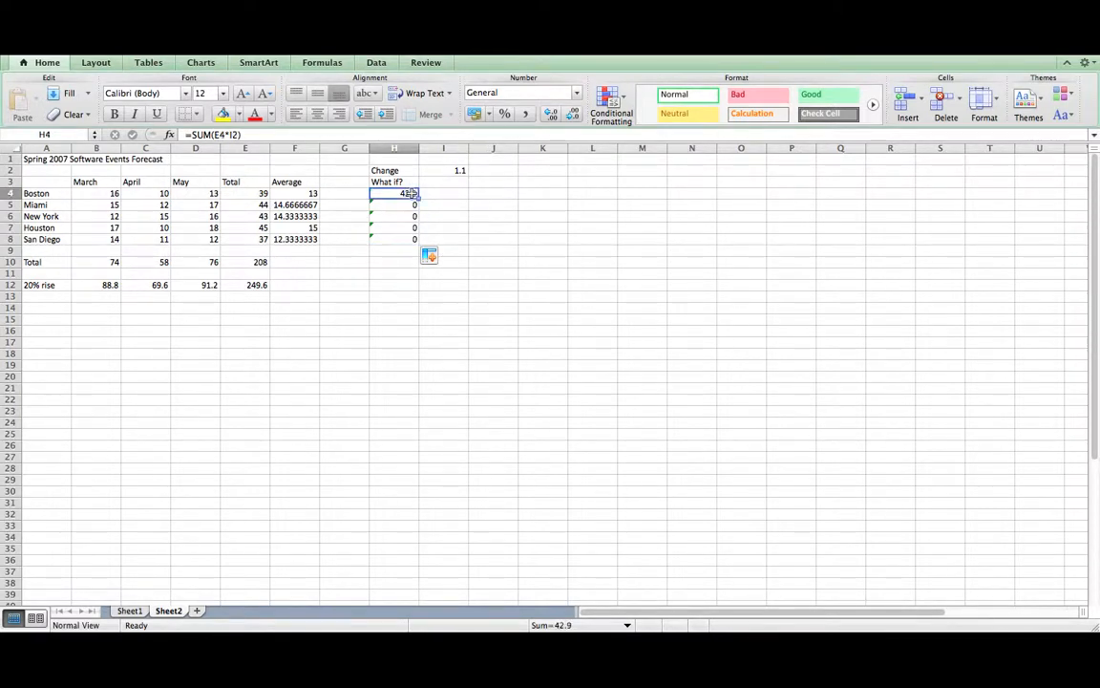
{"action": "left_click", "coordinate": [453, 170]}
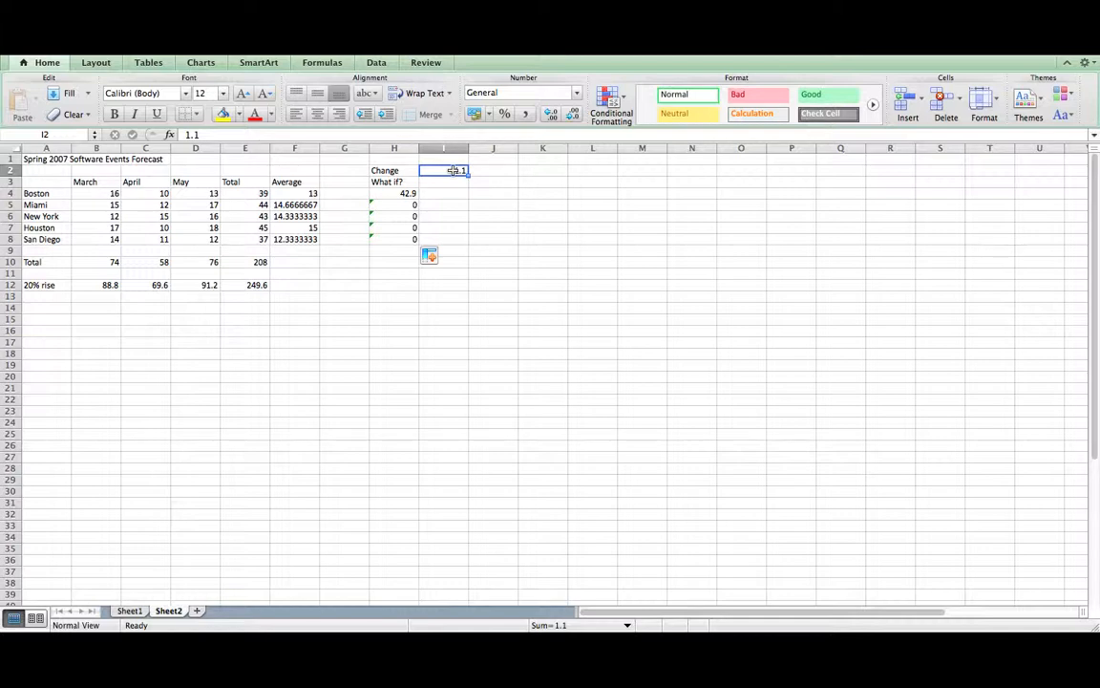
{"action": "left_click", "coordinate": [401, 194]}
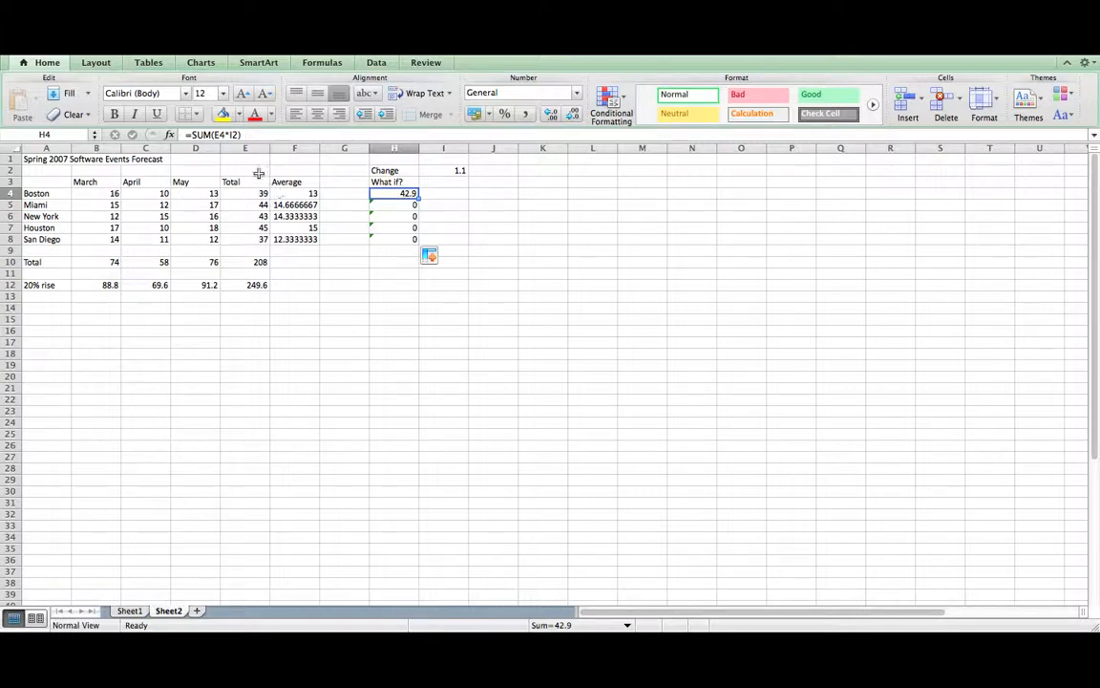
- Change Boston's formula to =SUM(E4*$I$2) and fill it down to H8
{"action": "left_click", "coordinate": [232, 135]}
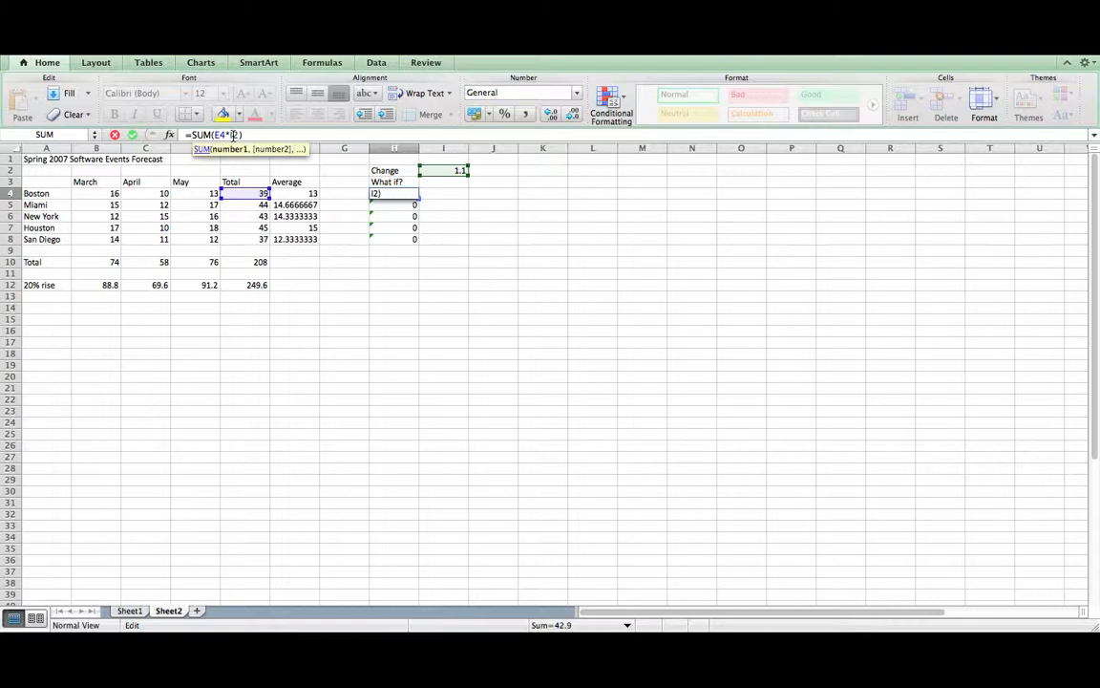
{"action": "key", "text": "super+t"}
{"action": "key", "text": "Return"}
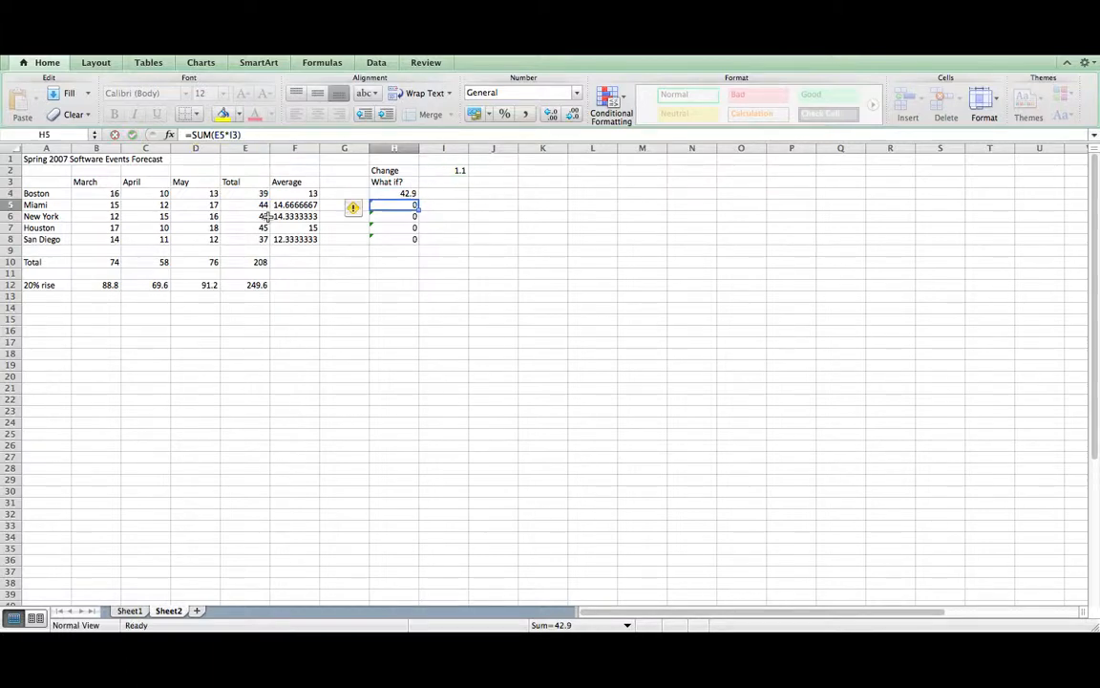
{"action": "left_click", "coordinate": [392, 193]}
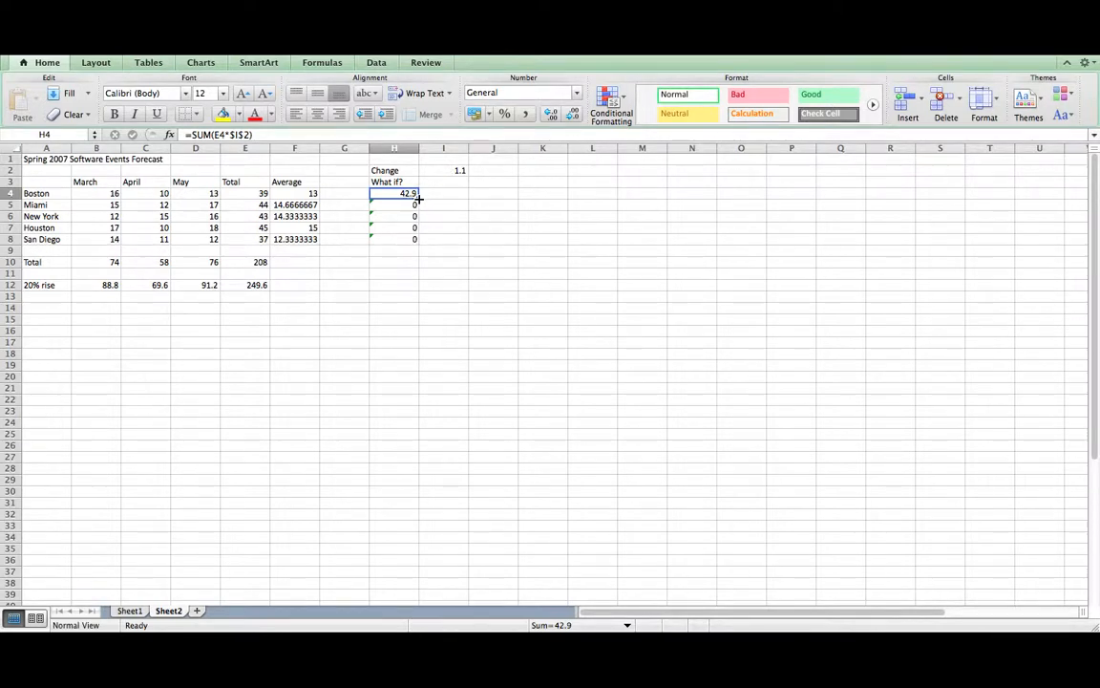
{"action": "left_click_drag", "start_coordinate": [417, 196], "coordinate": [418, 247]}
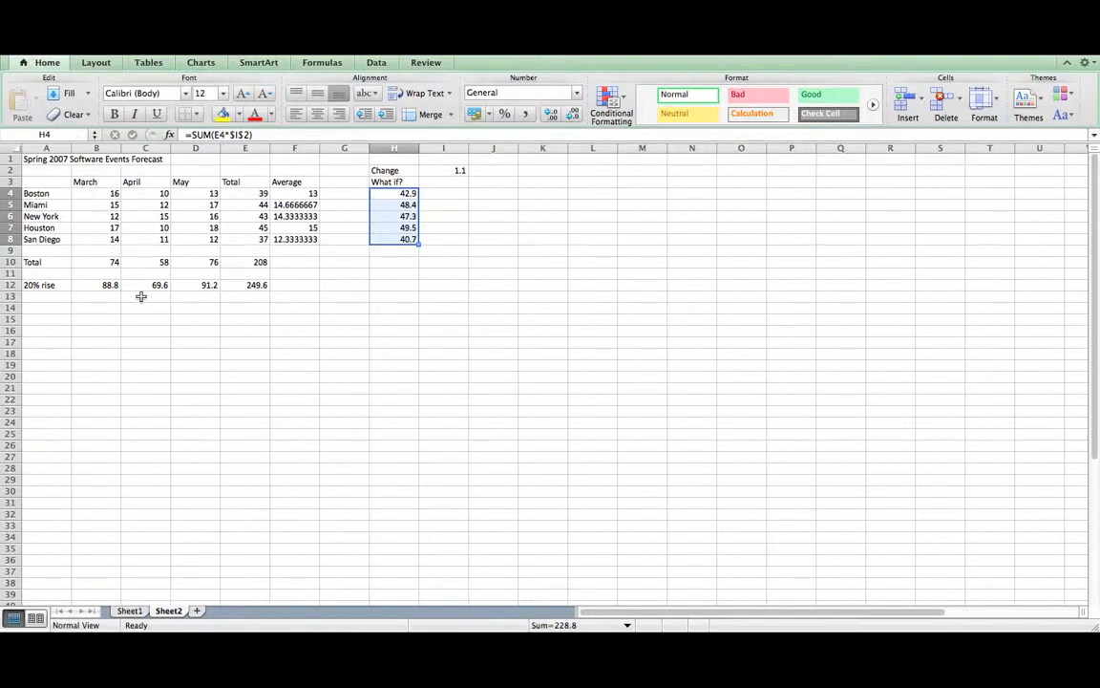
- Rename the Fall 2006 sheet to 'Fall' and the Spring 2007 sheet to 'Spring'
{"action": "left_click", "coordinate": [129, 610]}
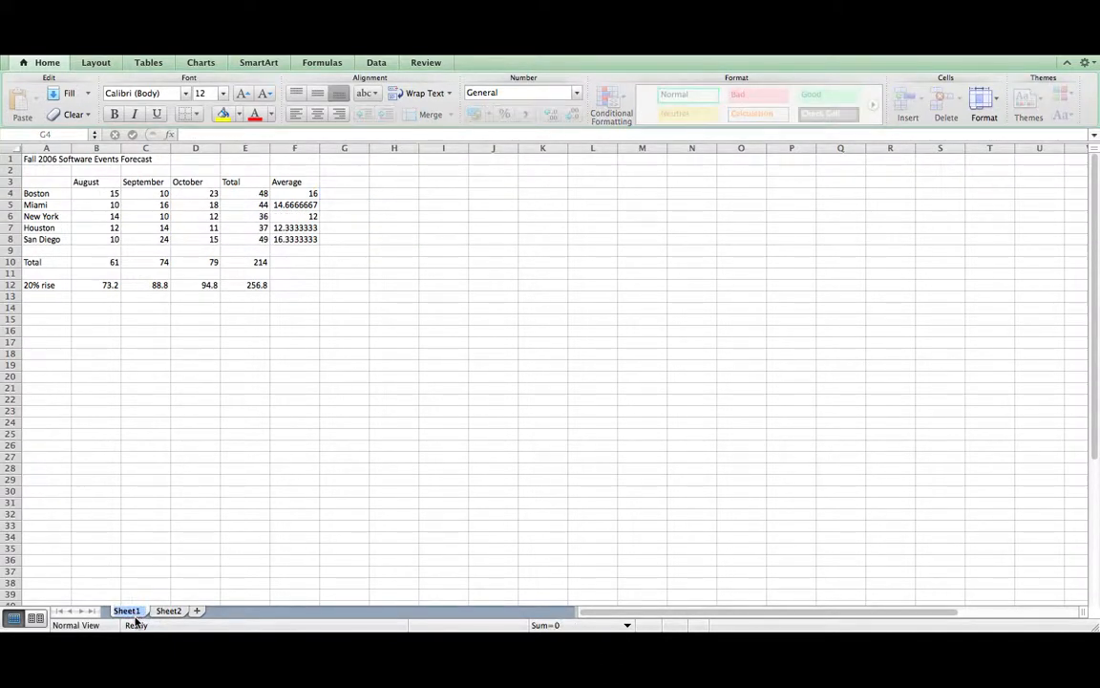
{"action": "double_click", "coordinate": [141, 611]}
{"action": "type", "text": "Fall"}
{"action": "left_click", "coordinate": [169, 612]}
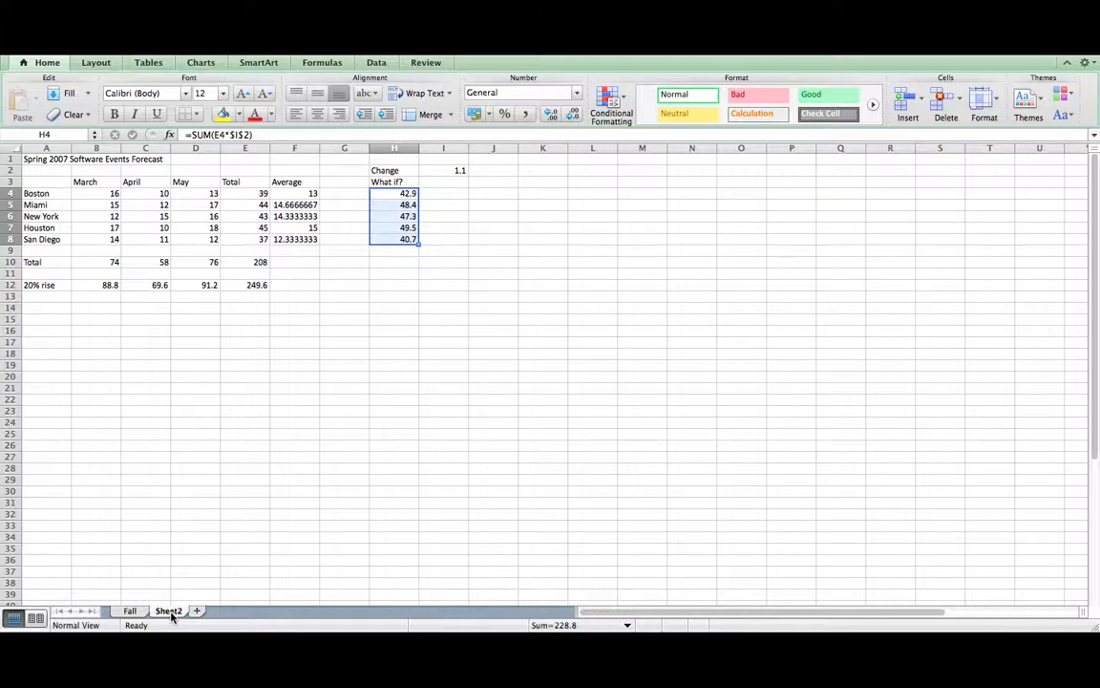
{"action": "right_click", "coordinate": [172, 616]}
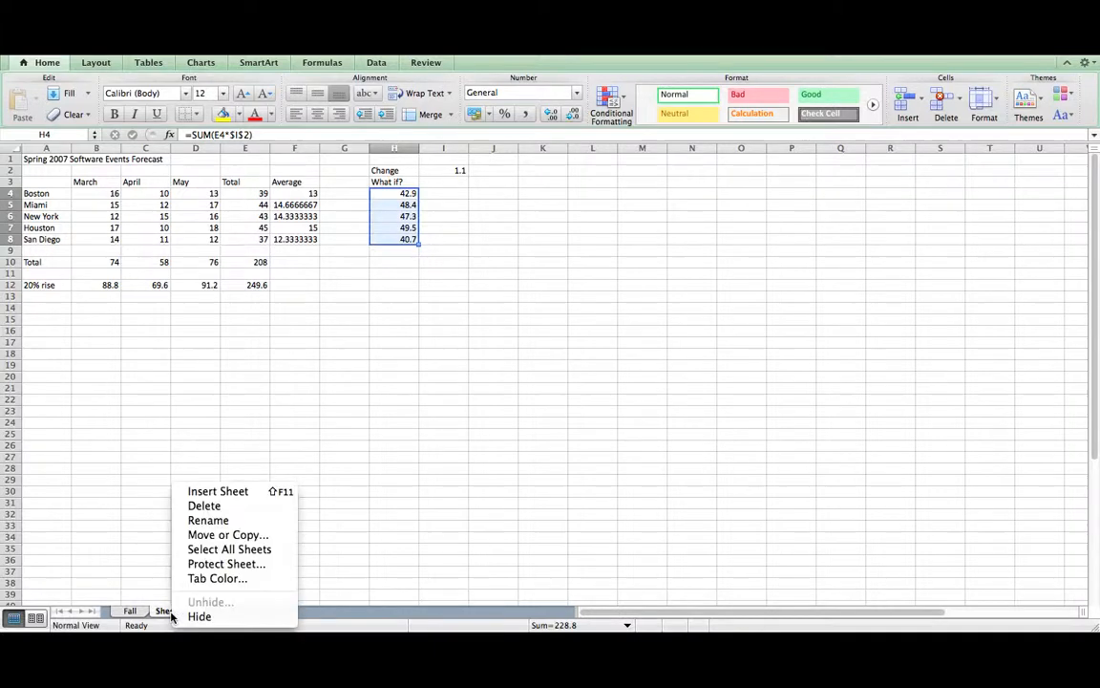
{"action": "left_click", "coordinate": [220, 520]}
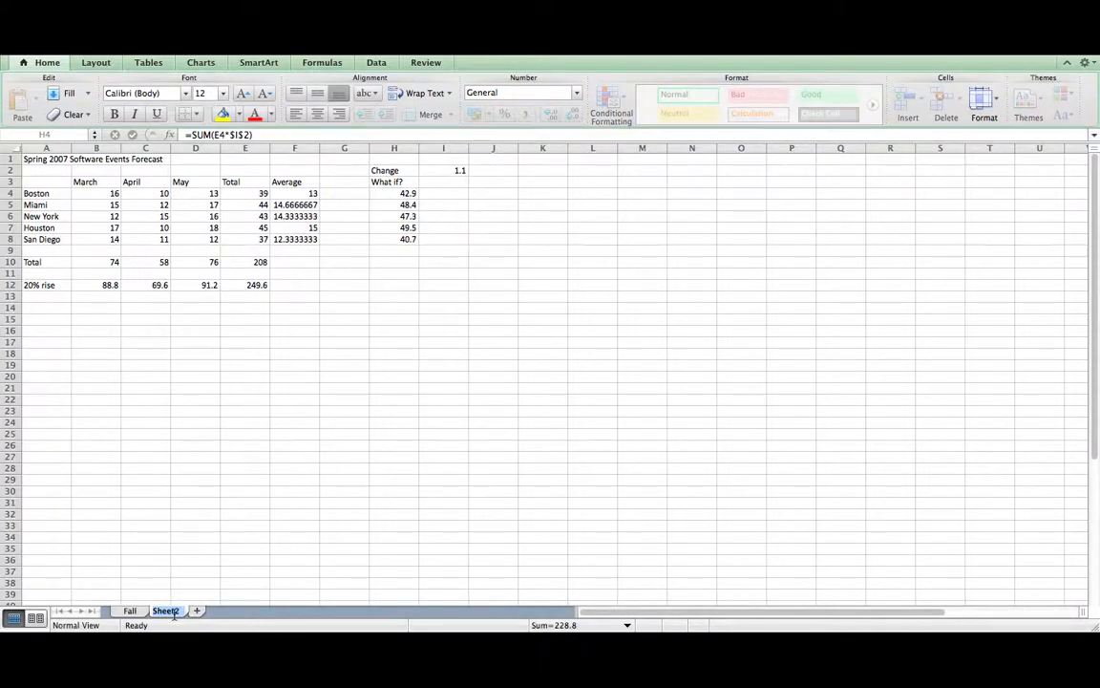
{"action": "type", "text": "Spring"}
{"action": "key", "text": "Return"}
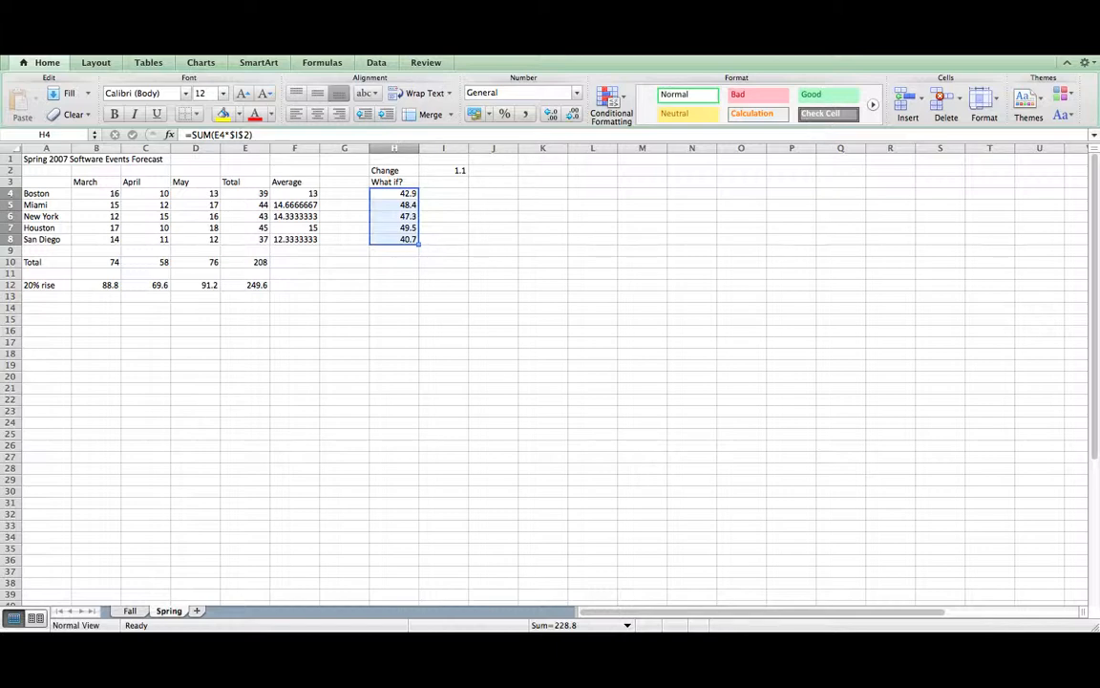
{"action": "left_click", "coordinate": [122, 48]}
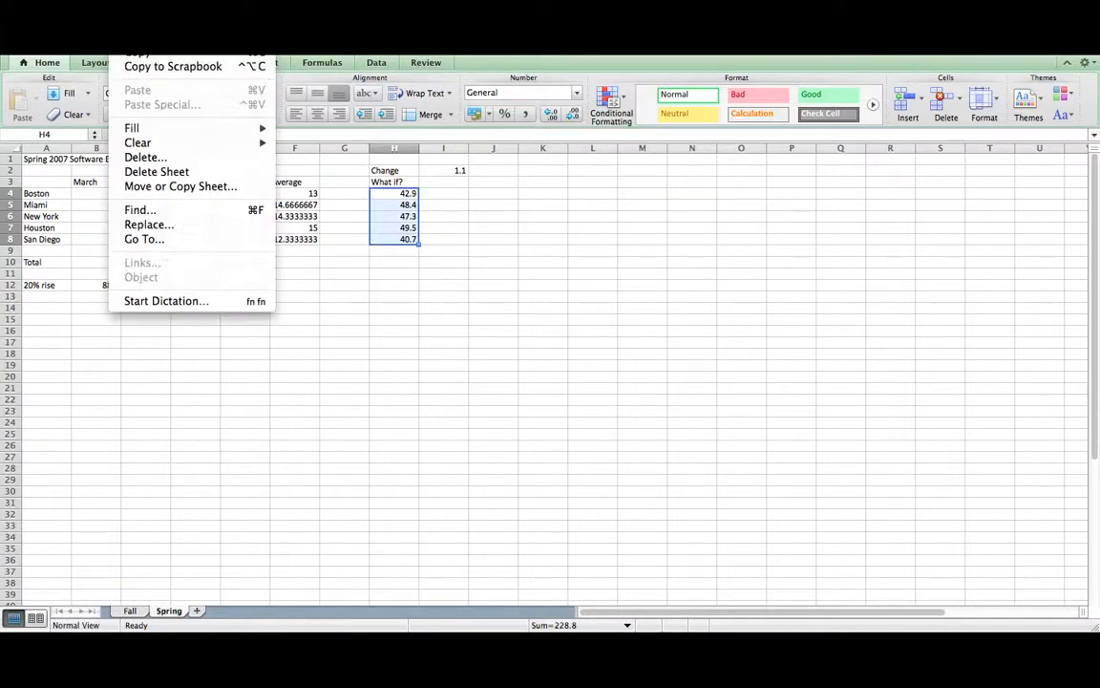
{"action": "left_click", "coordinate": [175, 187]}
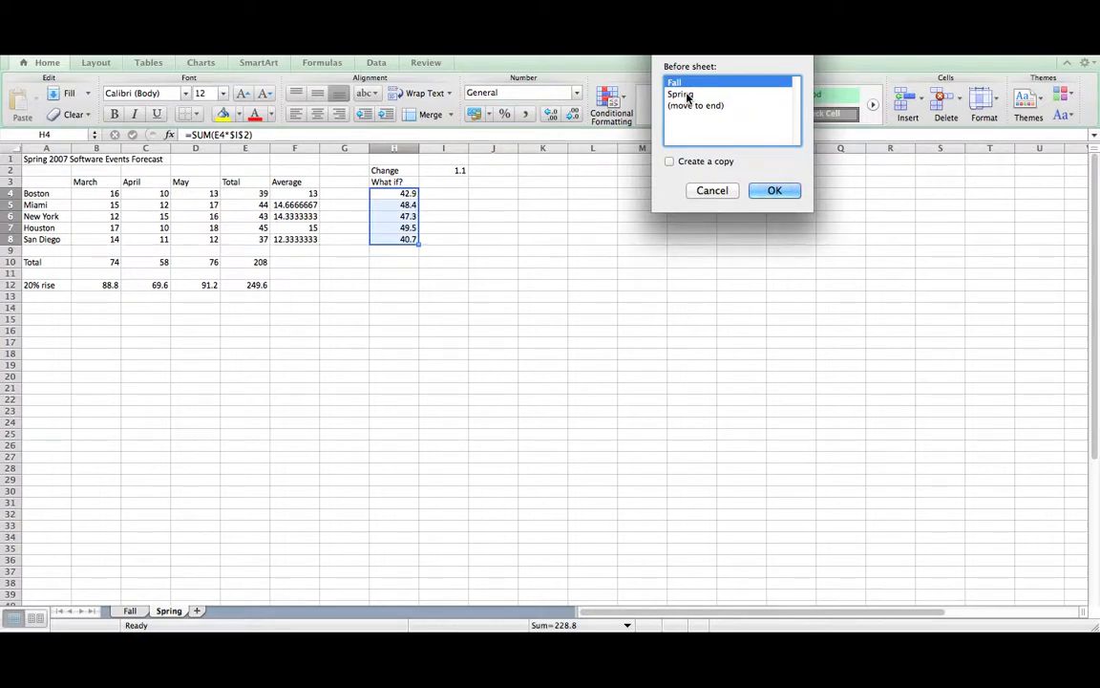
{"action": "left_click", "coordinate": [726, 191]}
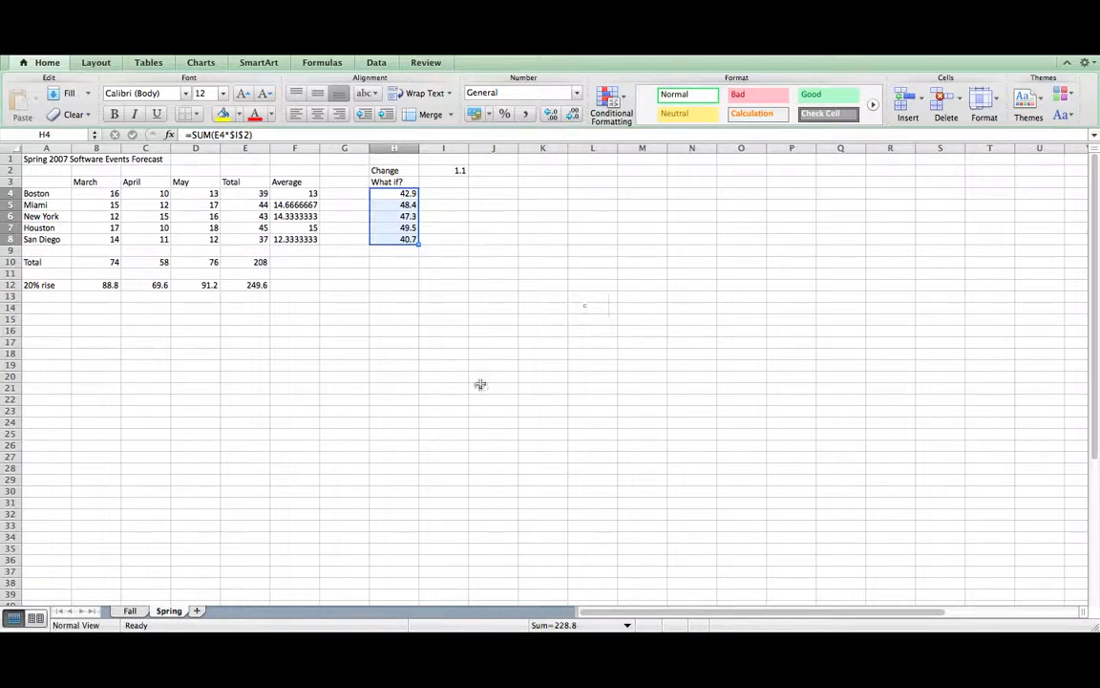
- Show the Fall sheet, cancelling the Move or Copy dialog so the order stays unchanged
{"action": "left_click", "coordinate": [130, 611]}
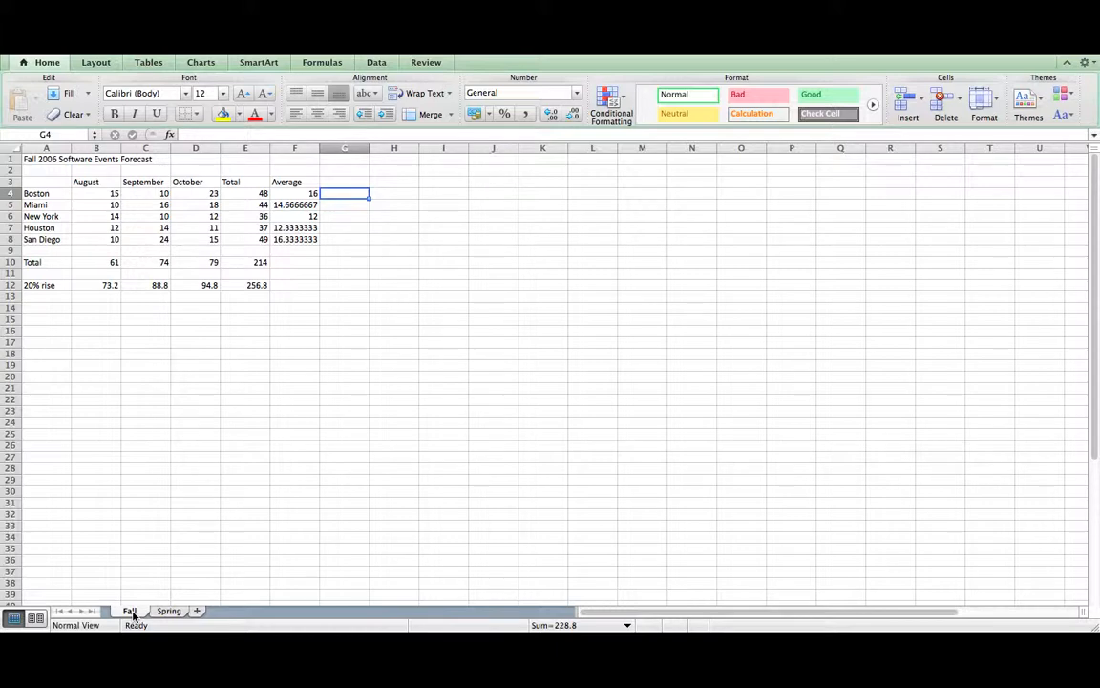
{"action": "mouse_move", "coordinate": [133, 616]}
{"action": "left_mouse_down"}
{"action": "mouse_move", "coordinate": [193, 607]}
{"action": "mouse_move", "coordinate": [133, 606]}
{"action": "left_mouse_up"}
{"action": "right_click", "coordinate": [136, 612]}
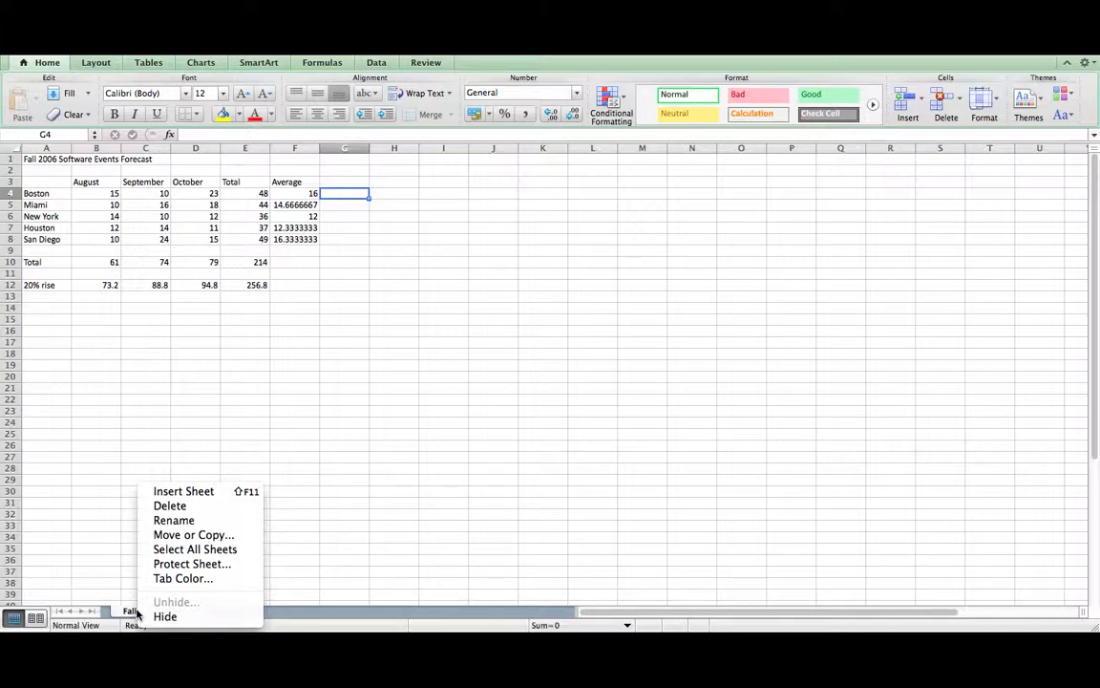
{"action": "left_click", "coordinate": [205, 536]}
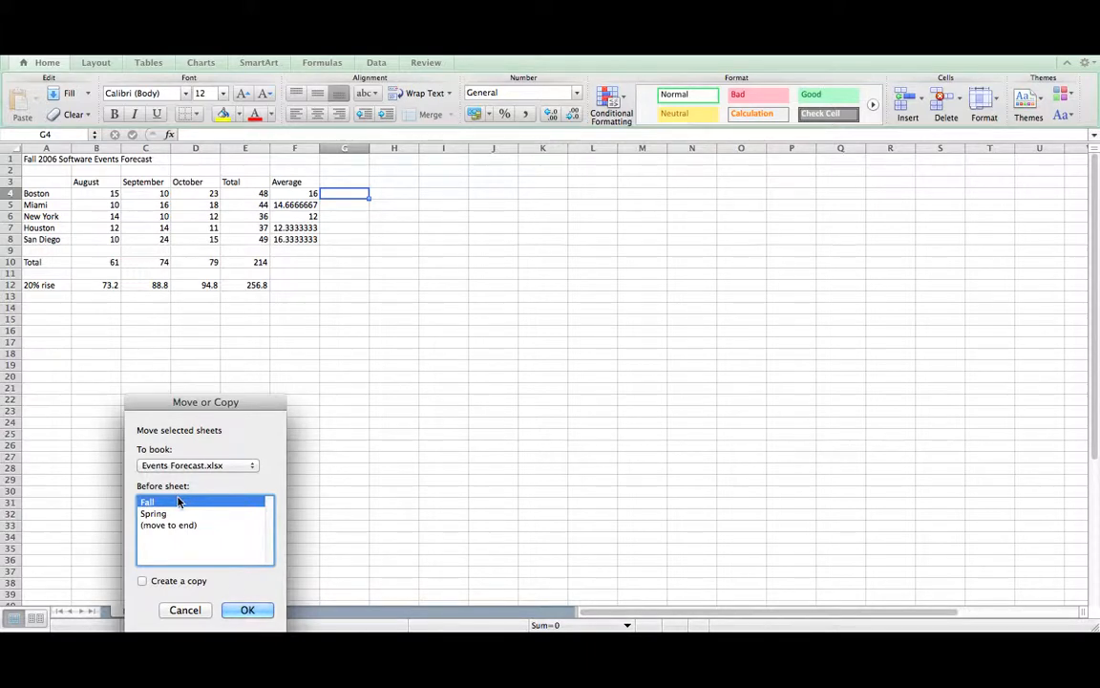
{"action": "left_click", "coordinate": [190, 611]}
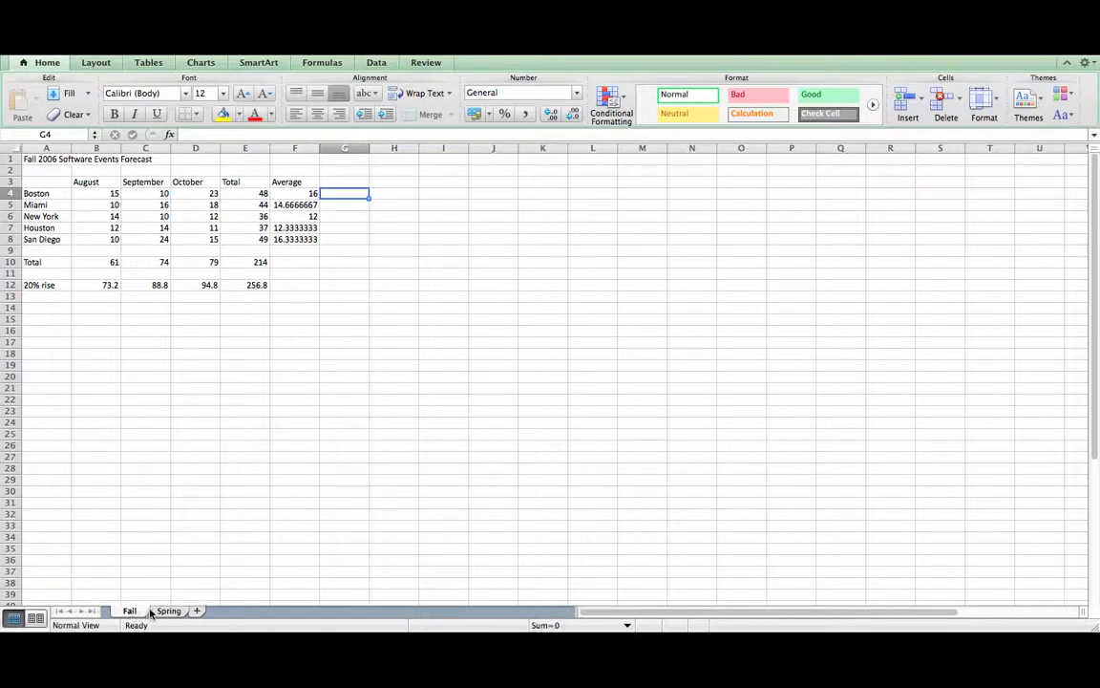
- Drag the Fall sheet after Spring and bring the Spring sheet back into view
{"action": "left_click_drag", "start_coordinate": [150, 612], "coordinate": [196, 614]}
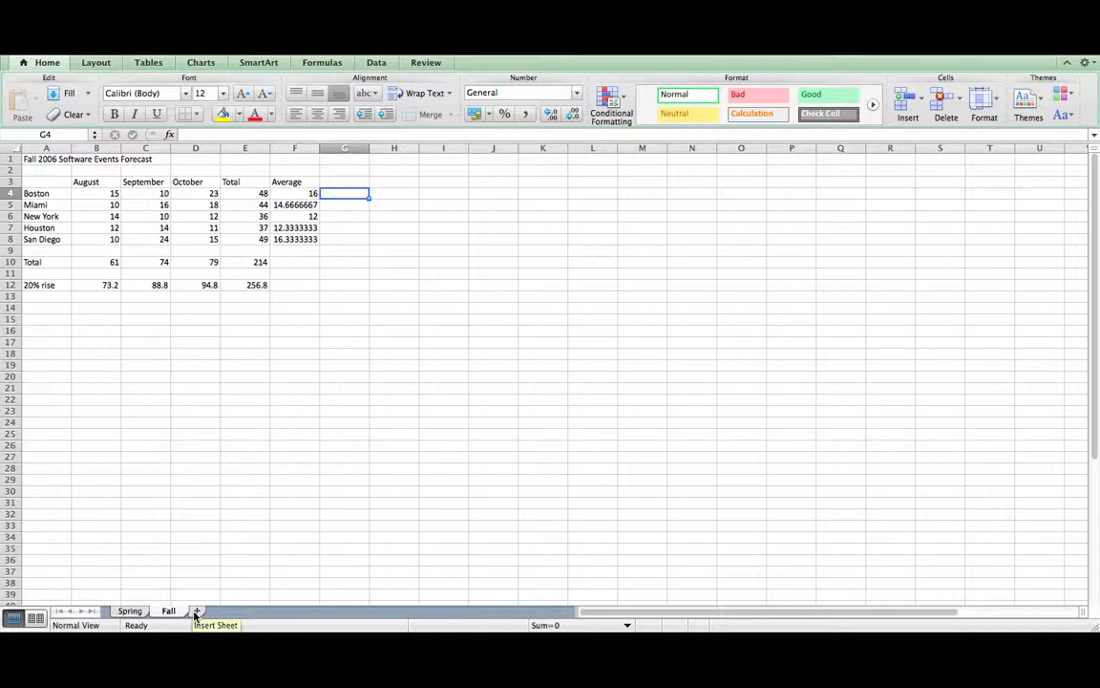
{"action": "left_click", "coordinate": [131, 613]}
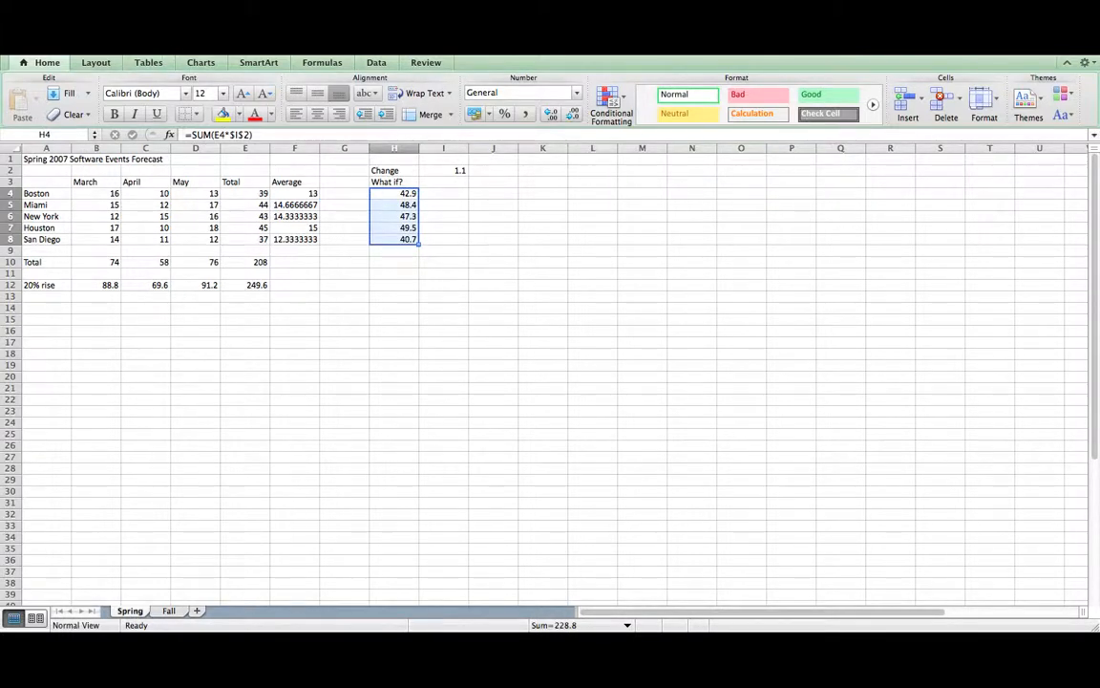
{"action": "left_click", "coordinate": [134, 28]}
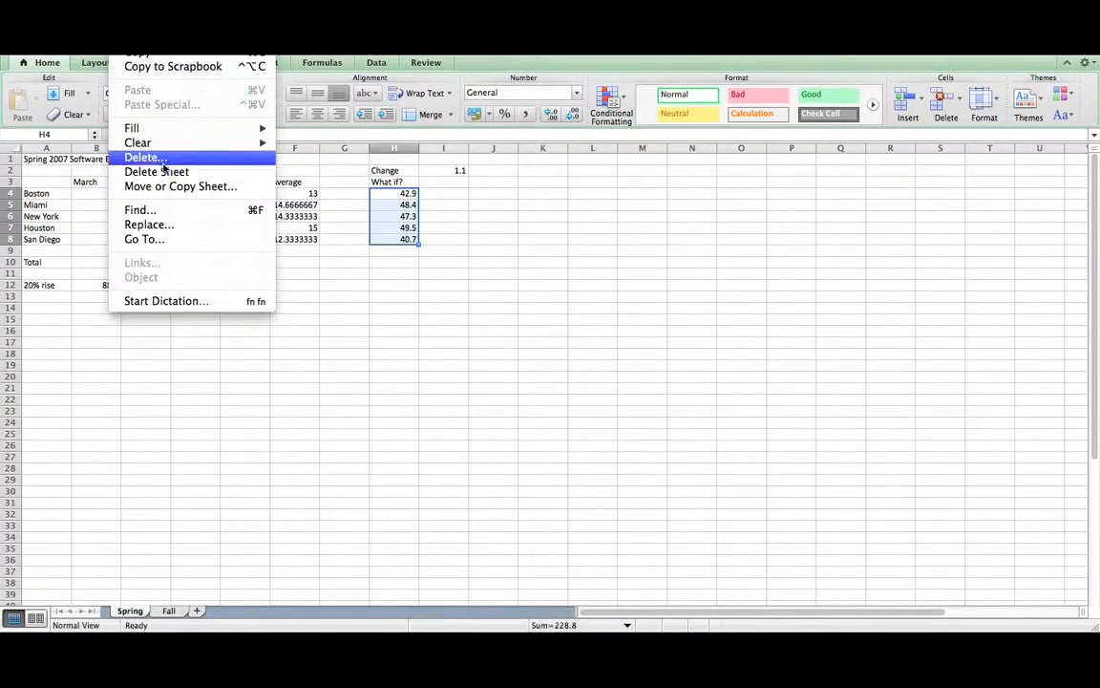
- Move the Spring sheet to the end with Move or Copy Sheet
{"action": "left_click", "coordinate": [177, 188]}
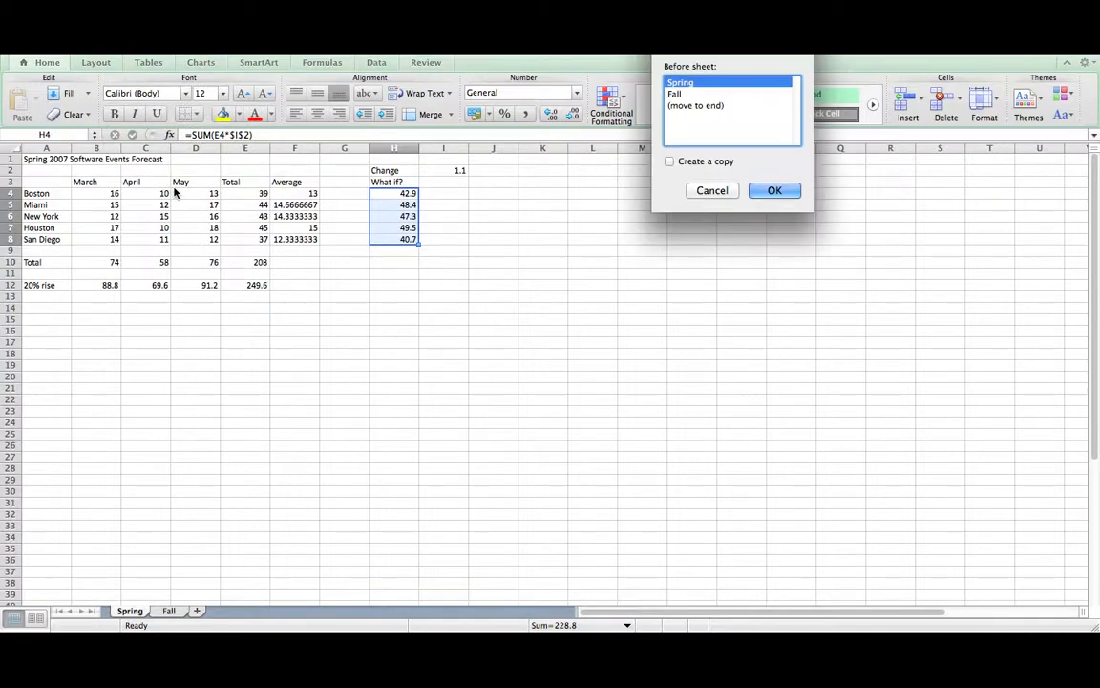
{"action": "left_click", "coordinate": [698, 107]}
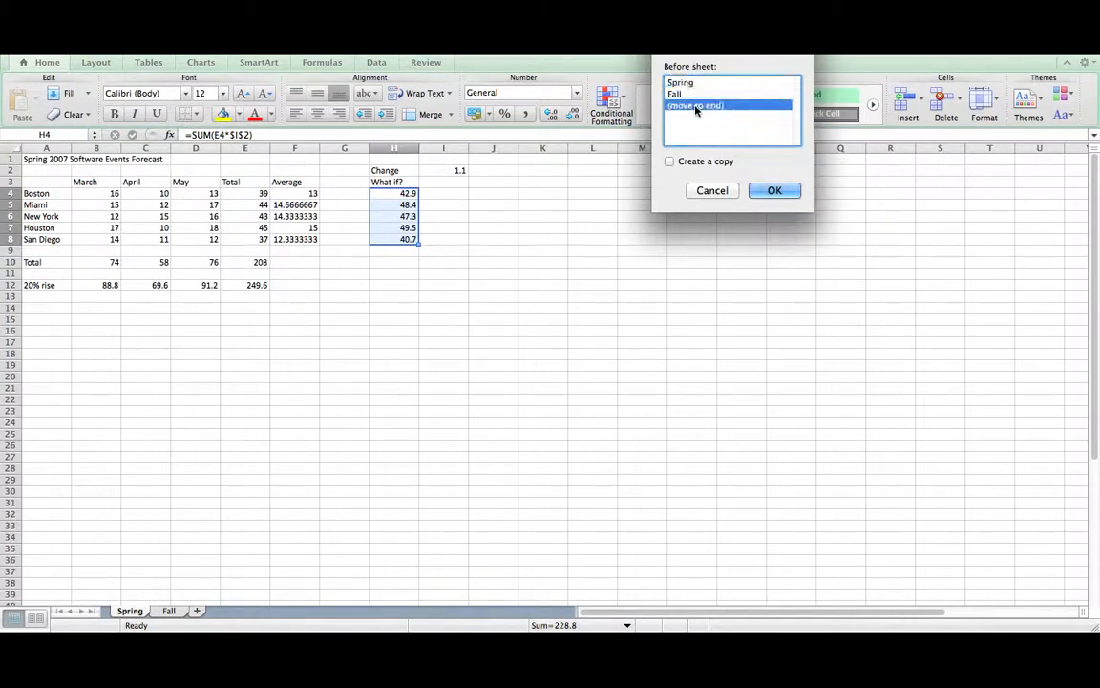
{"action": "left_click", "coordinate": [776, 191]}
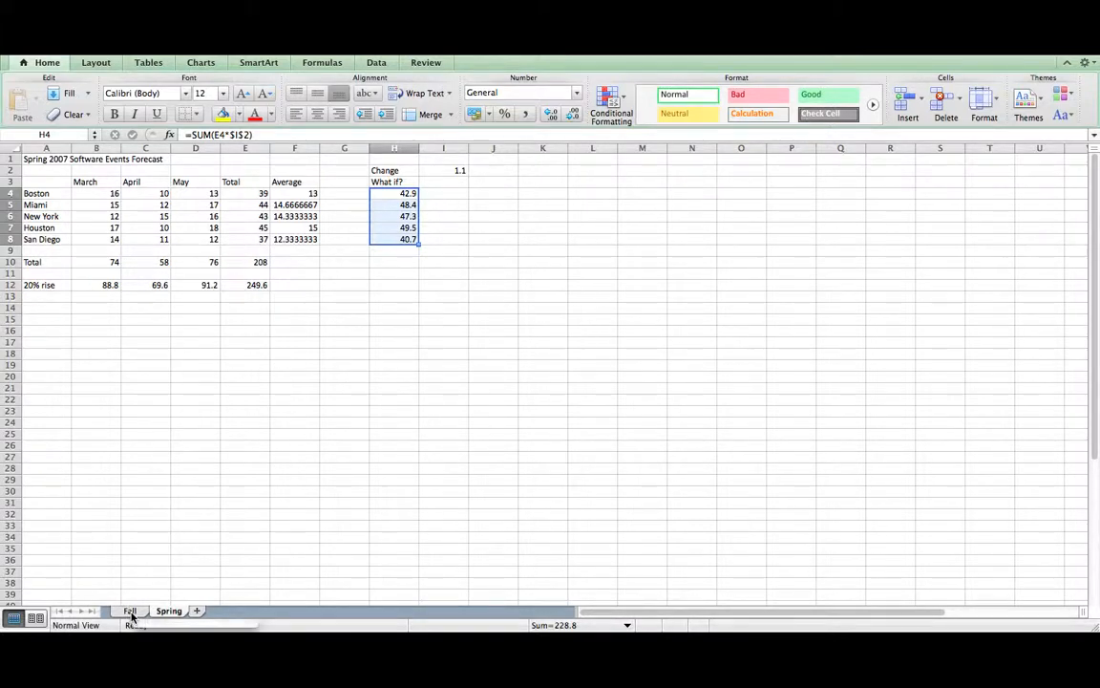
- Move the Fall sheet back to the end, after Spring
{"action": "right_click", "coordinate": [131, 615]}
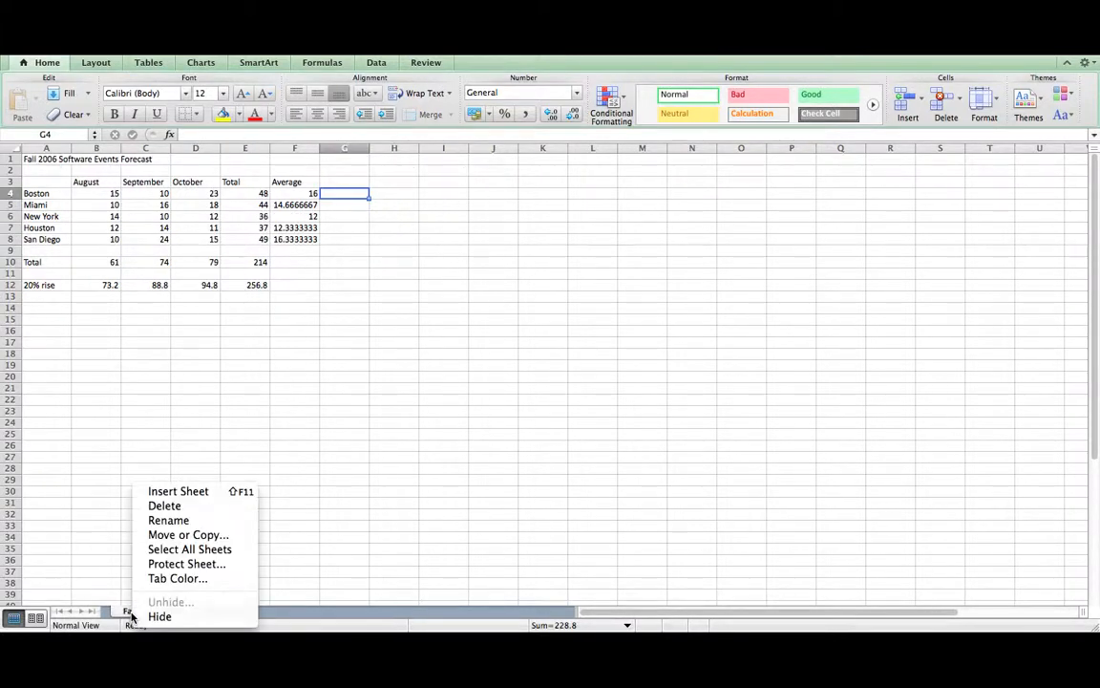
{"action": "left_click", "coordinate": [201, 539]}
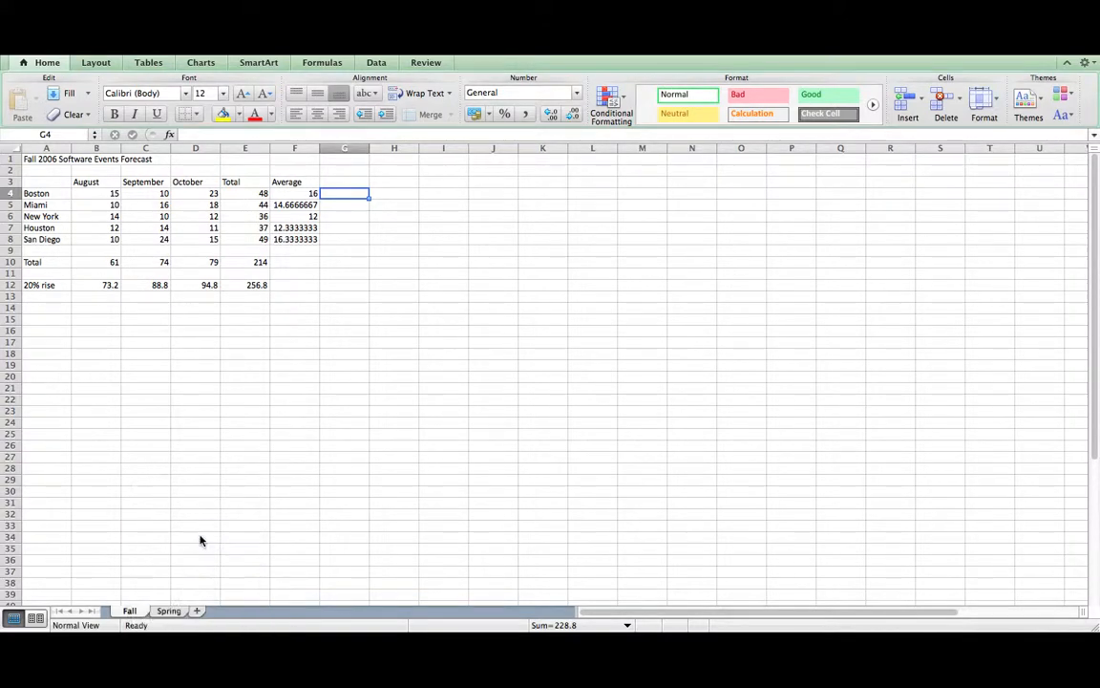
{"action": "left_click", "coordinate": [170, 526]}
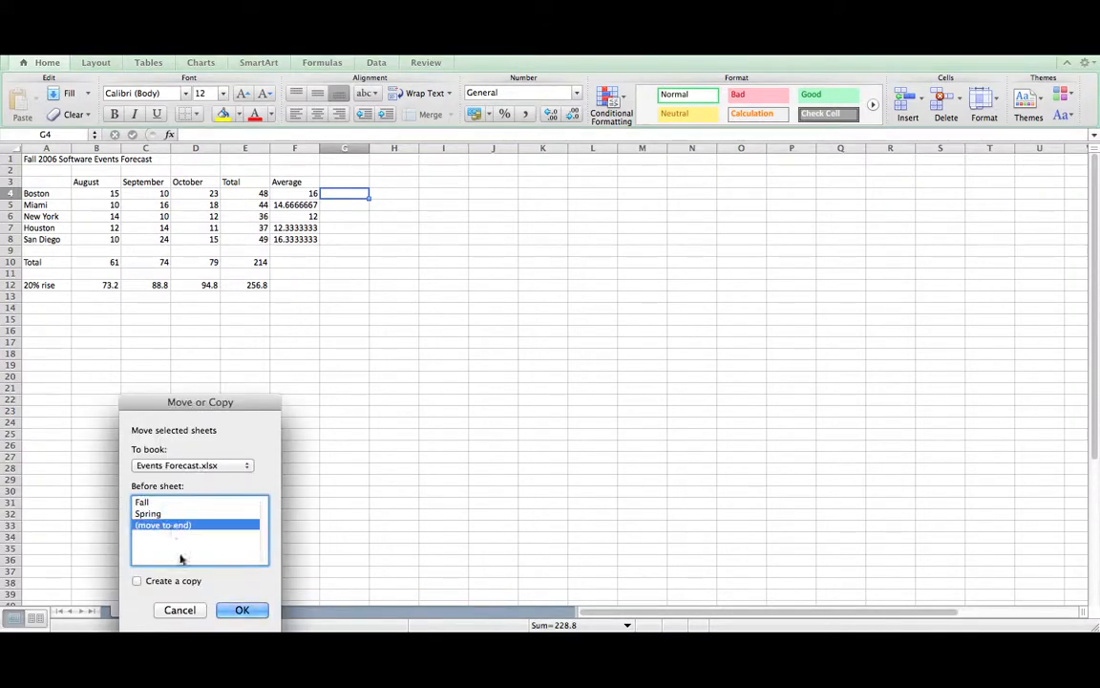
{"action": "left_click", "coordinate": [240, 610]}
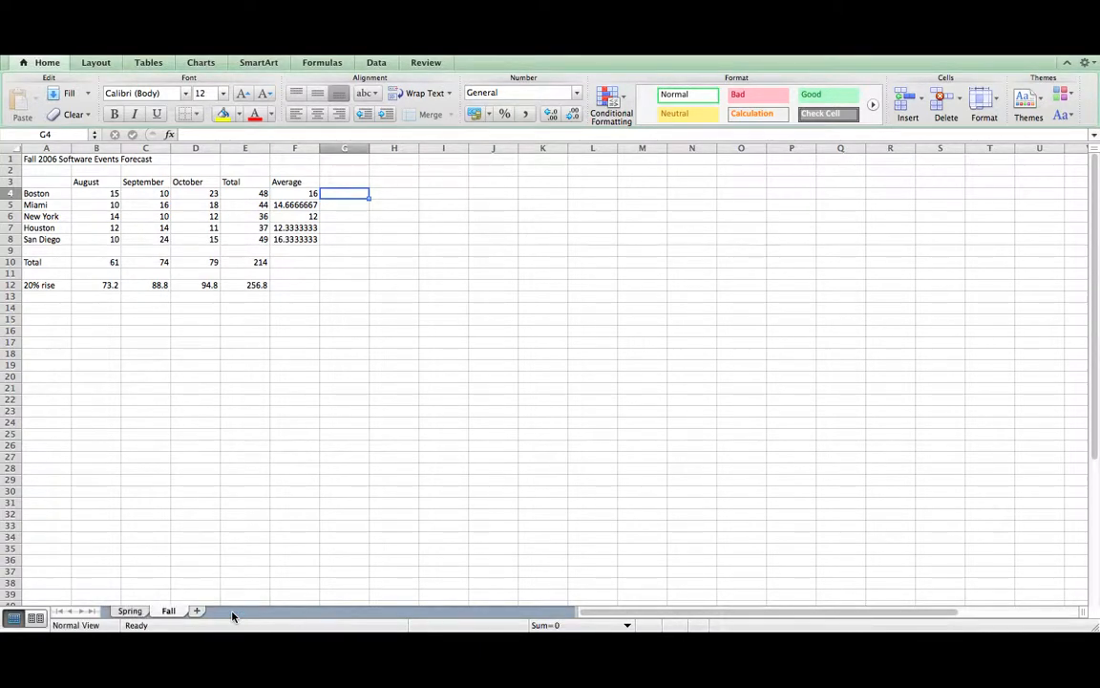
- Try Move or Copy options for Fall in Events Forecast.xlsx, then cancel with no copy made
{"action": "right_click", "coordinate": [169, 613]}
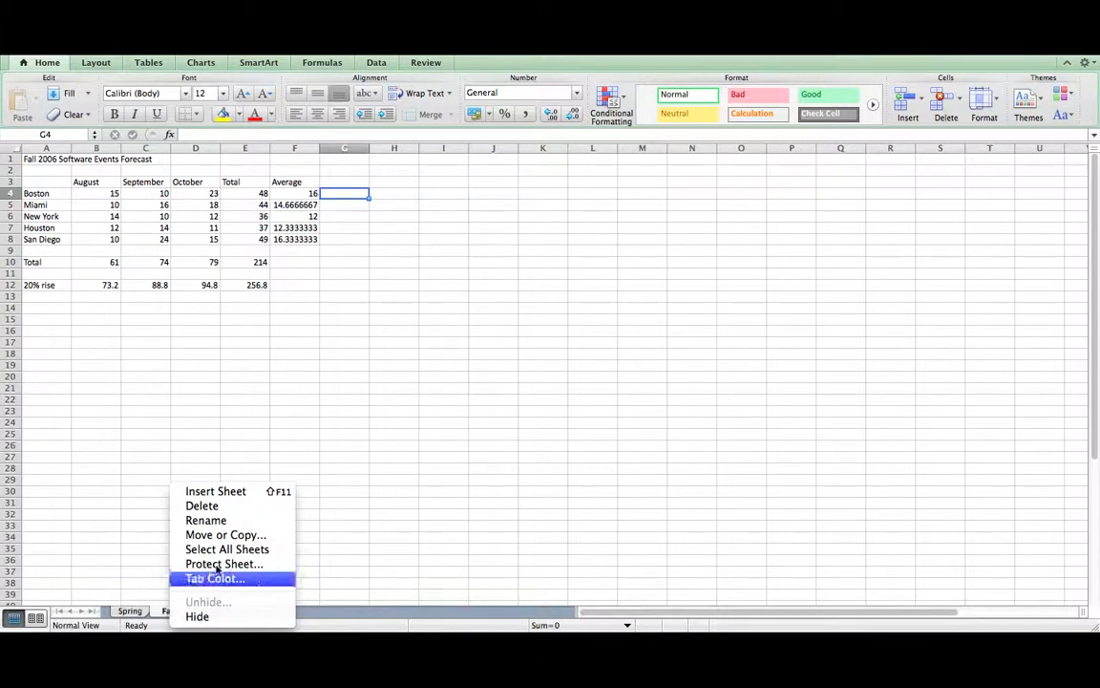
{"action": "left_click", "coordinate": [231, 535]}
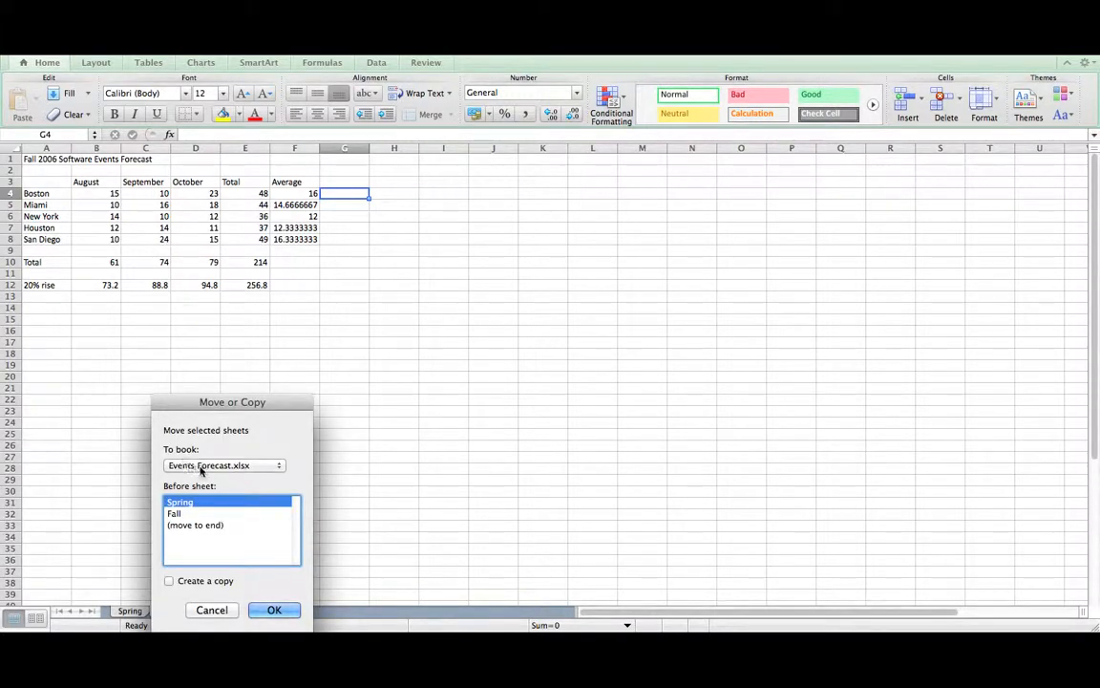
{"action": "left_click", "coordinate": [231, 468]}
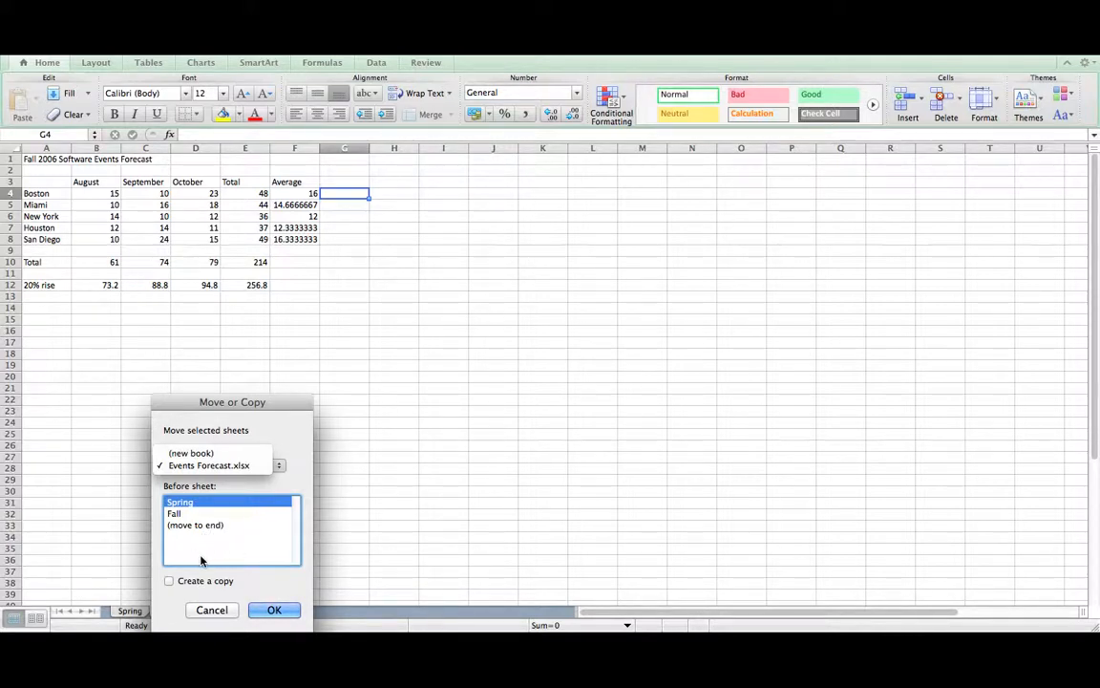
{"action": "left_click", "coordinate": [201, 503]}
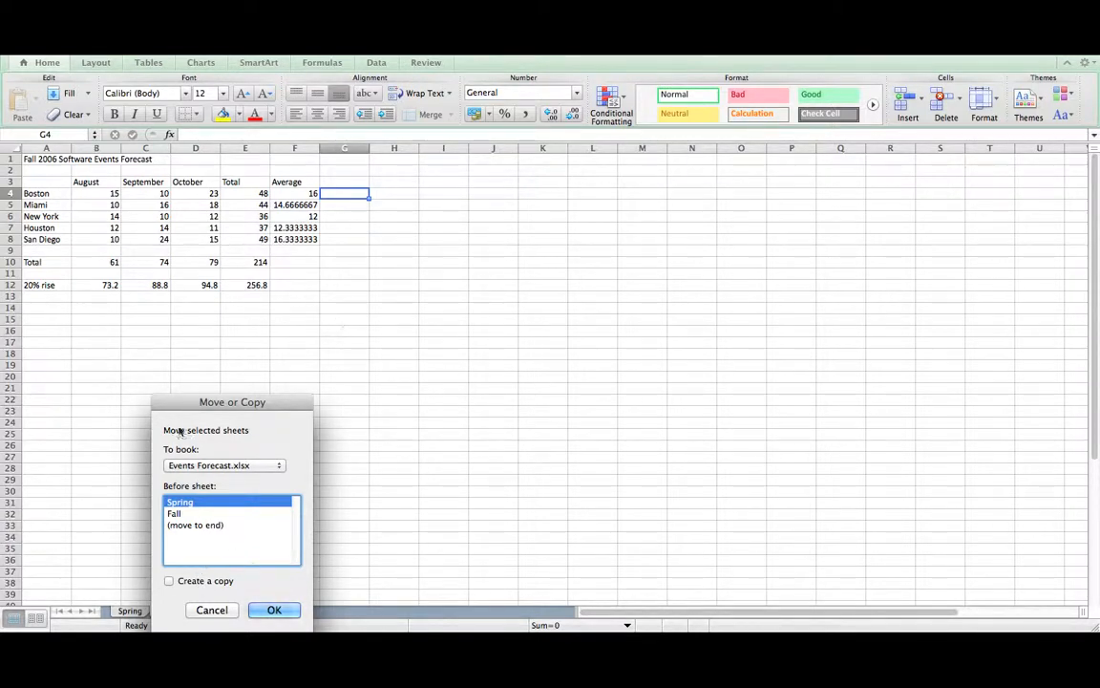
{"action": "left_click", "coordinate": [169, 582]}
{"action": "left_click", "coordinate": [207, 526]}
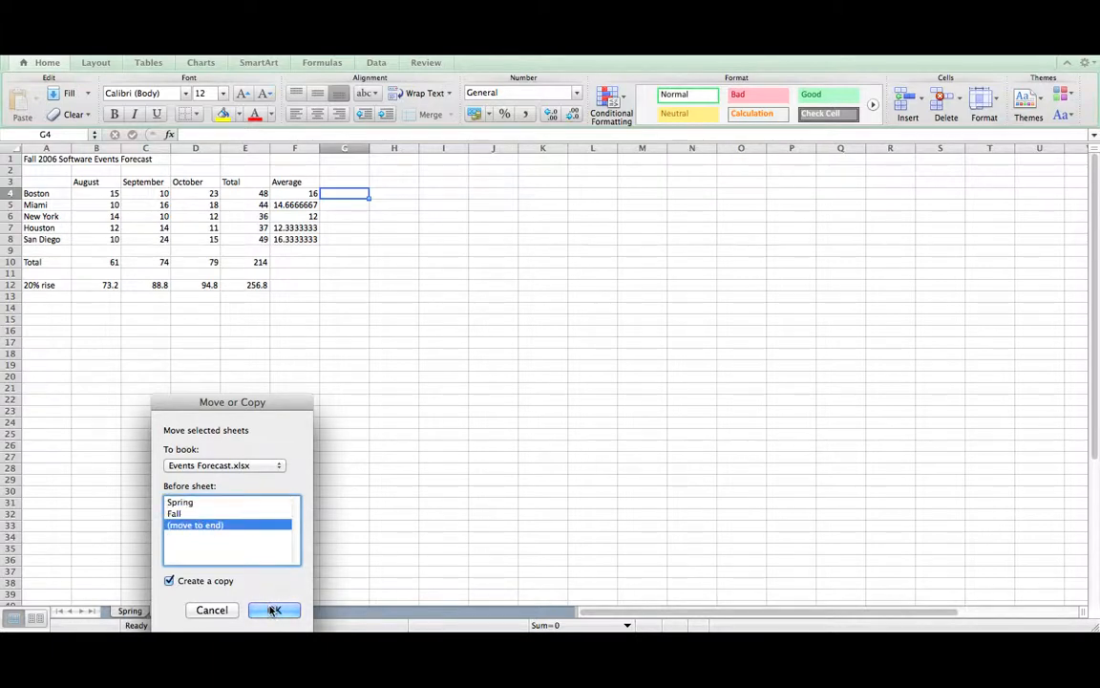
{"action": "left_click", "coordinate": [275, 466]}
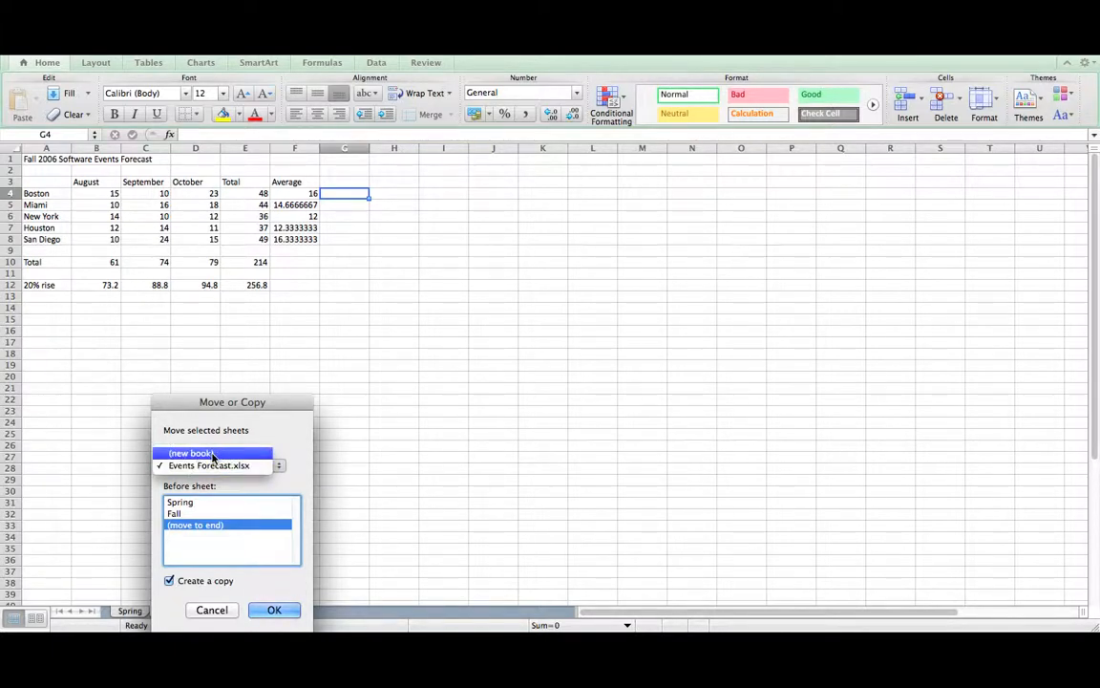
{"action": "left_click", "coordinate": [172, 585]}
{"action": "left_click", "coordinate": [172, 582]}
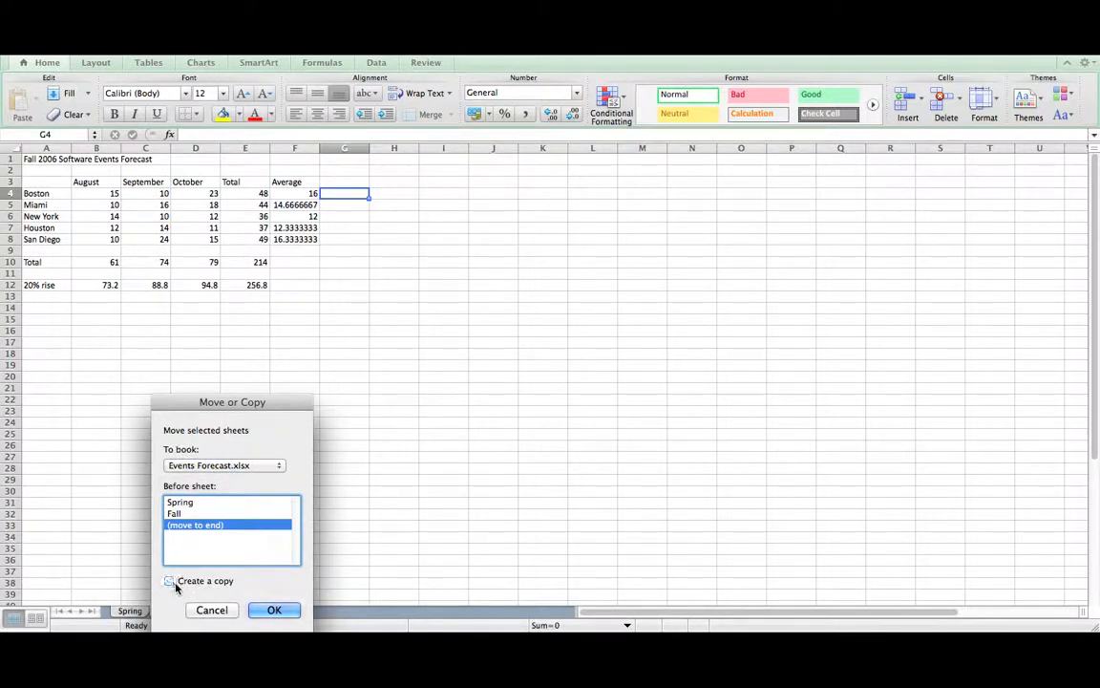
{"action": "left_click", "coordinate": [213, 612]}
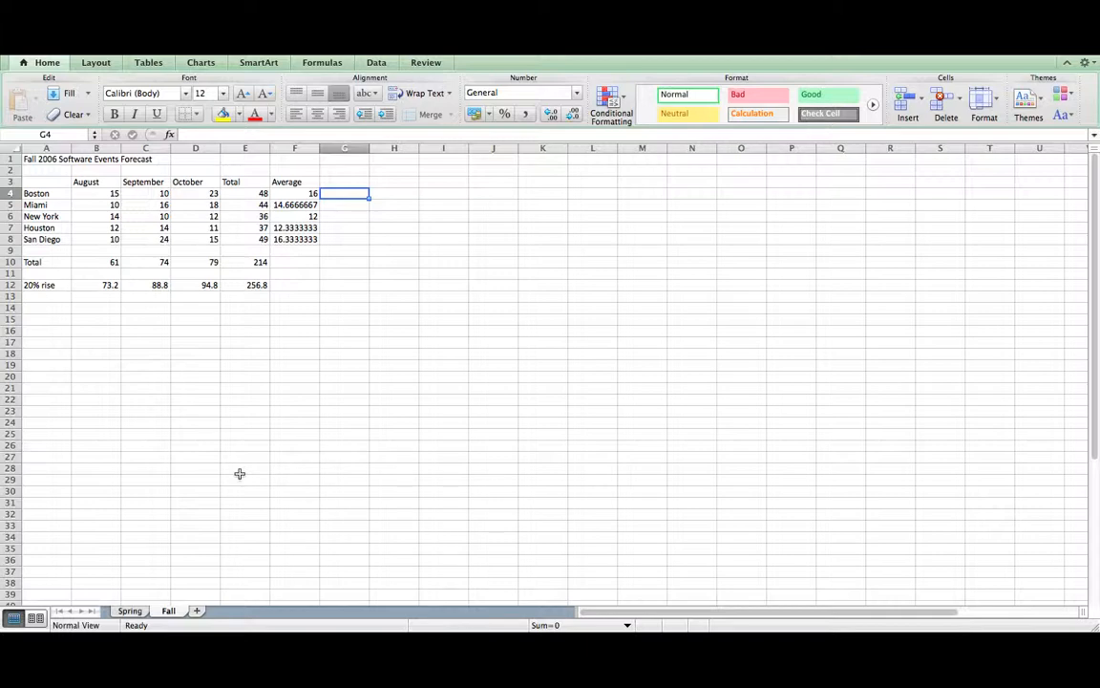
- Drag the Fall sheet before Spring and select the August header in B3
{"action": "left_click_drag", "start_coordinate": [167, 614], "coordinate": [113, 614]}
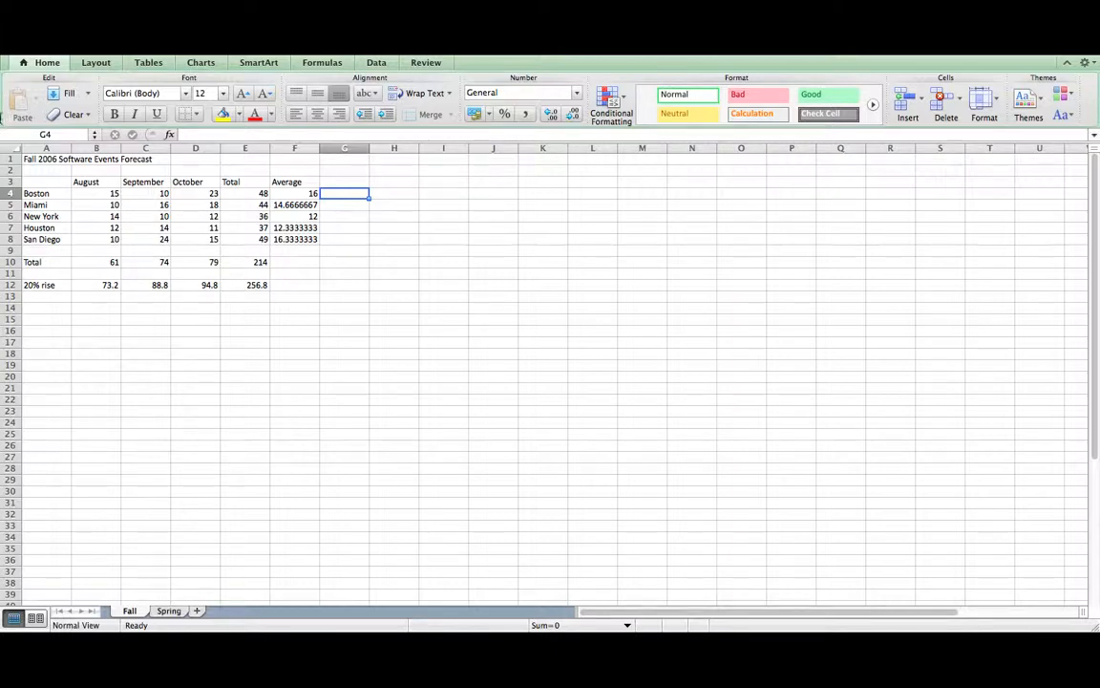
{"action": "left_click", "coordinate": [100, 182]}
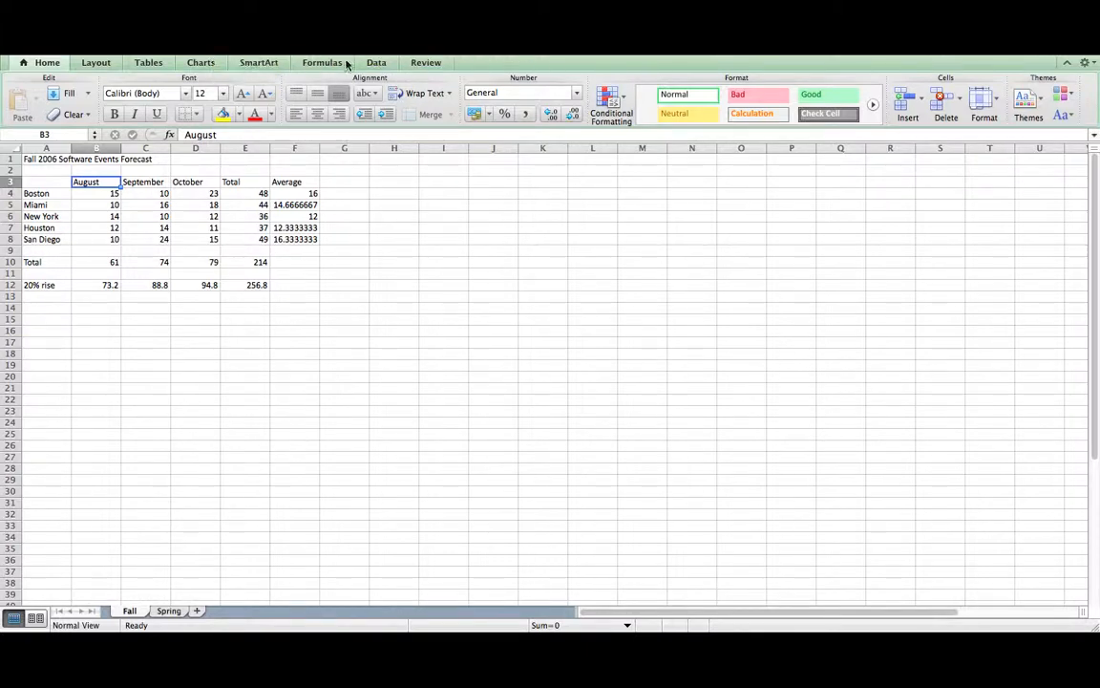
- Turn on AutoFilter for the Fall forecast table with headers in row 3
{"action": "left_click", "coordinate": [376, 63]}
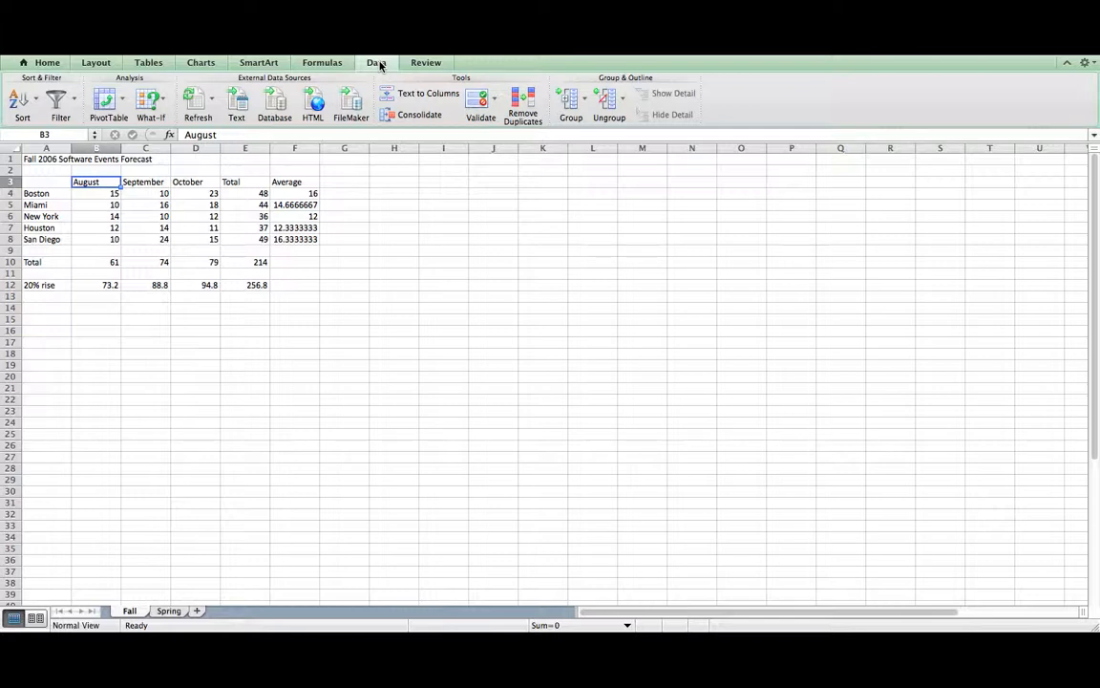
{"action": "left_click", "coordinate": [56, 101]}
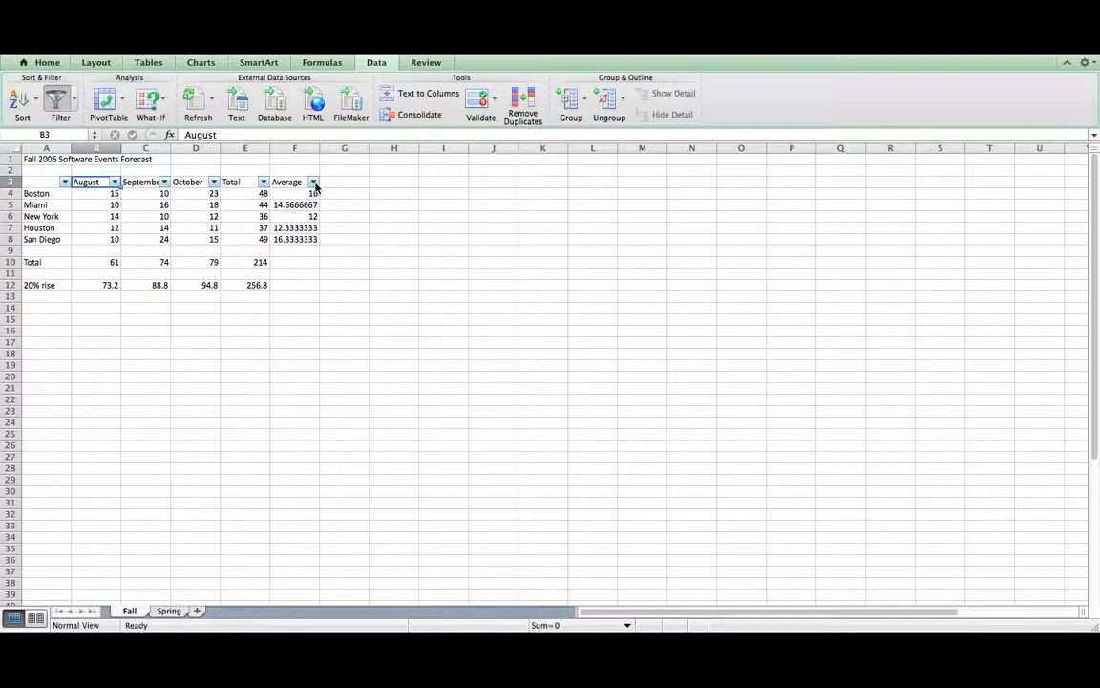
{"action": "left_click", "coordinate": [64, 181]}
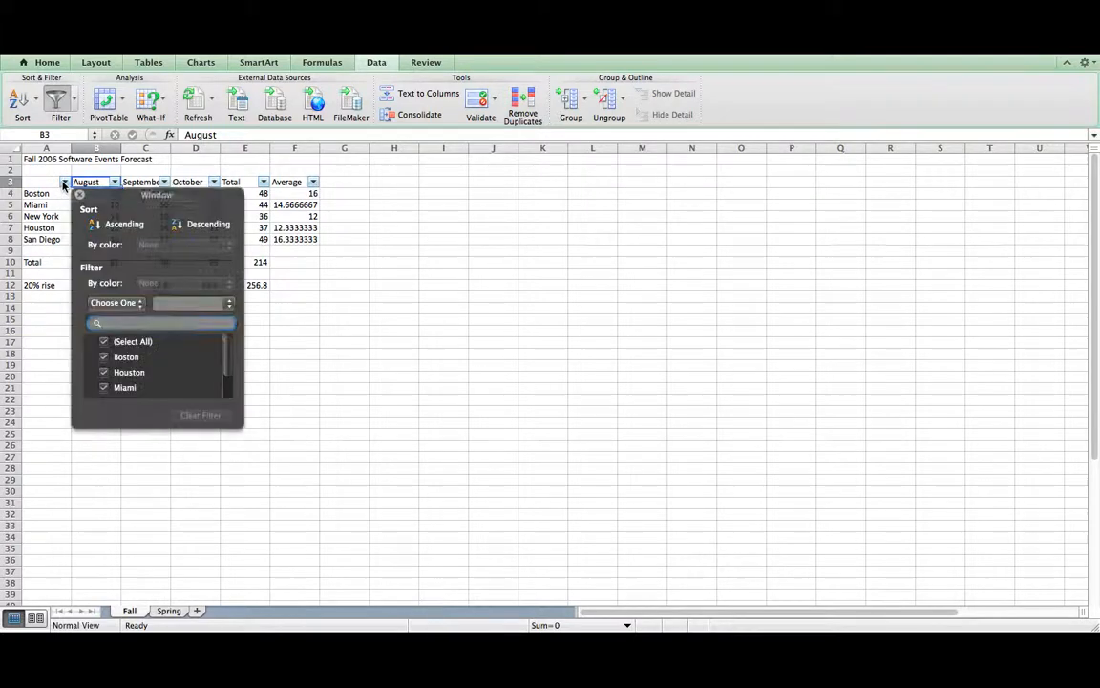
{"action": "left_click", "coordinate": [103, 342]}
{"action": "left_click", "coordinate": [103, 356]}
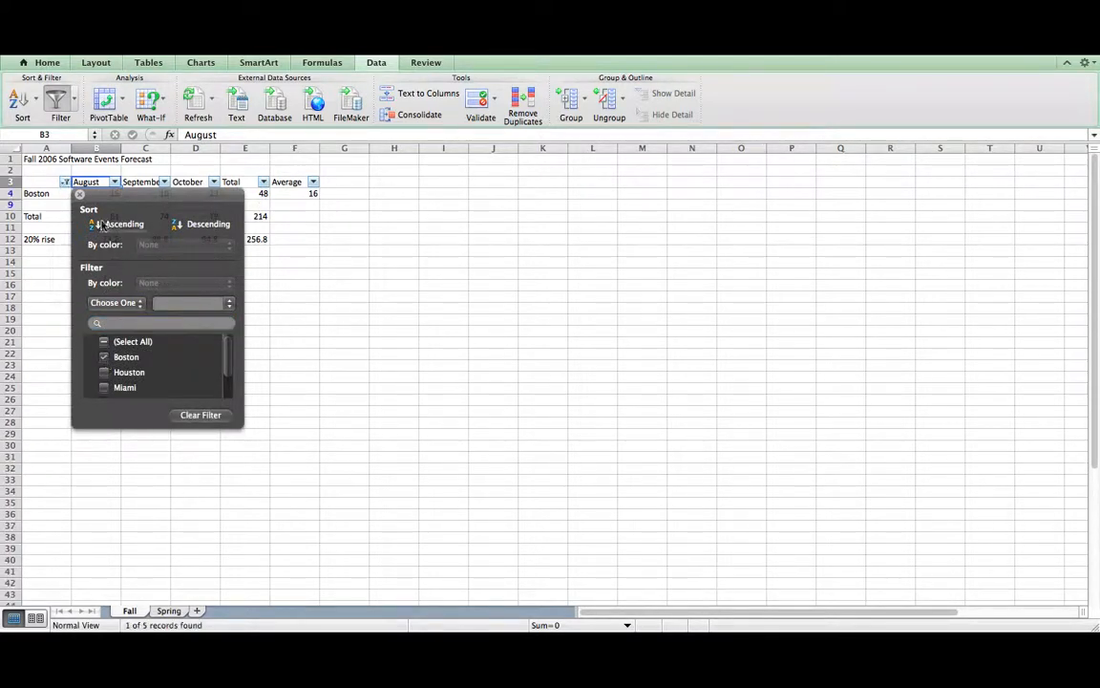
{"action": "left_click", "coordinate": [65, 181]}
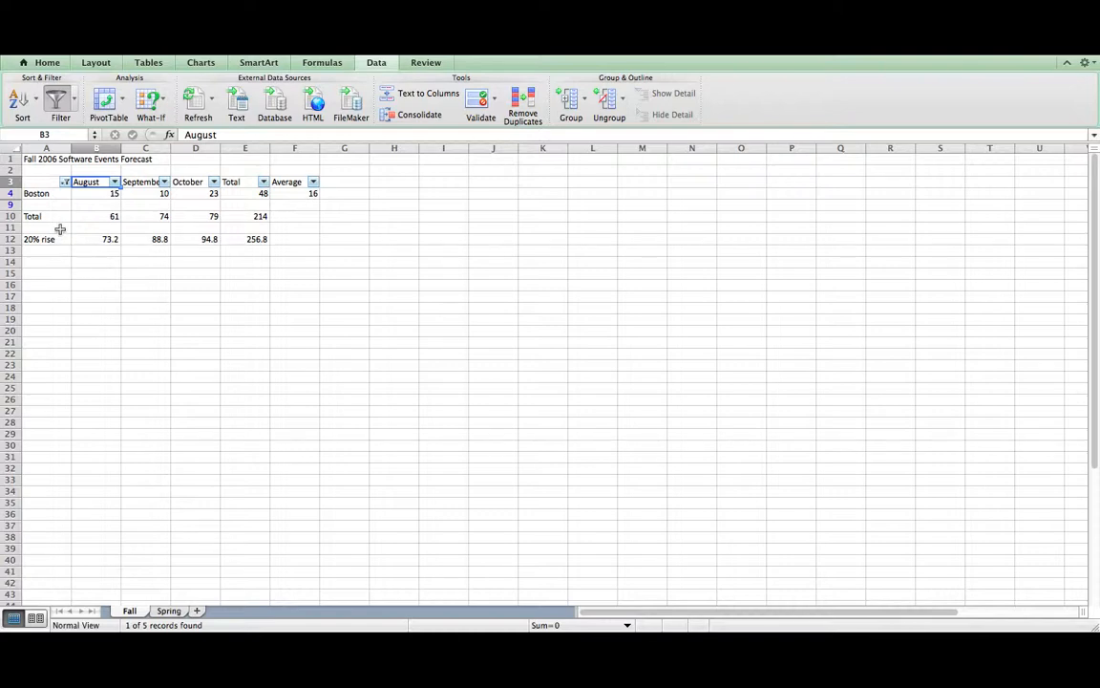
{"action": "left_click", "coordinate": [65, 181]}
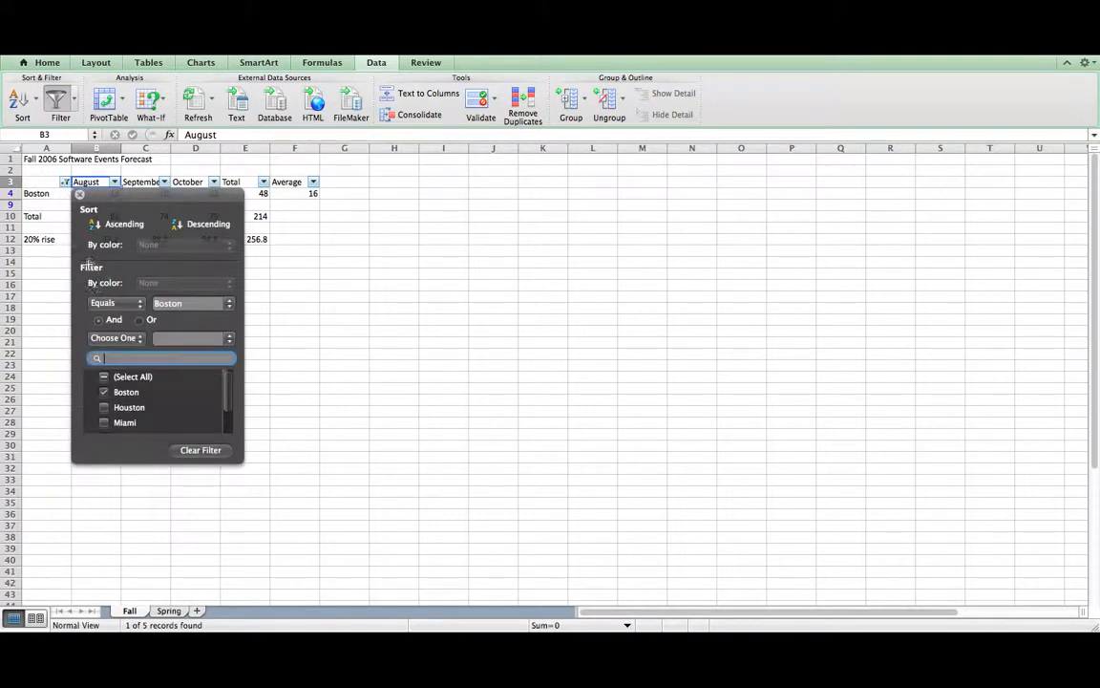
{"action": "left_click", "coordinate": [103, 376]}
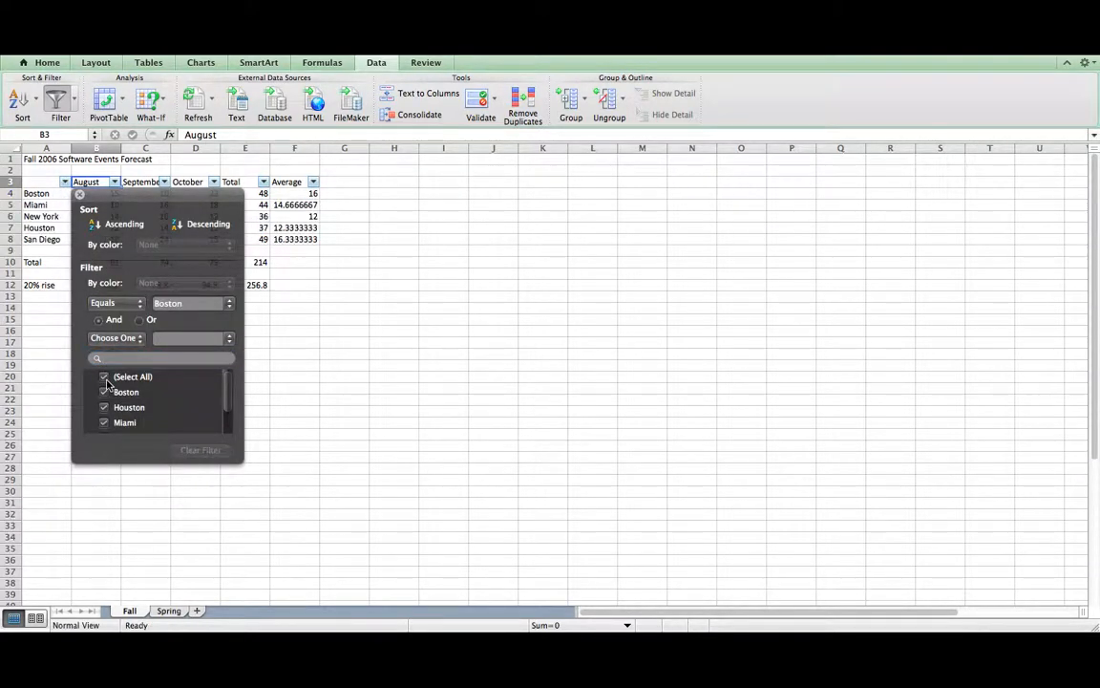
{"action": "left_click", "coordinate": [80, 195]}
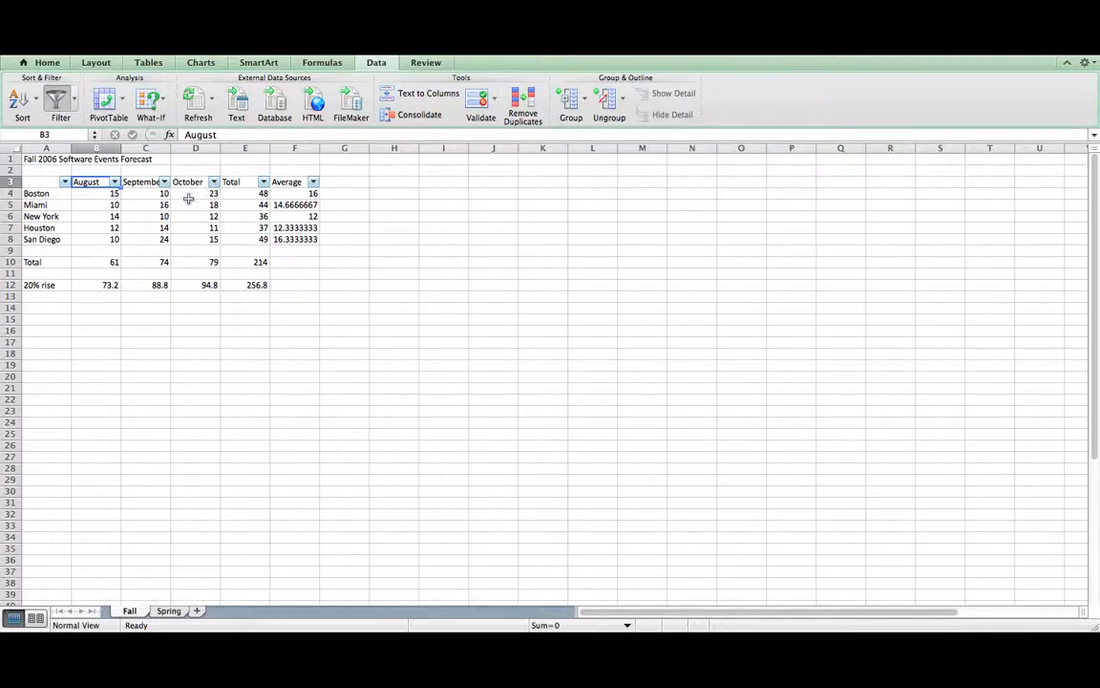
- Filter the September column to the value 10, leaving only Boston and New York
{"action": "left_click", "coordinate": [164, 182]}
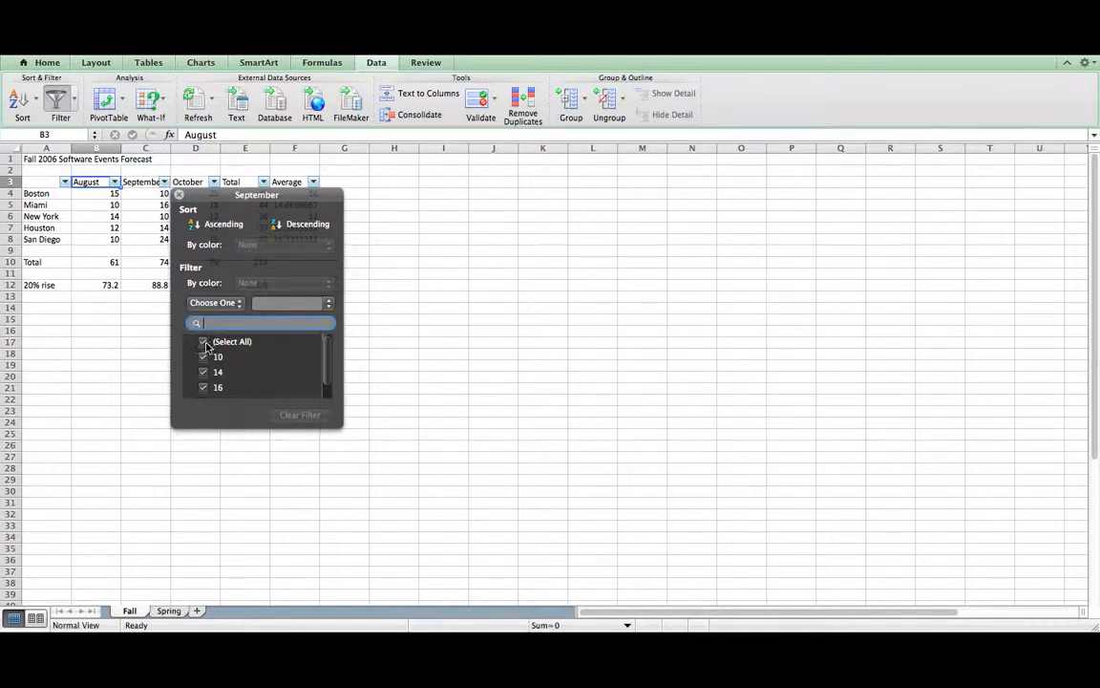
{"action": "left_click", "coordinate": [203, 342]}
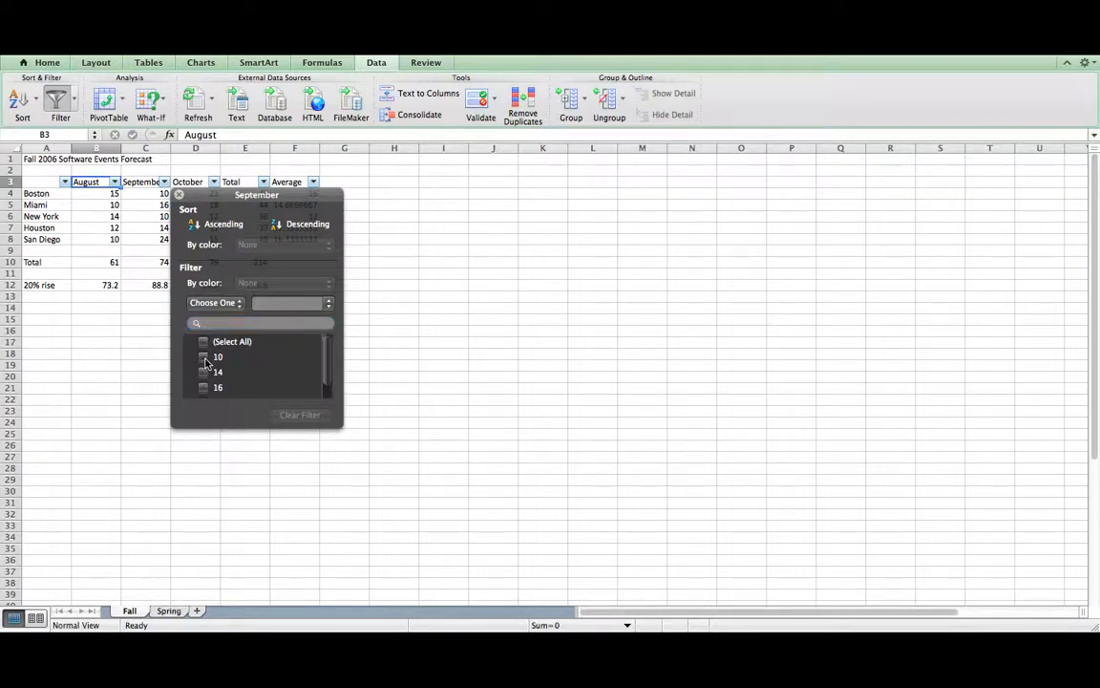
{"action": "left_click", "coordinate": [203, 357]}
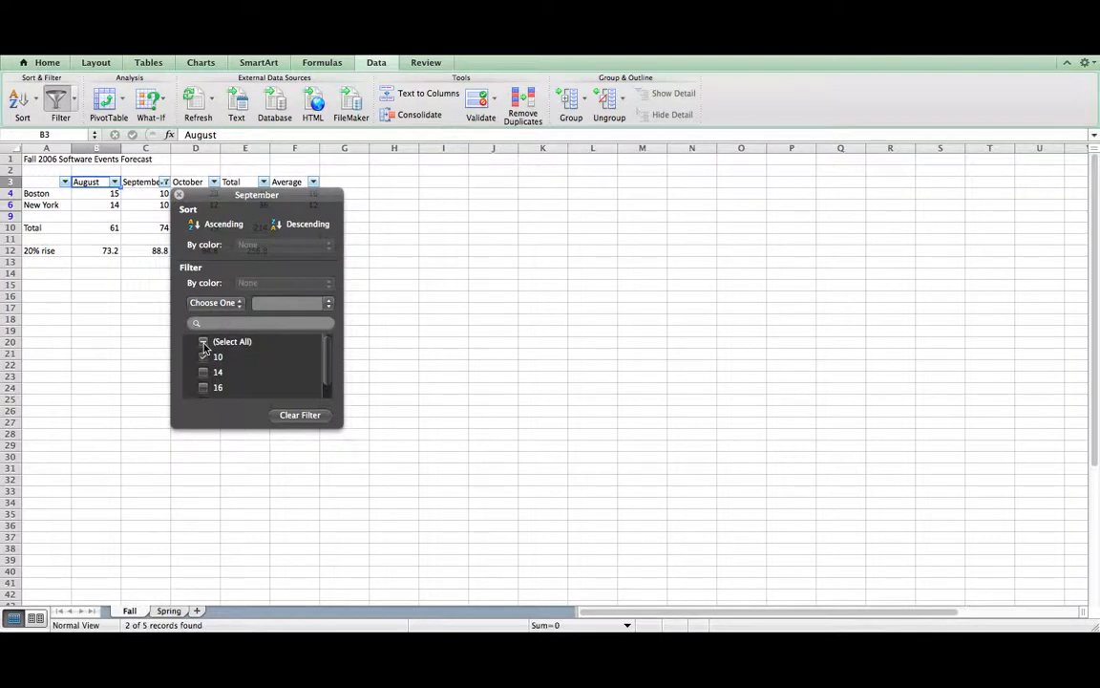
{"action": "left_click", "coordinate": [203, 342]}
{"action": "left_click", "coordinate": [218, 324]}
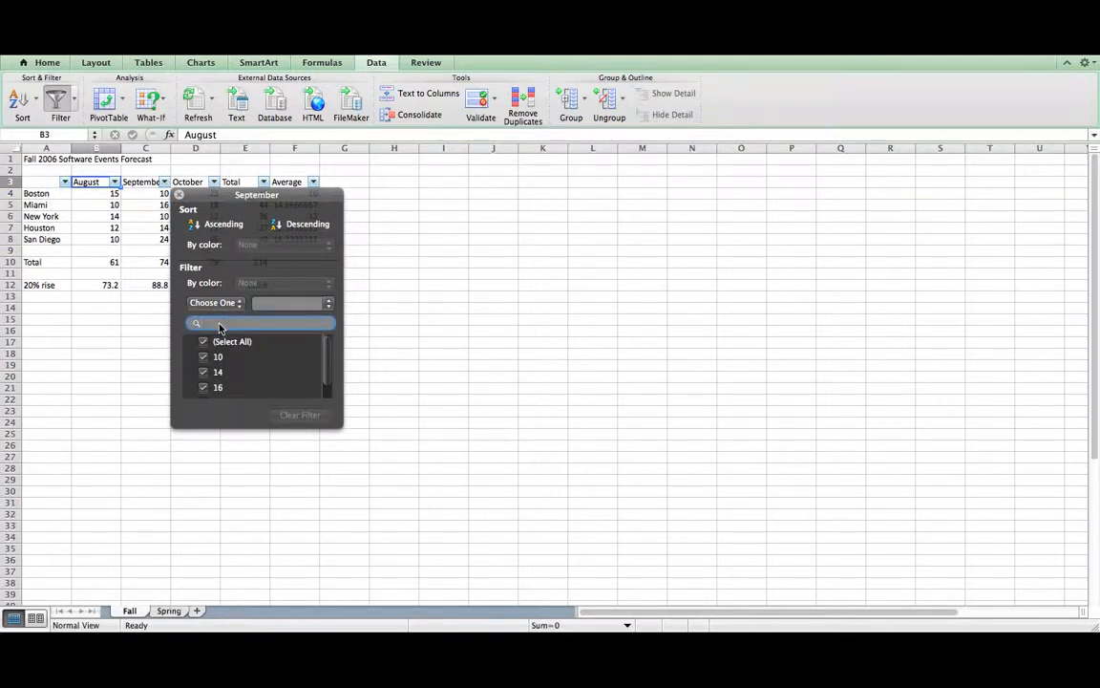
{"action": "type", "text": "10"}
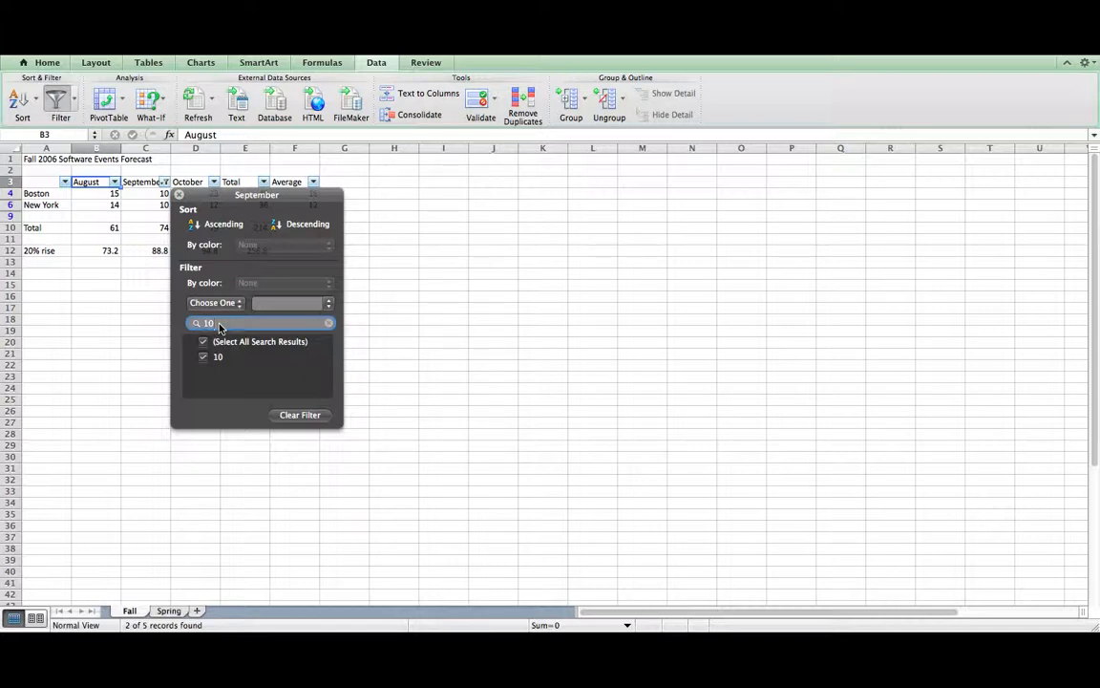
{"action": "left_click", "coordinate": [177, 194]}
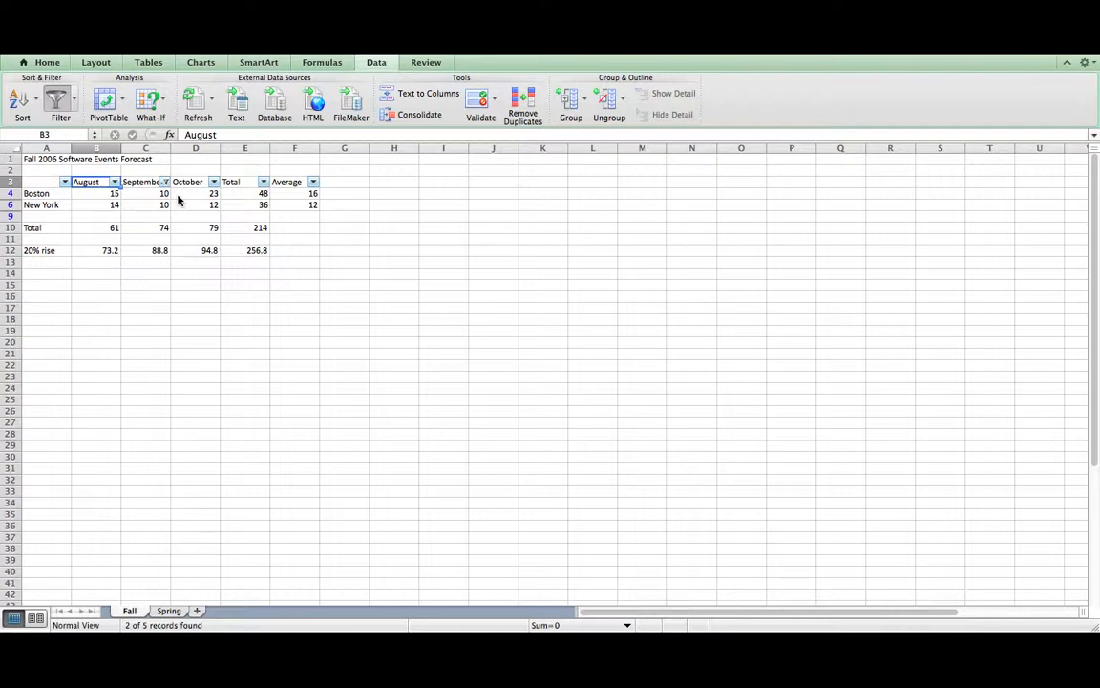
- Exclude rows with an August value of 14 using the August filter
{"action": "left_click", "coordinate": [114, 183]}
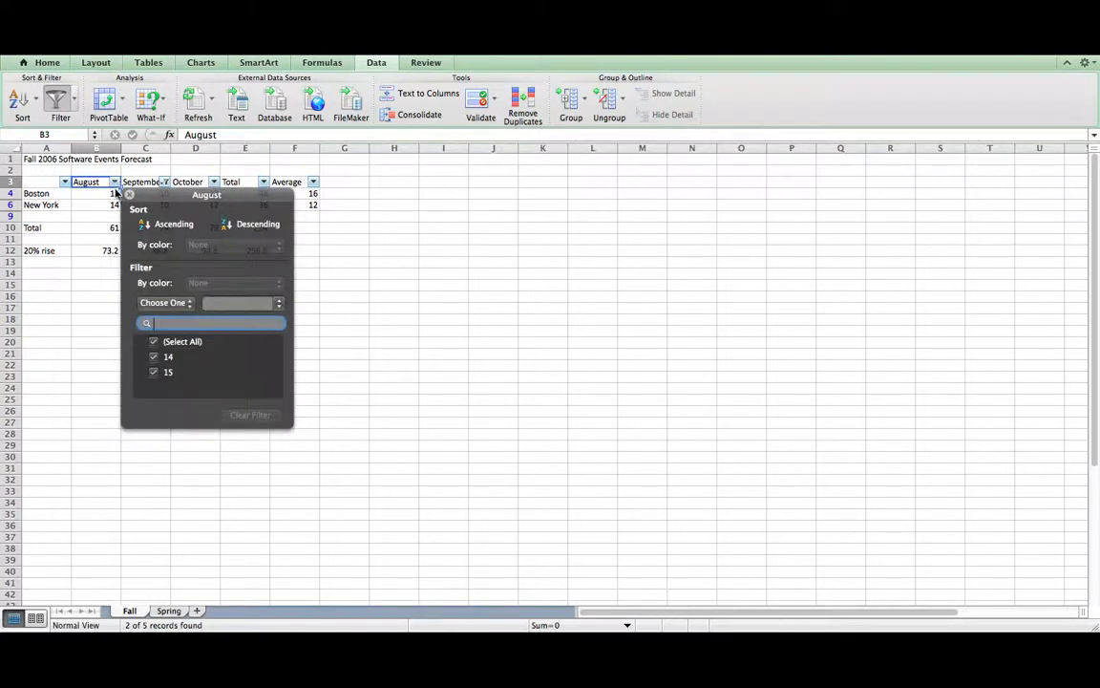
{"action": "left_click", "coordinate": [154, 357]}
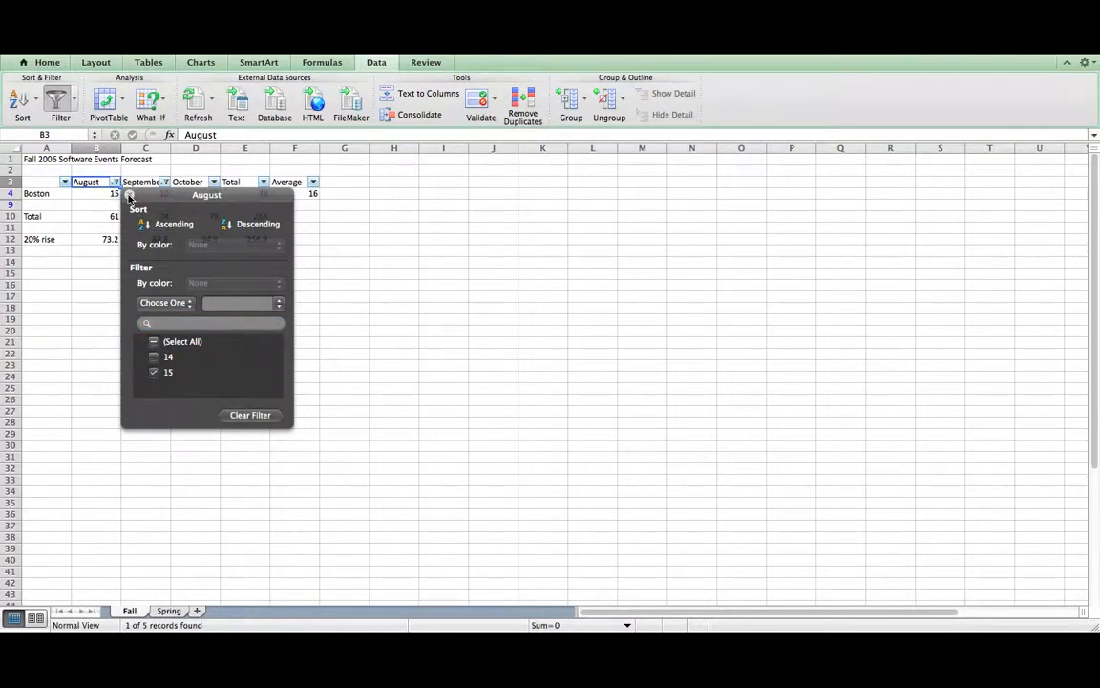
{"action": "left_click", "coordinate": [94, 208]}
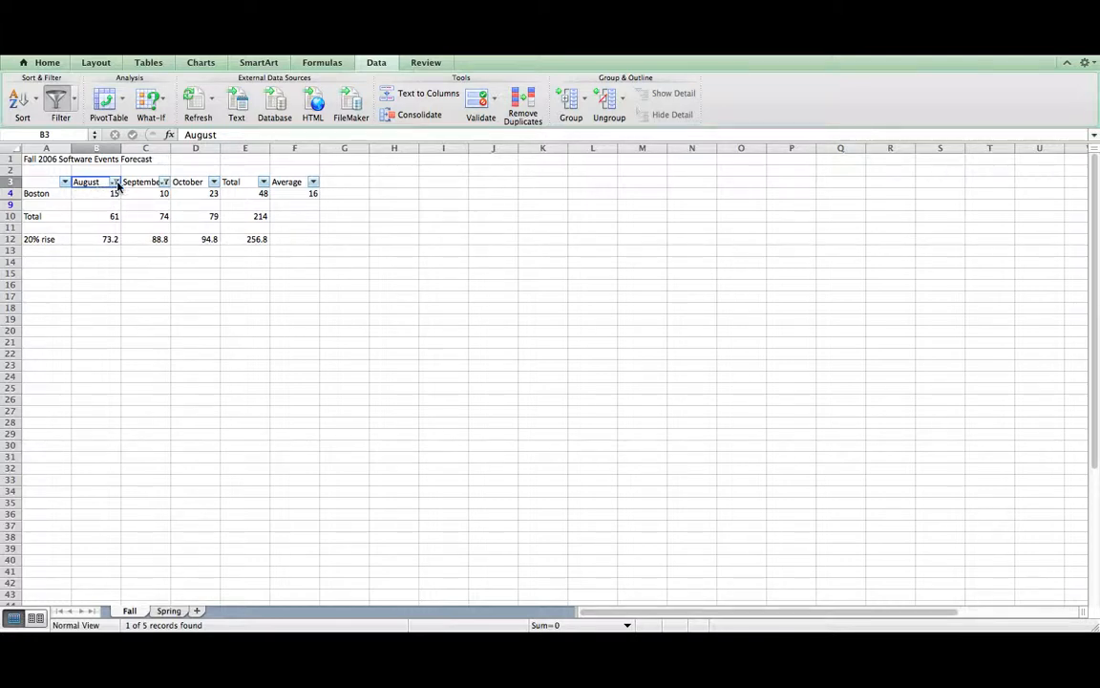
- Clear the August and September filters so all five cities show again
{"action": "left_click", "coordinate": [116, 182]}
{"action": "left_click", "coordinate": [155, 378]}
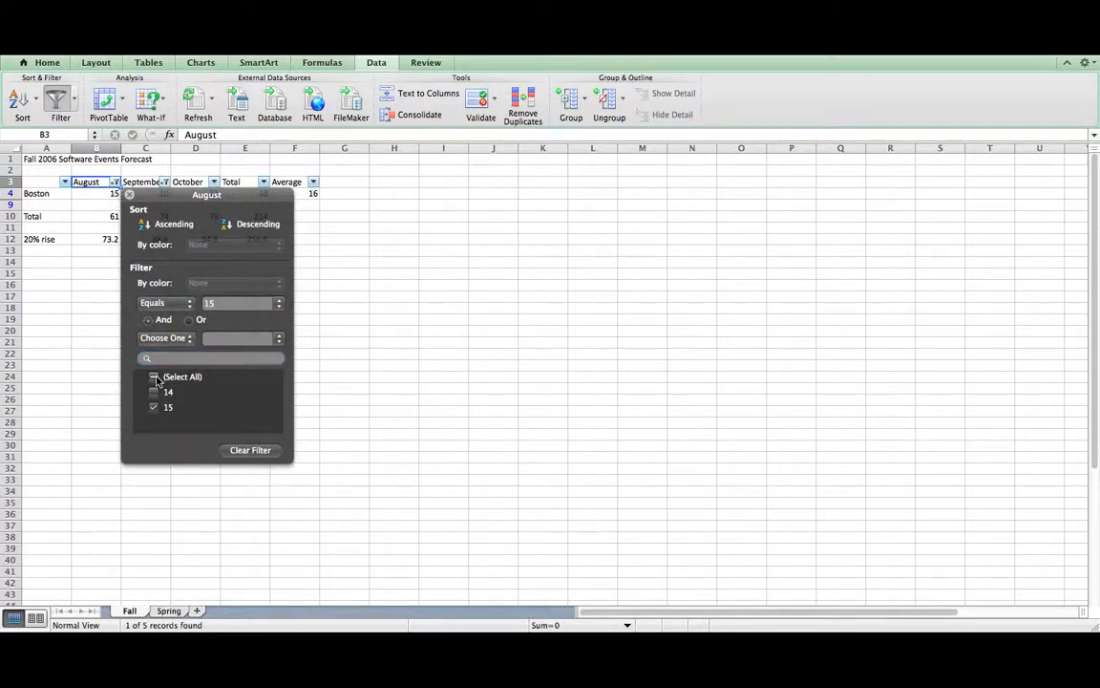
{"action": "left_click", "coordinate": [129, 194]}
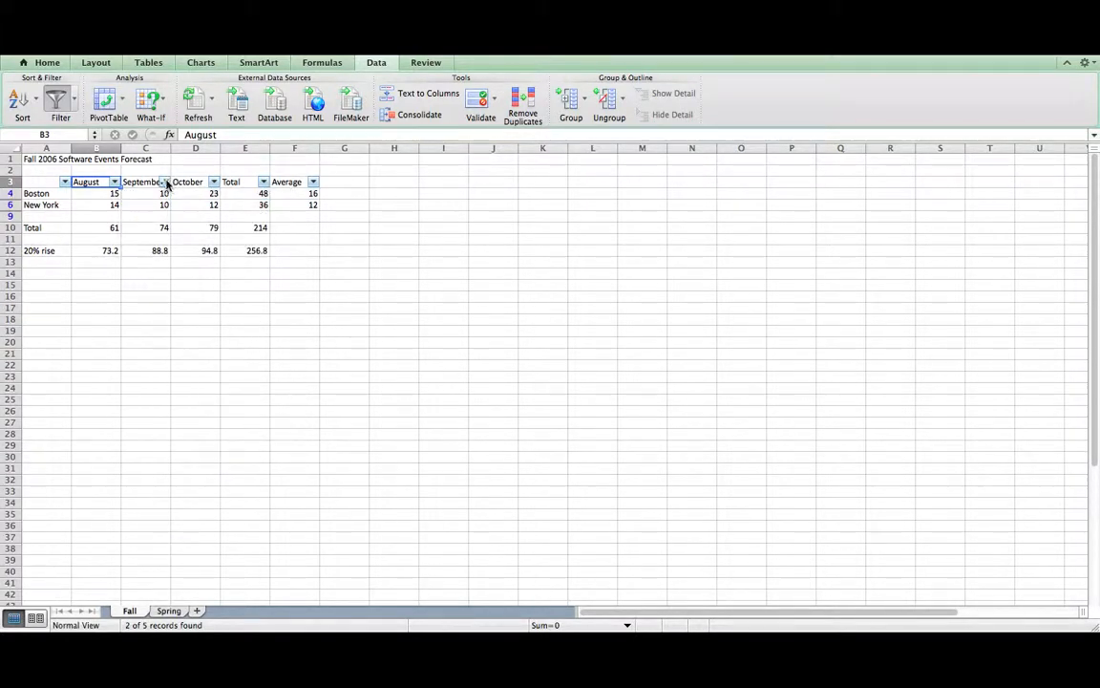
{"action": "left_click", "coordinate": [164, 183]}
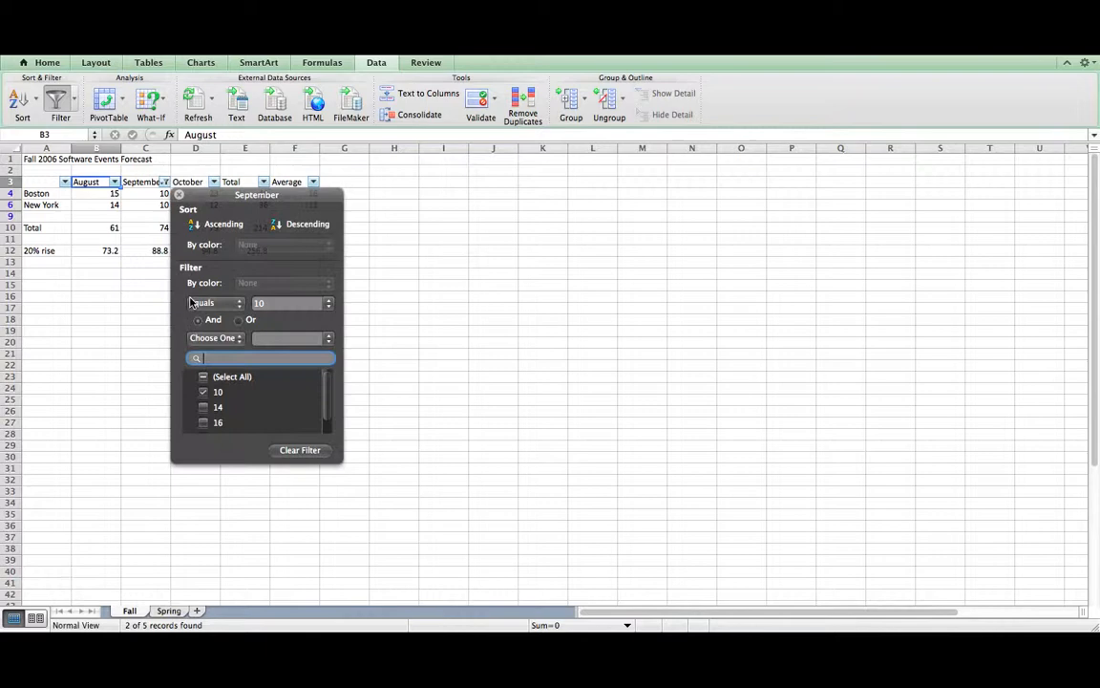
{"action": "left_click", "coordinate": [203, 376]}
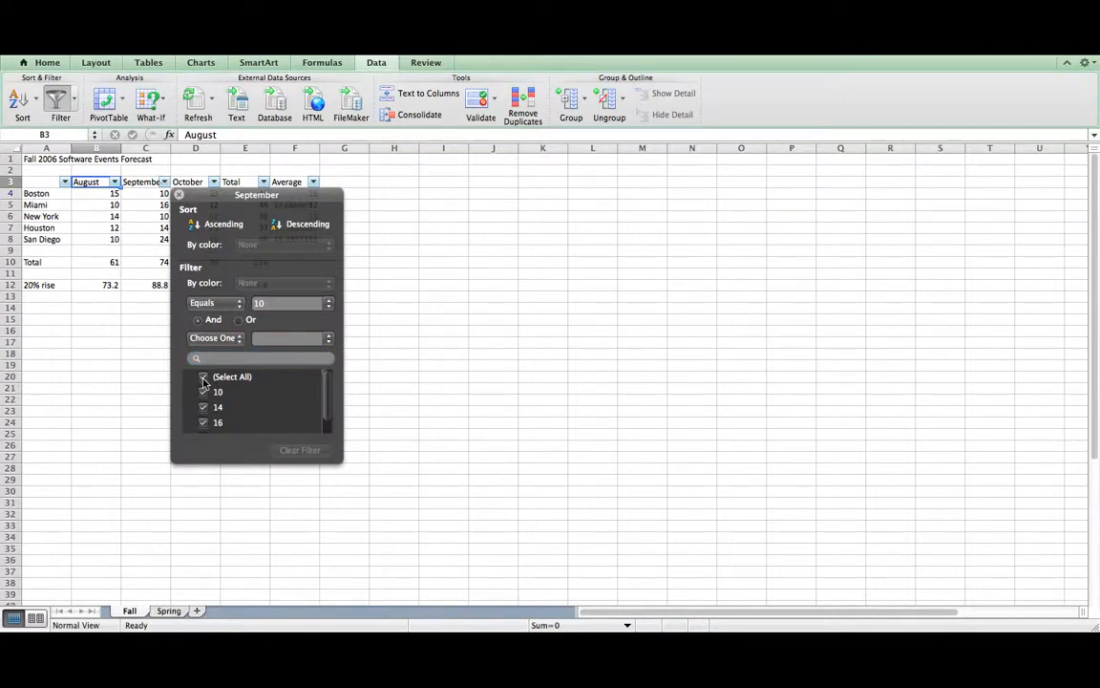
{"action": "left_click", "coordinate": [164, 181]}
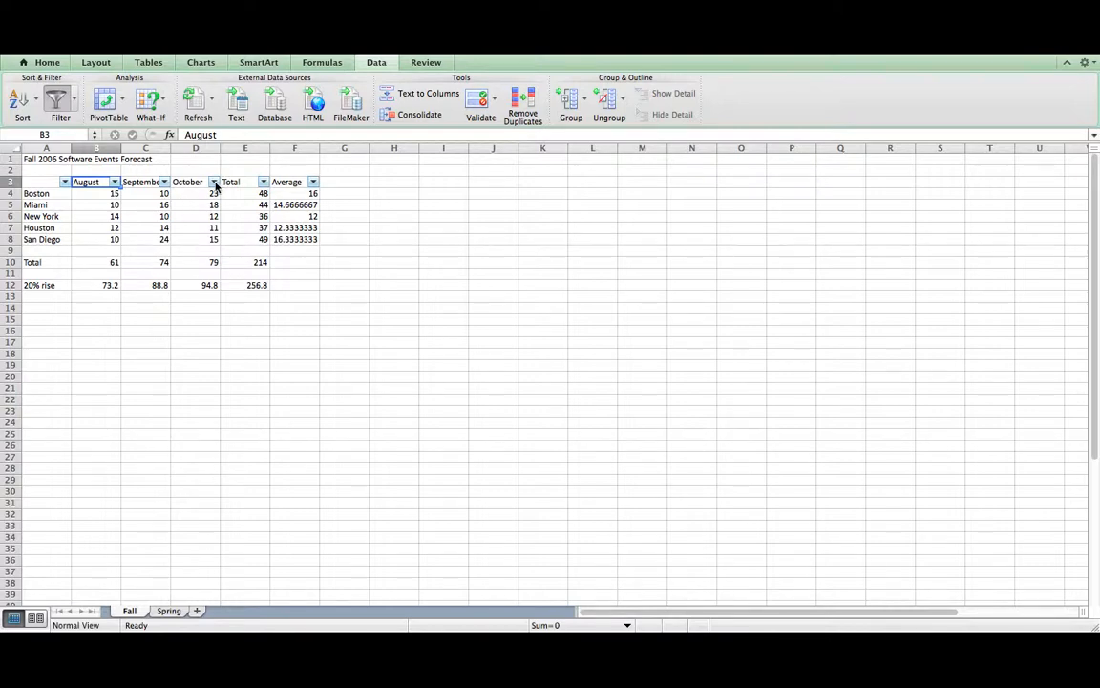
- Filter October to values equal to 12 or greater than 15, leaving Boston, Miami and New York
{"action": "left_click", "coordinate": [215, 183]}
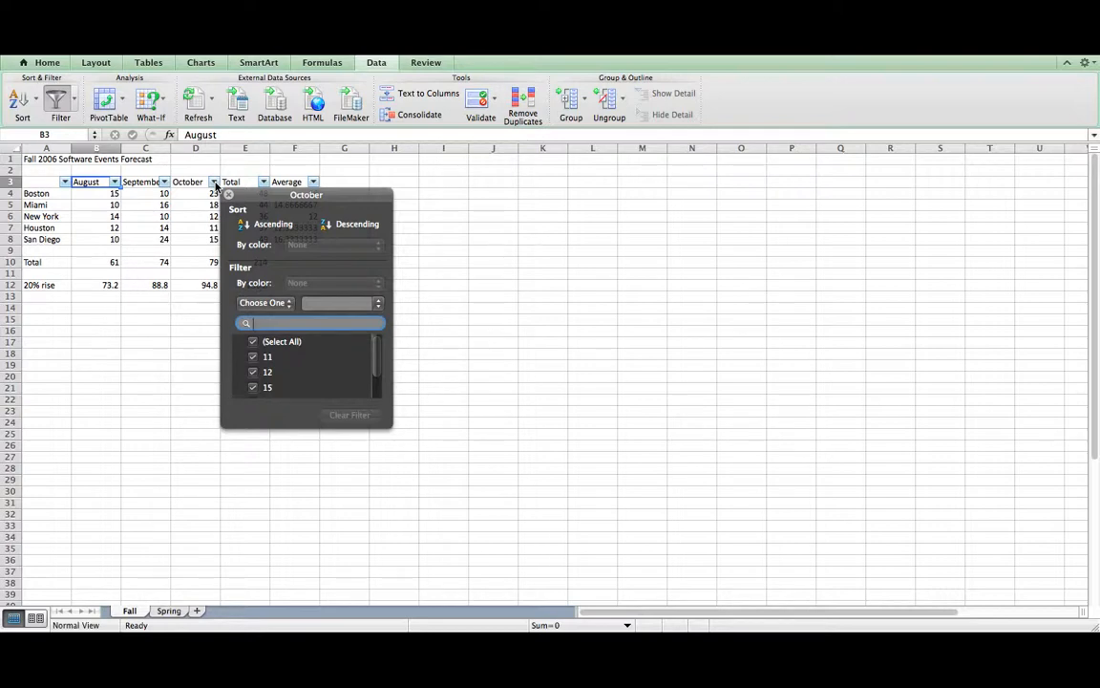
{"action": "left_click", "coordinate": [287, 303]}
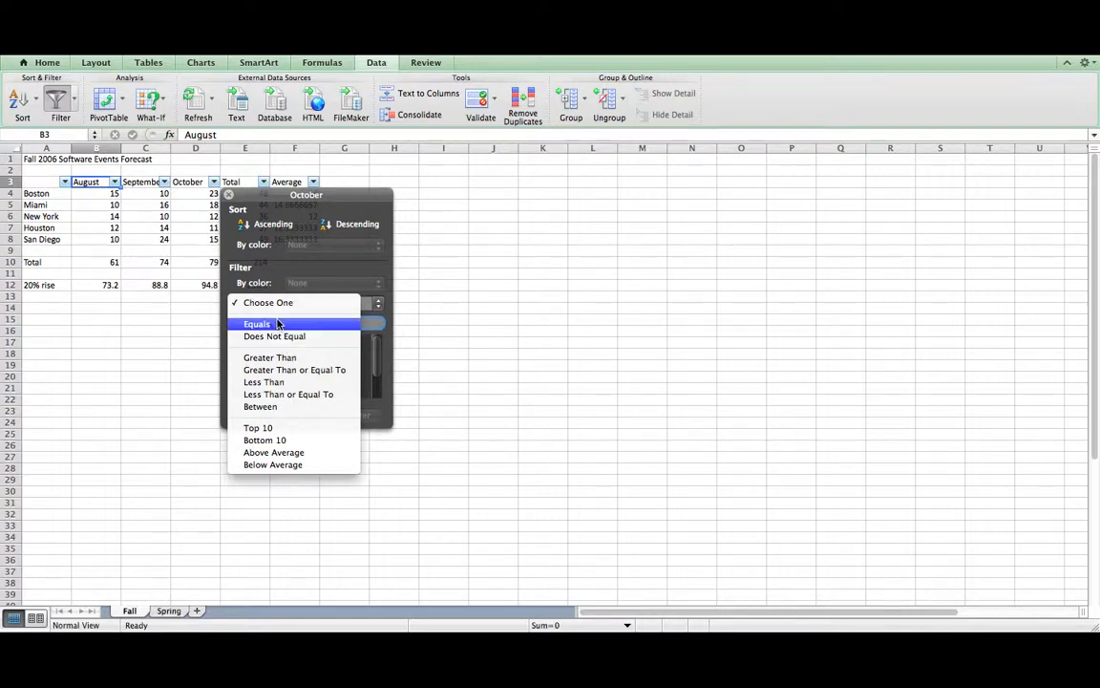
{"action": "left_click", "coordinate": [277, 326]}
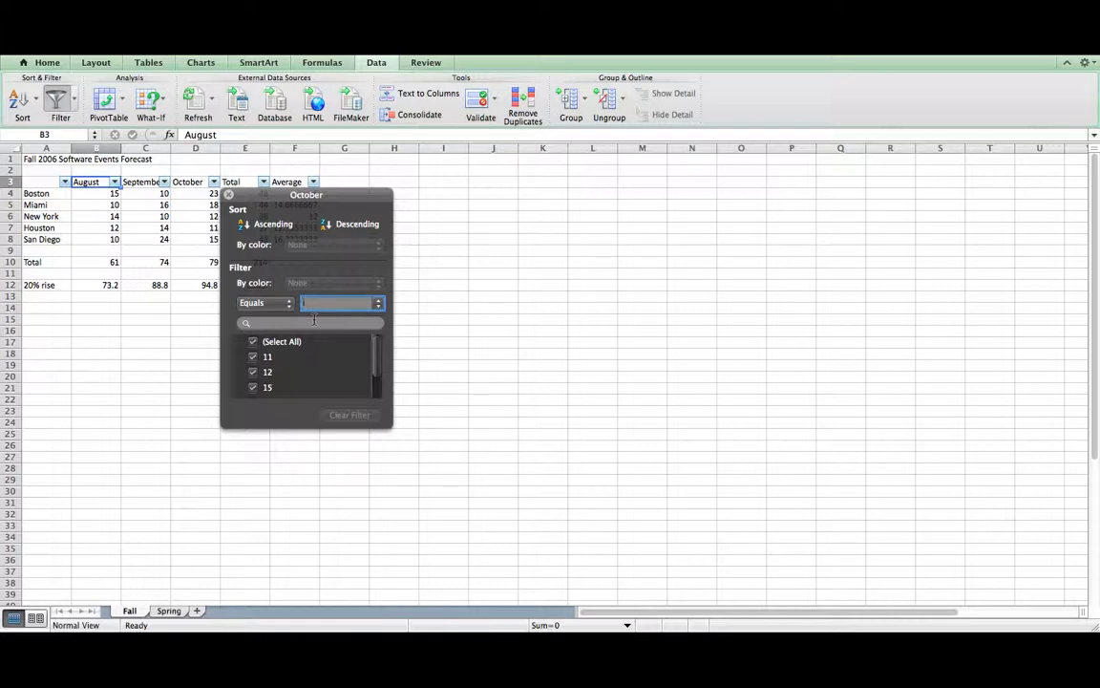
{"action": "type", "text": "12"}
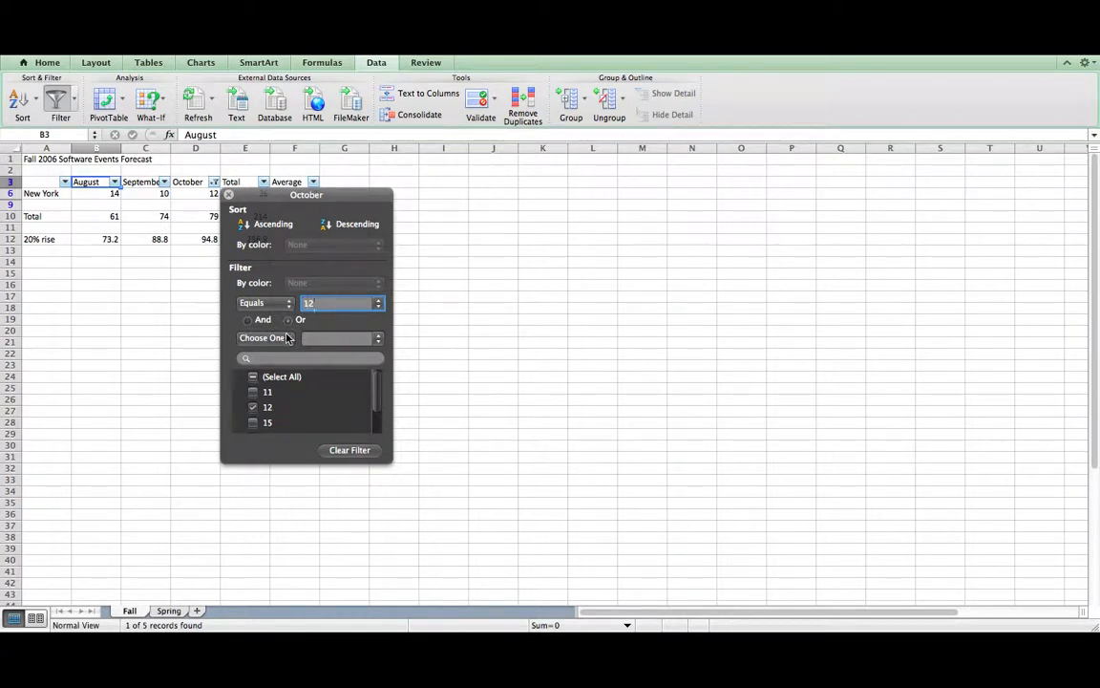
{"action": "left_click", "coordinate": [286, 337]}
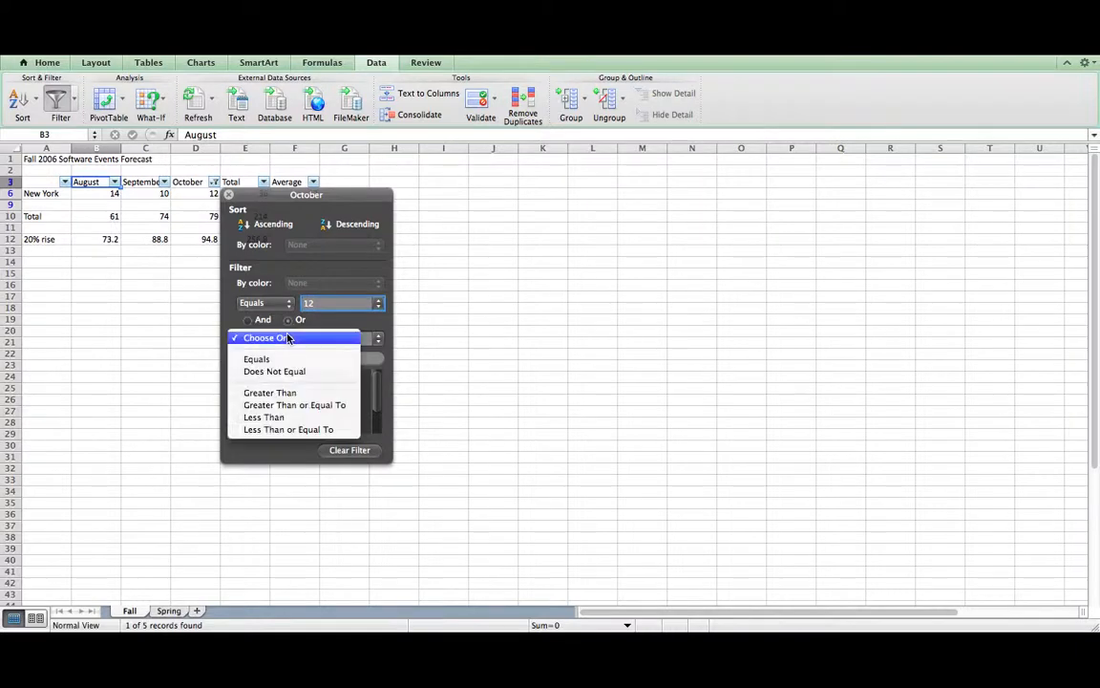
{"action": "left_click", "coordinate": [287, 392]}
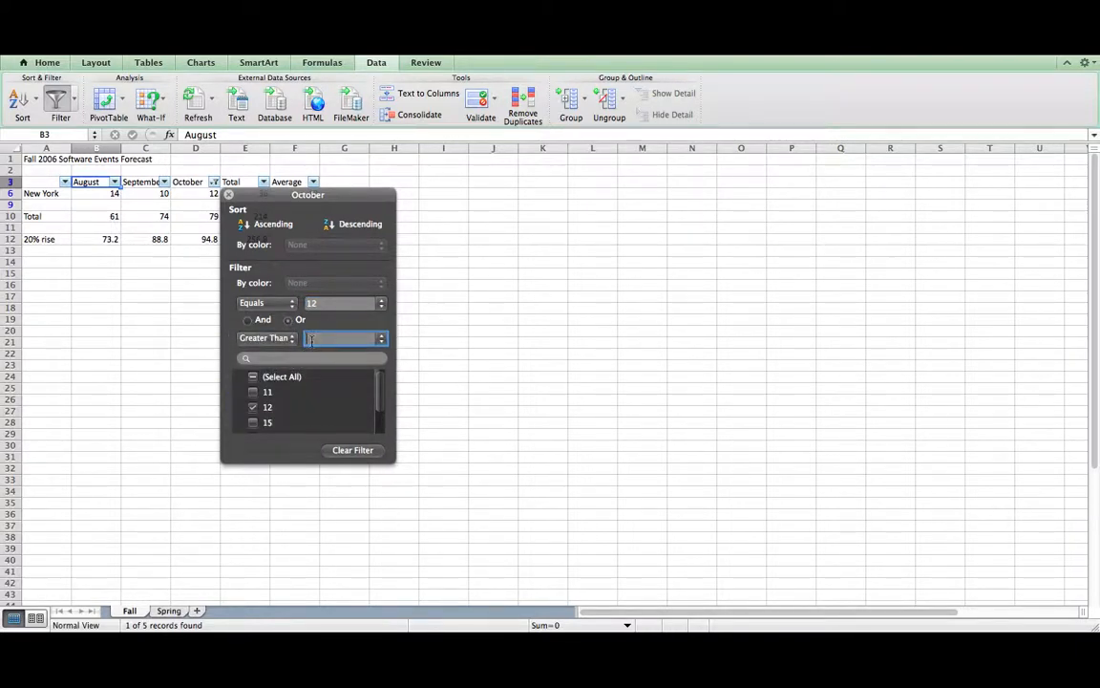
{"action": "type", "text": "15"}
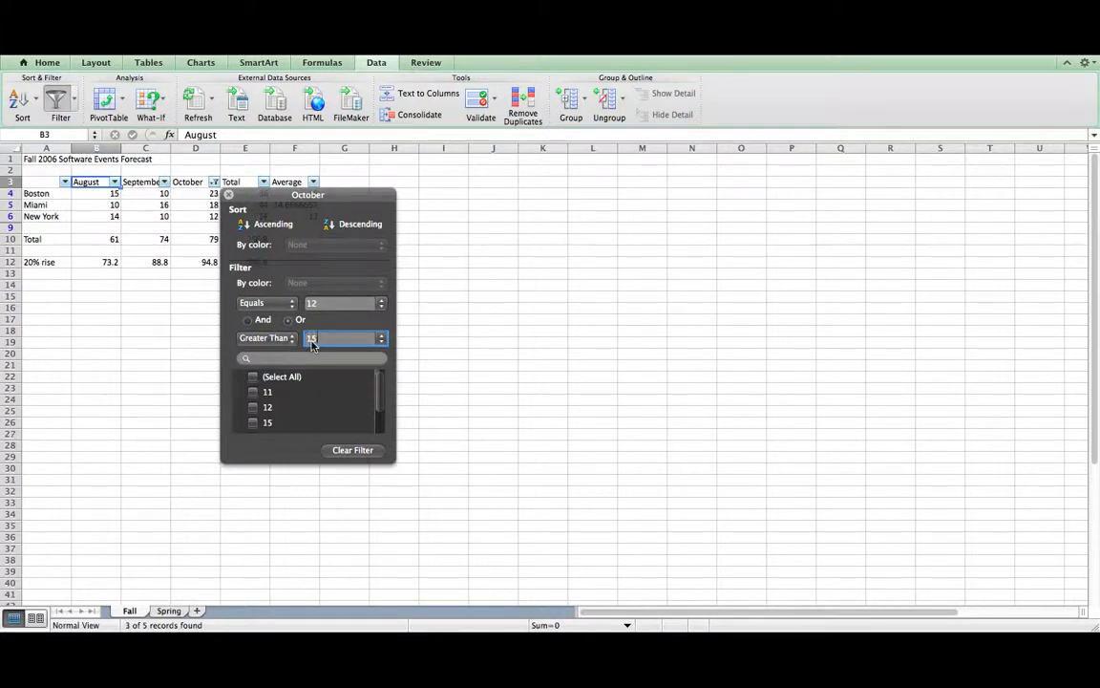
{"action": "left_click", "coordinate": [229, 196]}
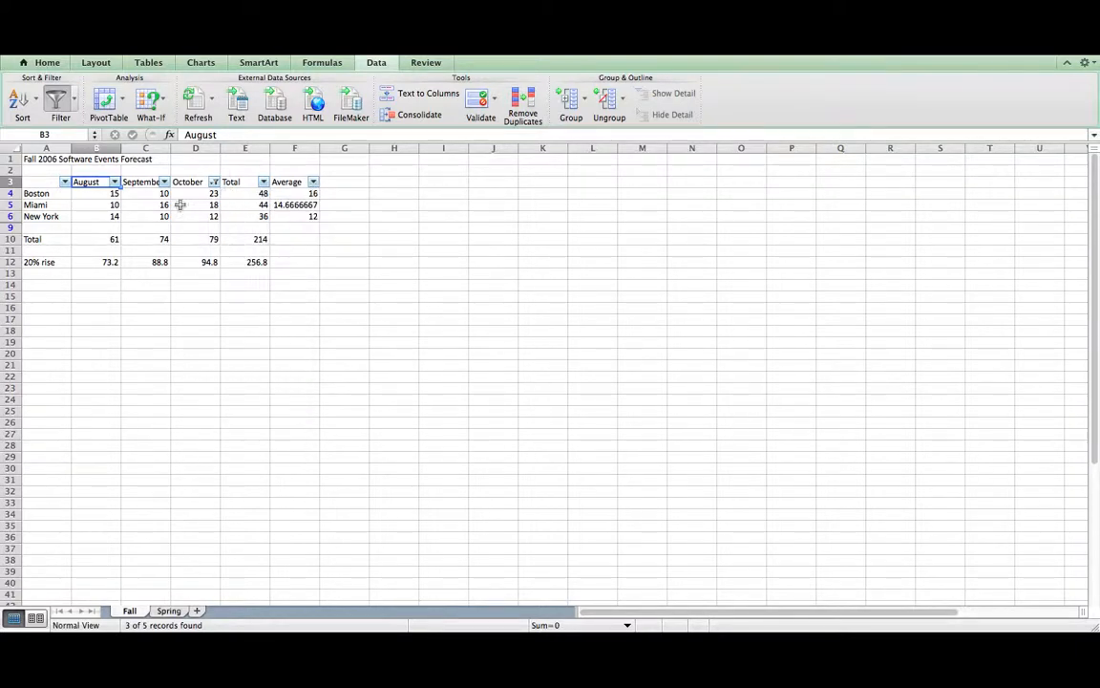
{"action": "left_click", "coordinate": [202, 223]}
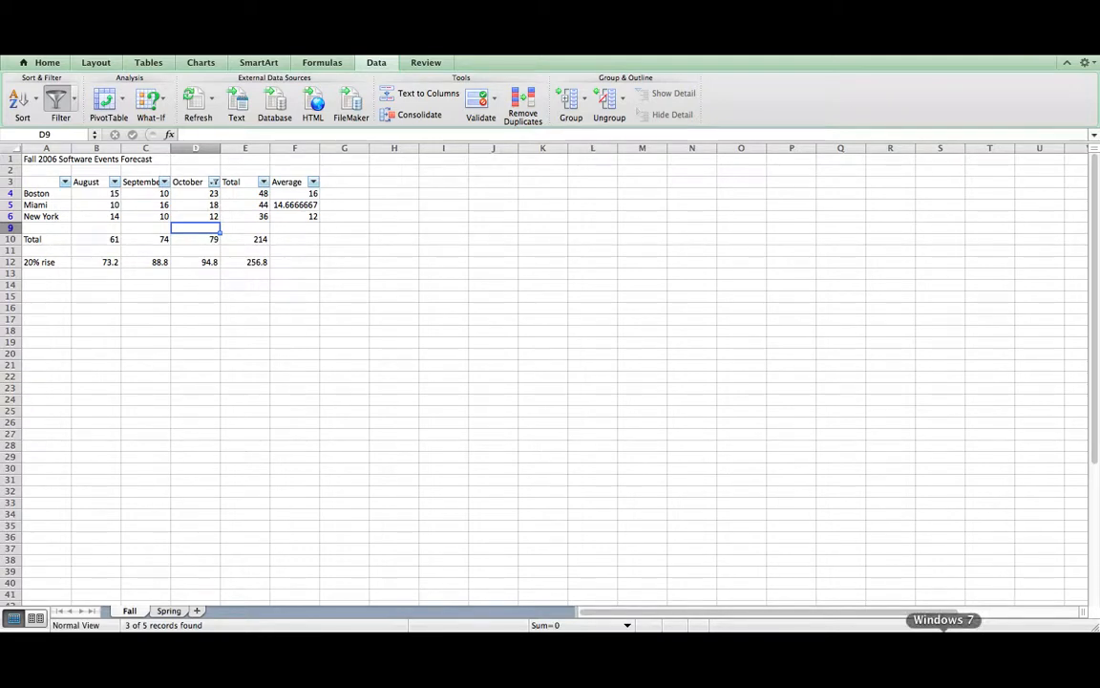
- Open the Windows Start menu from the dock
{"action": "left_click", "coordinate": [944, 638]}
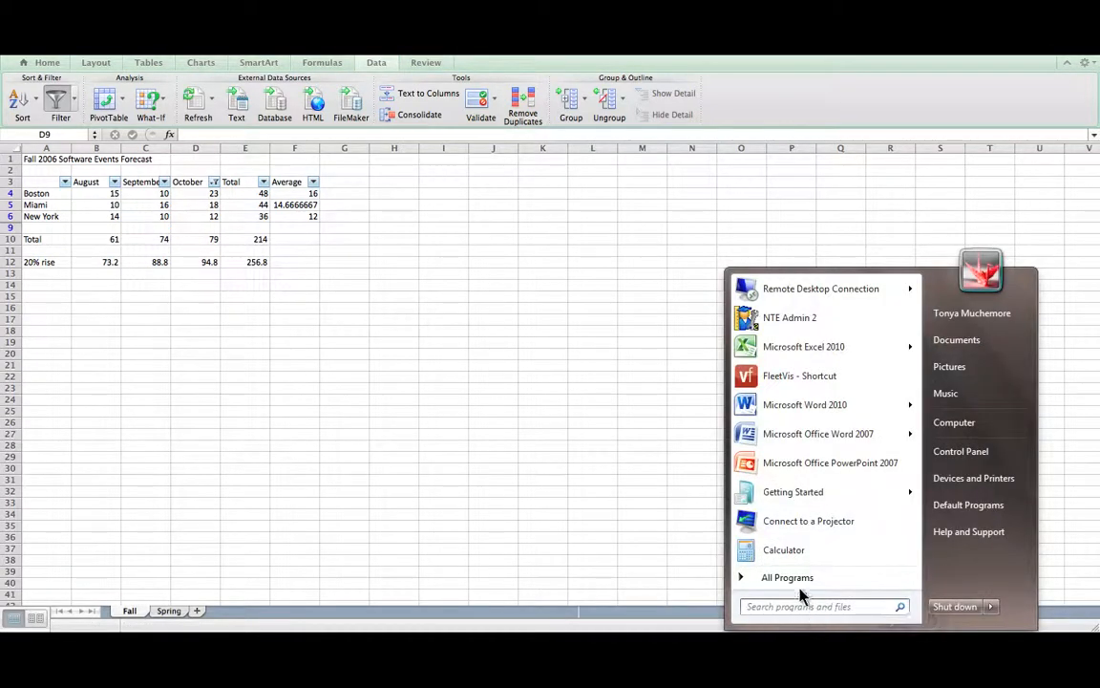
- Launch Excel 2010, open the recent Events Forecast workbook and show its Fall sheet
{"action": "left_click", "coordinate": [771, 351]}
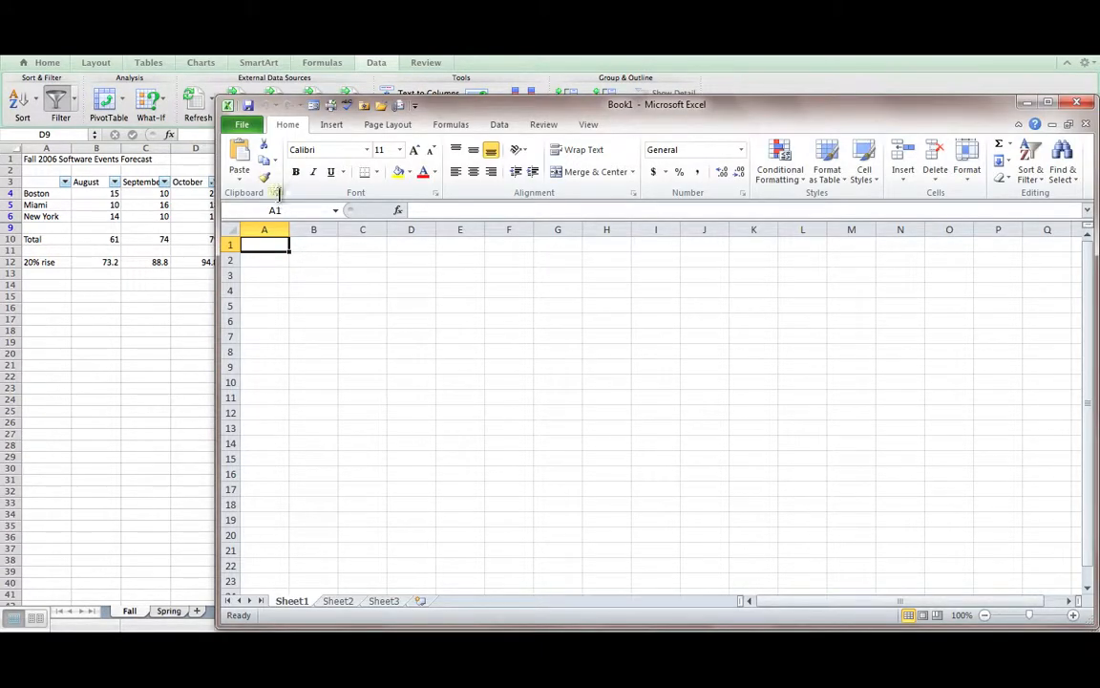
{"action": "left_click", "coordinate": [243, 124]}
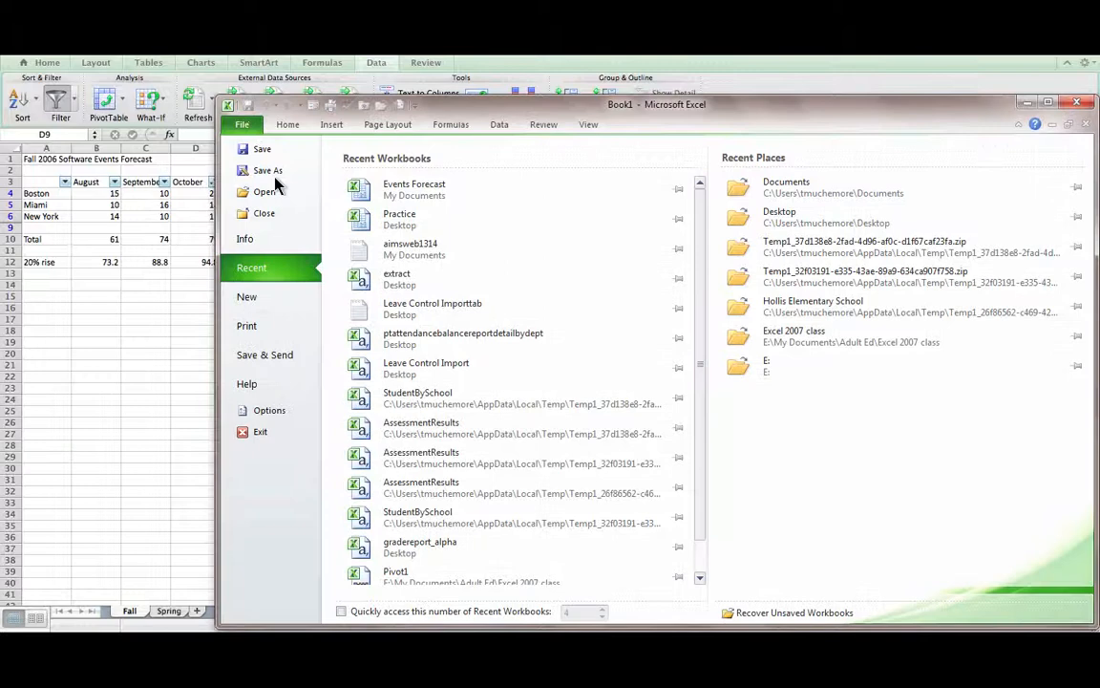
{"action": "left_click", "coordinate": [386, 198]}
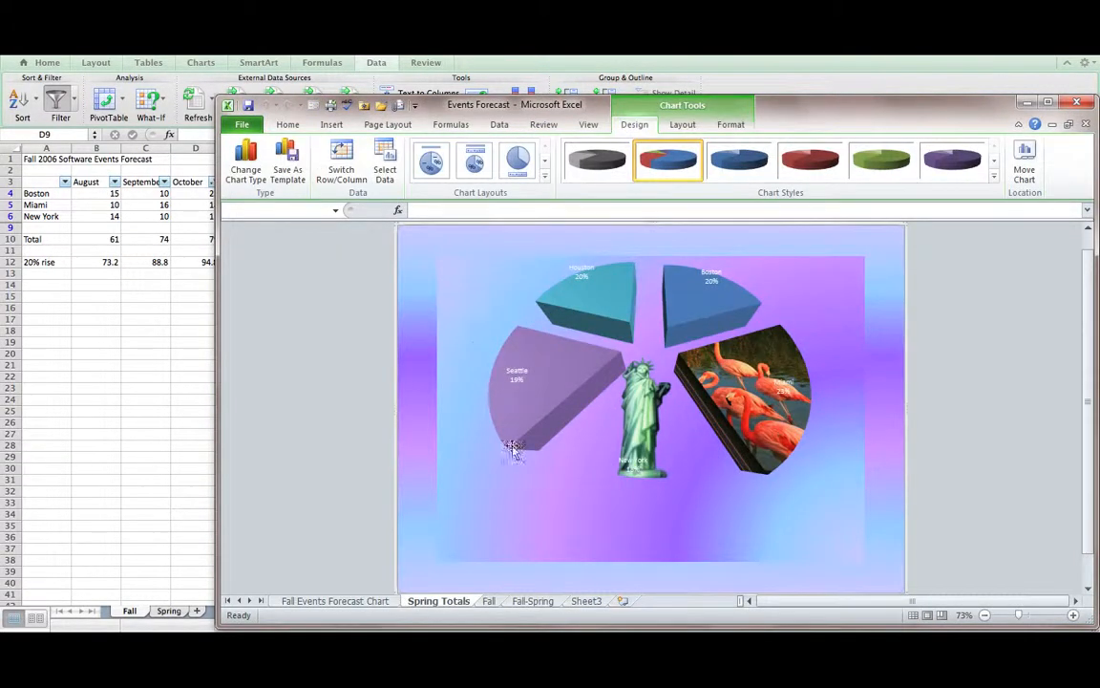
{"action": "left_click", "coordinate": [490, 601]}
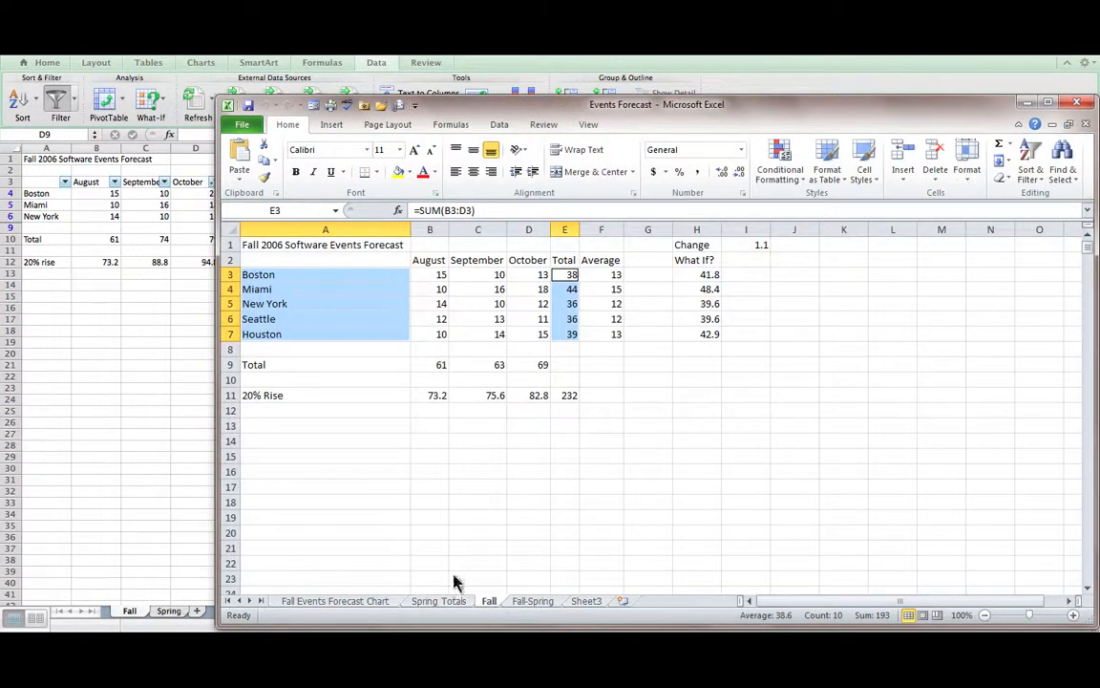
- Change Boston's October value in D3 from 13 to 23
{"action": "left_click", "coordinate": [430, 260]}
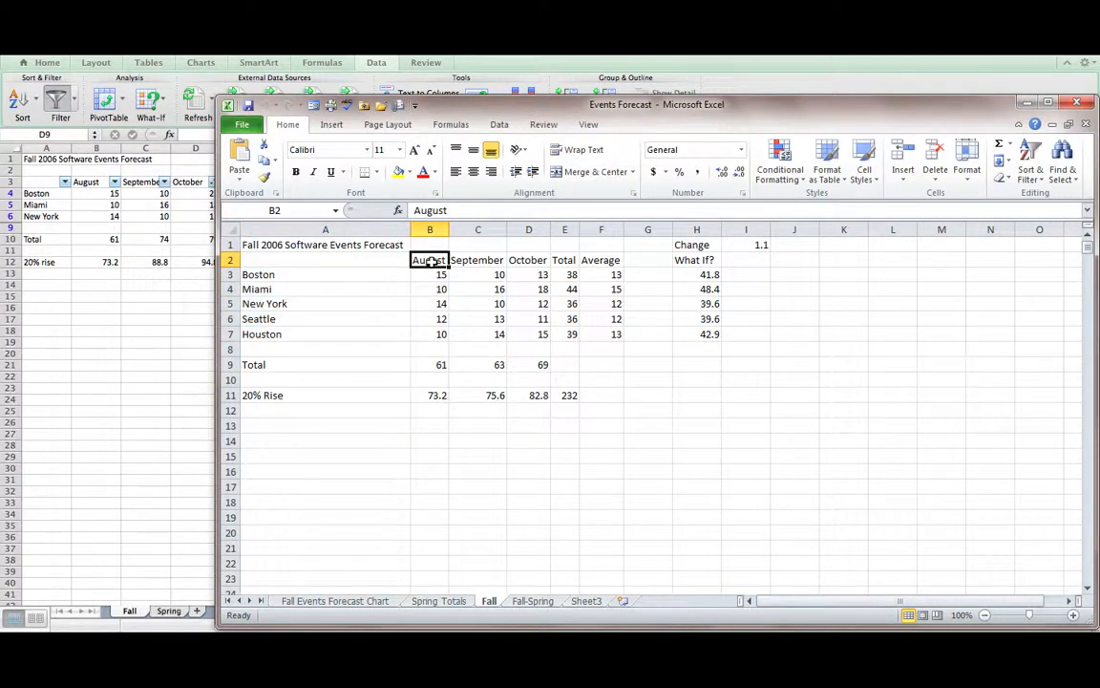
{"action": "left_click", "coordinate": [520, 334]}
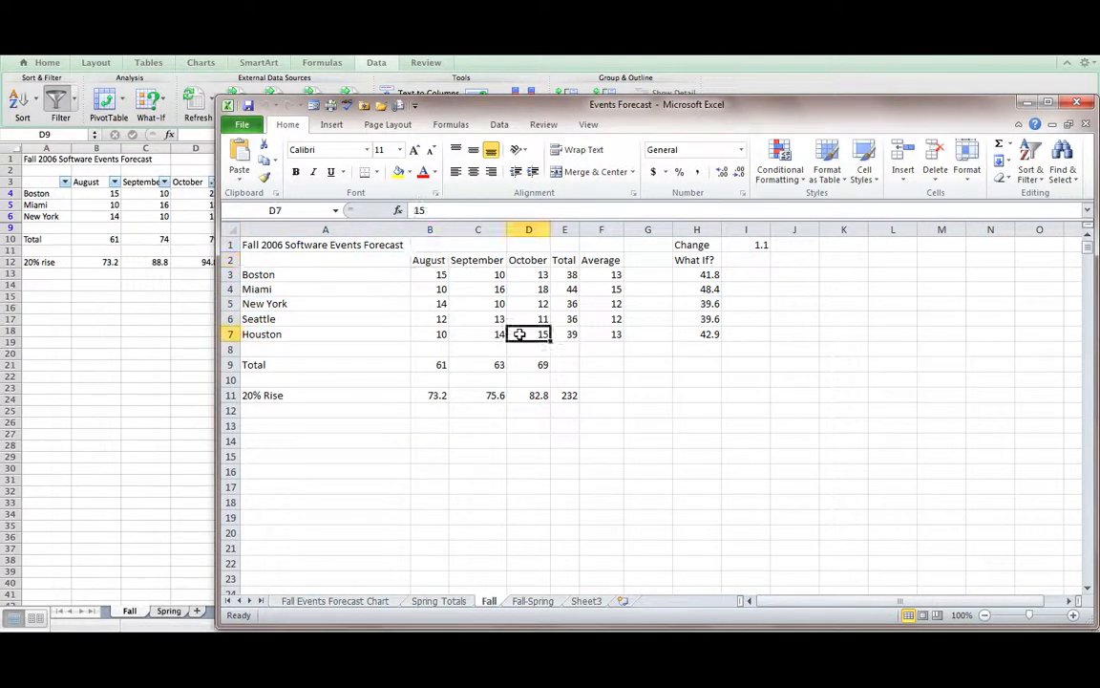
{"action": "left_click", "coordinate": [534, 276]}
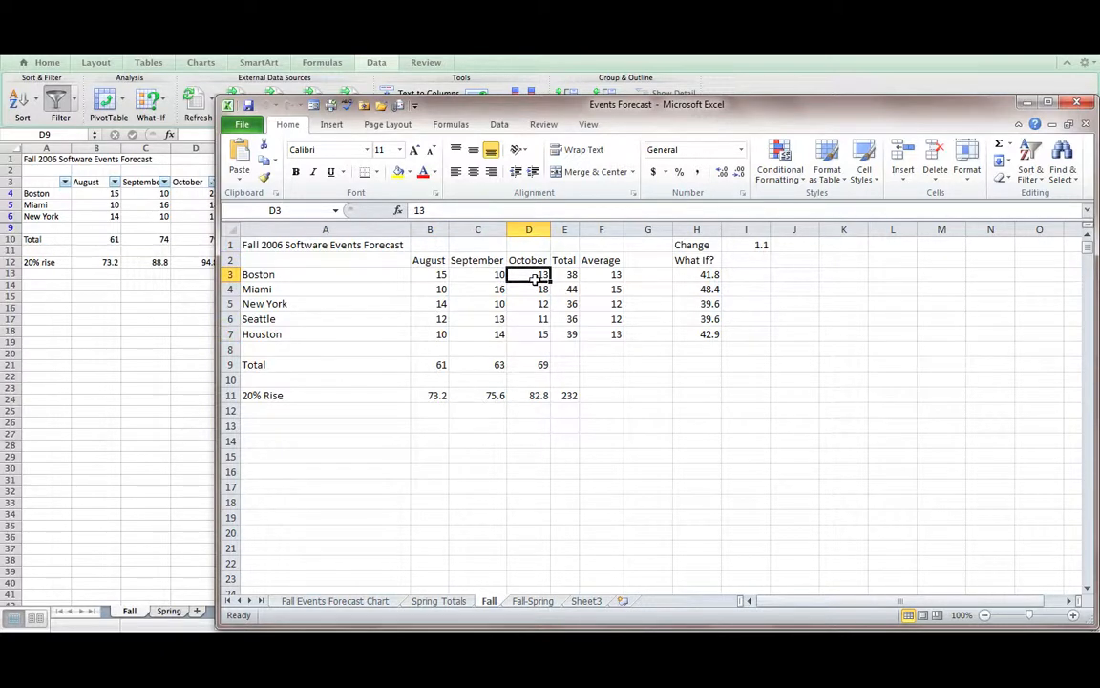
{"action": "type", "text": "23"}
{"action": "key", "text": "Return"}
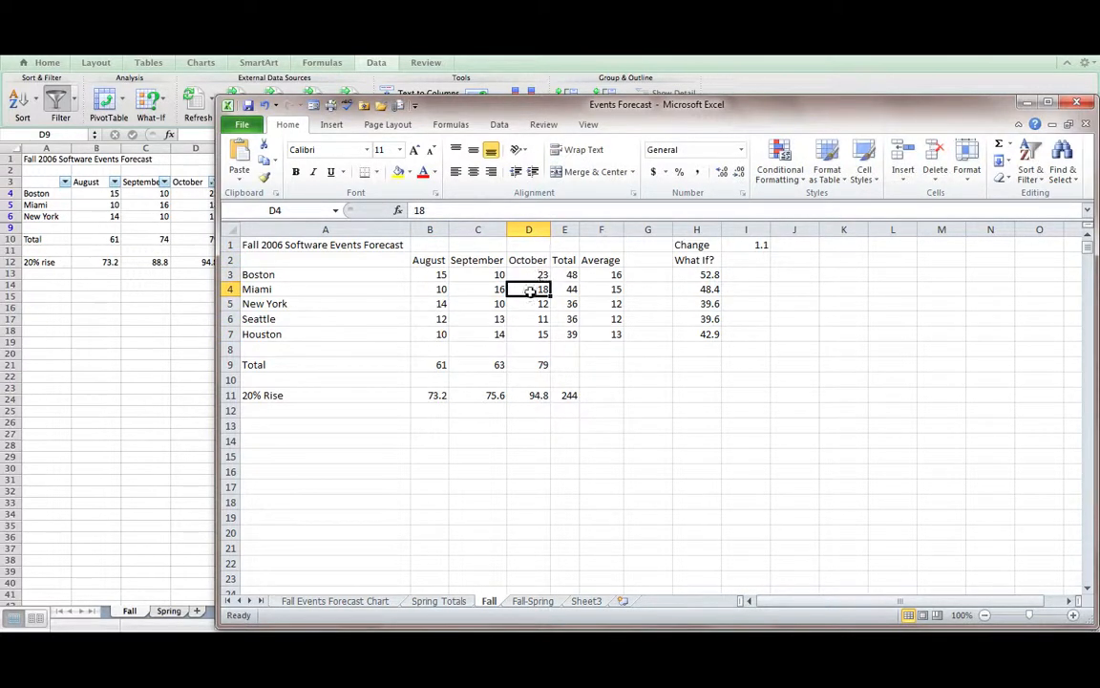
{"action": "left_click", "coordinate": [435, 262]}
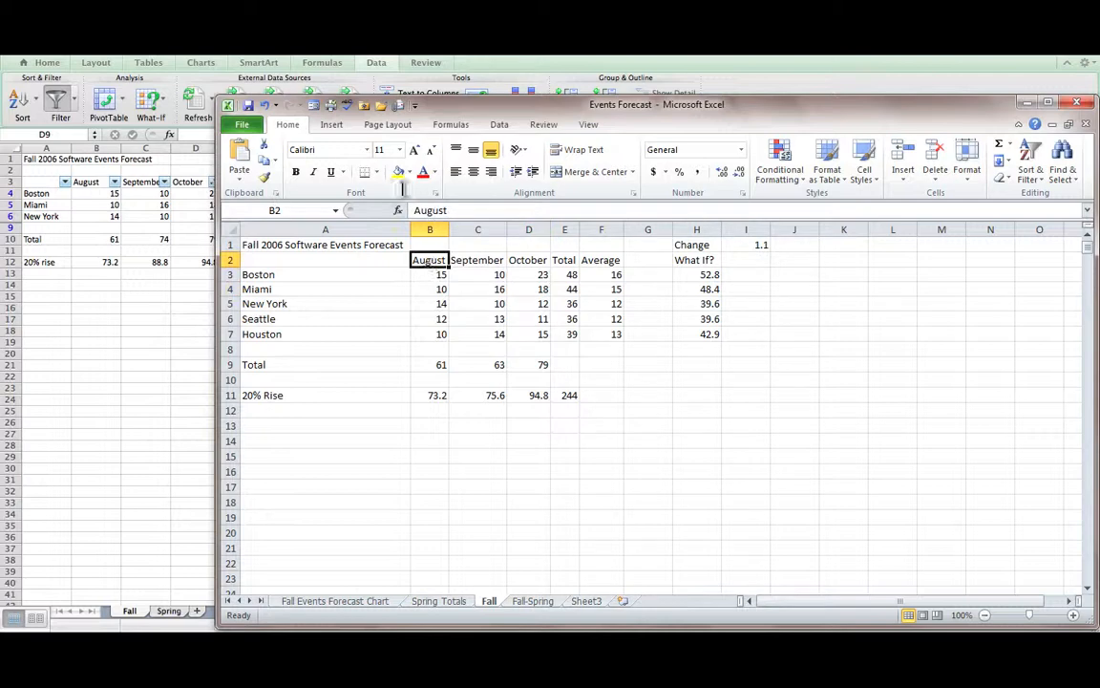
{"action": "left_click", "coordinate": [498, 127]}
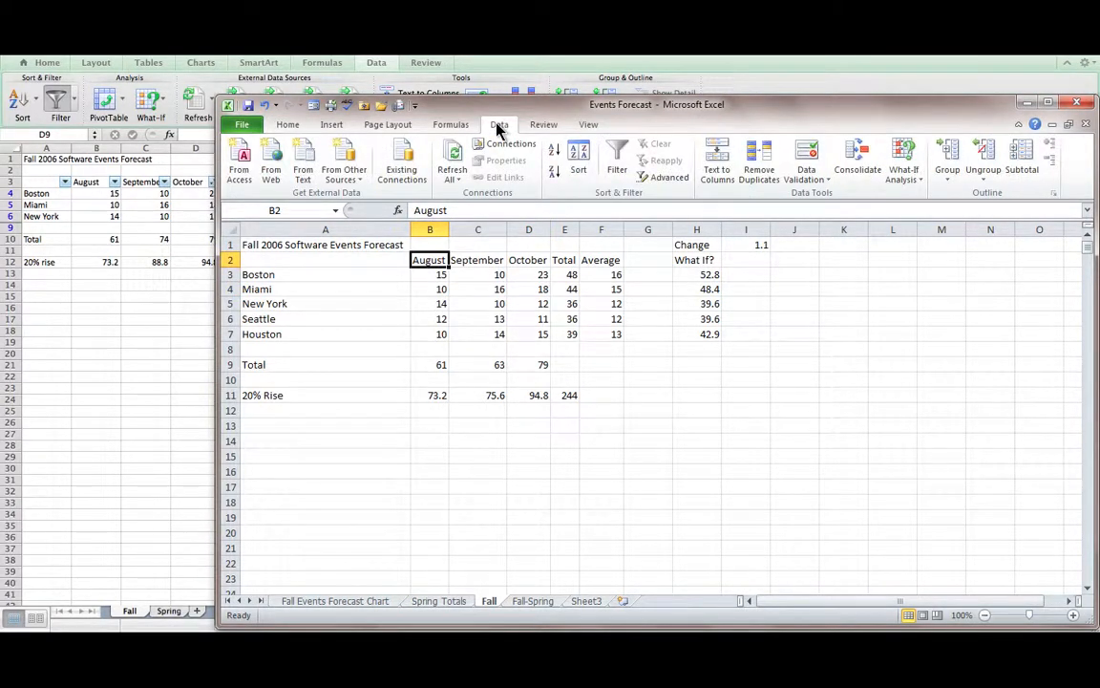
- Turn on filtering and set a custom October filter: equals 12 or is greater than 15
{"action": "left_click", "coordinate": [617, 170]}
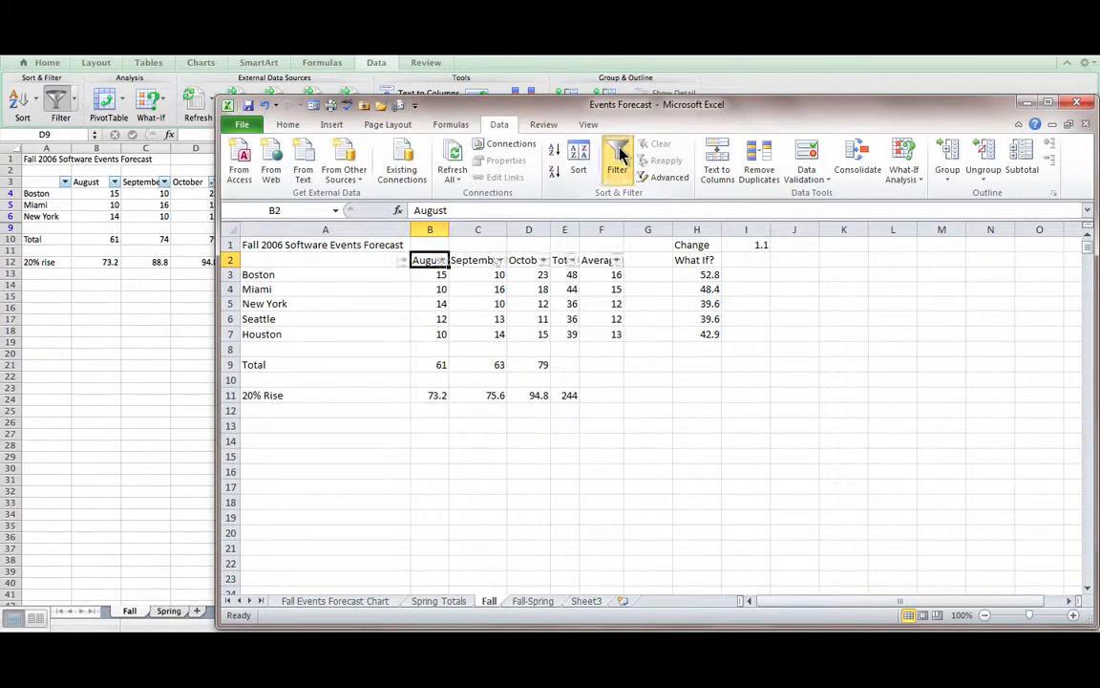
{"action": "left_click", "coordinate": [544, 260]}
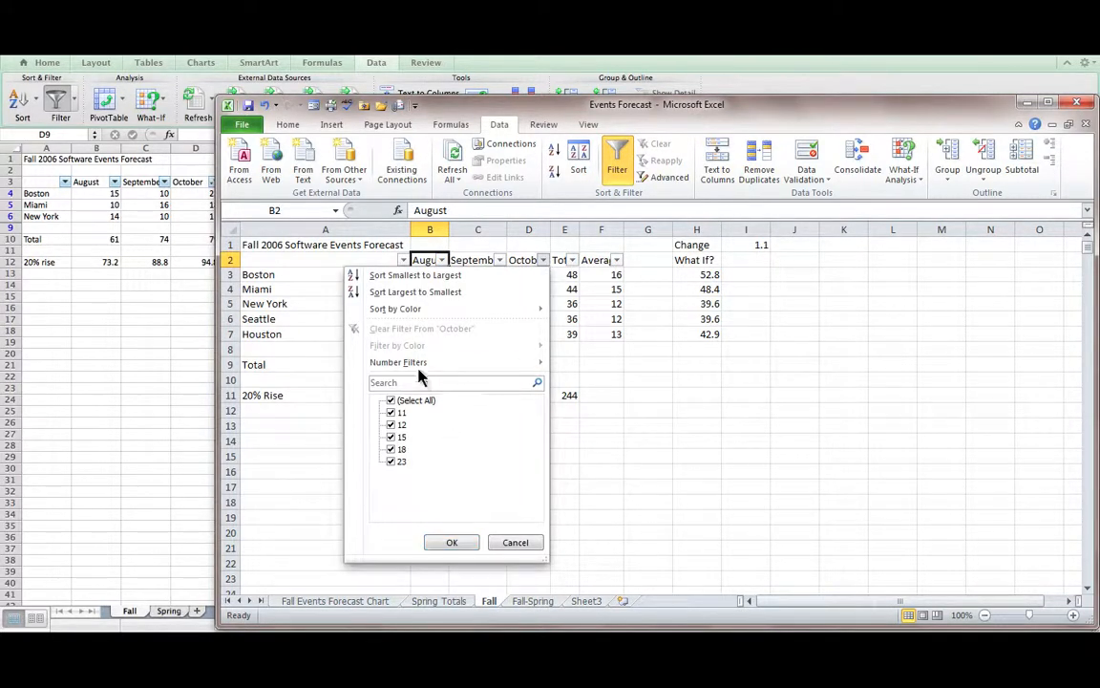
{"action": "mouse_move", "coordinate": [421, 364]}
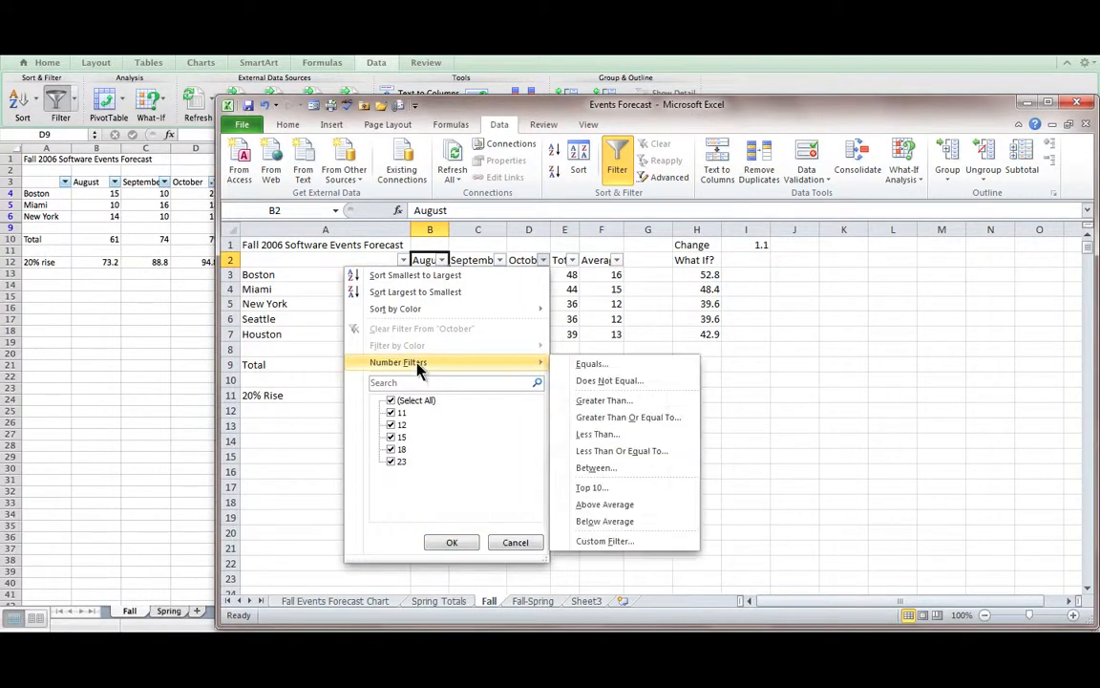
{"action": "left_click", "coordinate": [579, 367]}
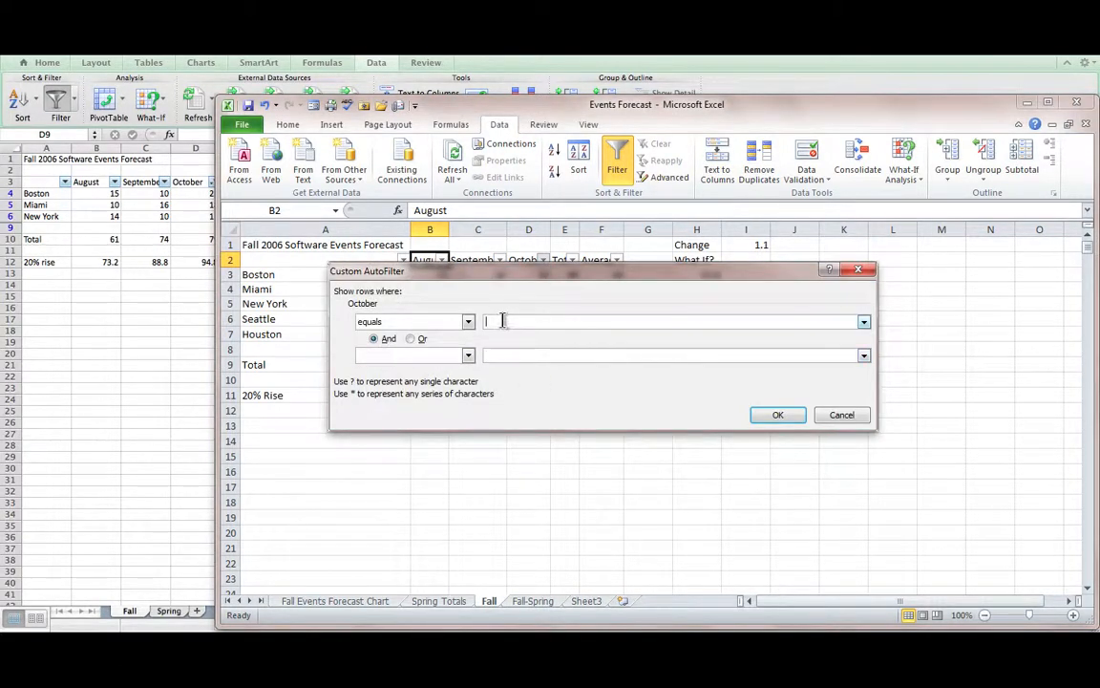
{"action": "type", "text": "12"}
{"action": "left_click", "coordinate": [411, 339]}
{"action": "left_click", "coordinate": [468, 356]}
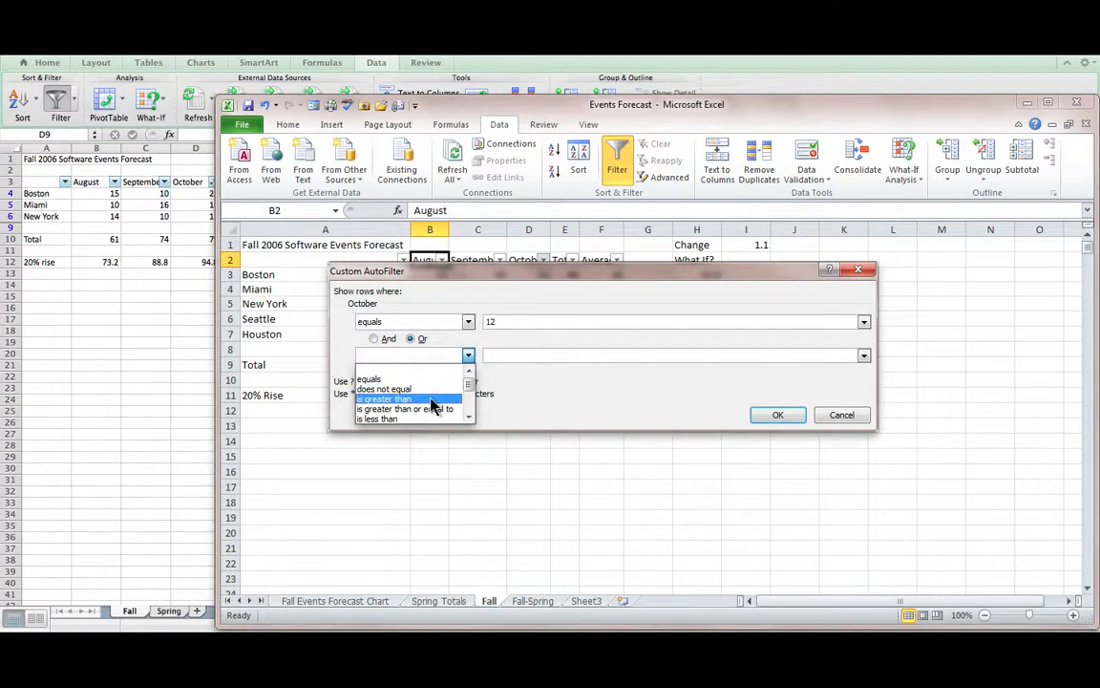
{"action": "left_click", "coordinate": [431, 399]}
{"action": "left_click", "coordinate": [497, 354]}
{"action": "type", "text": "15"}
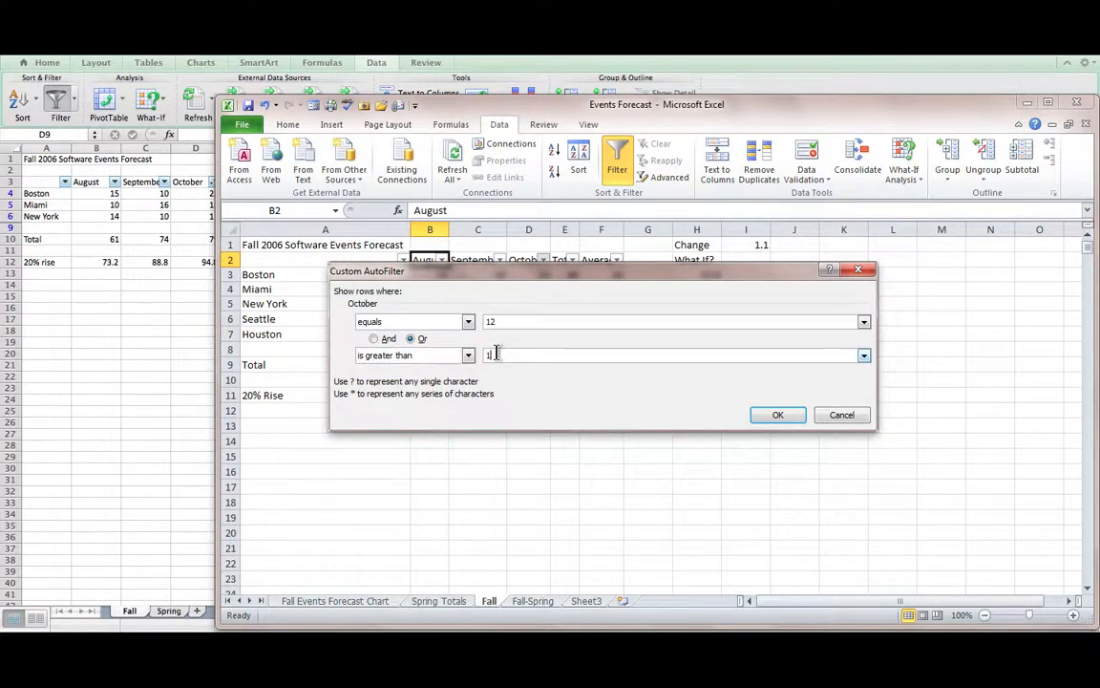
{"action": "left_click", "coordinate": [774, 414]}
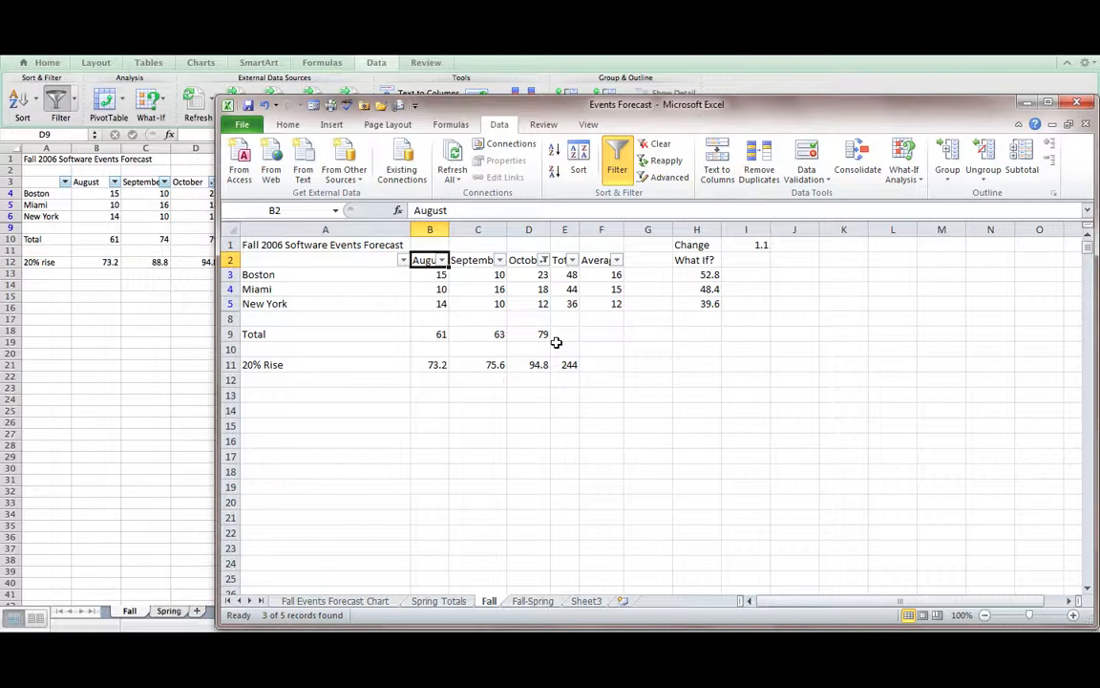
- Minimize the Windows Excel window and turn off filtering in the Mac workbook
{"action": "left_click", "coordinate": [1025, 102]}
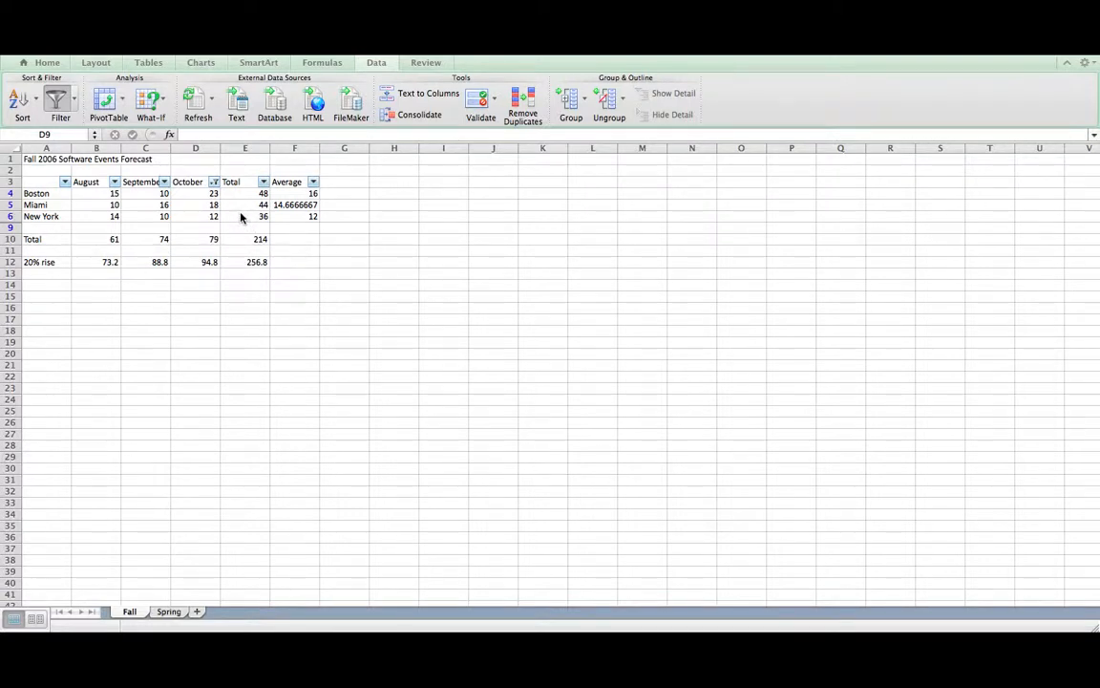
{"action": "left_click", "coordinate": [59, 101]}
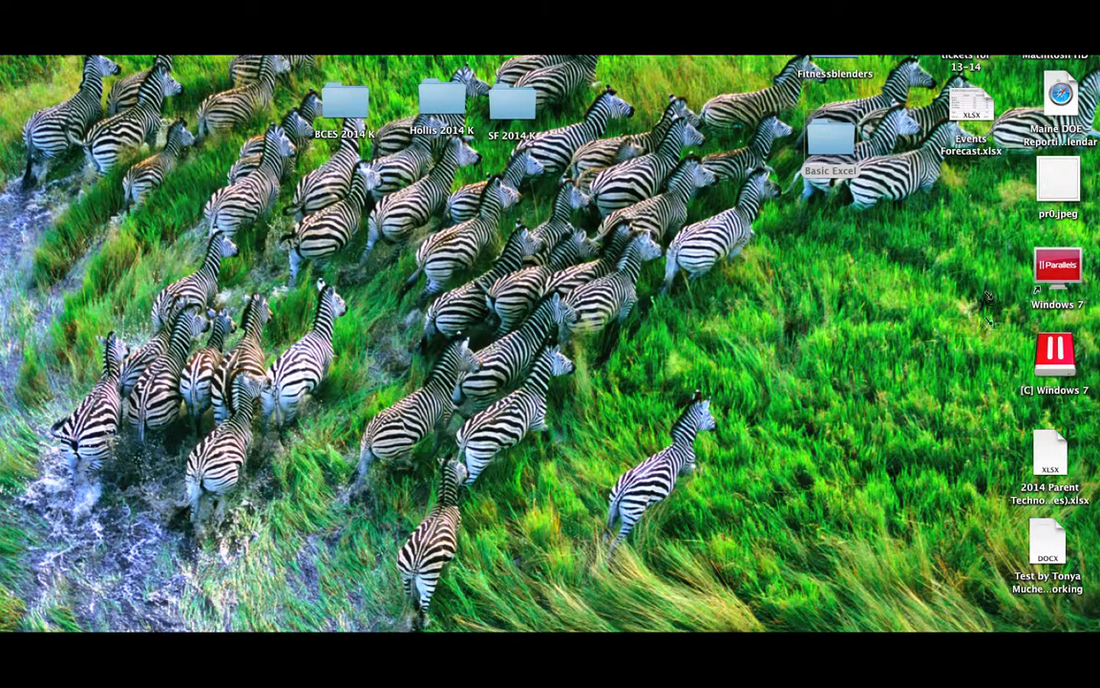
- Open the 2014 Parent Technology Survey (Responses) workbook, inspect column C's filter, and scroll to columns H–J
{"action": "double_click", "coordinate": [1051, 454]}
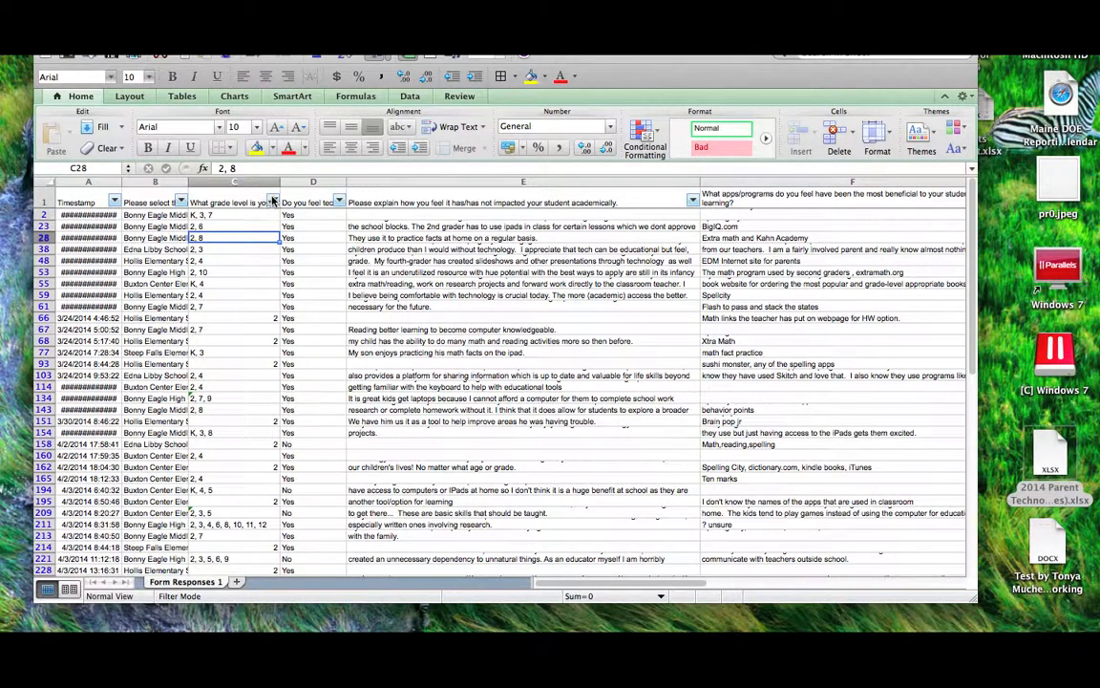
{"action": "left_click", "coordinate": [274, 200]}
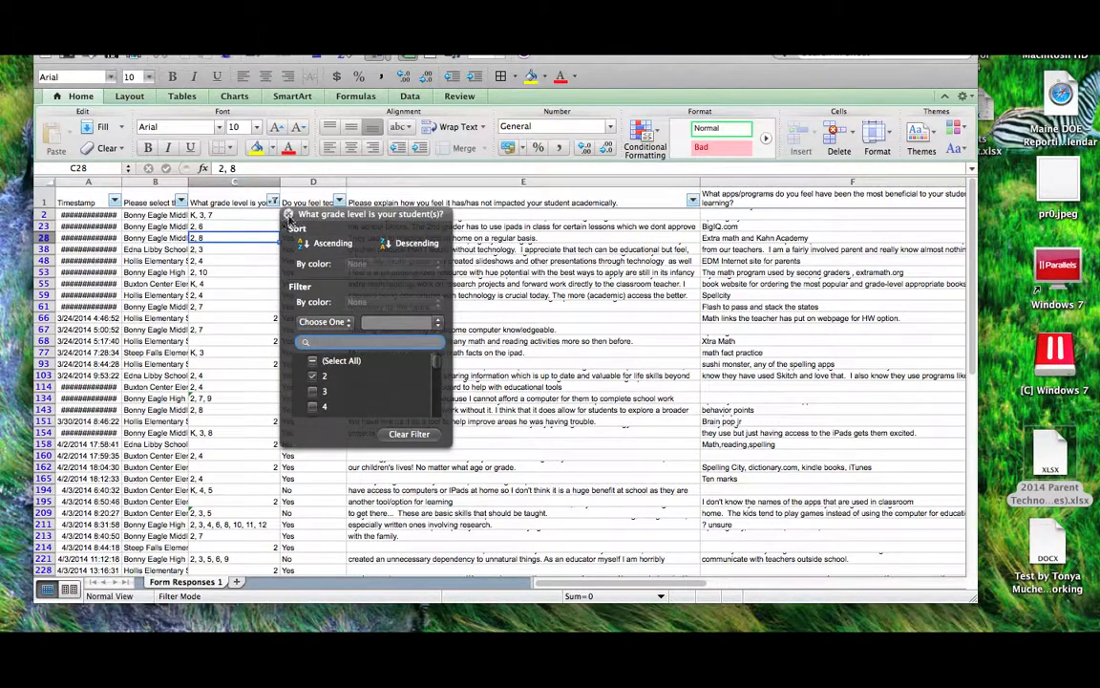
{"action": "left_click", "coordinate": [290, 216]}
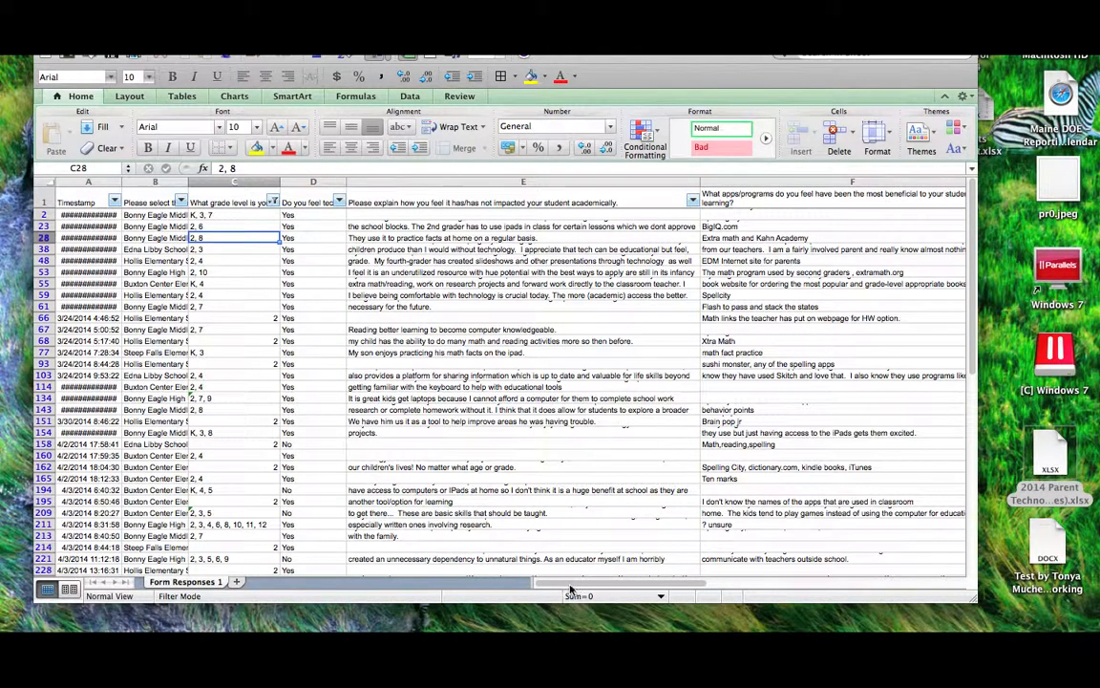
{"action": "left_click_drag", "start_coordinate": [571, 589], "coordinate": [764, 581]}
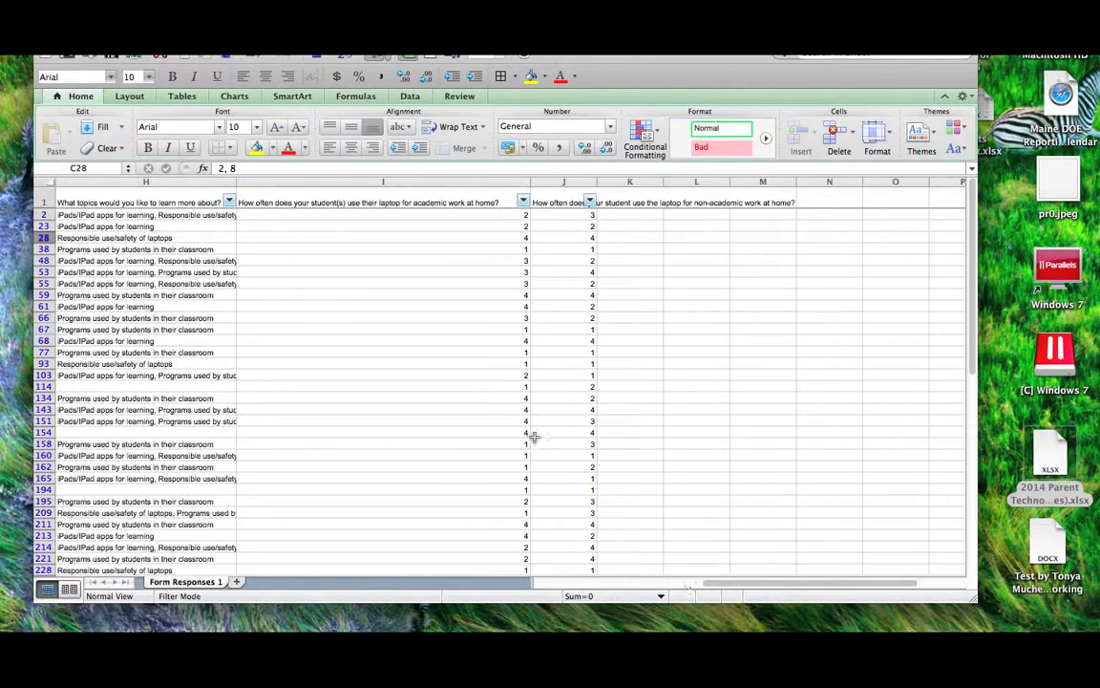
- Filter column I (academic laptop use at home) to rating 4, leaving 11 of 248 records
{"action": "left_click", "coordinate": [523, 202]}
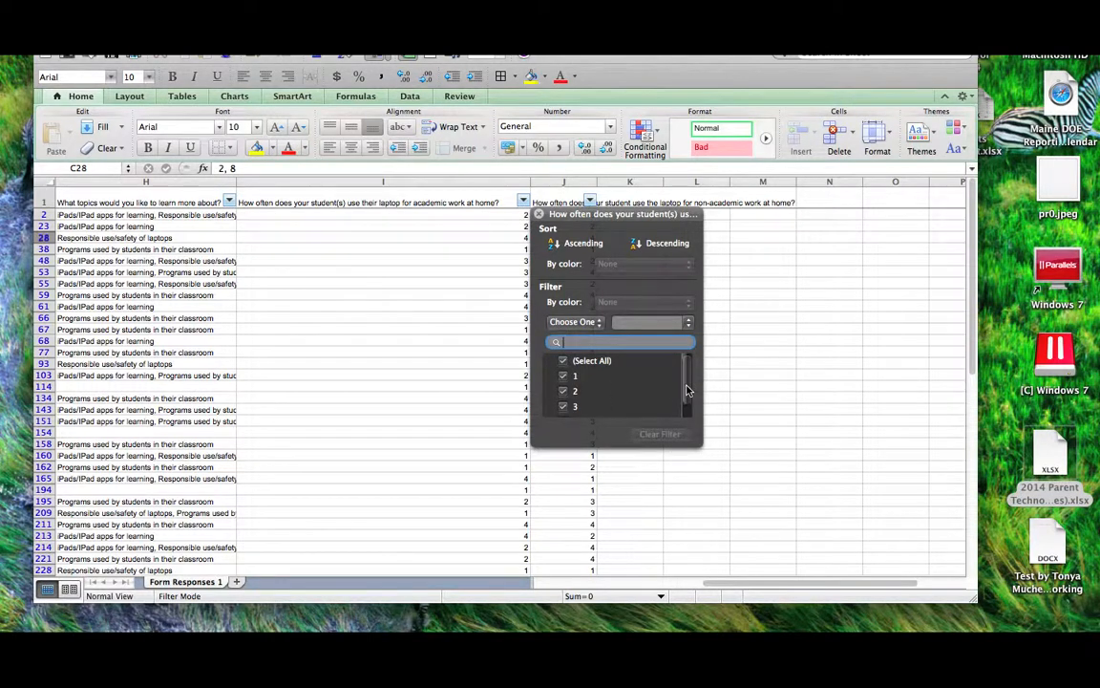
{"action": "left_click_drag", "start_coordinate": [687, 388], "coordinate": [689, 410]}
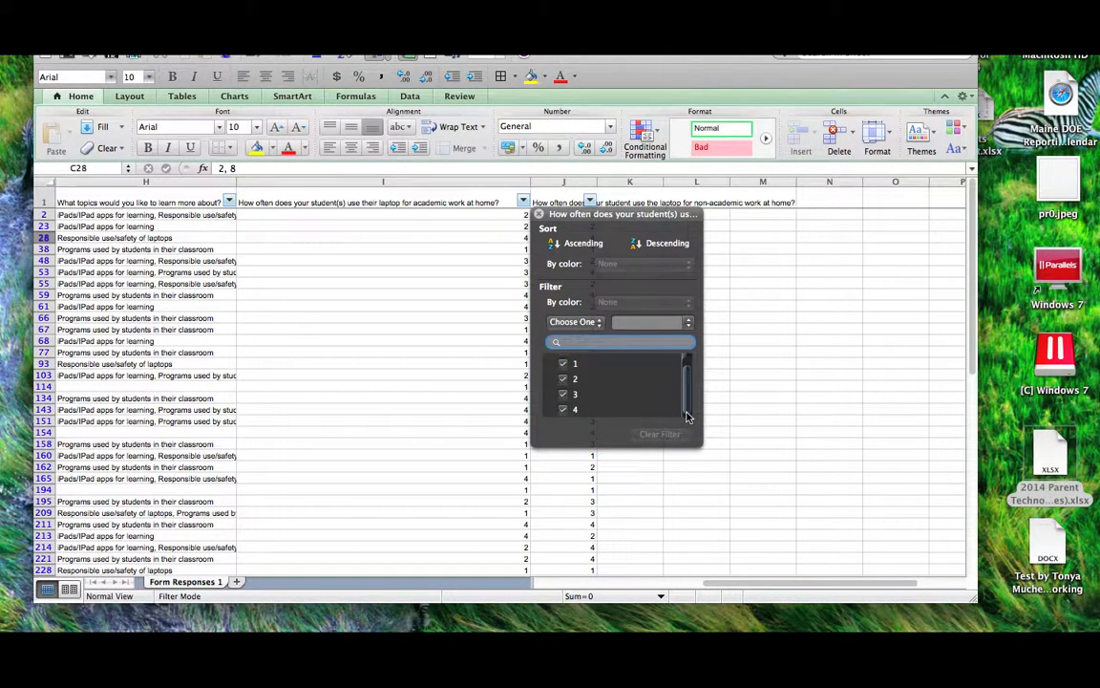
{"action": "left_click_drag", "start_coordinate": [687, 392], "coordinate": [688, 419]}
{"action": "left_click", "coordinate": [564, 361]}
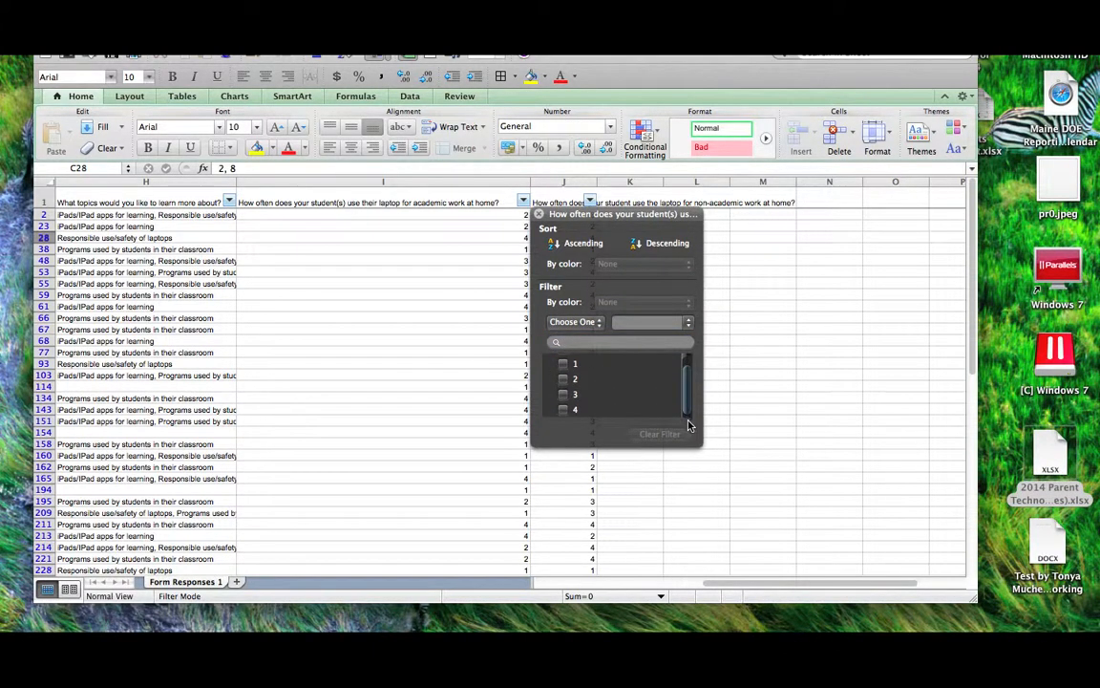
{"action": "left_click", "coordinate": [563, 410]}
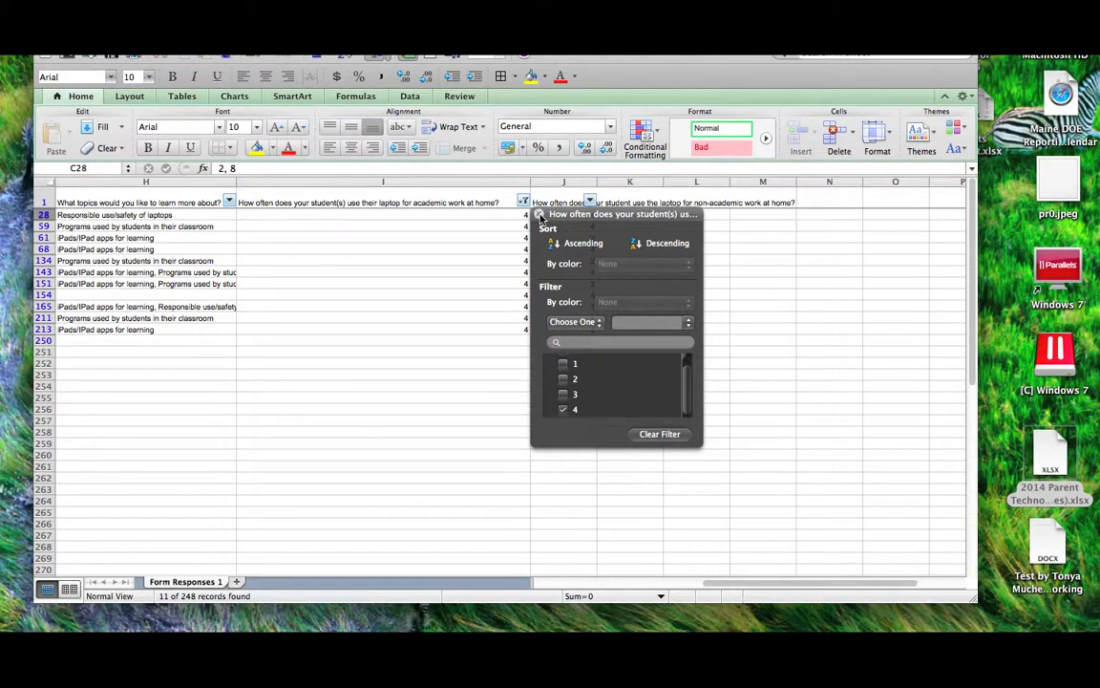
{"action": "left_click", "coordinate": [541, 216]}
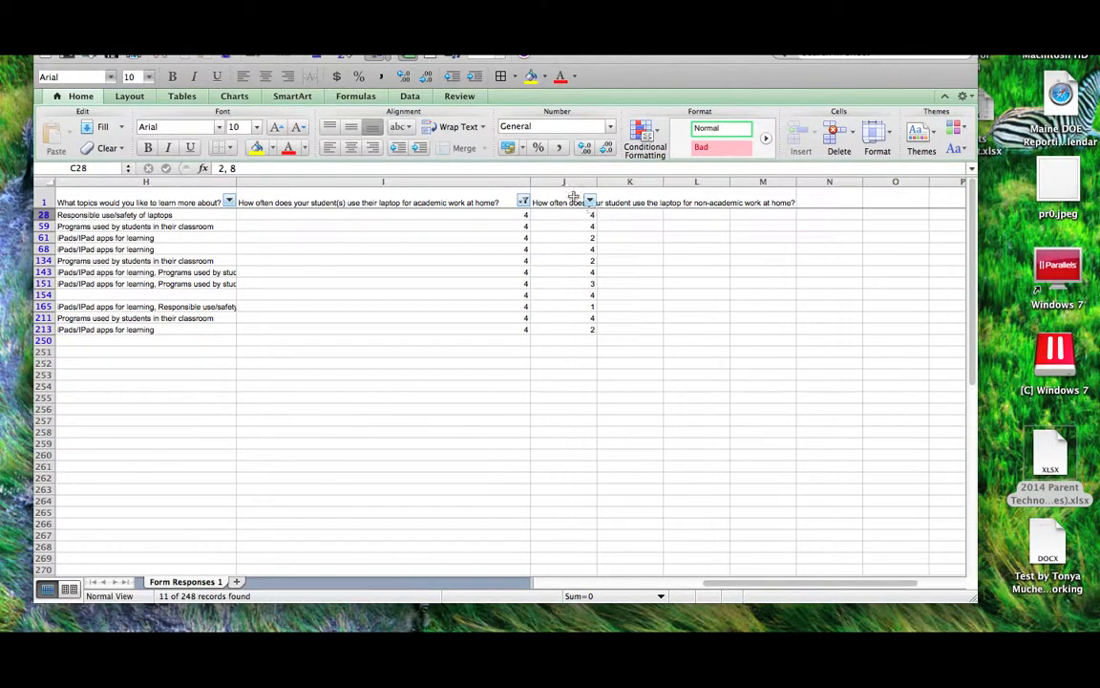
- Widen column J and filter its non-academic laptop use ratings to 4, leaving 6 records
{"action": "left_click_drag", "start_coordinate": [597, 183], "coordinate": [783, 182]}
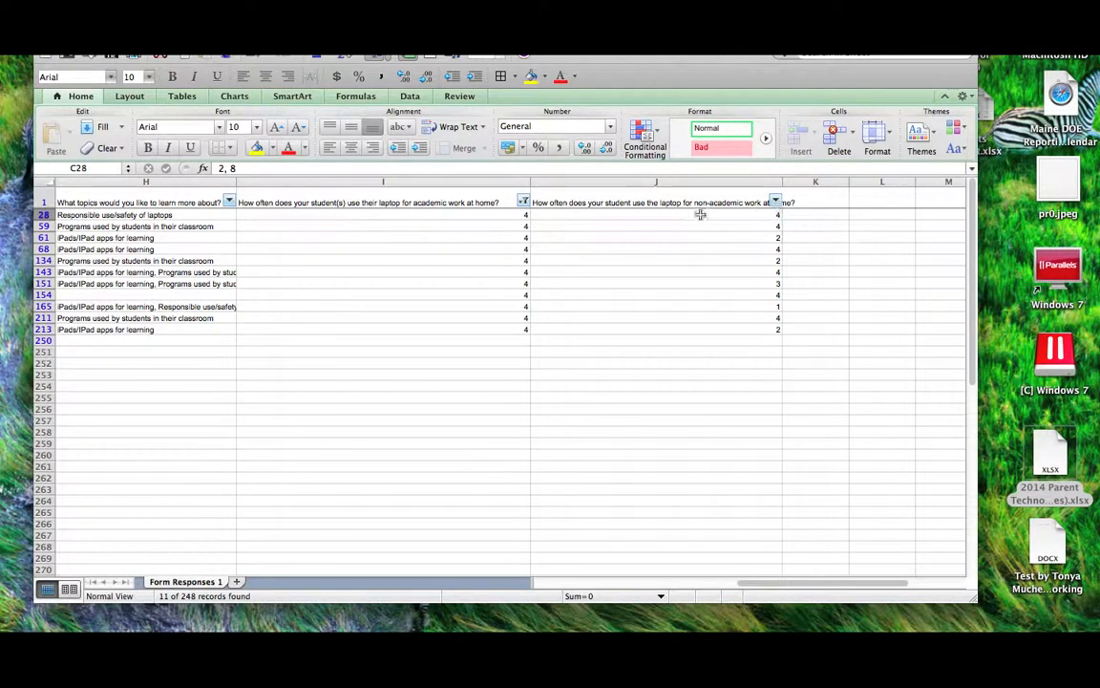
{"action": "left_click", "coordinate": [775, 202]}
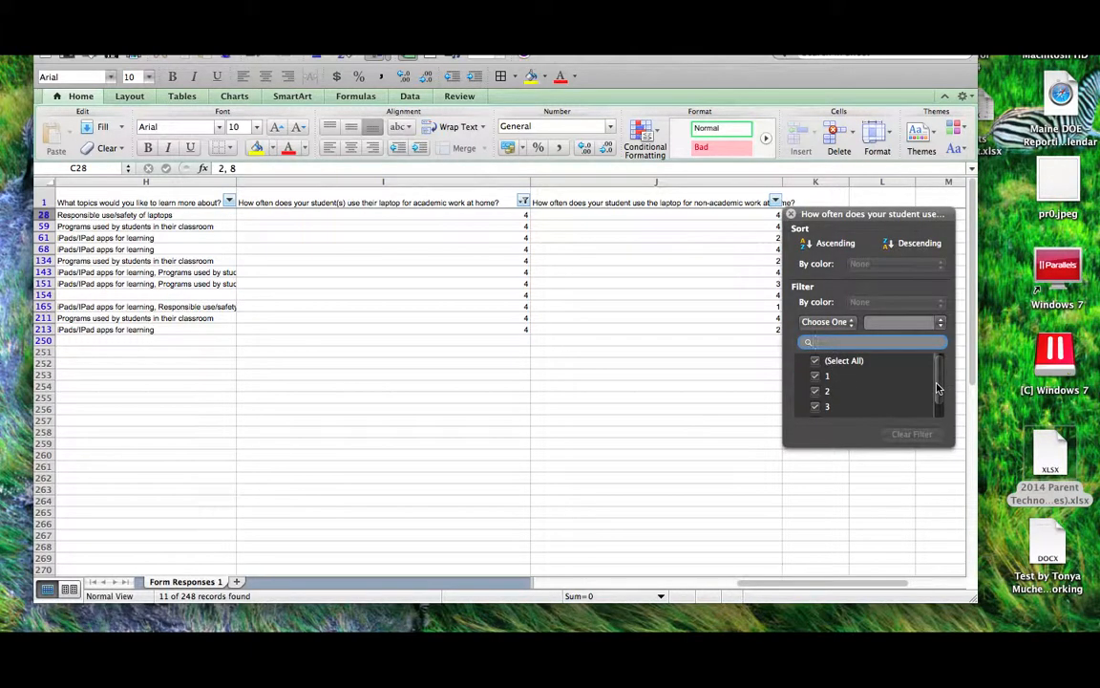
{"action": "scroll", "coordinate": [939, 389], "scroll_direction": "down", "scroll_amount": 1}
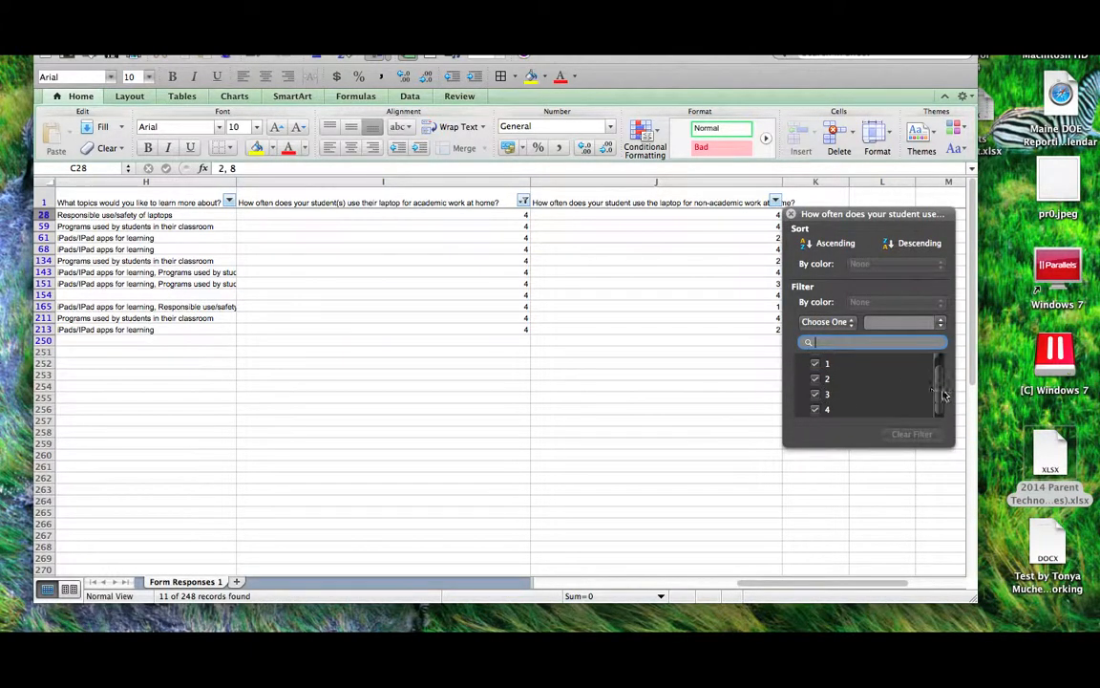
{"action": "scroll", "coordinate": [941, 391], "scroll_direction": "up", "scroll_amount": 1}
{"action": "left_click", "coordinate": [814, 361]}
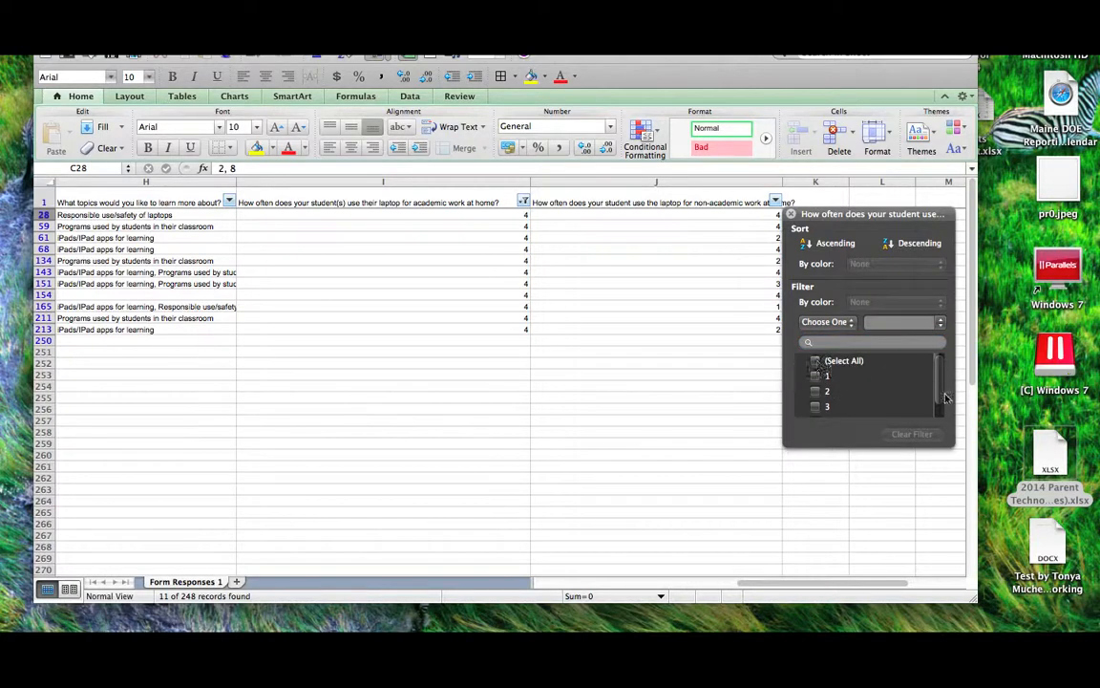
{"action": "scroll", "coordinate": [939, 392], "scroll_direction": "down", "scroll_amount": 1}
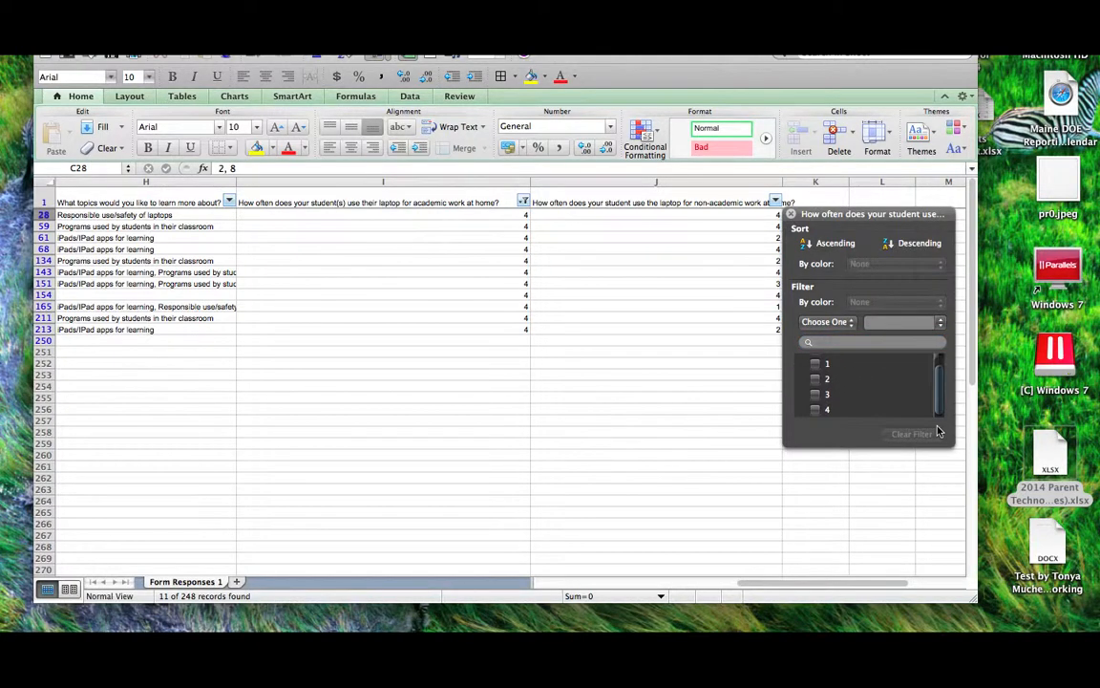
{"action": "left_click", "coordinate": [814, 410]}
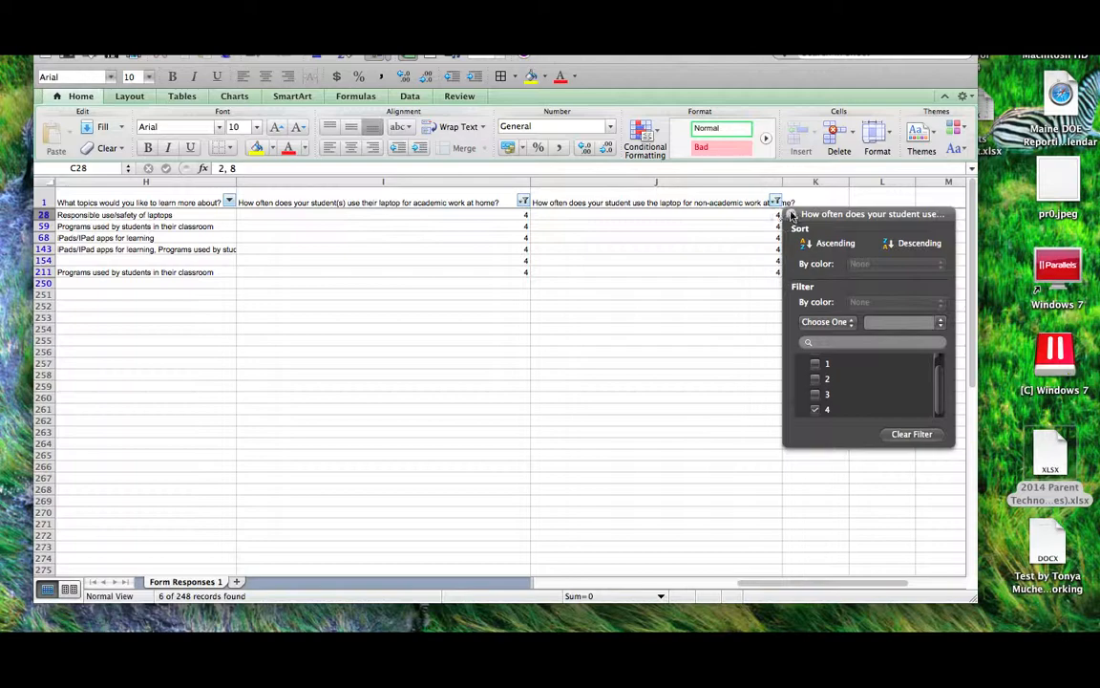
{"action": "left_click", "coordinate": [776, 244]}
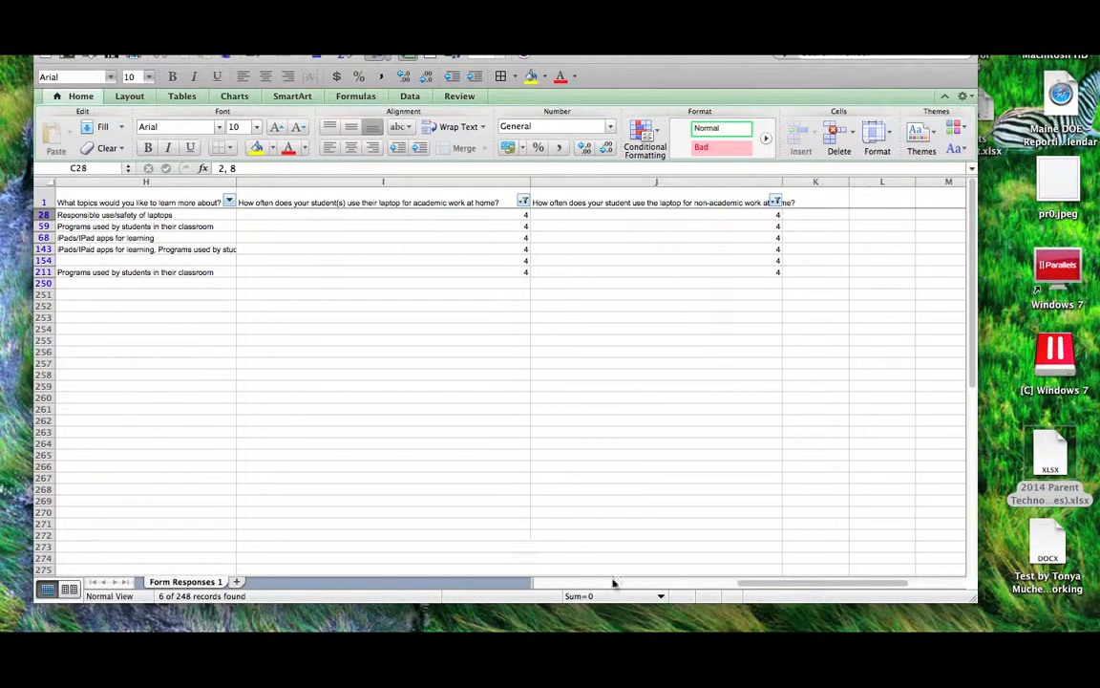
- Filter Timestamp to 3 April 2014, leaving one response, then close the survey workbook with Cmd+W
{"action": "left_click_drag", "start_coordinate": [781, 583], "coordinate": [717, 582]}
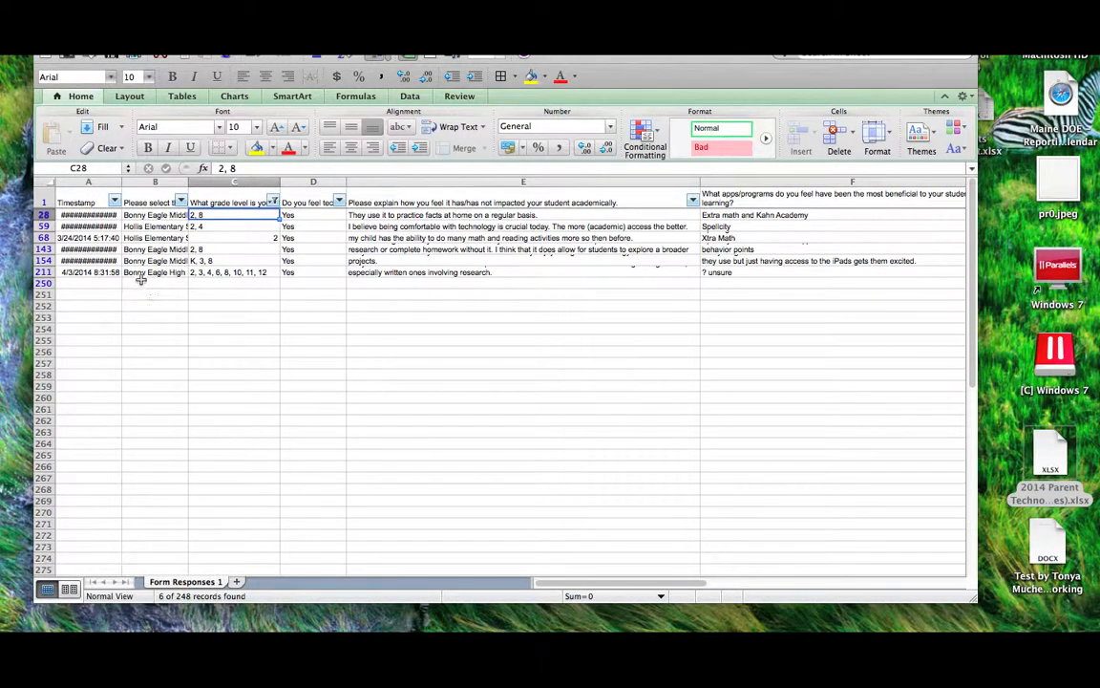
{"action": "left_click", "coordinate": [113, 202]}
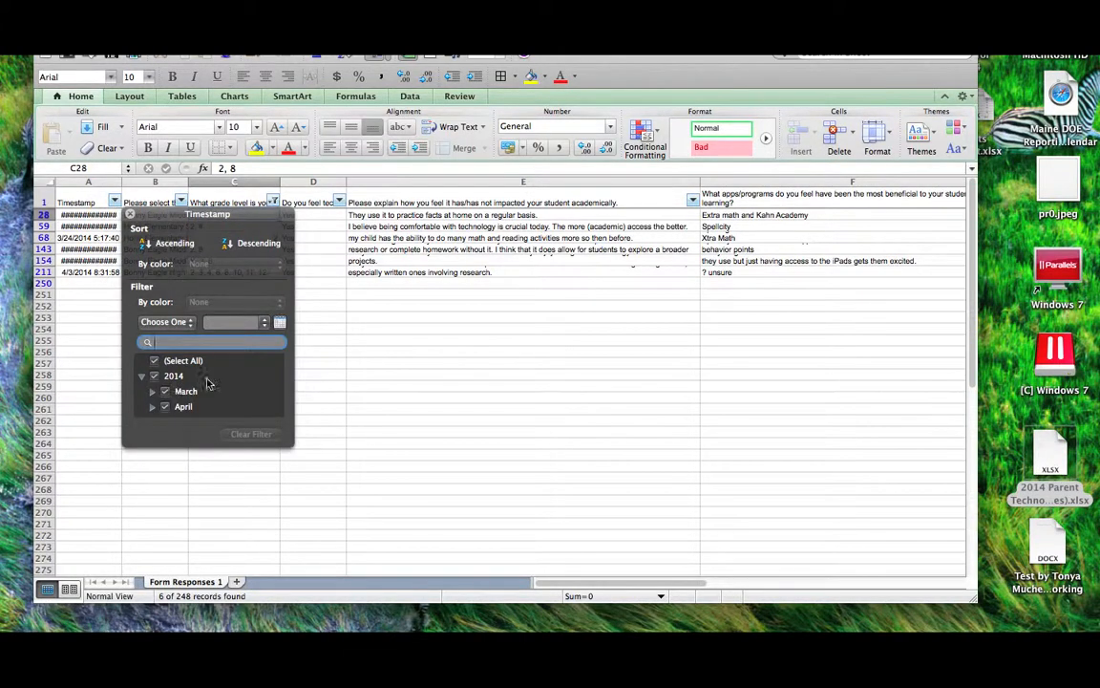
{"action": "left_click", "coordinate": [153, 360]}
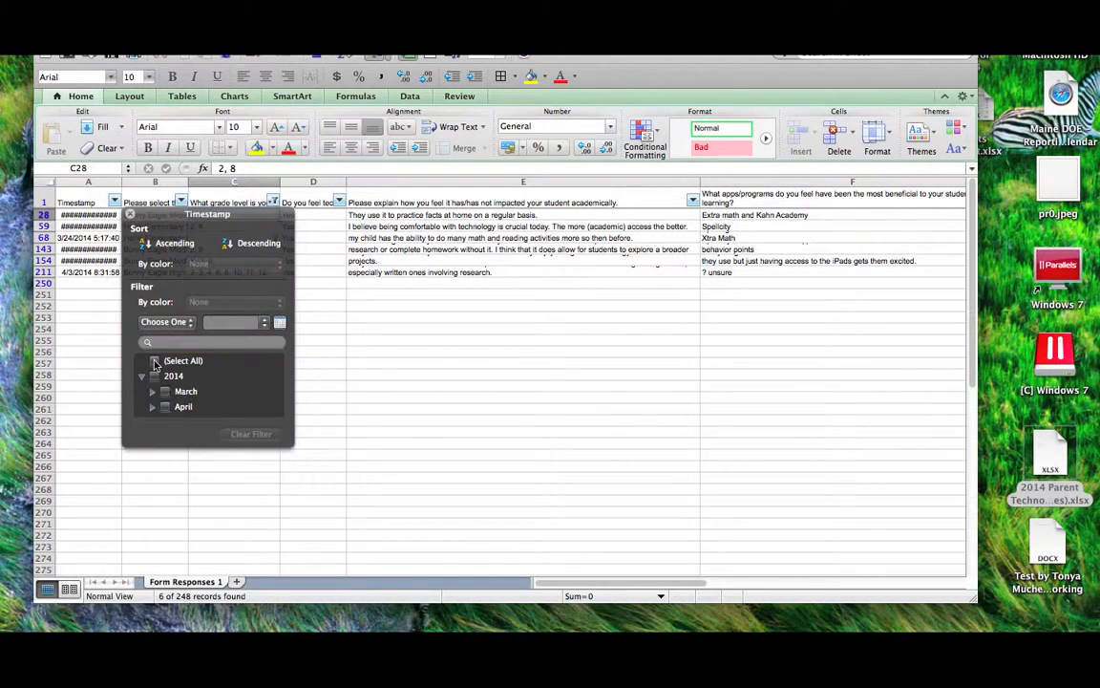
{"action": "left_click", "coordinate": [152, 406]}
{"action": "scroll", "coordinate": [234, 385], "scroll_direction": "down", "scroll_amount": 1}
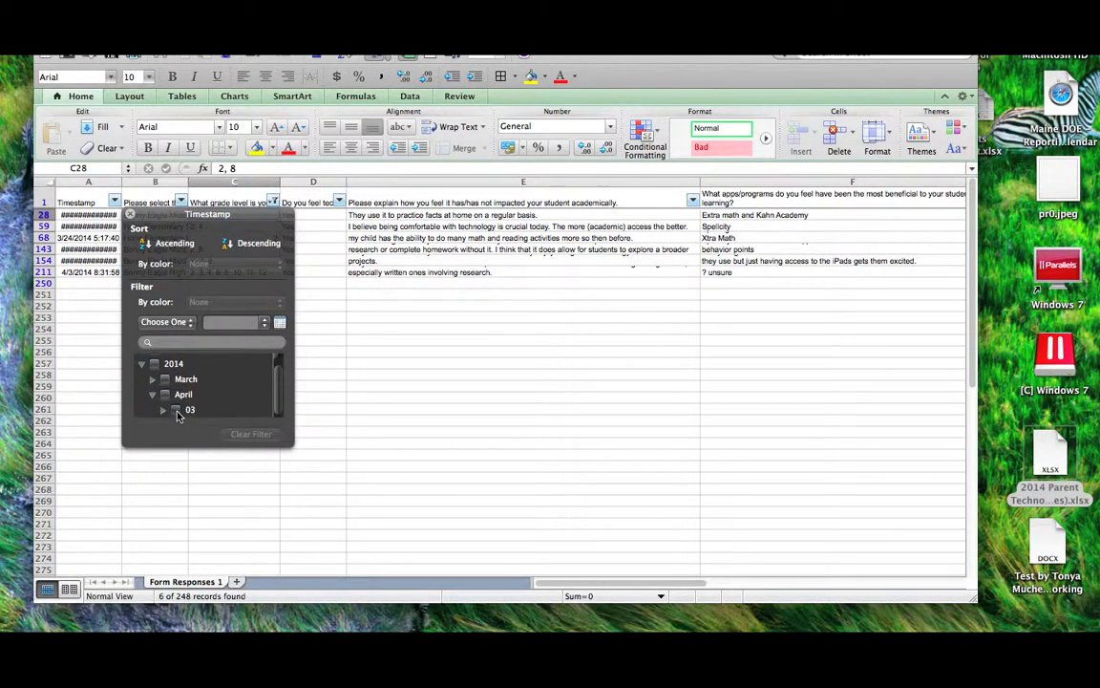
{"action": "left_click", "coordinate": [176, 410]}
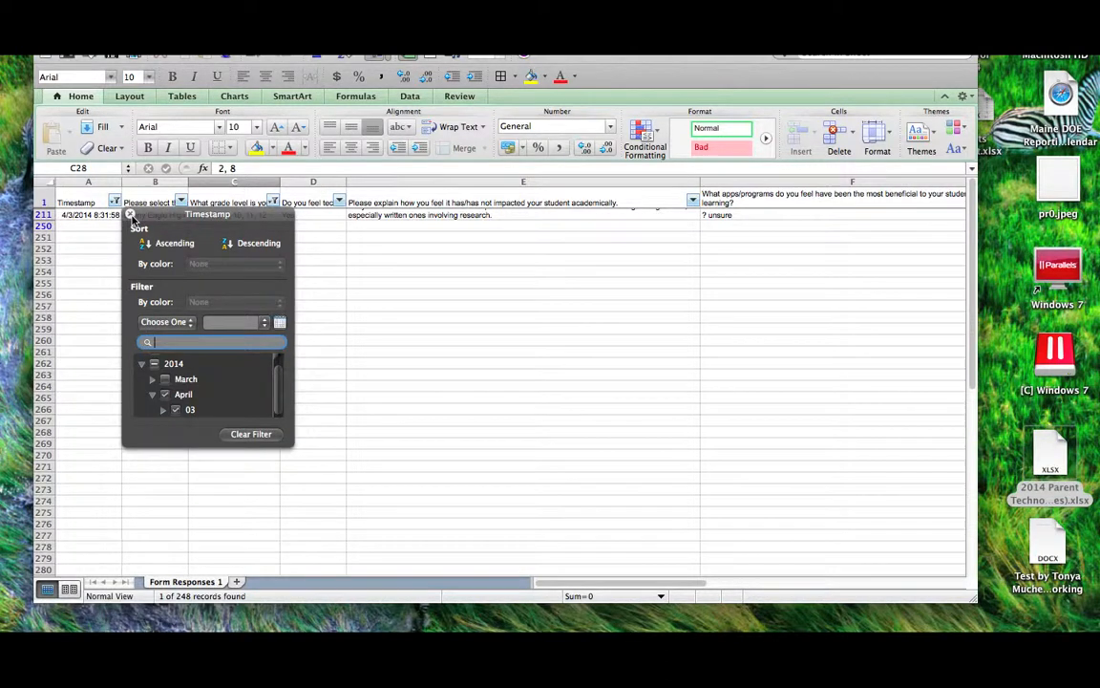
{"action": "left_click", "coordinate": [129, 215]}
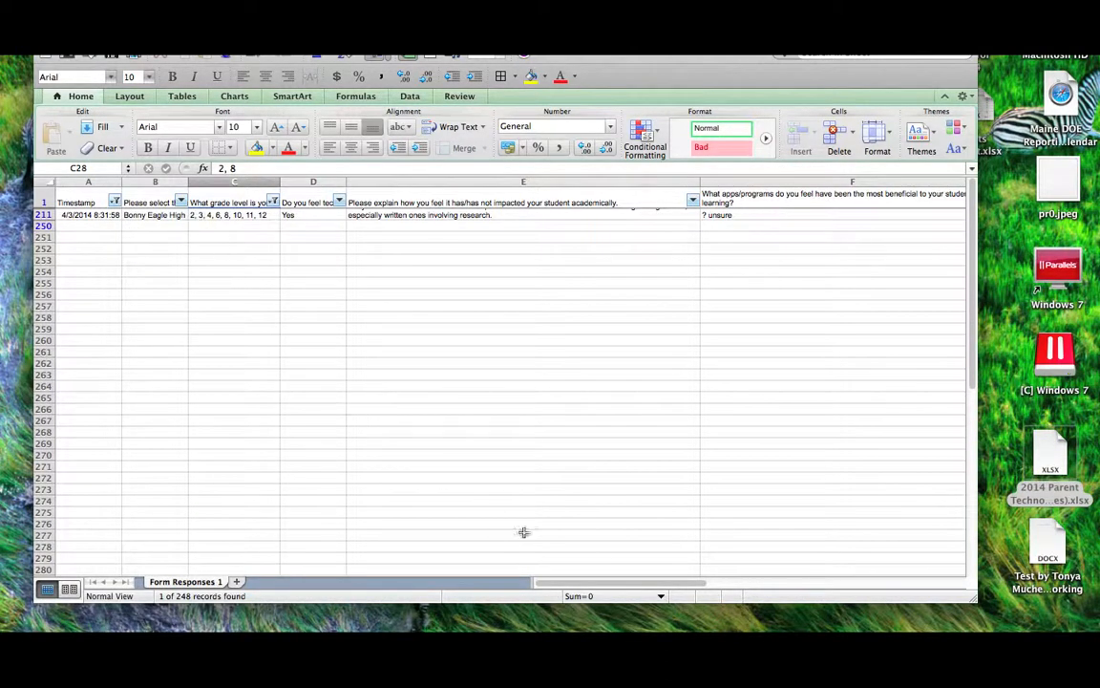
{"action": "left_click_drag", "start_coordinate": [572, 588], "coordinate": [784, 583]}
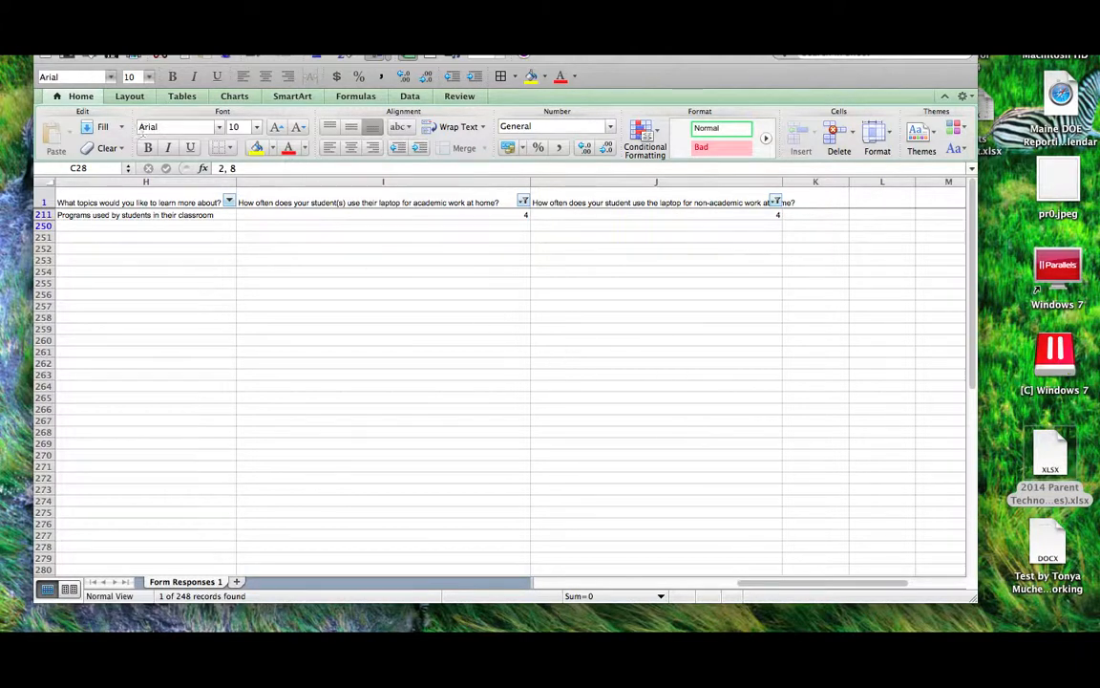
{"action": "key", "text": "super+w"}
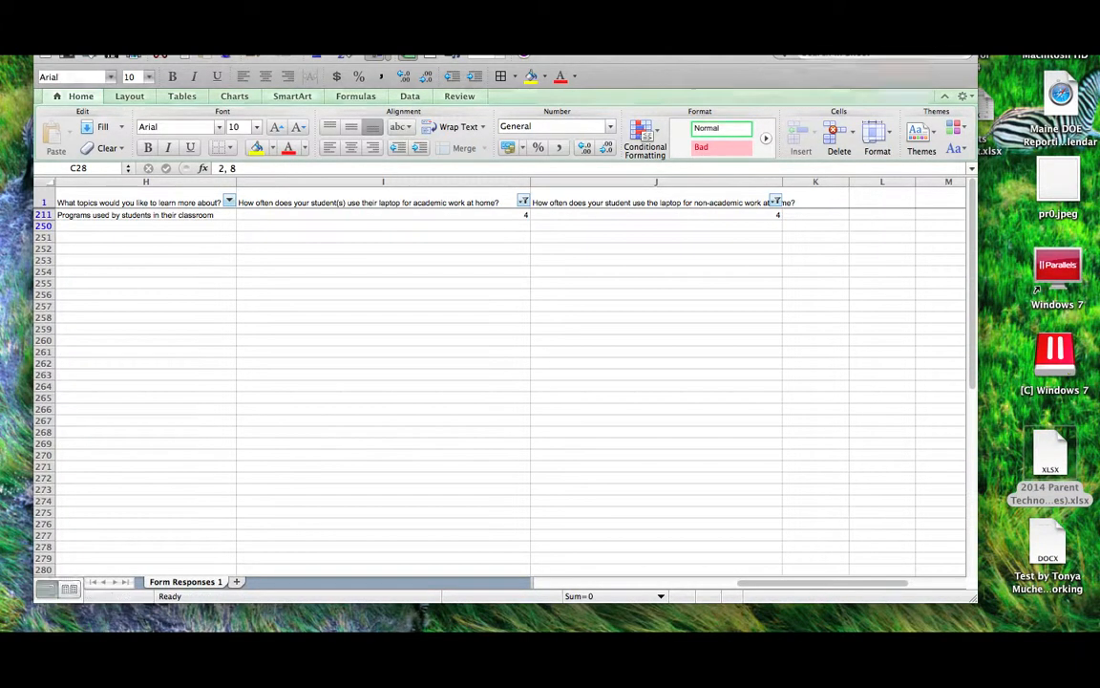
- Discard the survey workbook's changes and bring Events Forecast.xlsx back into view
{"action": "left_click", "coordinate": [452, 159]}
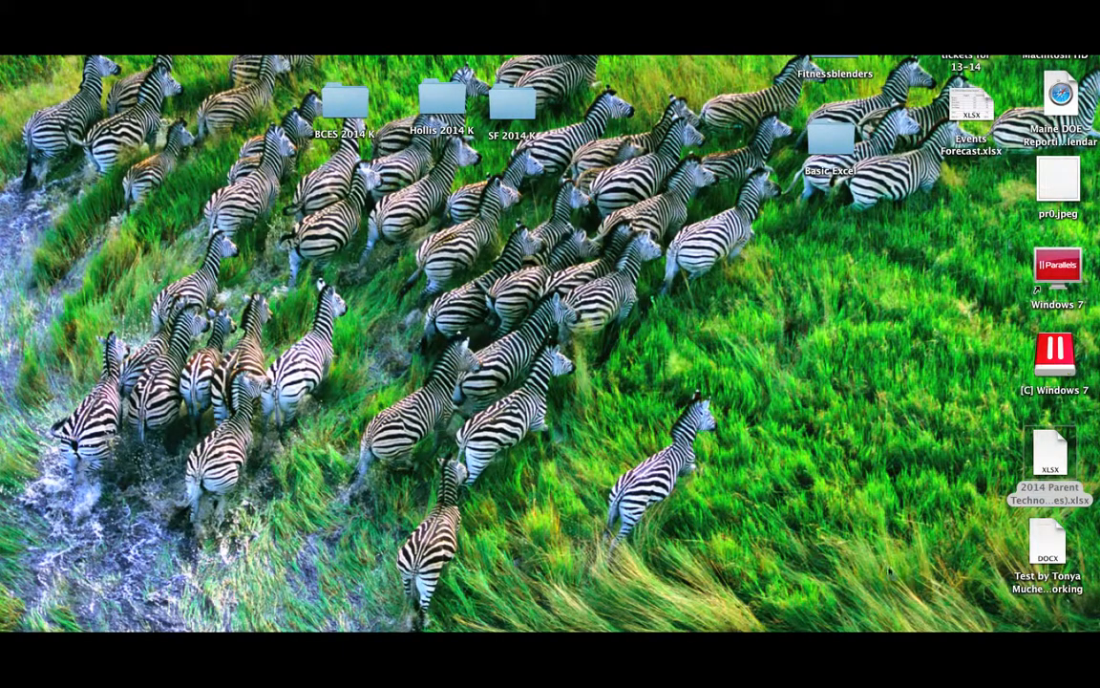
{"action": "left_click", "coordinate": [1065, 632]}
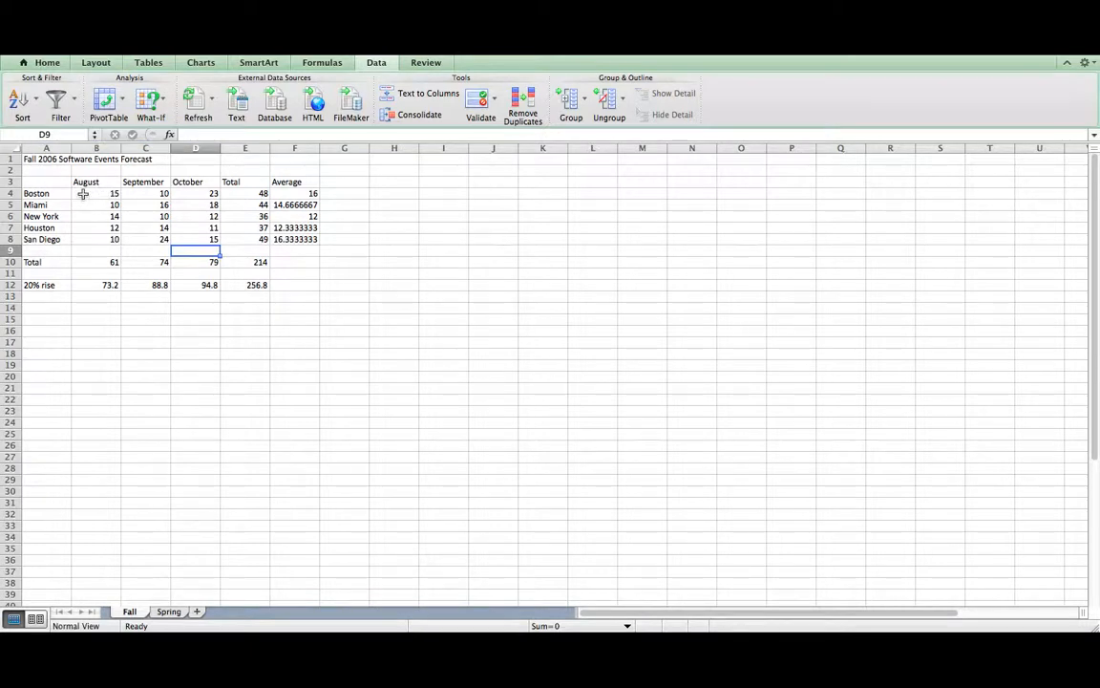
- Select the city figures A3:F8 and choose Custom Sort from the Data tab's Sort menu
{"action": "left_click", "coordinate": [43, 182]}
{"action": "left_click_drag", "start_coordinate": [43, 181], "coordinate": [289, 238]}
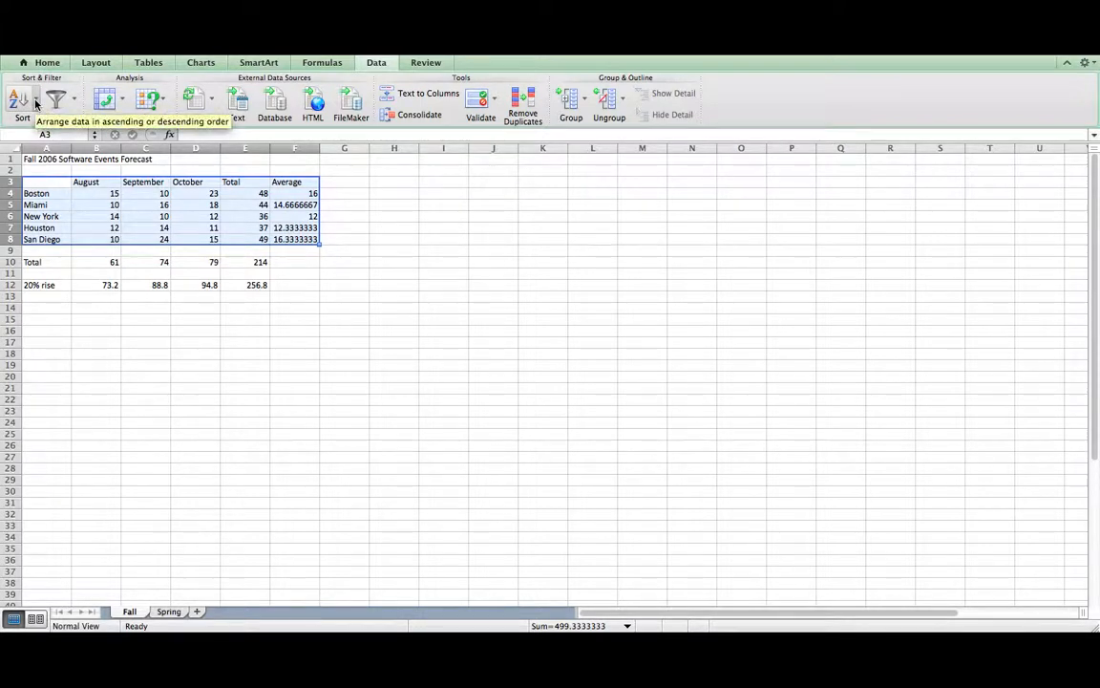
{"action": "left_click", "coordinate": [36, 103]}
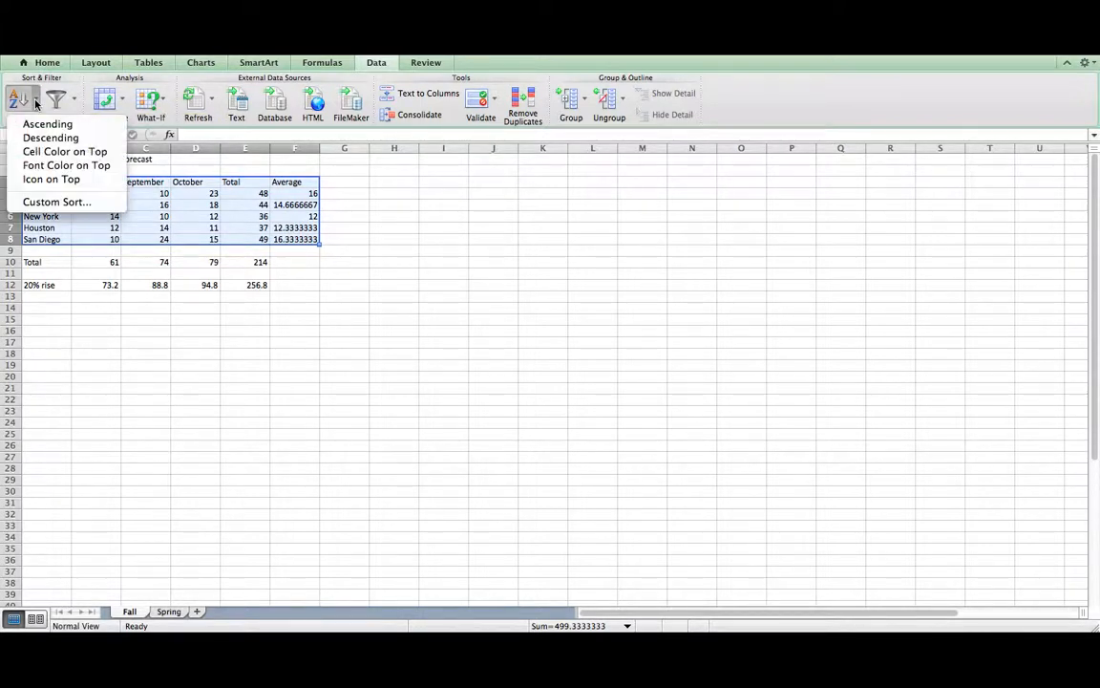
{"action": "left_click", "coordinate": [52, 203]}
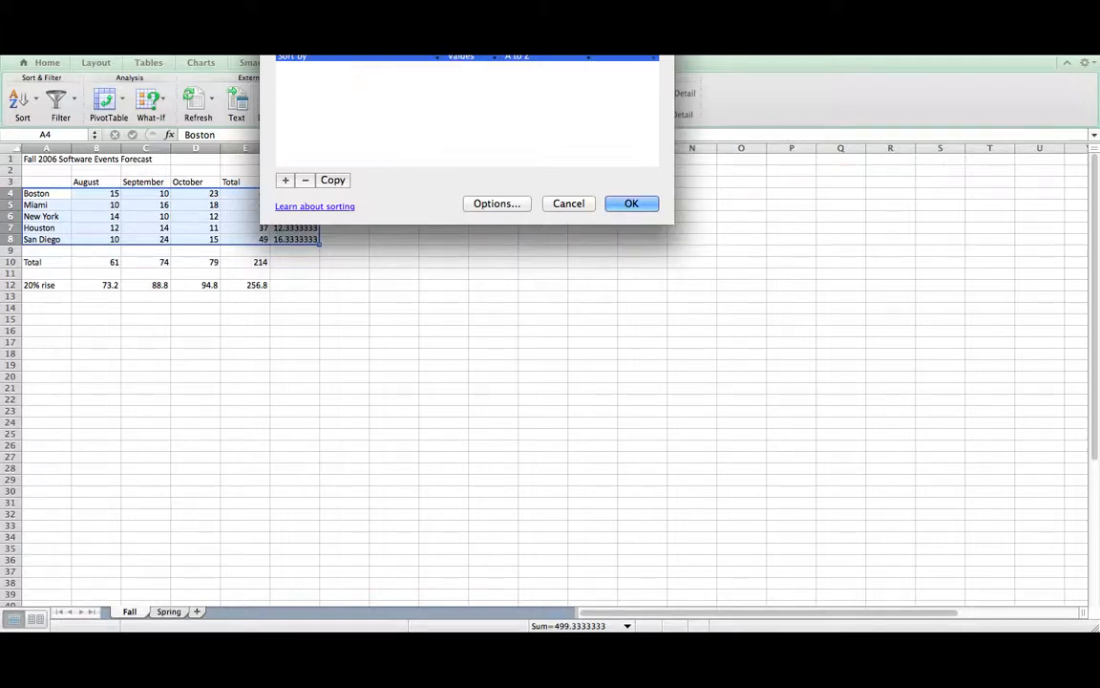
- Sort A3:F8 by August largest to smallest, with a second level on Total smallest to largest
{"action": "left_click_drag", "start_coordinate": [427, 2], "coordinate": [439, 147]}
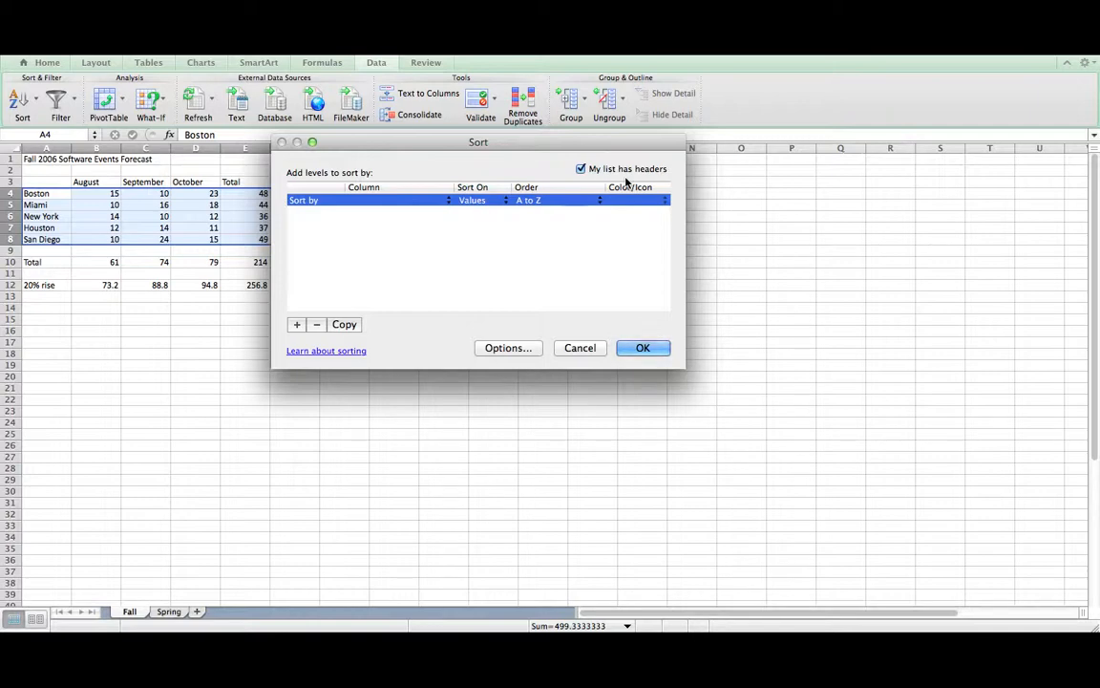
{"action": "left_click", "coordinate": [377, 201]}
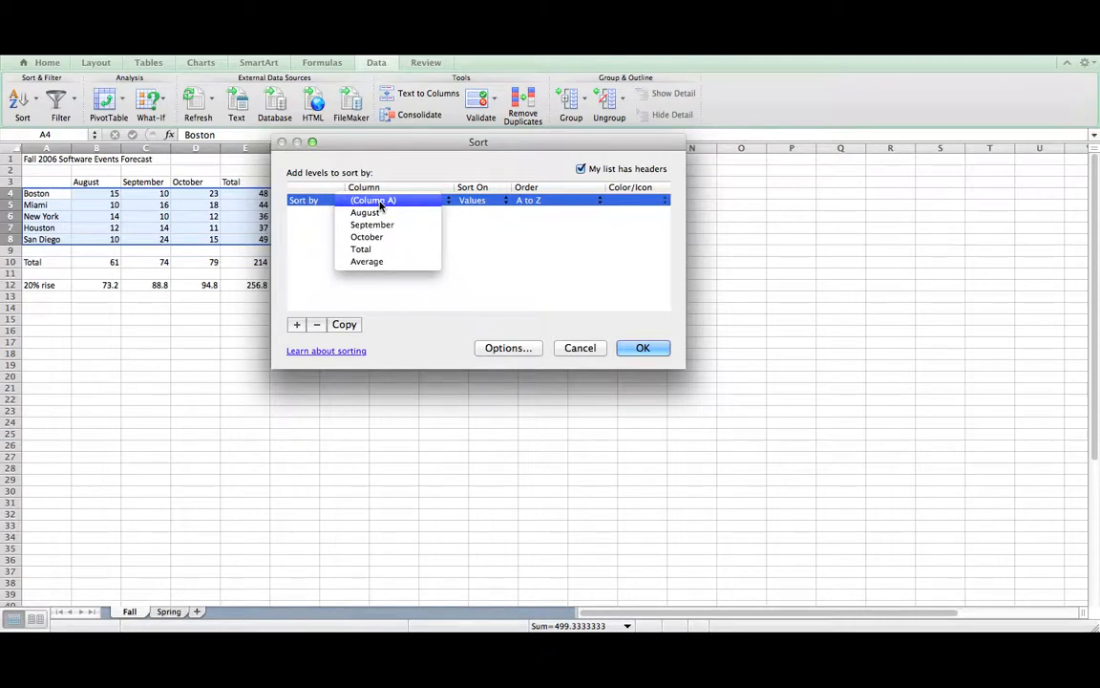
{"action": "left_click", "coordinate": [371, 212]}
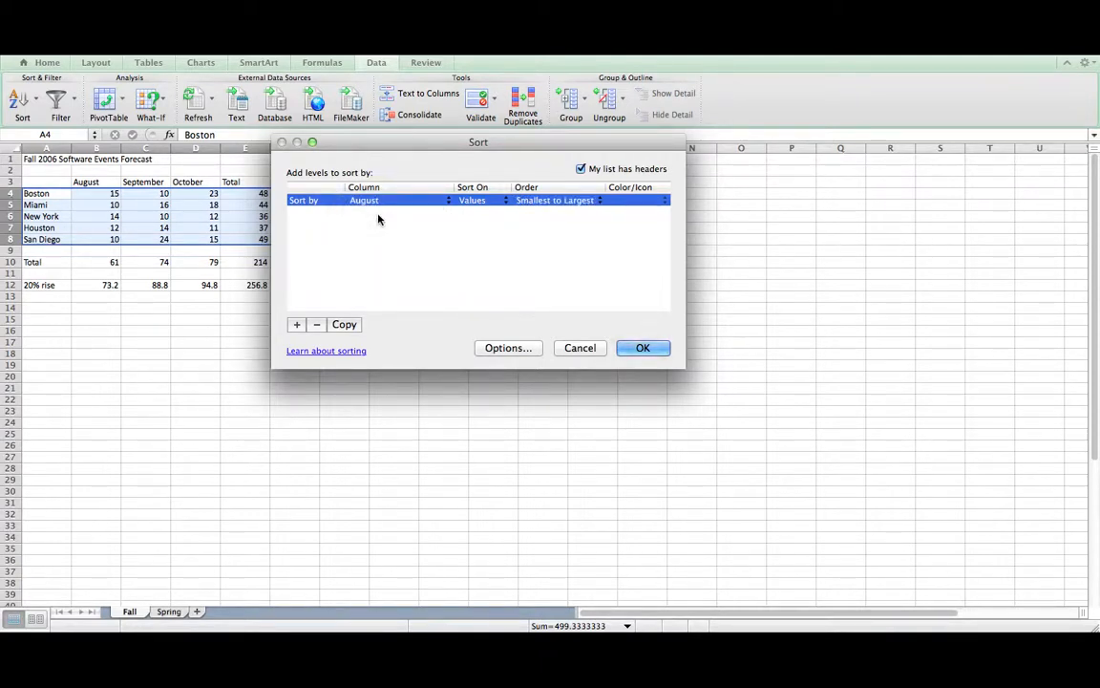
{"action": "left_click", "coordinate": [558, 201]}
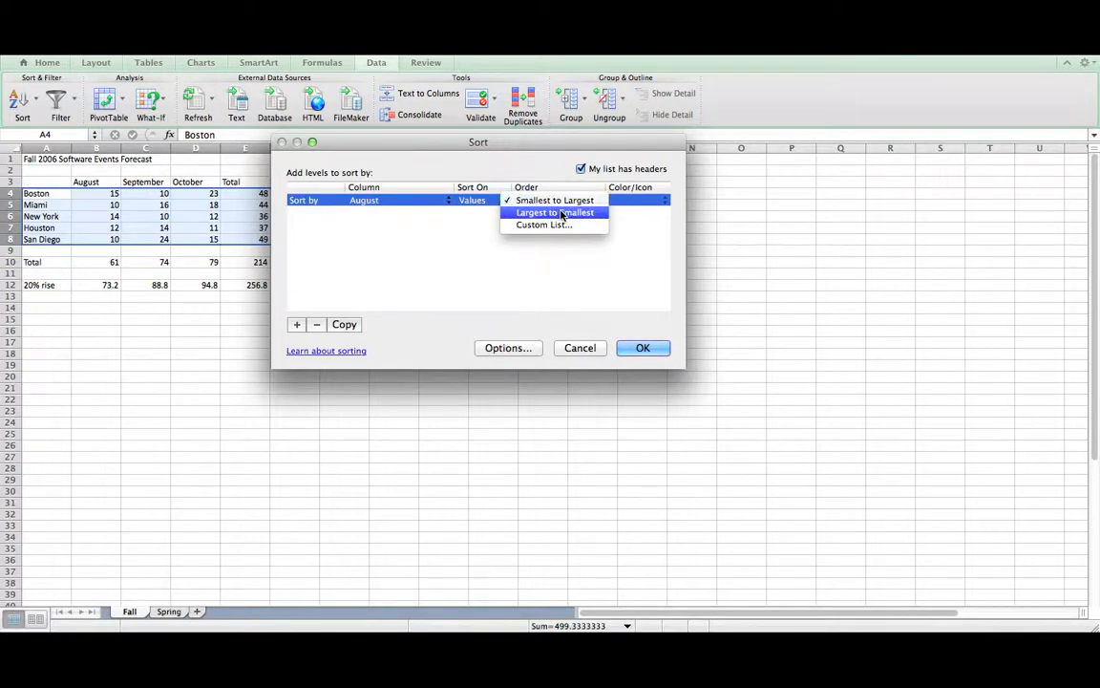
{"action": "left_click", "coordinate": [562, 213]}
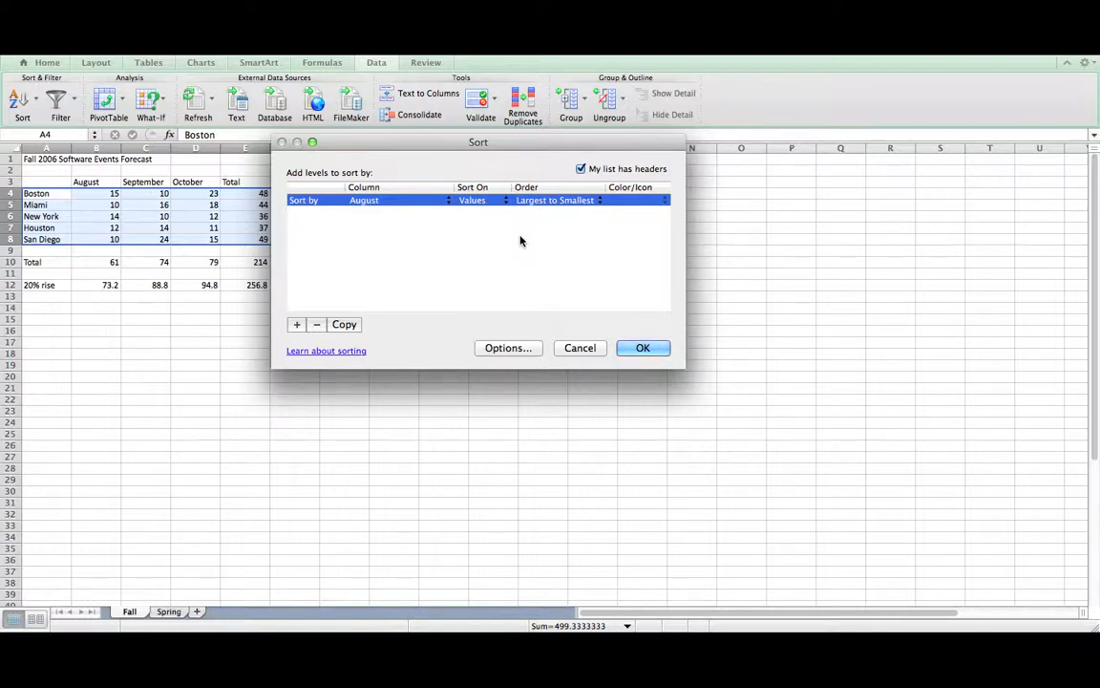
{"action": "left_click", "coordinate": [297, 324]}
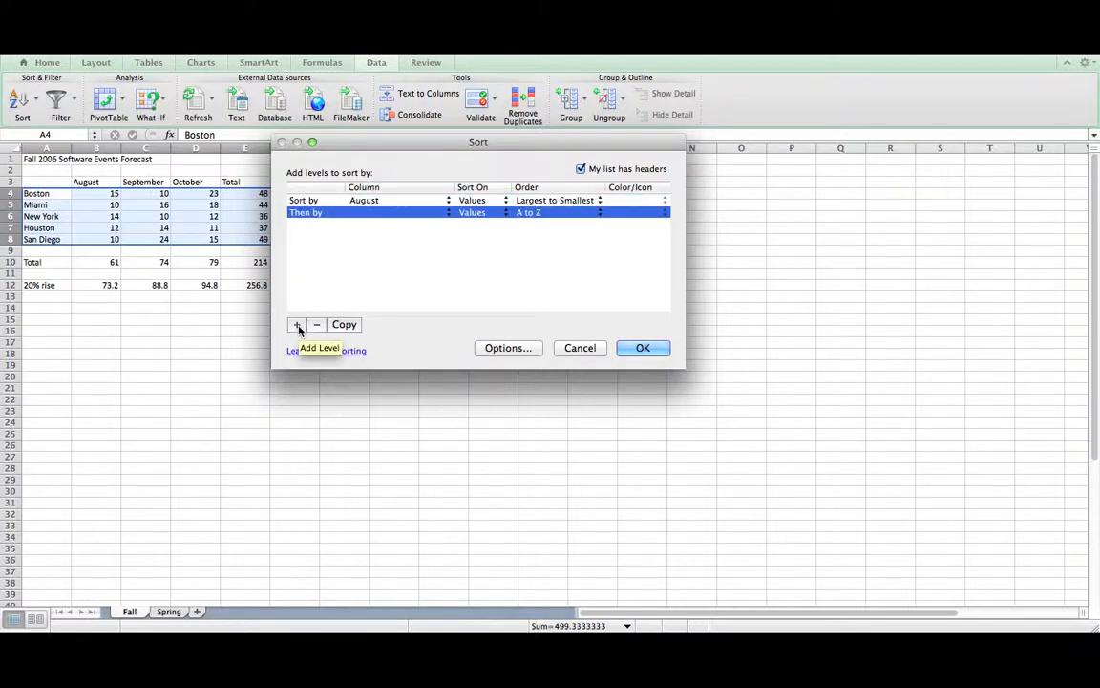
{"action": "left_click", "coordinate": [382, 213]}
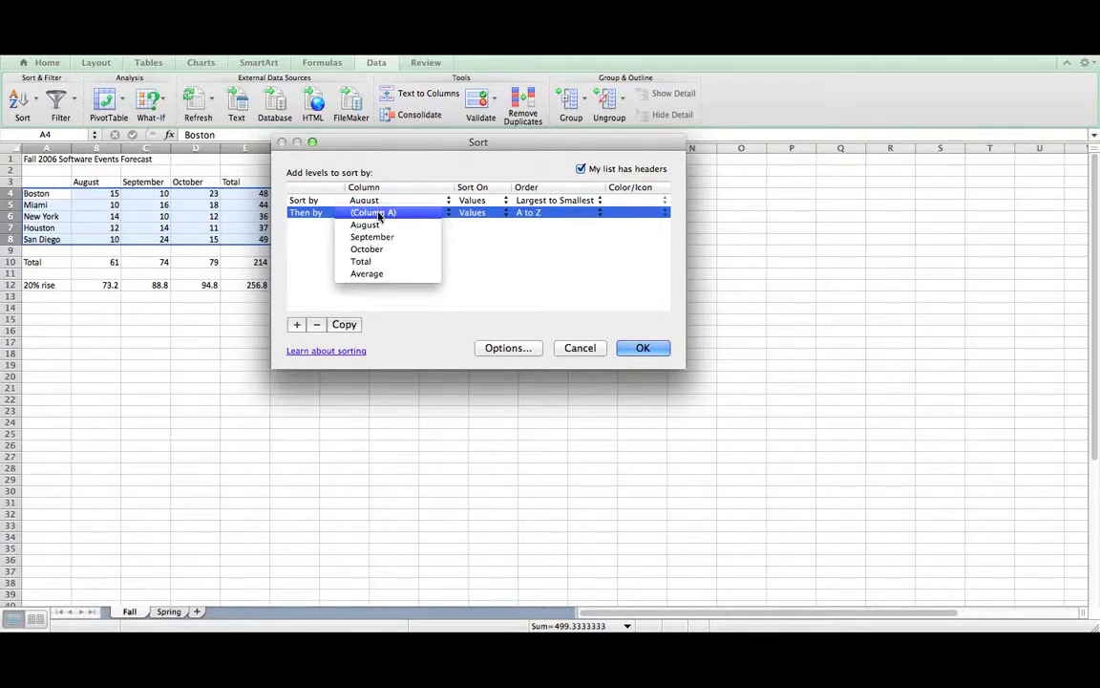
{"action": "left_click", "coordinate": [380, 262]}
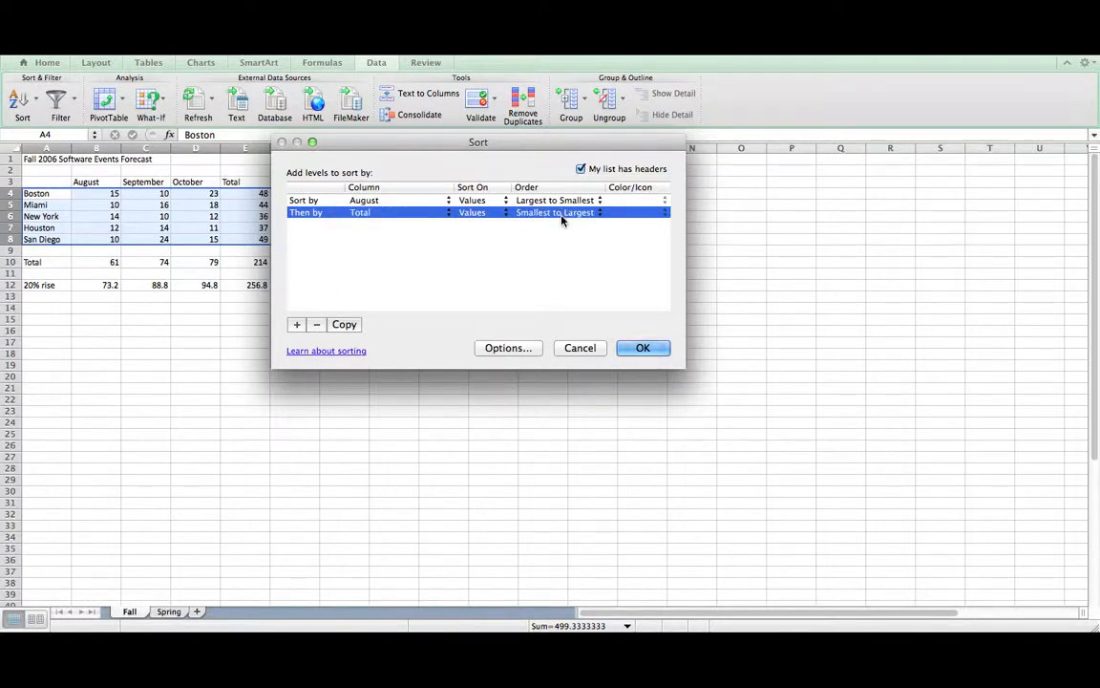
{"action": "left_click_drag", "start_coordinate": [545, 146], "coordinate": [744, 180]}
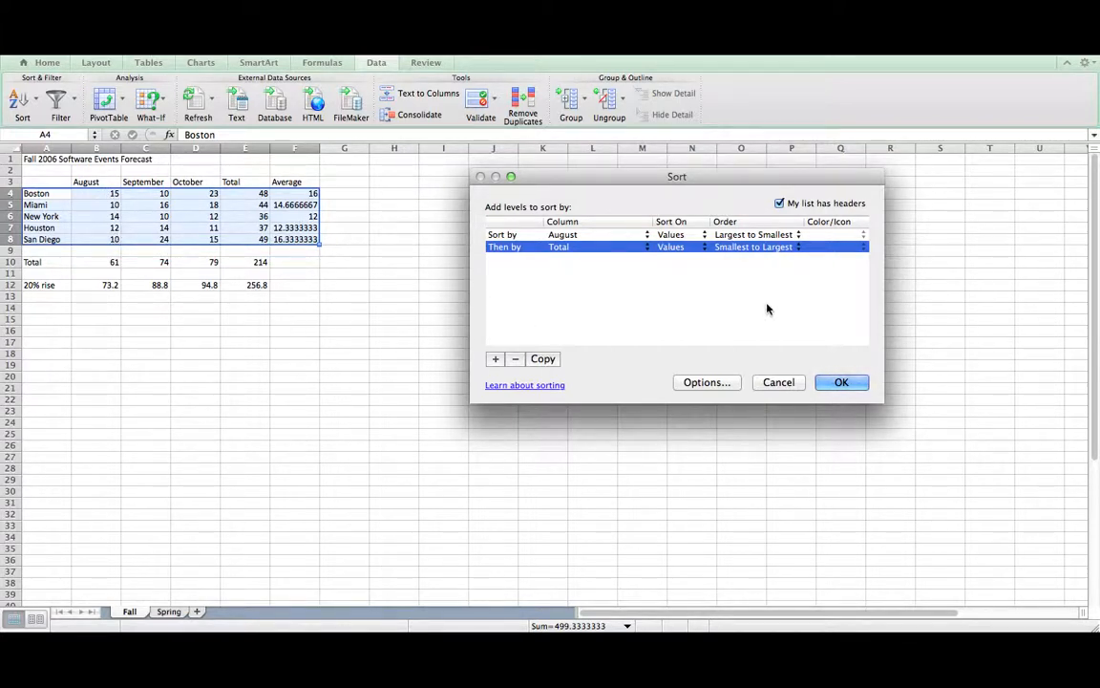
{"action": "left_click", "coordinate": [842, 382]}
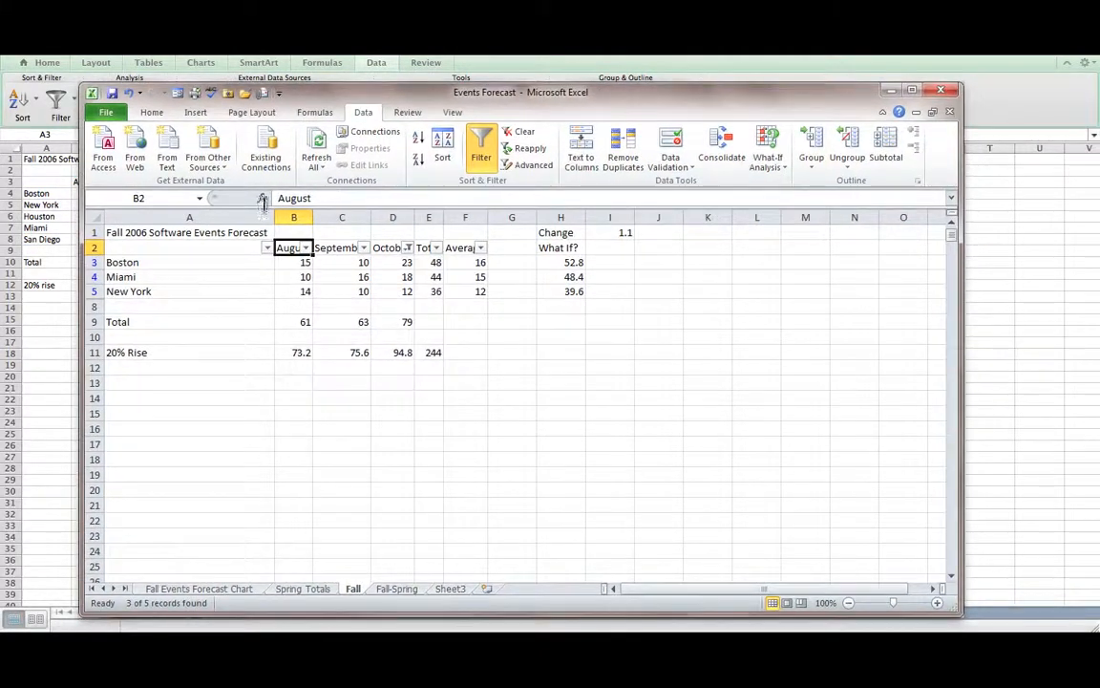
- Turn off AutoFilter to show all cities and select A2:F7 for sorting
{"action": "left_click", "coordinate": [480, 151]}
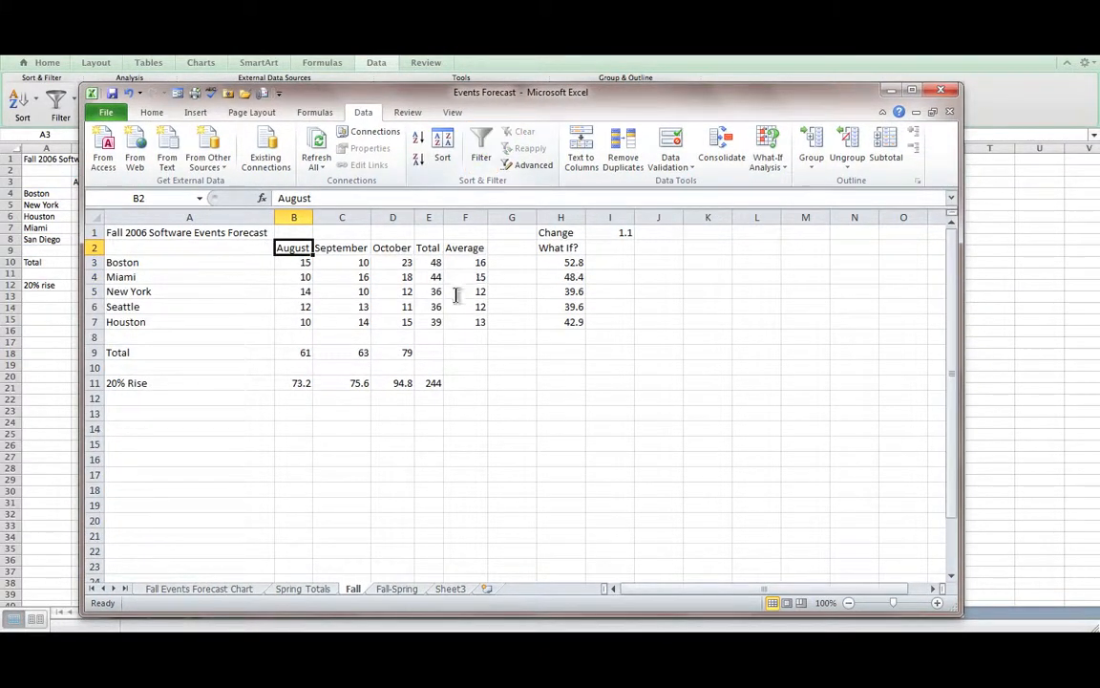
{"action": "left_click_drag", "start_coordinate": [124, 247], "coordinate": [458, 323]}
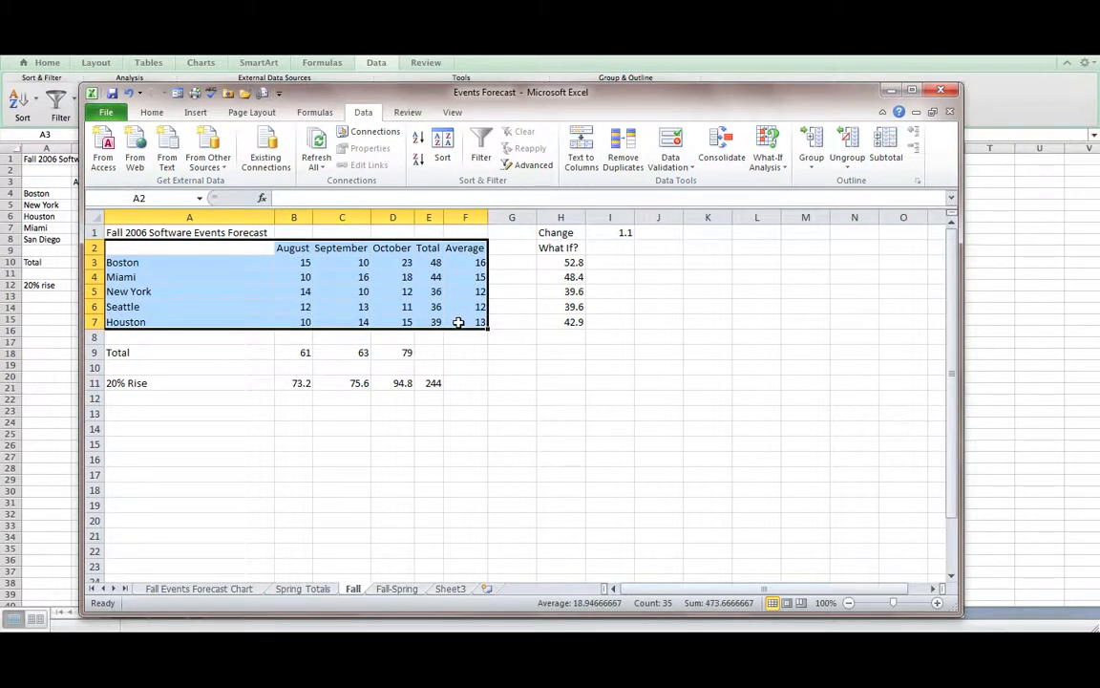
{"action": "left_click", "coordinate": [441, 146]}
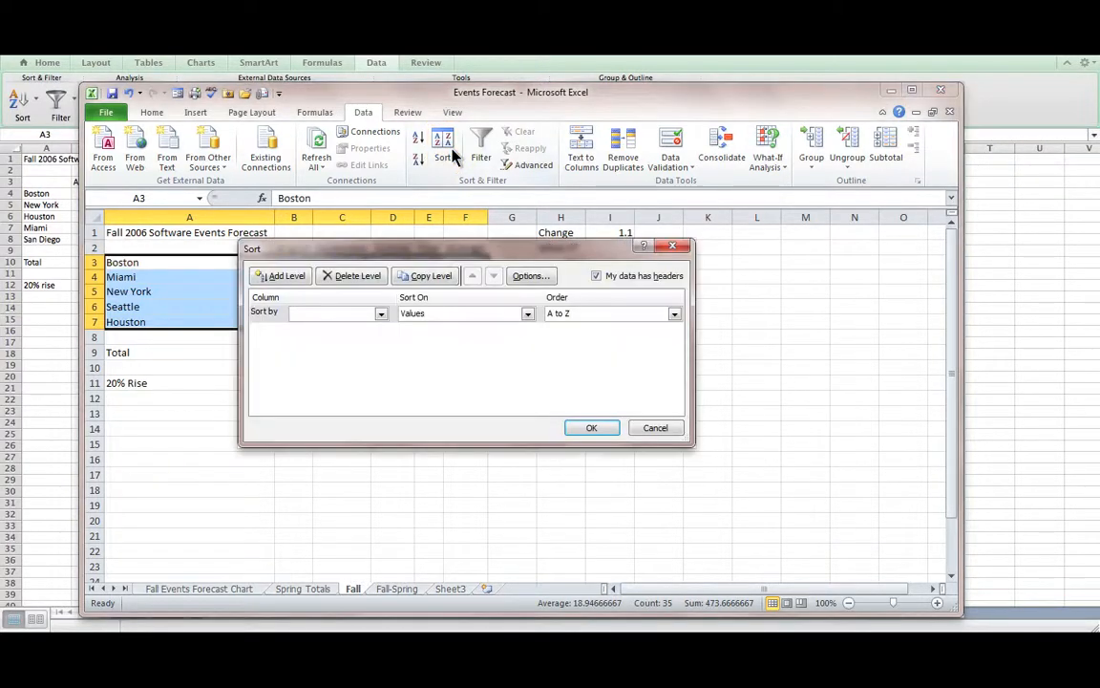
- Sort by August largest to smallest, then by Total smallest to largest, and apply
{"action": "left_click", "coordinate": [381, 313]}
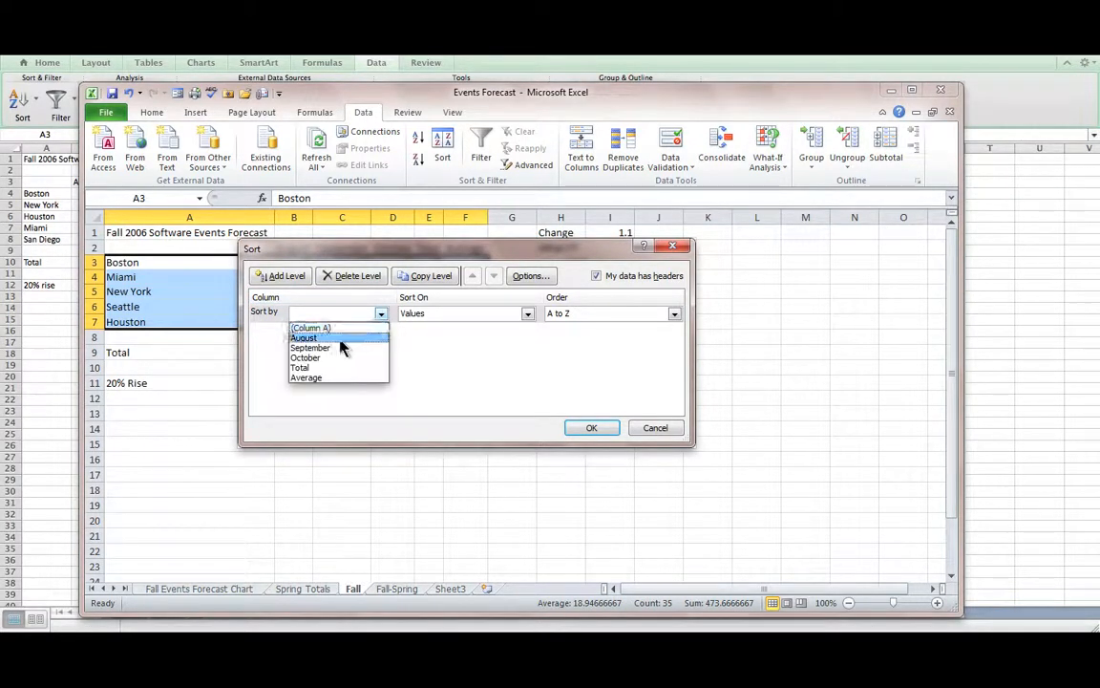
{"action": "left_click", "coordinate": [340, 339]}
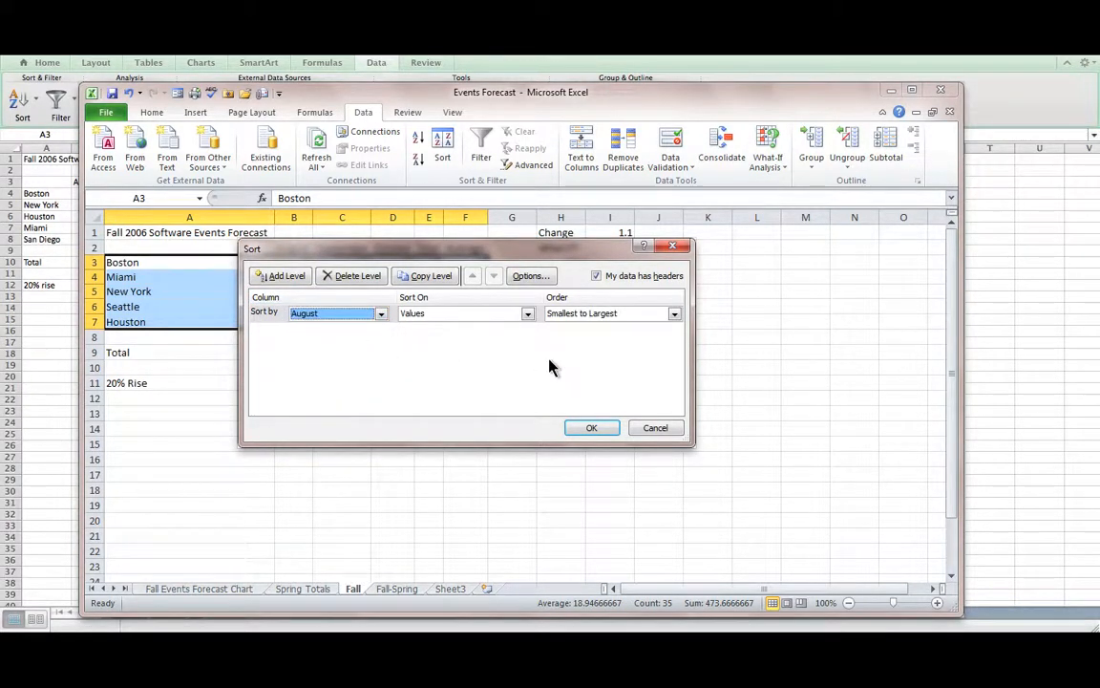
{"action": "left_click", "coordinate": [673, 316]}
{"action": "left_click", "coordinate": [623, 342]}
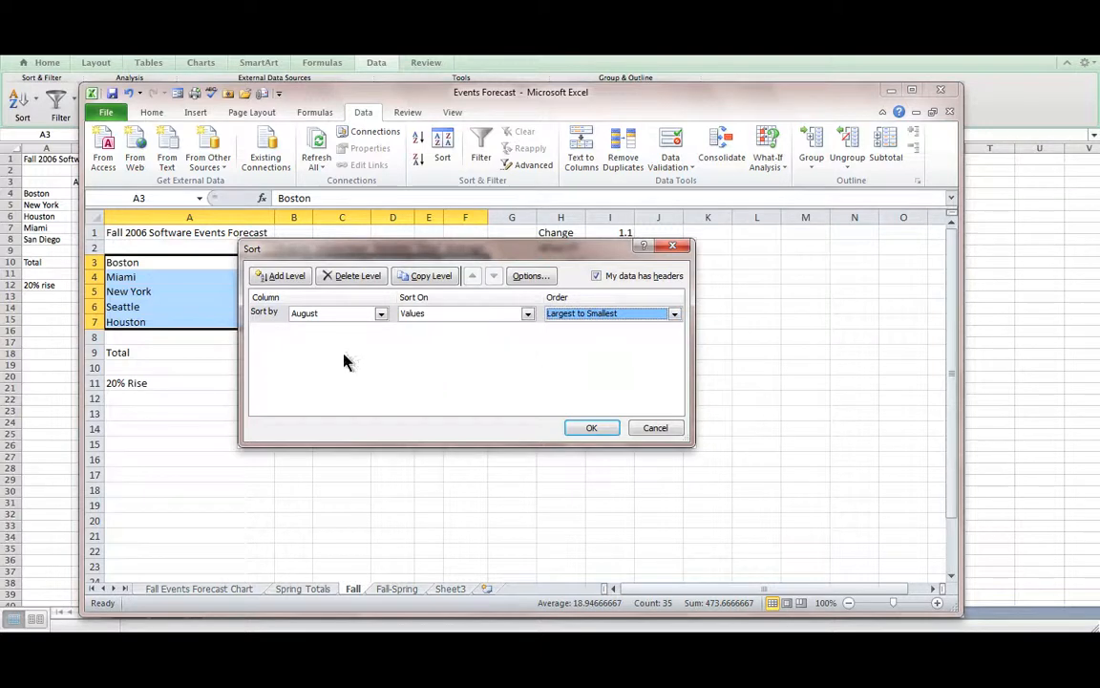
{"action": "left_click", "coordinate": [289, 277]}
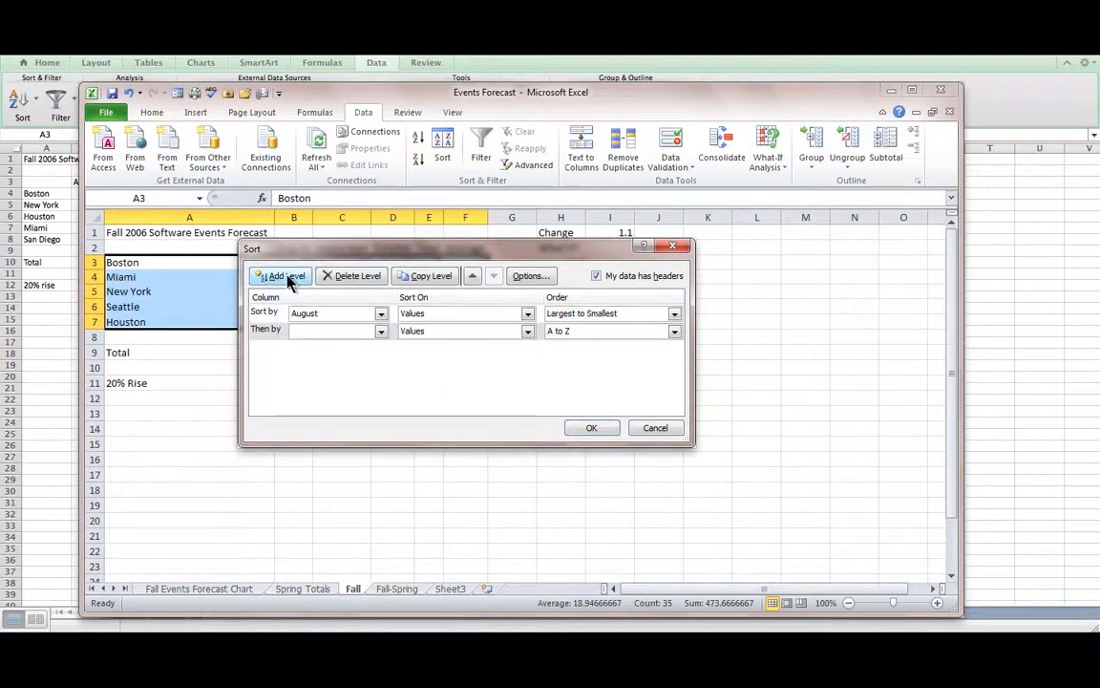
{"action": "left_click", "coordinate": [380, 331]}
{"action": "left_click", "coordinate": [345, 385]}
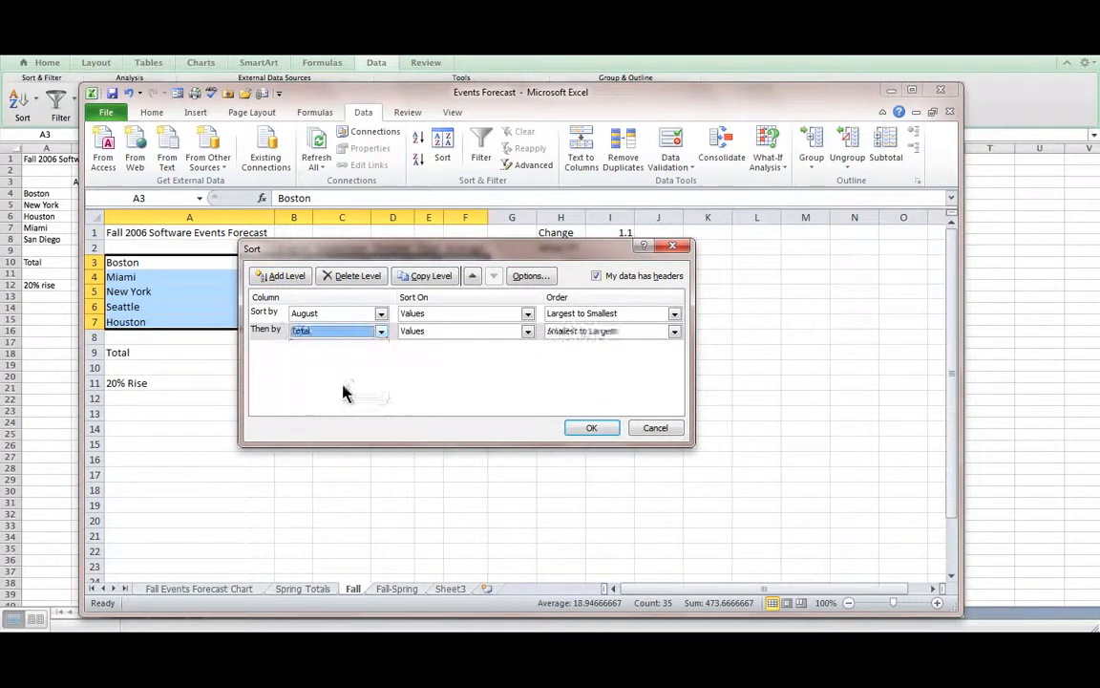
{"action": "left_click", "coordinate": [674, 330]}
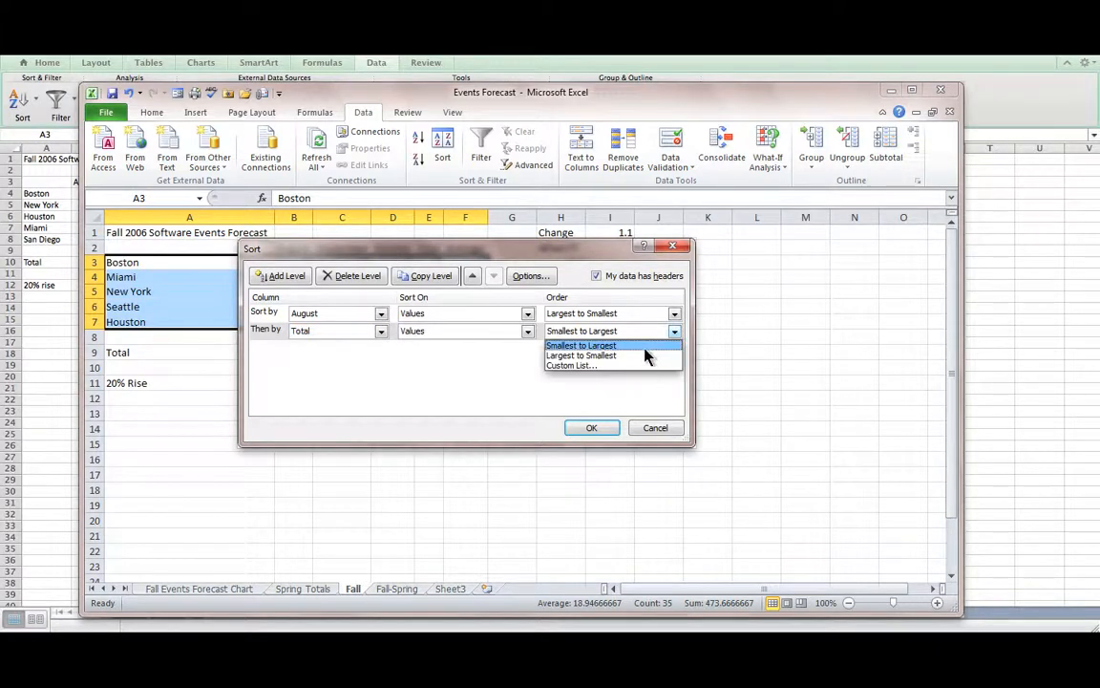
{"action": "left_click", "coordinate": [636, 346]}
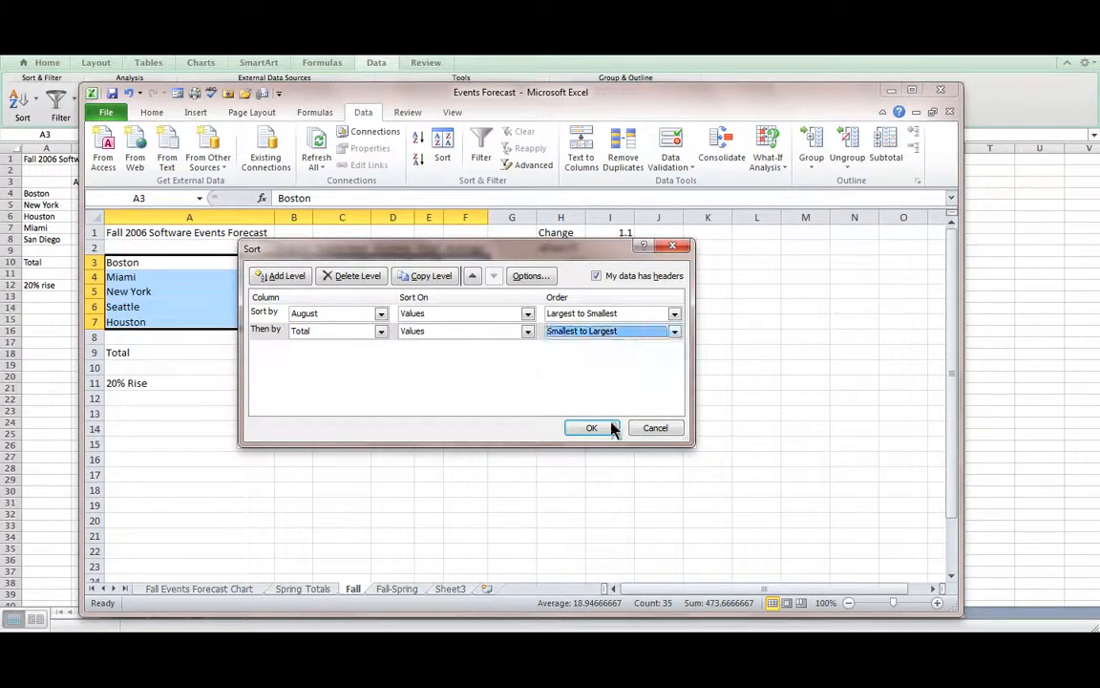
{"action": "left_click", "coordinate": [611, 426]}
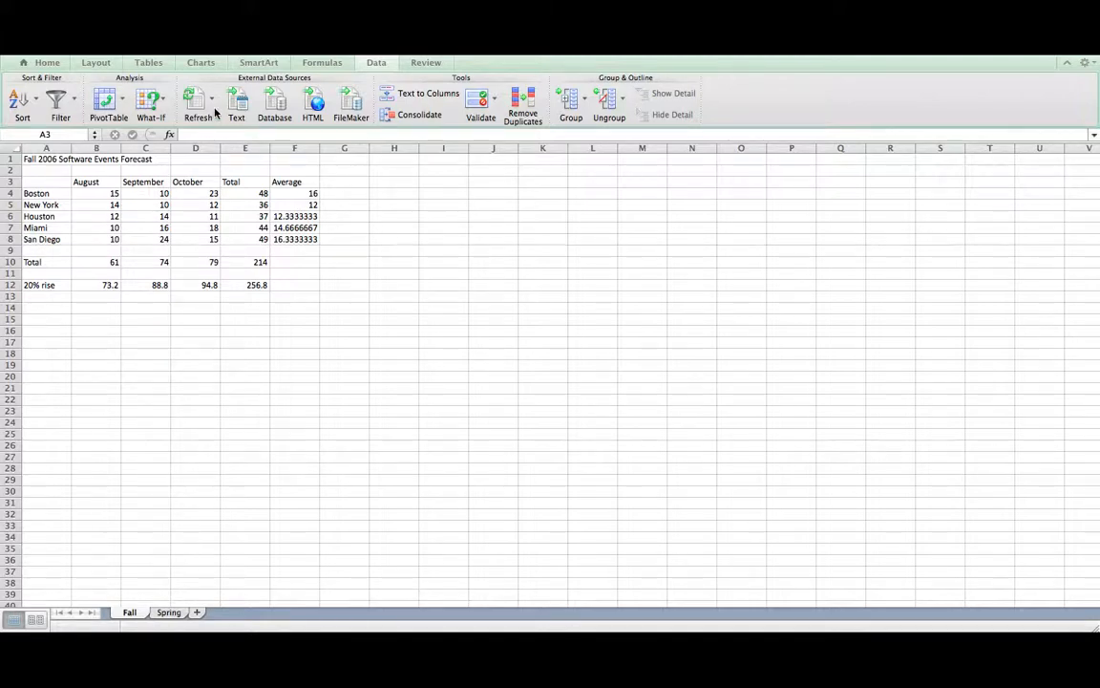
- Undo the sort to restore the original city order, save Events Forecast.xlsx, and maximize the window
{"action": "key", "text": "super+a"}
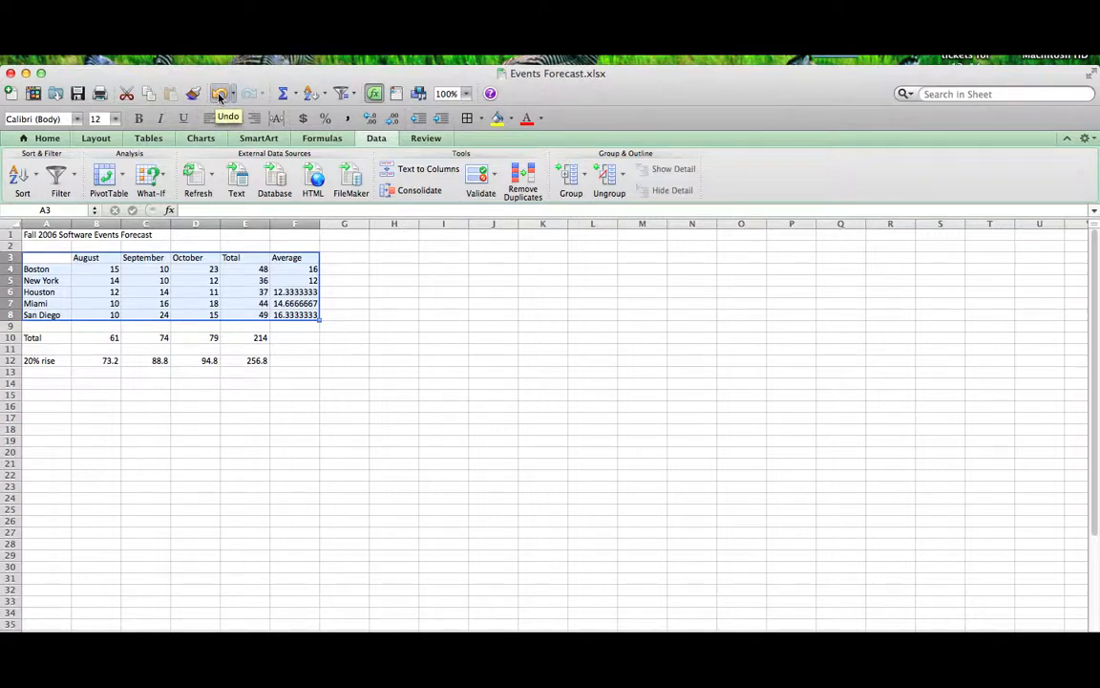
{"action": "left_click", "coordinate": [218, 96]}
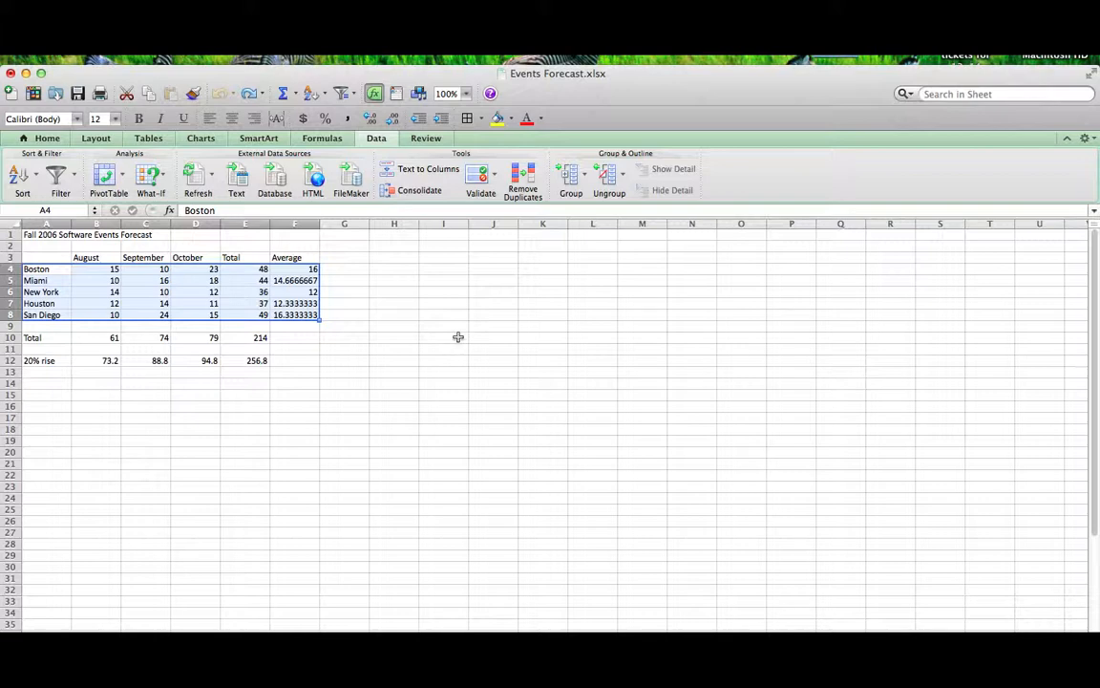
{"action": "left_click", "coordinate": [260, 394]}
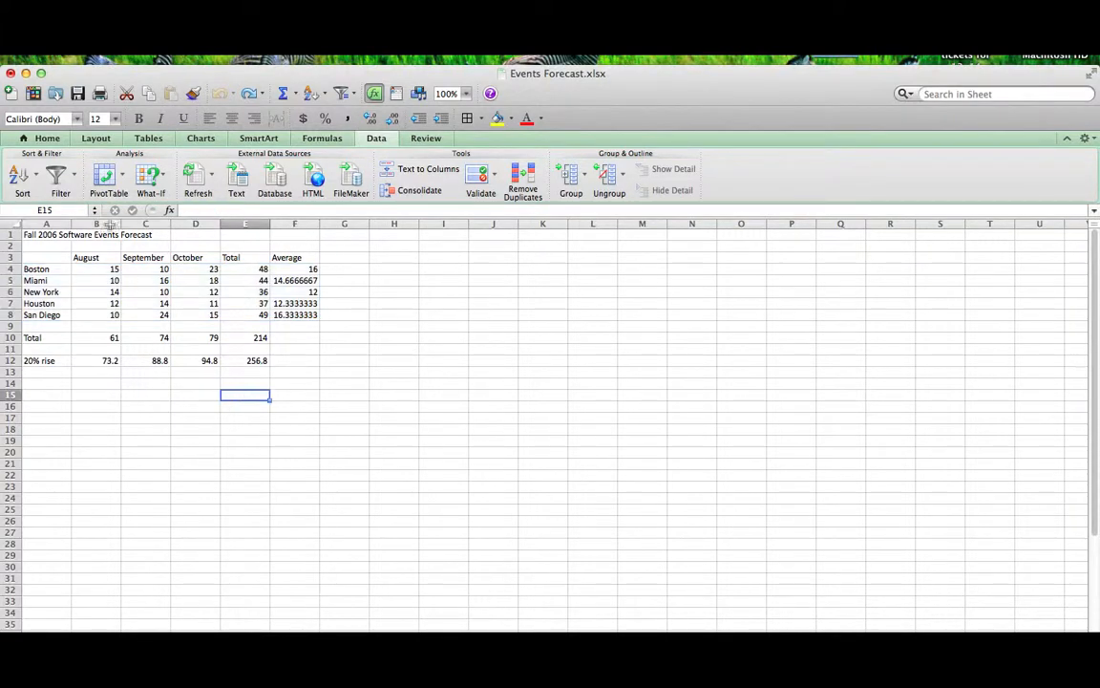
{"action": "left_click", "coordinate": [78, 94]}
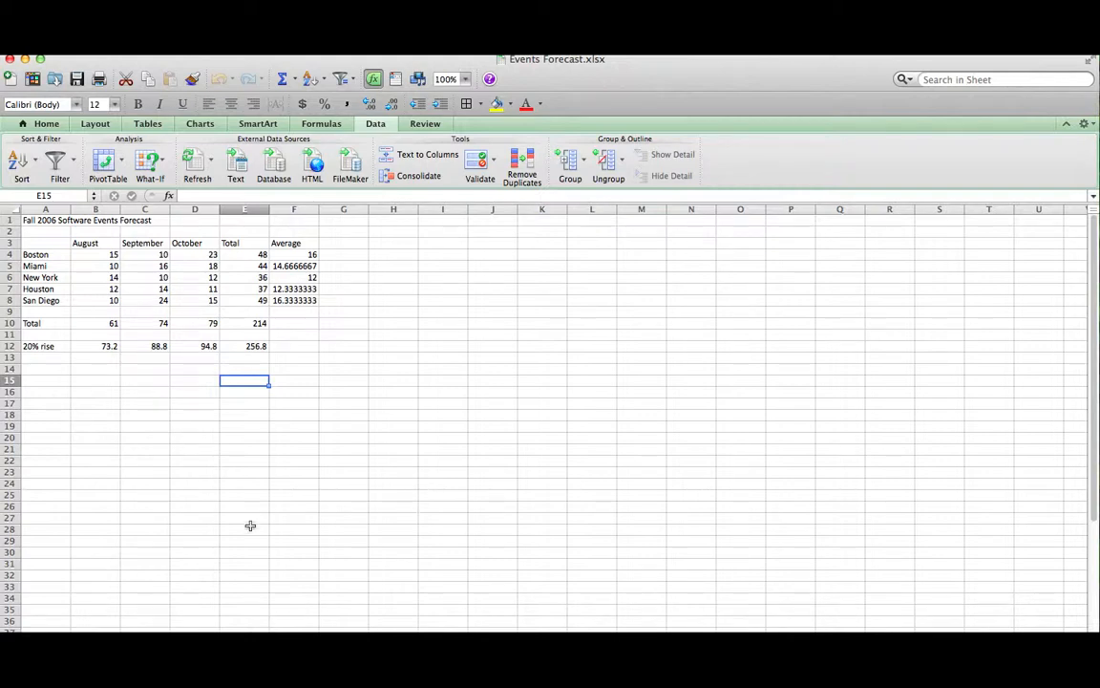
{"action": "left_click", "coordinate": [40, 59]}
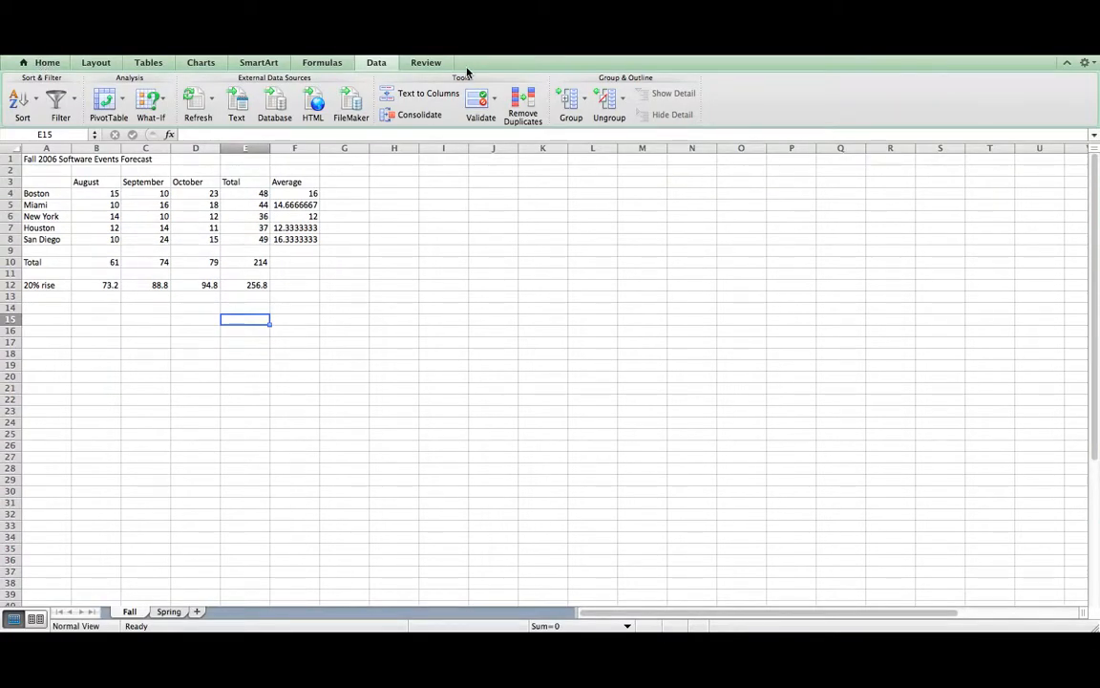
- Insert a new Sheet1 and enter a person's full name in cell A1
{"action": "left_click", "coordinate": [197, 612]}
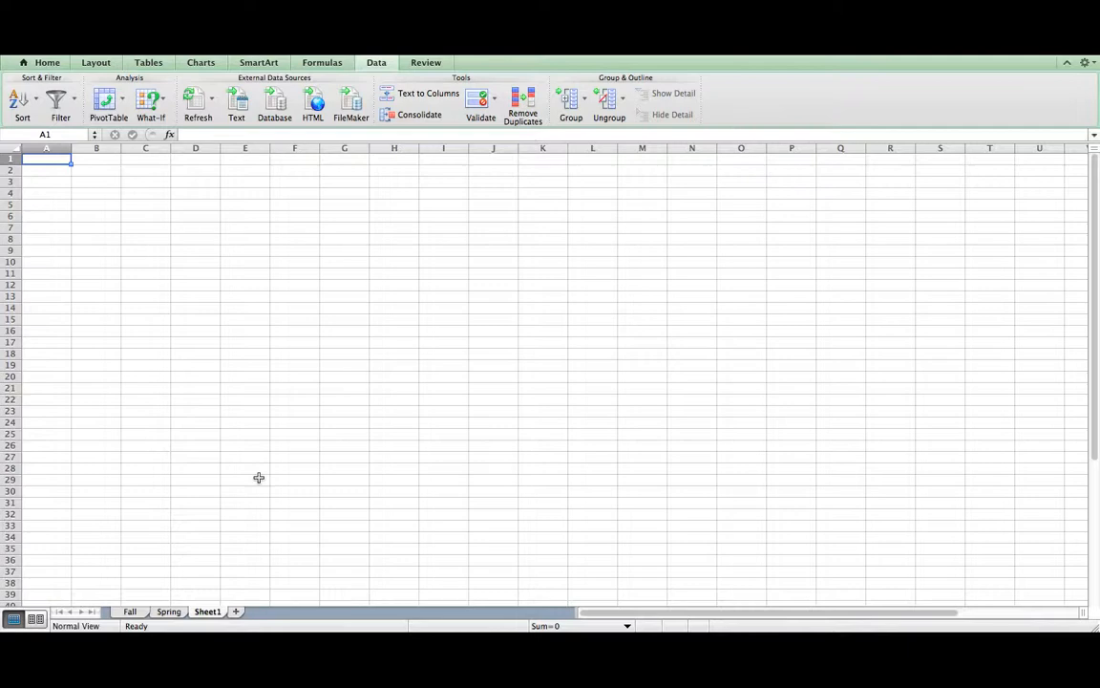
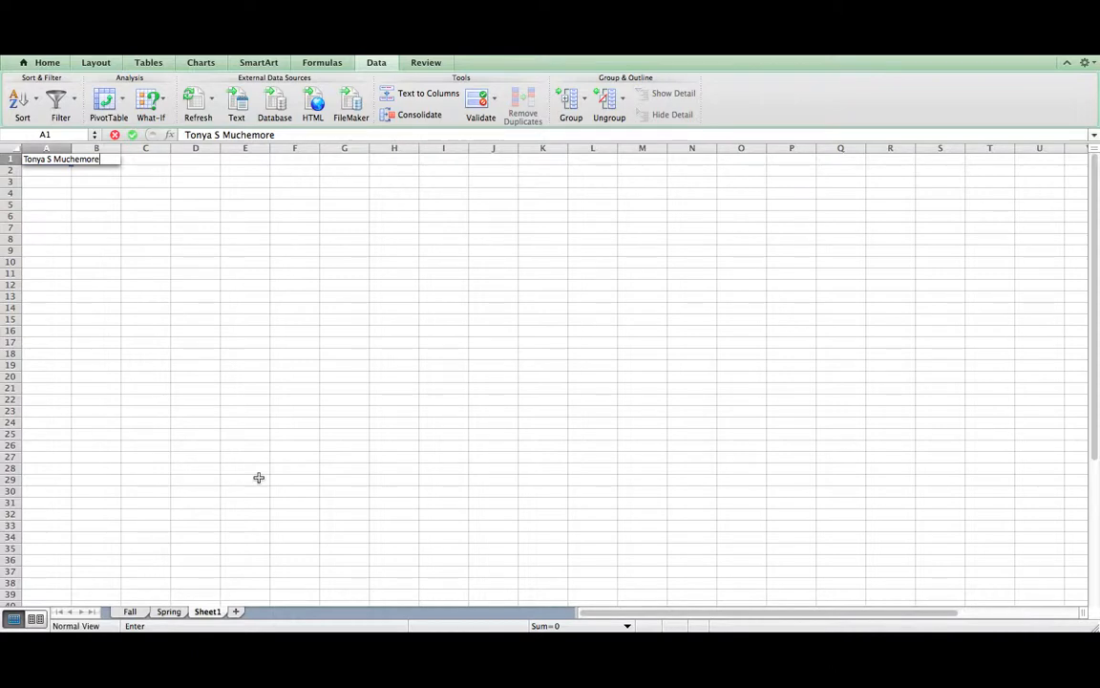
{"action": "key", "text": "Return"}
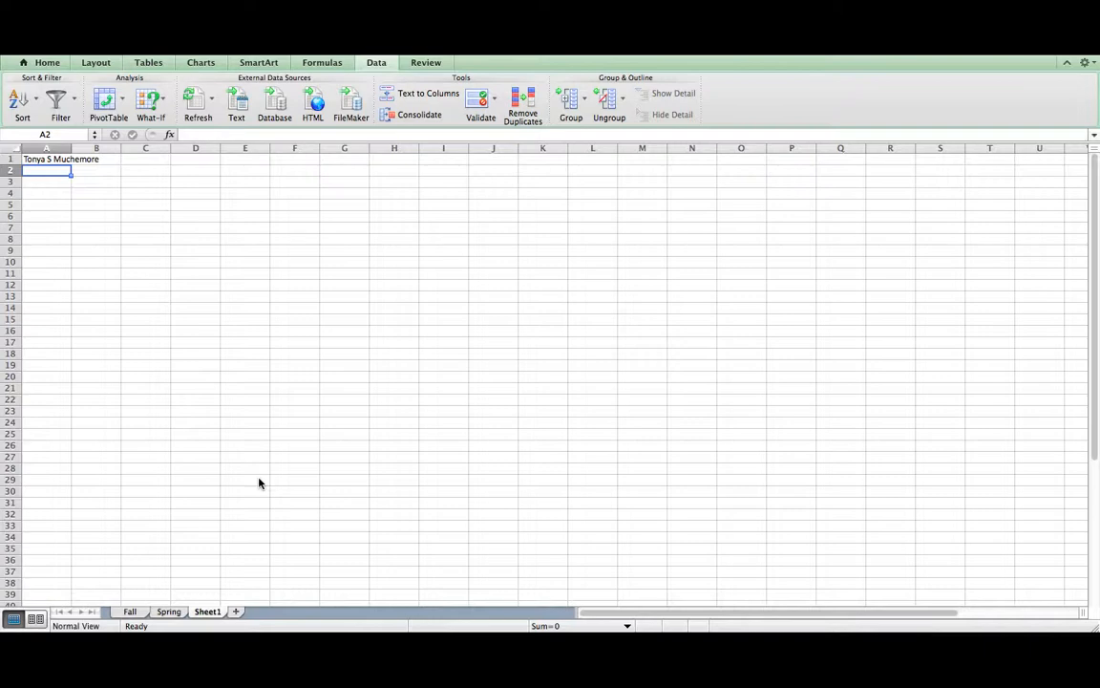
{"action": "left_click", "coordinate": [33, 159]}
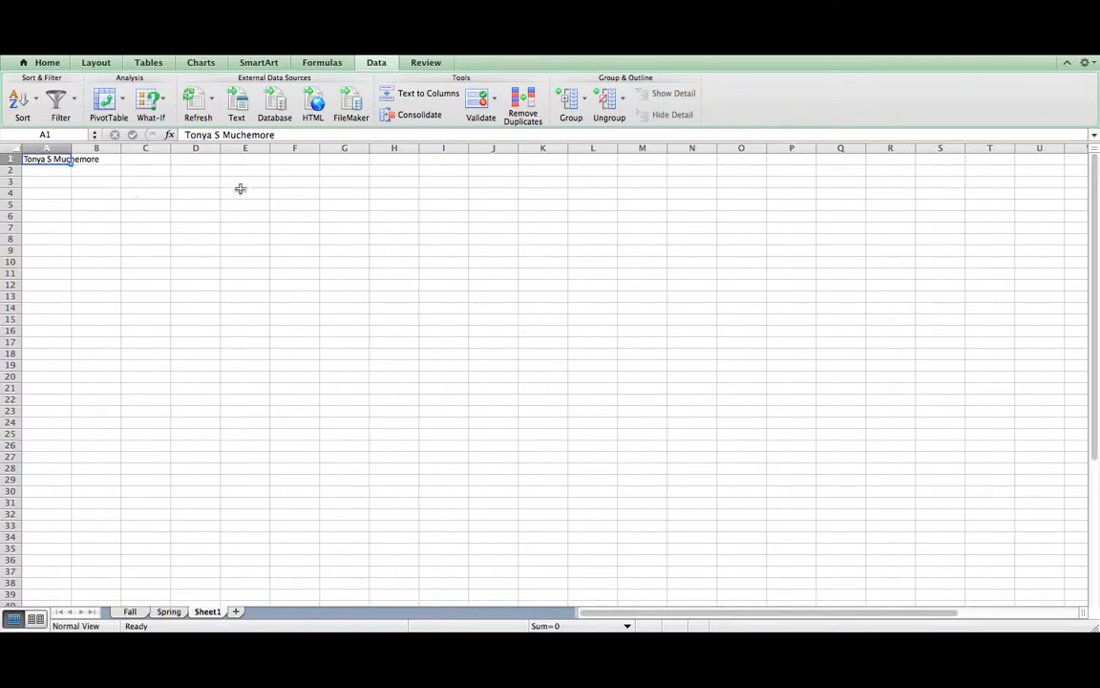
- Run Text to Columns on A1 as delimited by Space instead of Tab, spreading the name across A1:C1
{"action": "left_click", "coordinate": [393, 100]}
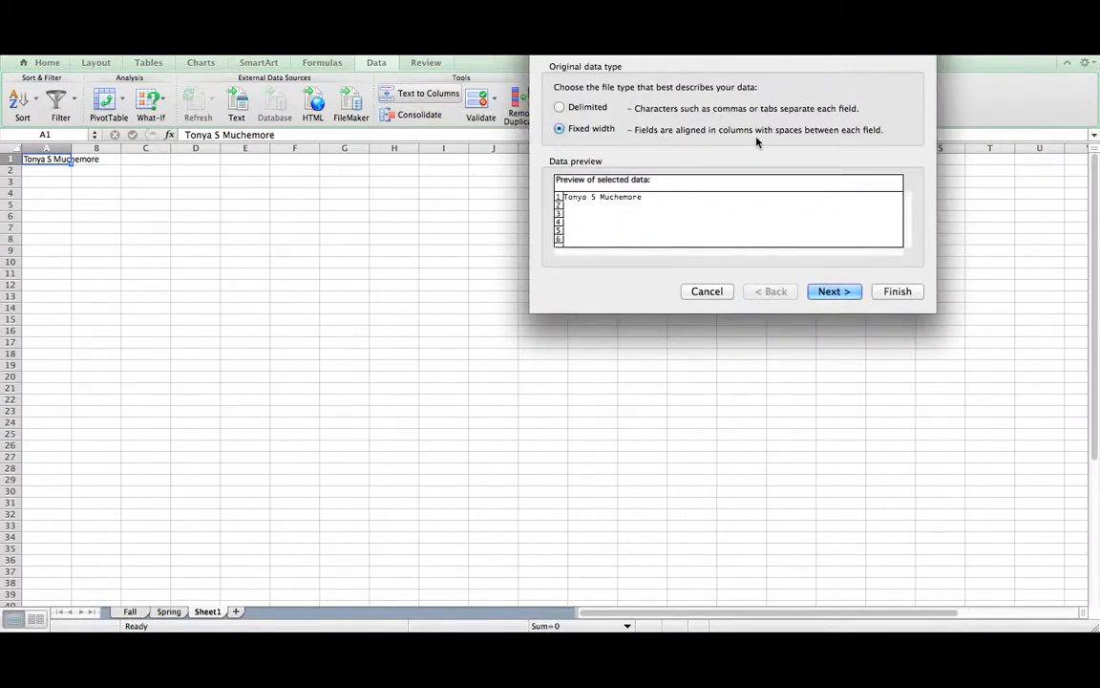
{"action": "left_click", "coordinate": [560, 108]}
{"action": "left_click", "coordinate": [849, 296]}
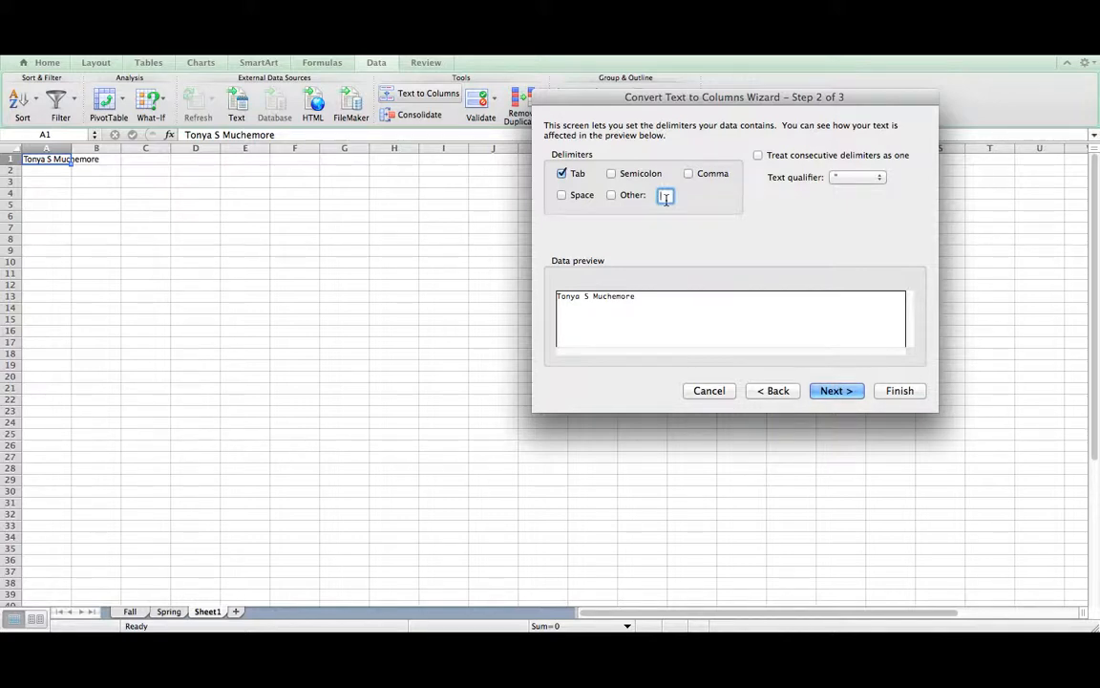
{"action": "left_click", "coordinate": [562, 175]}
{"action": "left_click", "coordinate": [562, 195]}
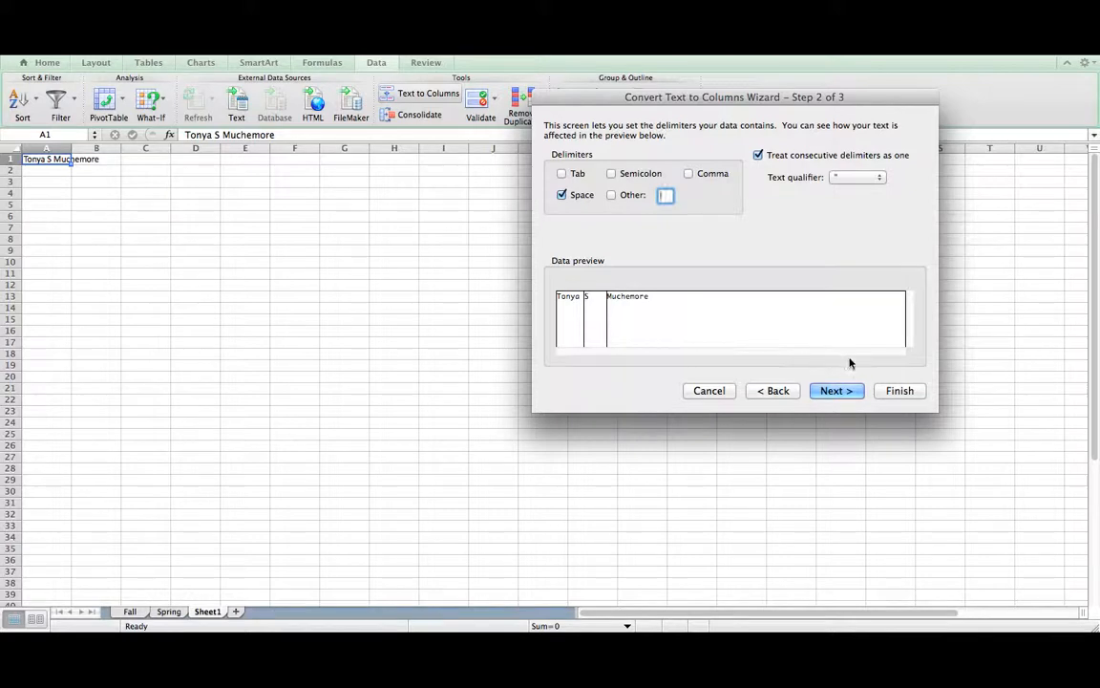
{"action": "left_click", "coordinate": [898, 391]}
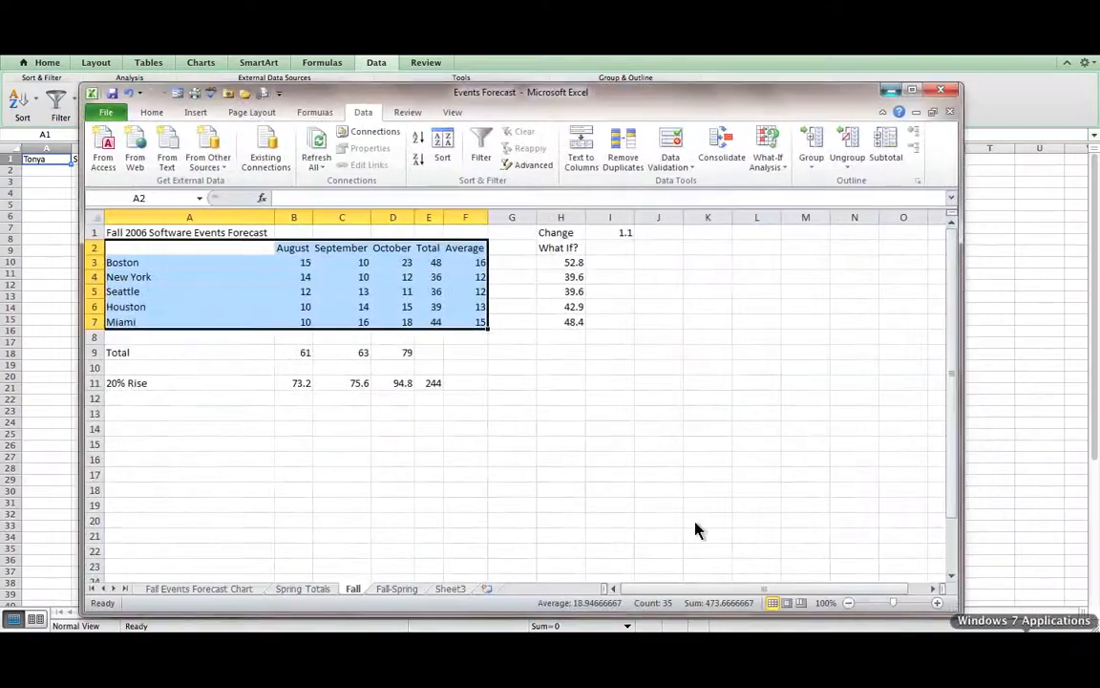
- On Sheet3, enter a sample full name in cell A16
{"action": "left_click", "coordinate": [450, 588]}
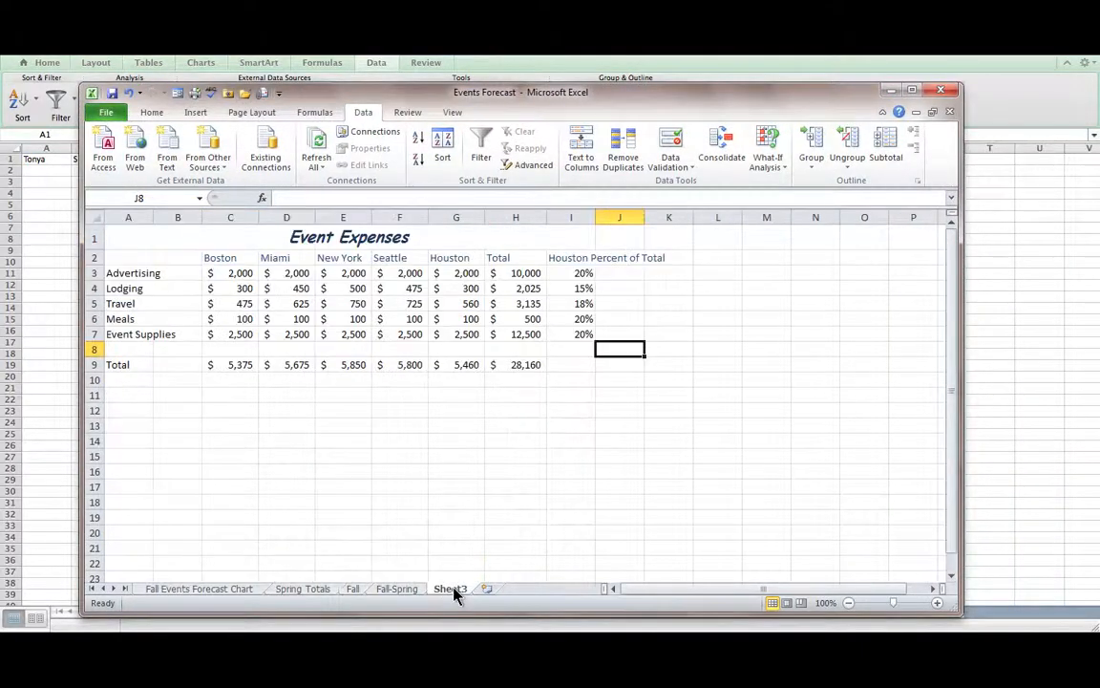
{"action": "left_click", "coordinate": [134, 468]}
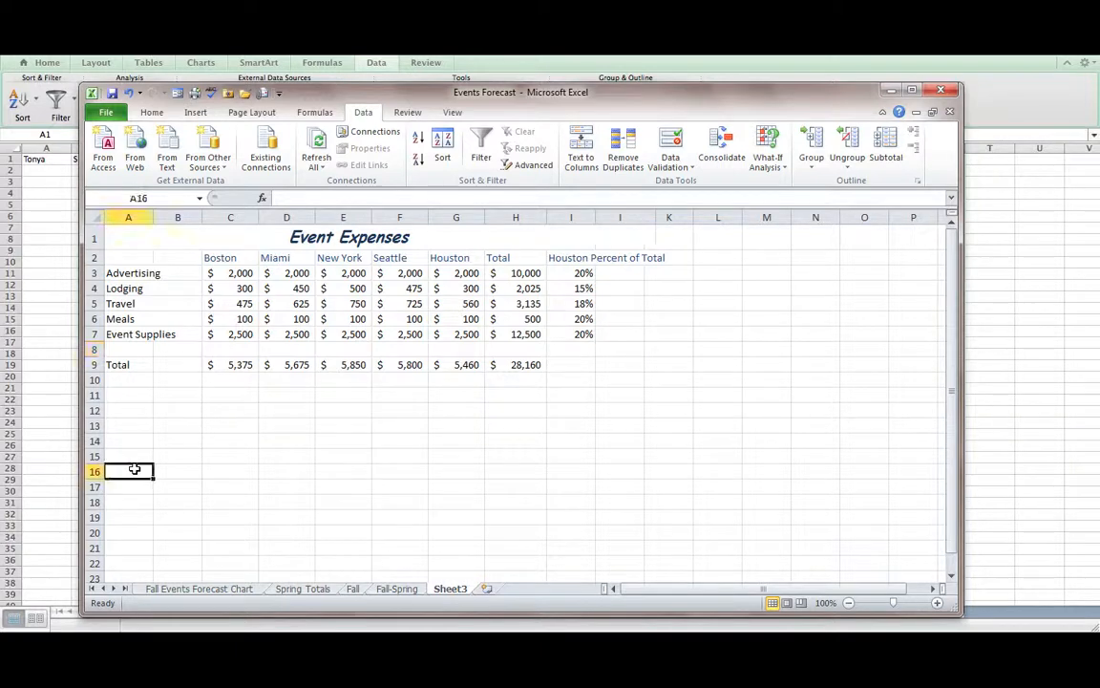
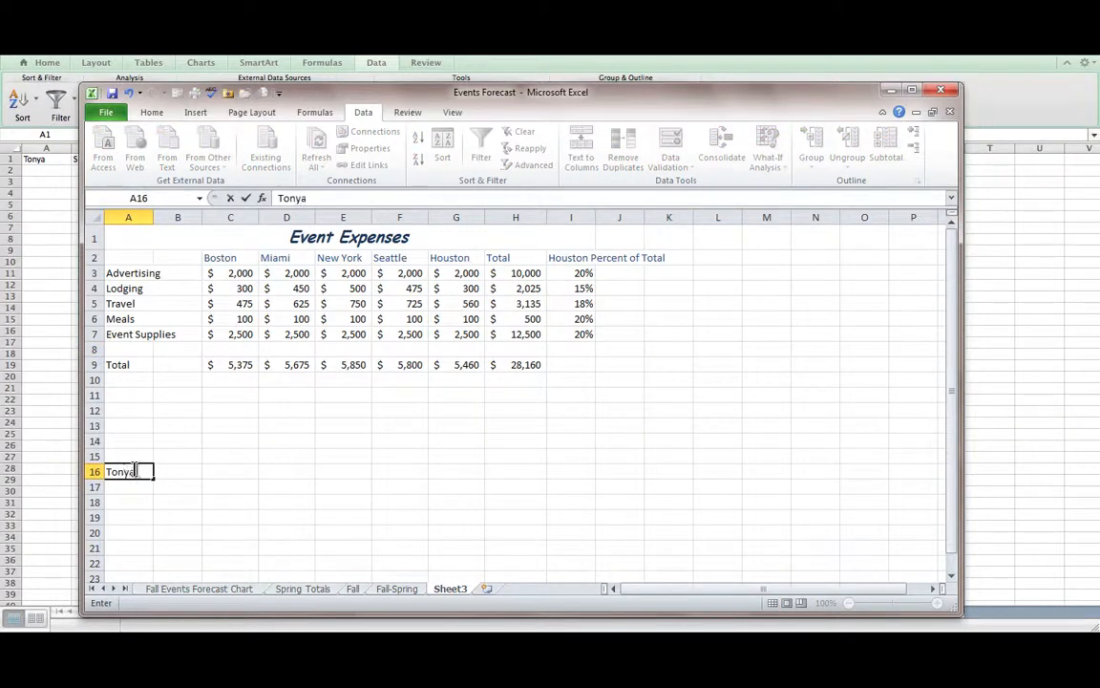
{"action": "left_click", "coordinate": [132, 470]}
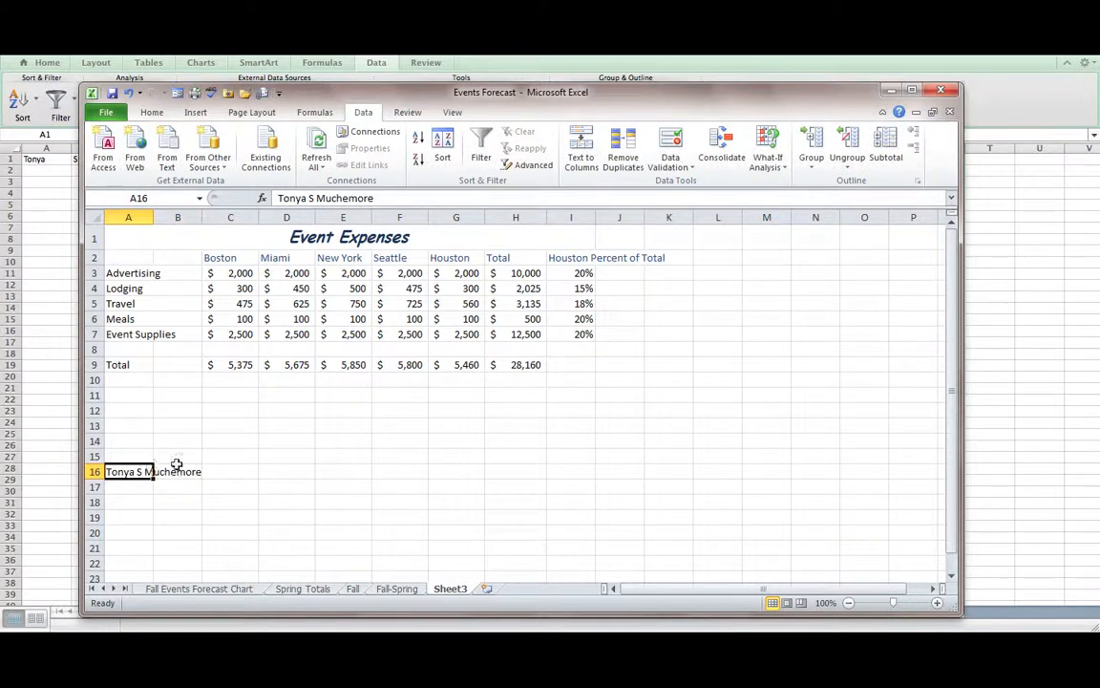
- Split the name into columns with Text to Columns (Fixed width), then minimize the workbook window
{"action": "left_click", "coordinate": [581, 154]}
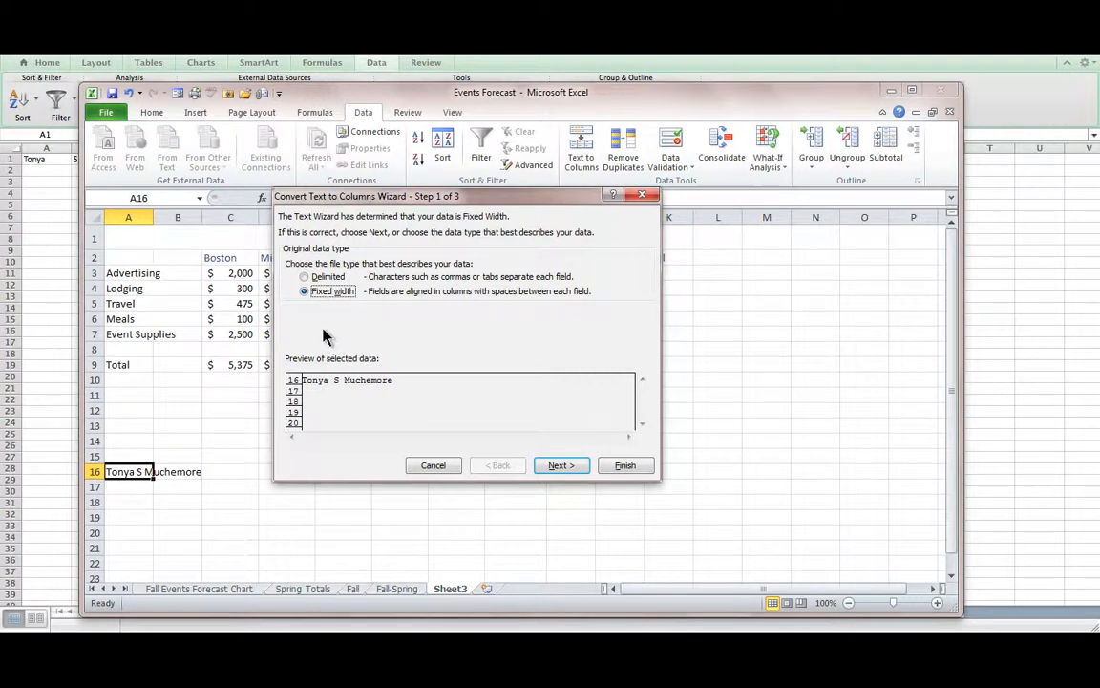
{"action": "left_click", "coordinate": [560, 464]}
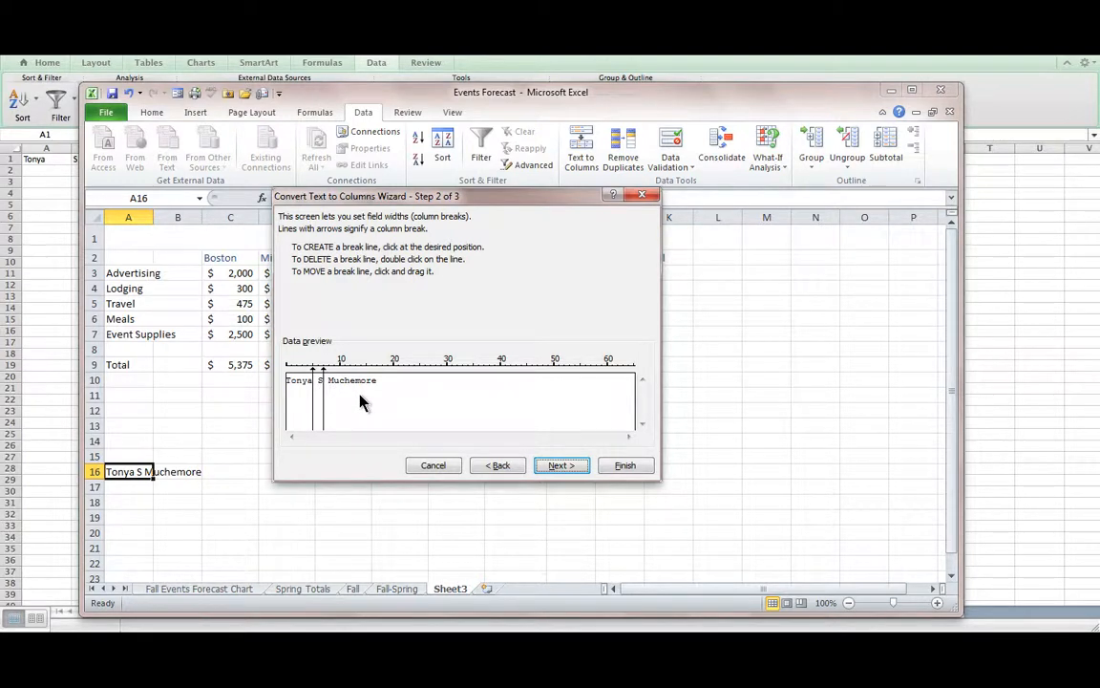
{"action": "left_click", "coordinate": [627, 466]}
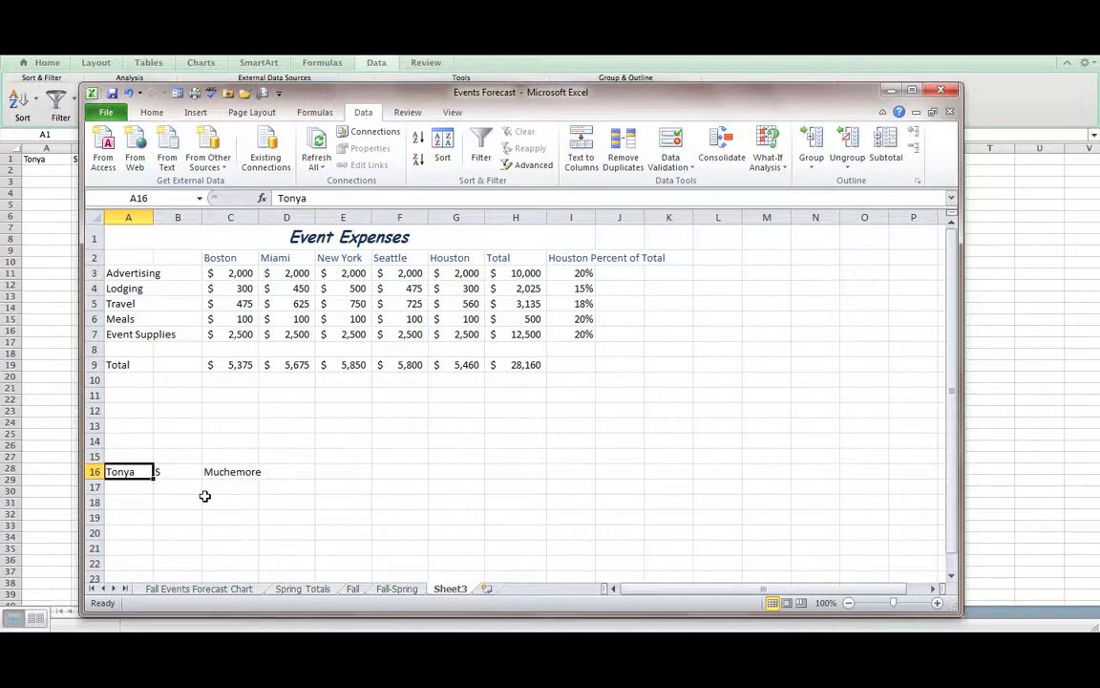
{"action": "left_click", "coordinate": [889, 91]}
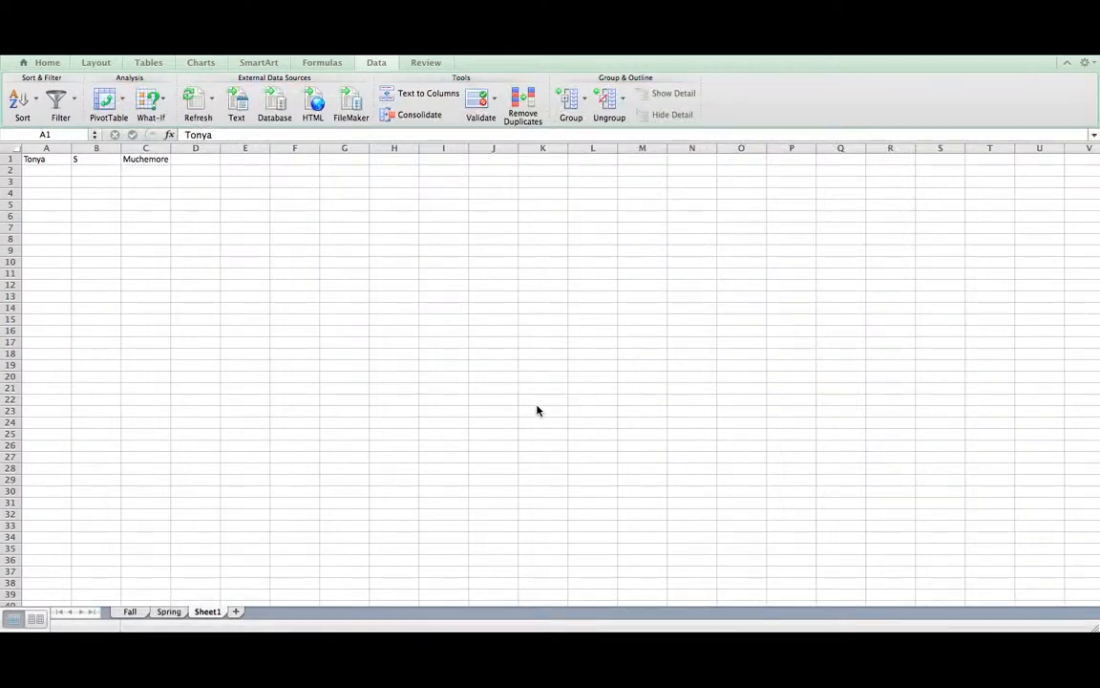
- Delete the entire row 1 holding the split name in A1:C1, then select A1
{"action": "left_click", "coordinate": [47, 164]}
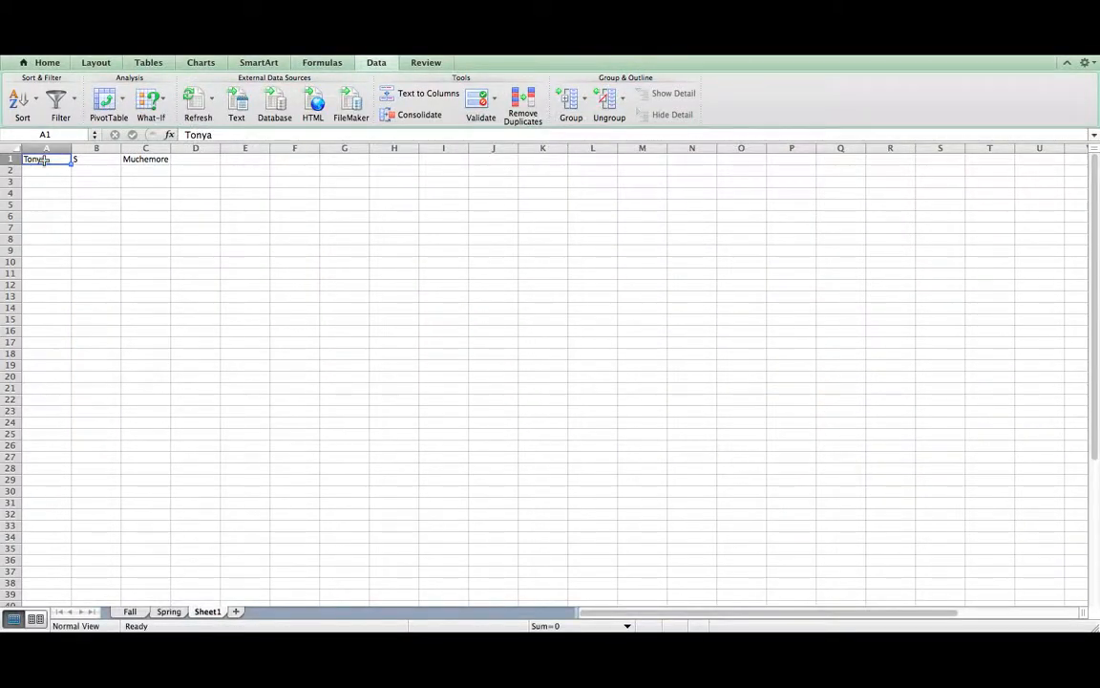
{"action": "left_click_drag", "start_coordinate": [46, 160], "coordinate": [129, 160]}
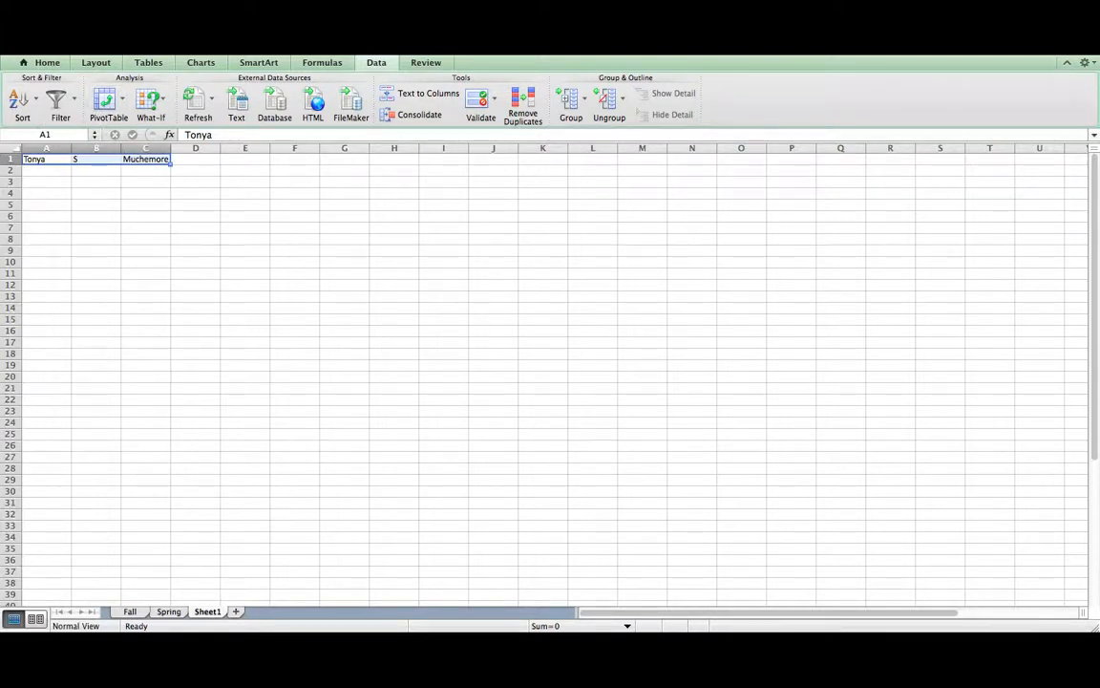
{"action": "left_click", "coordinate": [125, 55]}
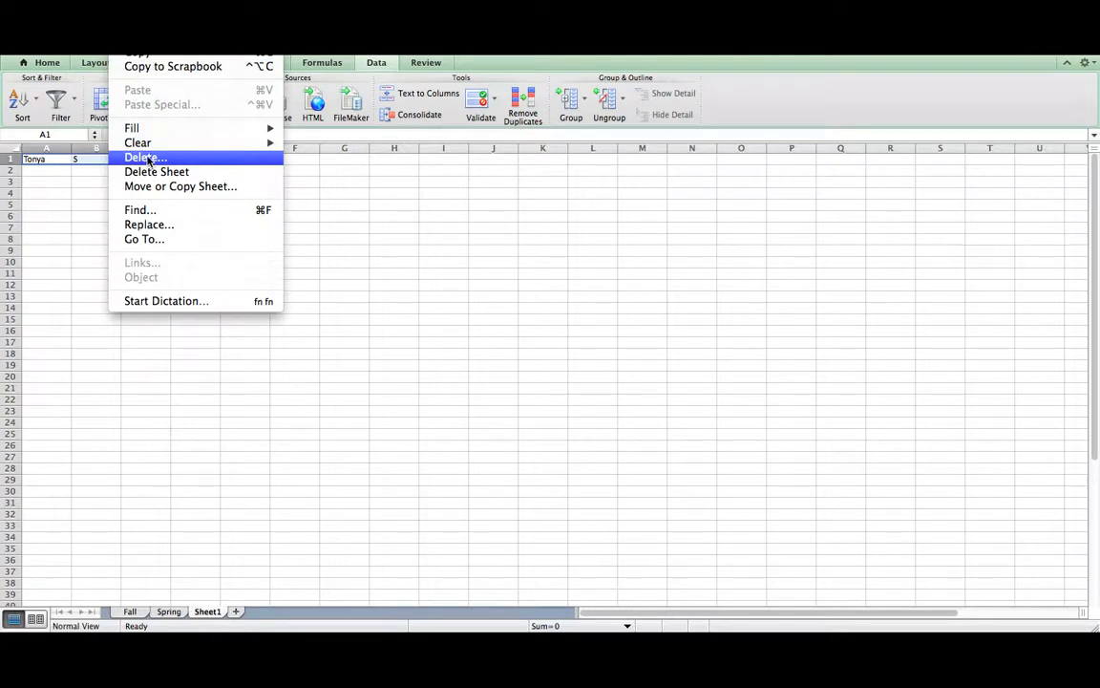
{"action": "left_click", "coordinate": [145, 158]}
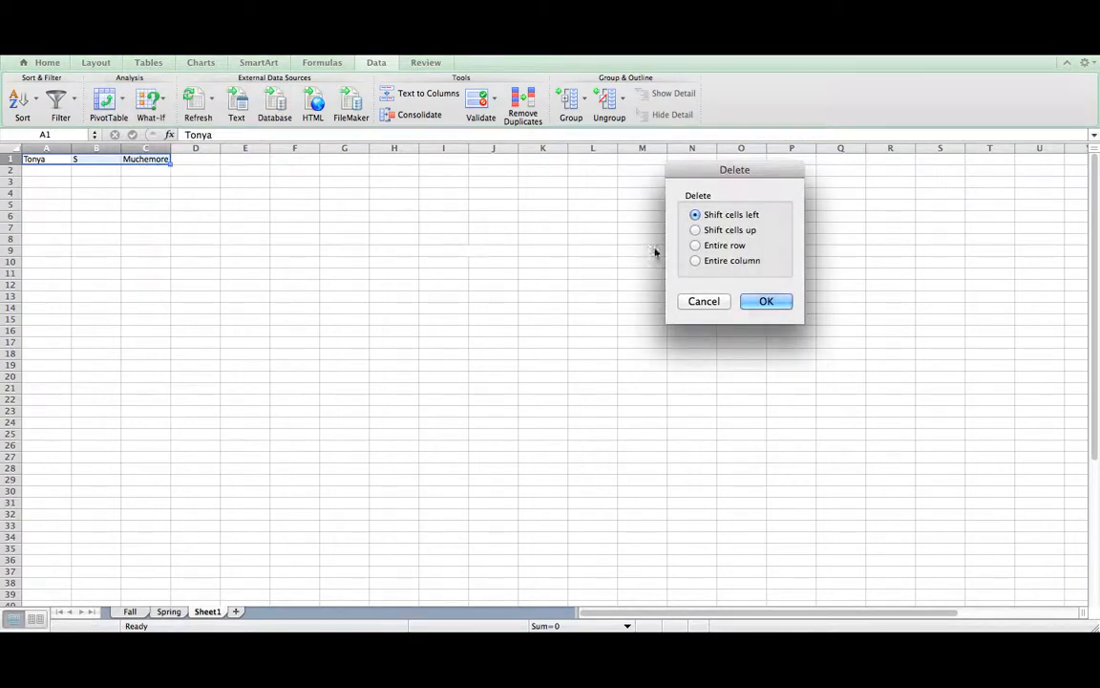
{"action": "left_click", "coordinate": [694, 246]}
{"action": "left_click", "coordinate": [766, 301]}
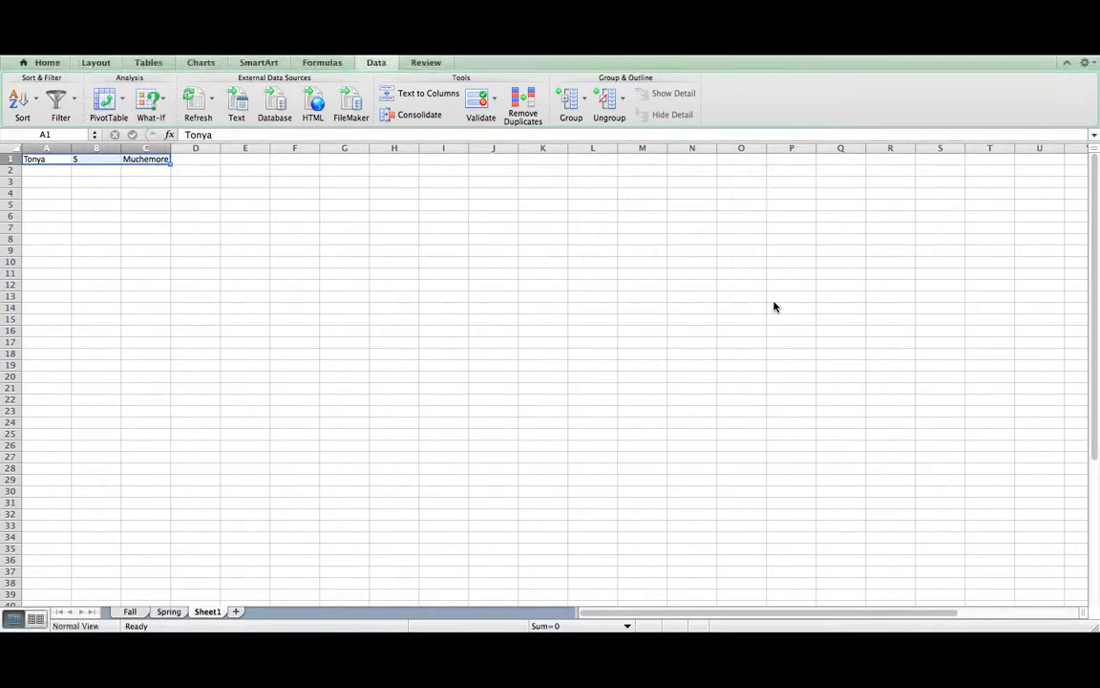
{"action": "left_click", "coordinate": [56, 162]}
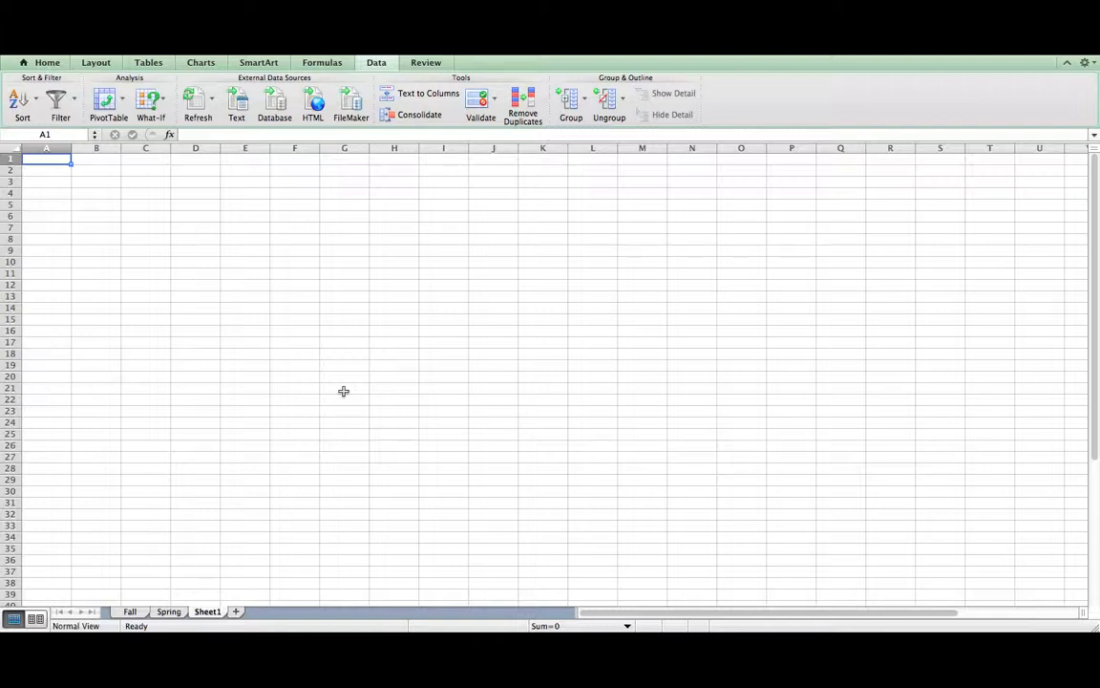
- Enter the title 'Event Expenses' and headers Boston, Miami, New York, Seattle, Houston, Total in row 2
{"action": "type", "text": "Ev"}
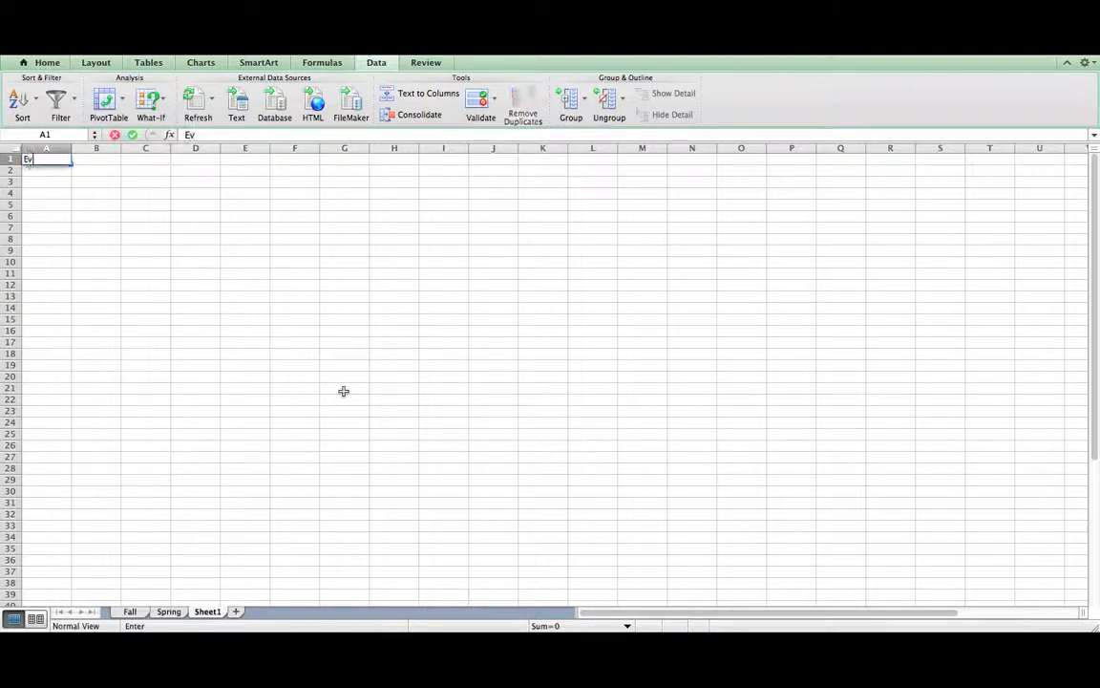
{"action": "type", "text": "ent Expenses"}
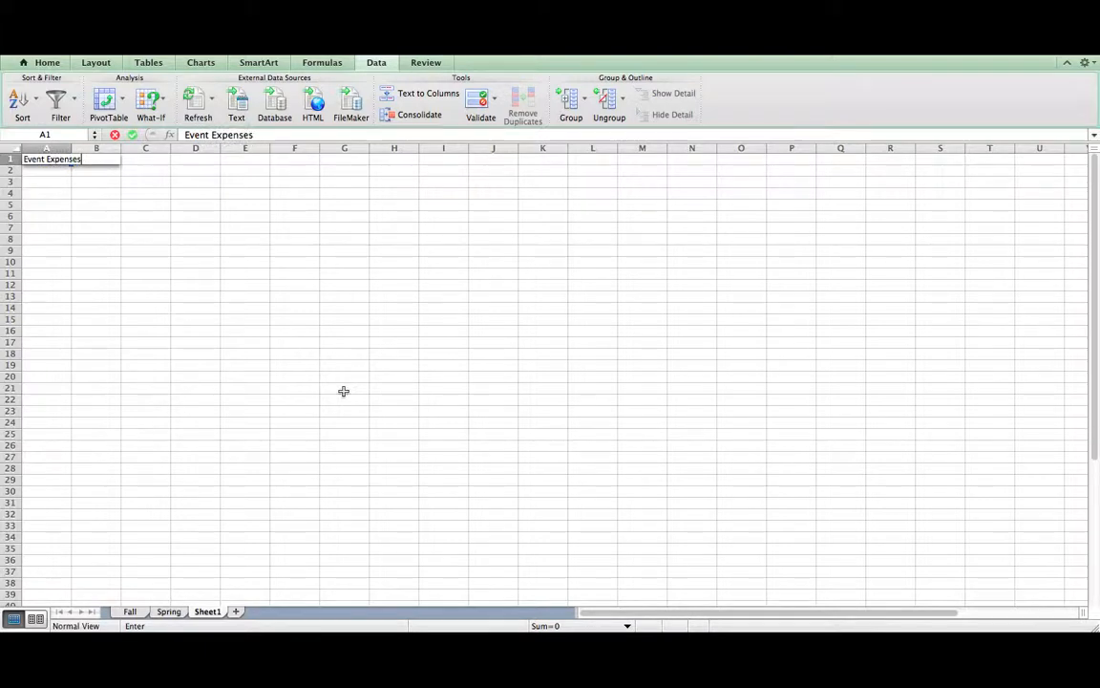
{"action": "key", "text": "Return"}
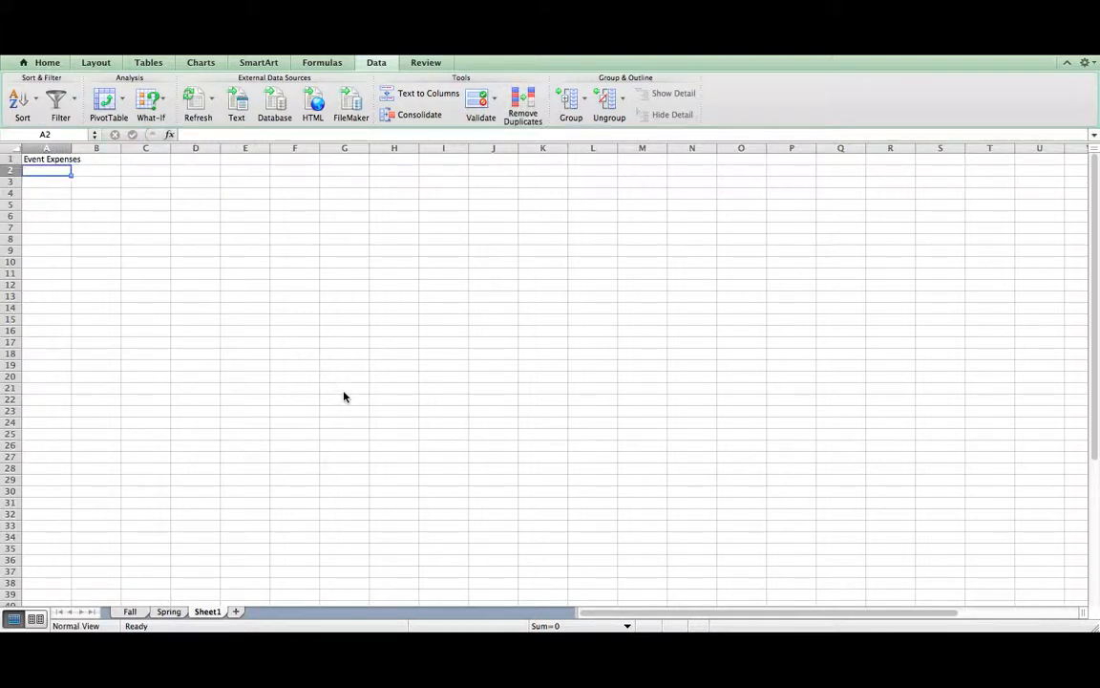
{"action": "key", "text": "Right"}
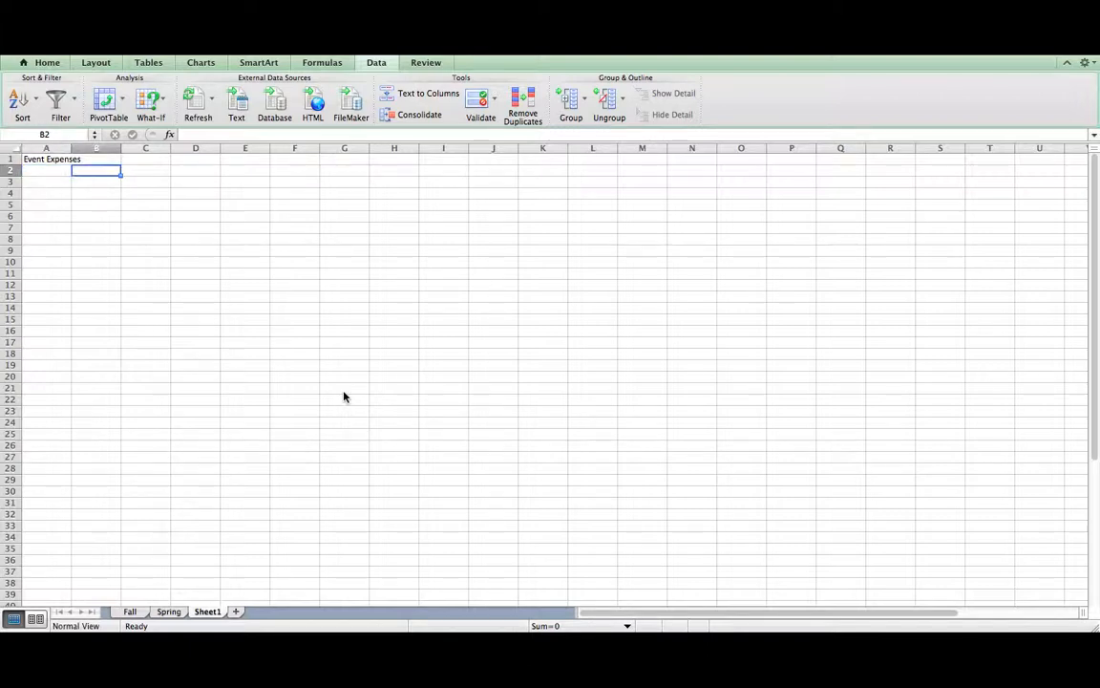
{"action": "type", "text": "Boston"}
{"action": "key", "text": "Right"}
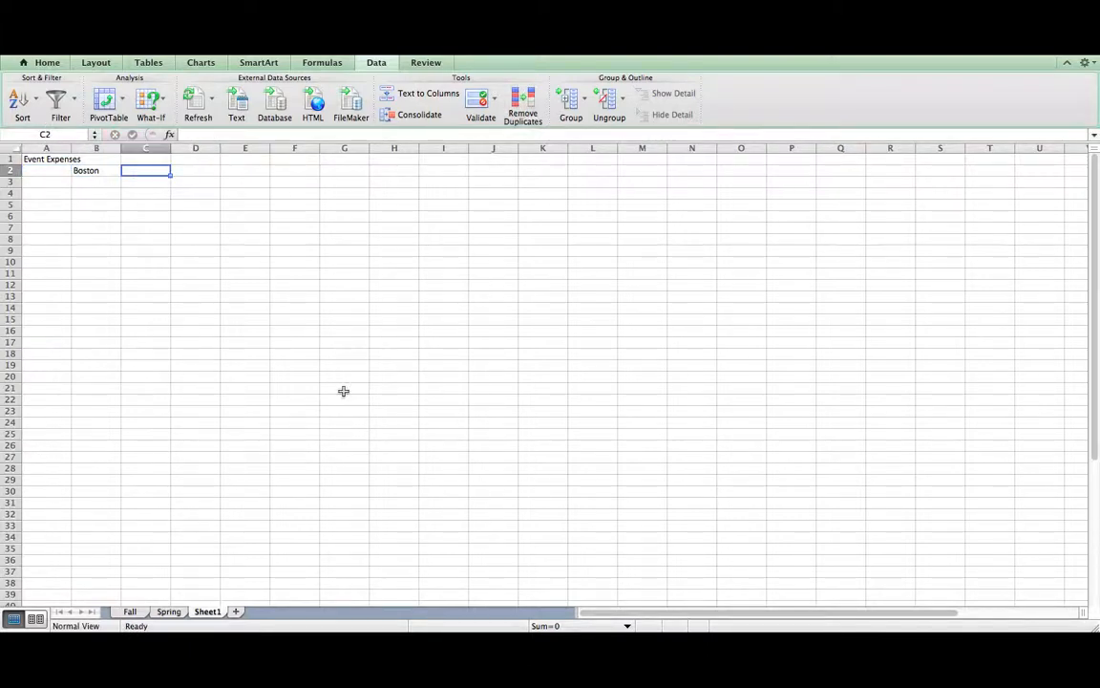
{"action": "type", "text": "Miami"}
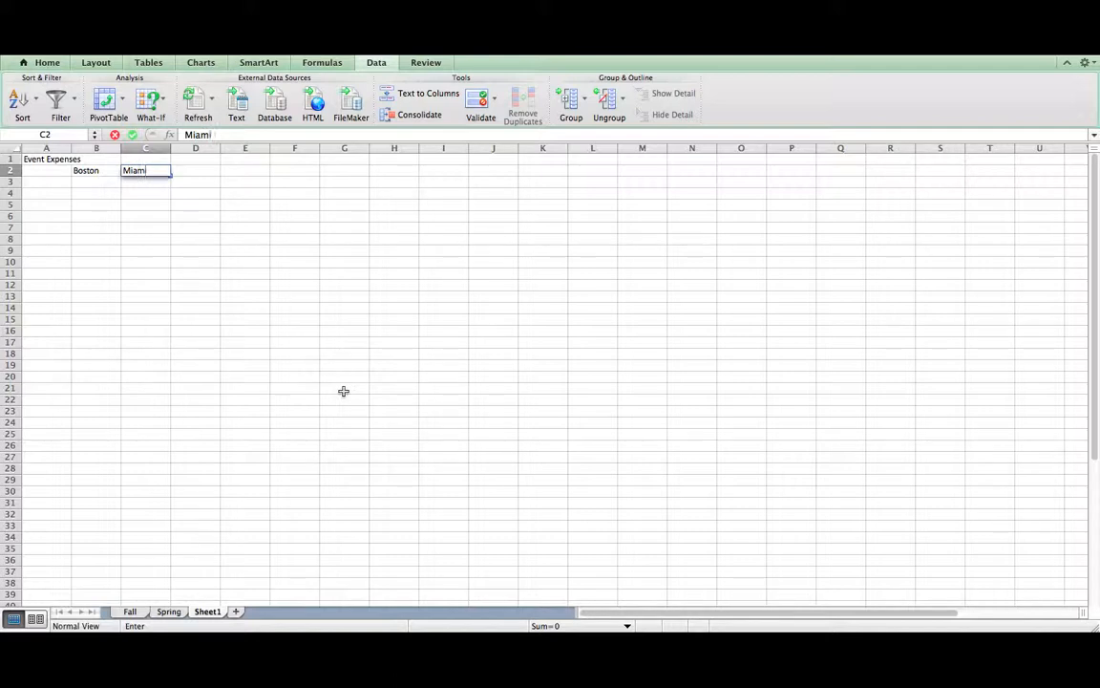
{"action": "key", "text": "Right"}
{"action": "type", "text": "Ne"}
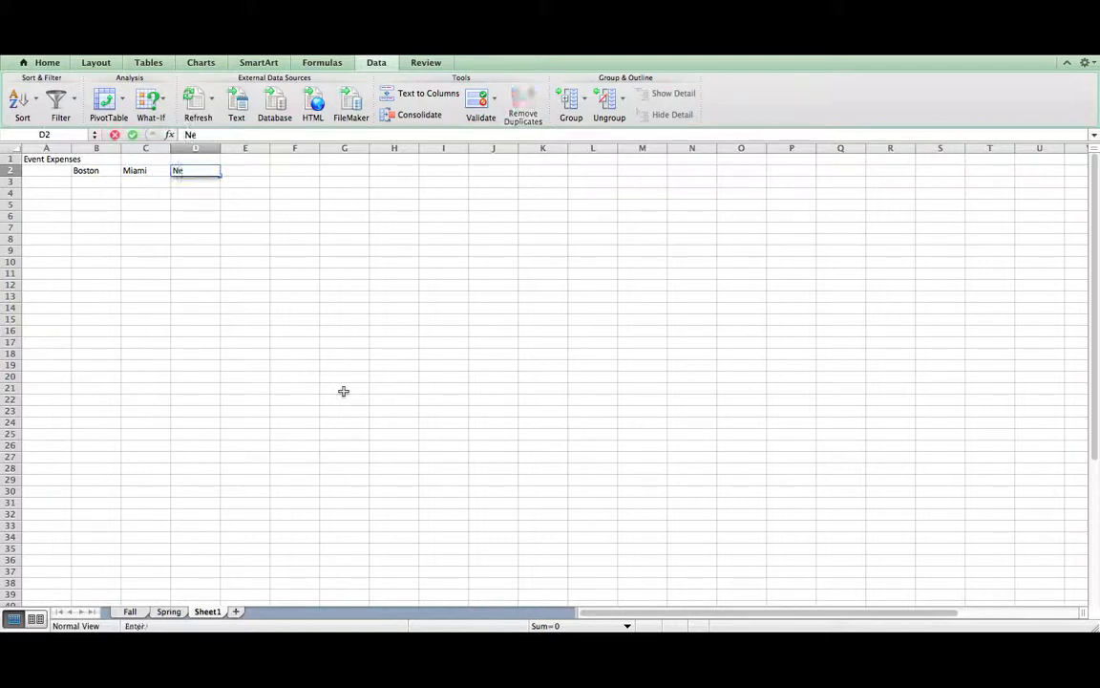
{"action": "type", "text": "w York"}
{"action": "key", "text": "Right"}
{"action": "type", "text": "Seattle"}
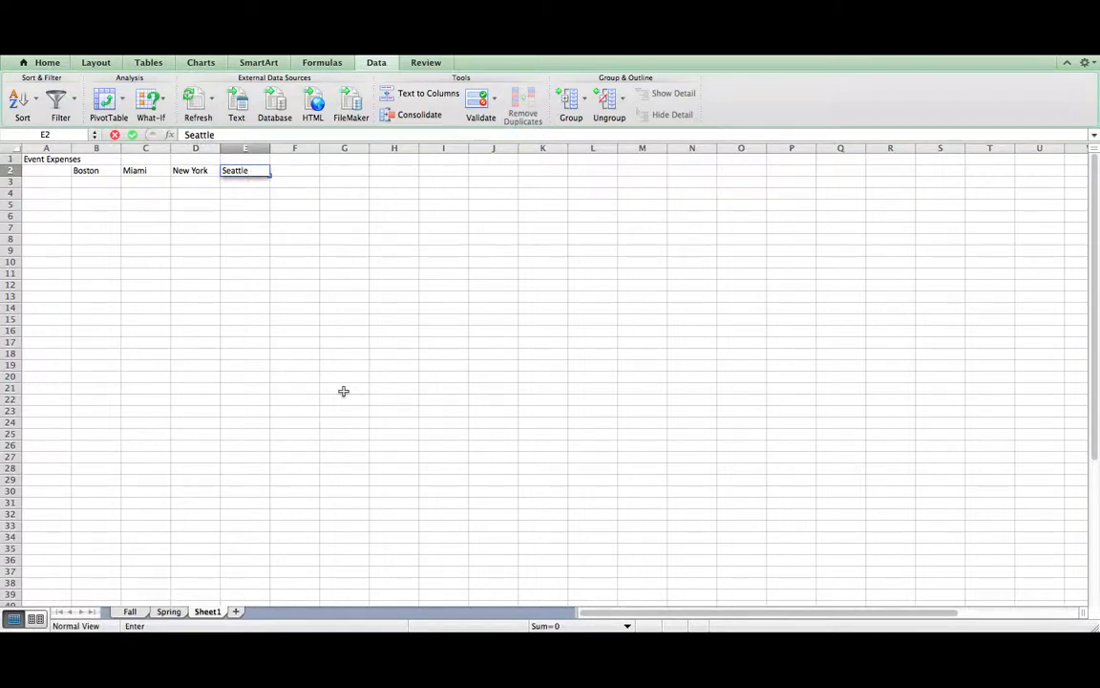
{"action": "key", "text": "Right"}
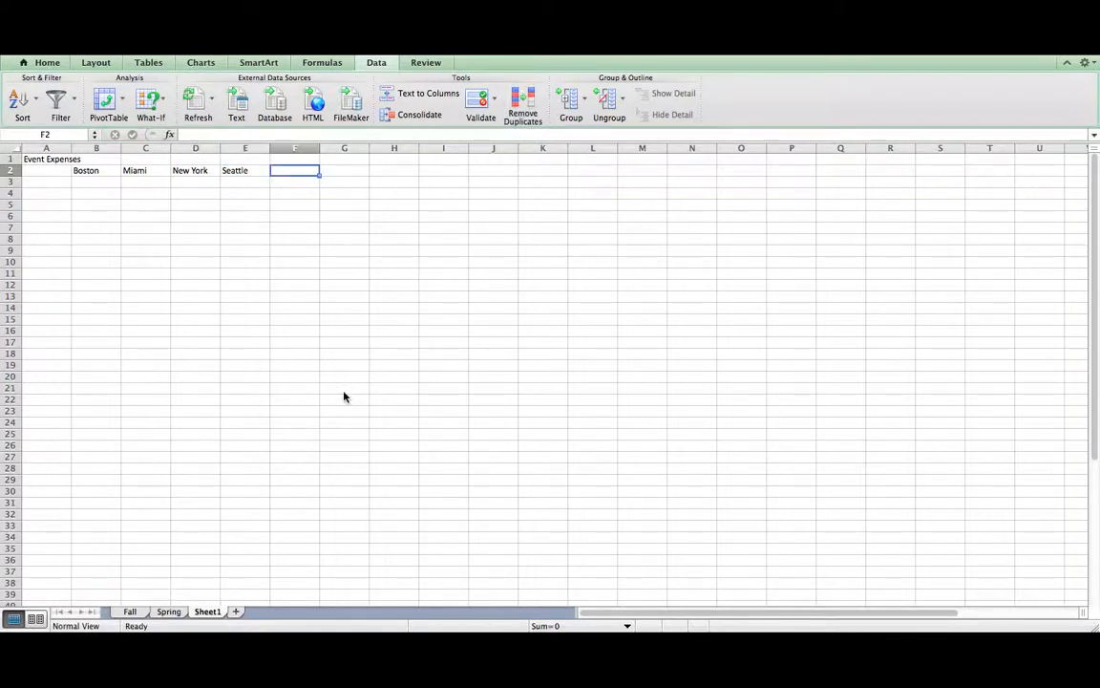
{"action": "type", "text": "Houston"}
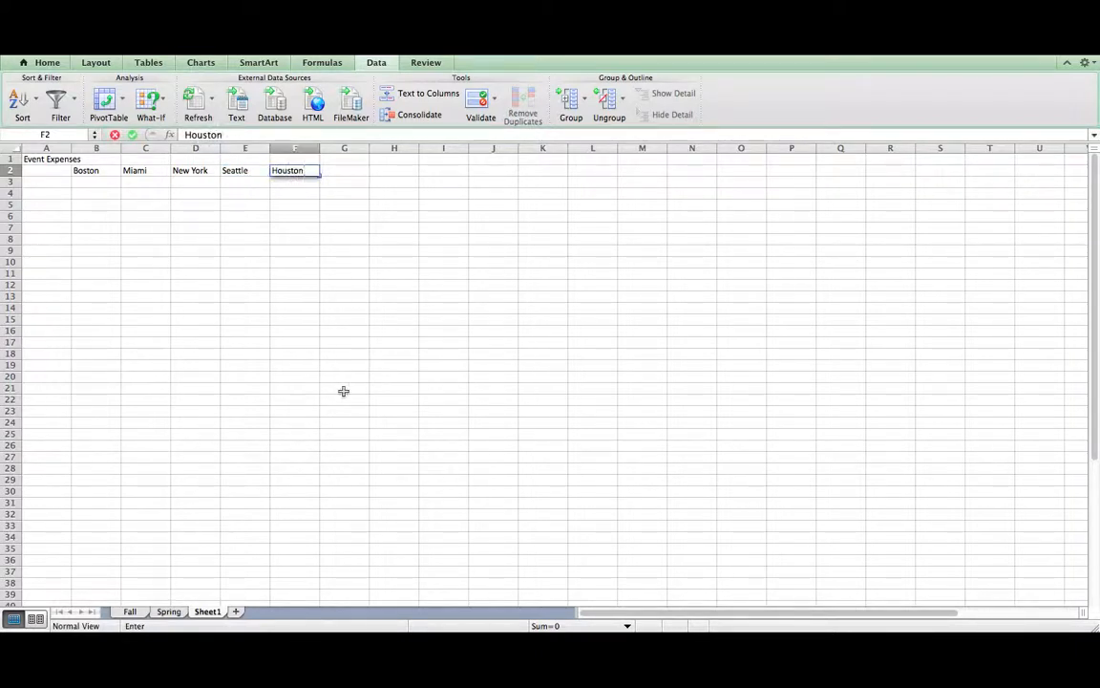
{"action": "key", "text": "Right"}
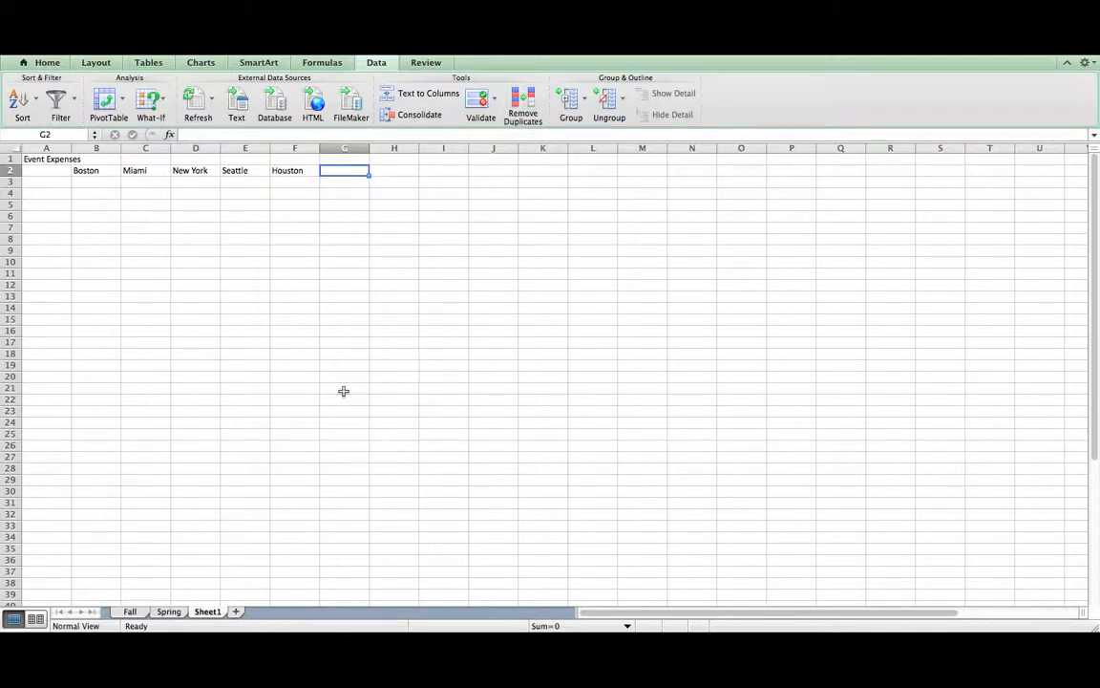
{"action": "type", "text": "Total"}
{"action": "key", "text": "Return"}
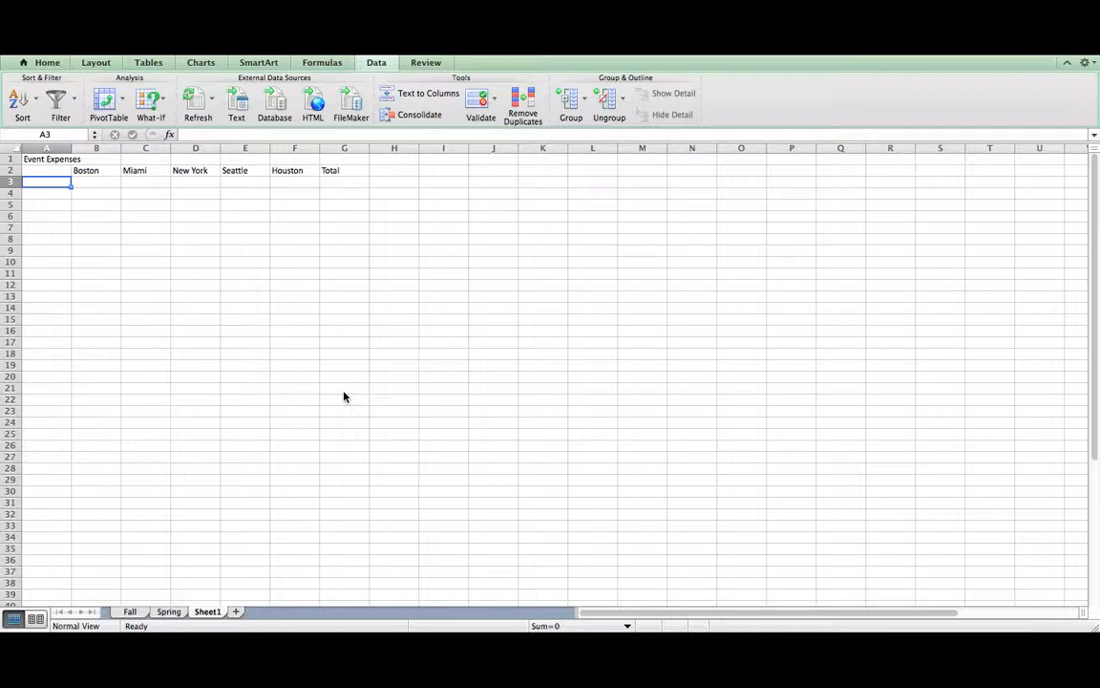
- Enter row labels Advertising, Lodging, Travel, Meals and Event Supplies in A3:A7
{"action": "type", "text": "Advertisi"}
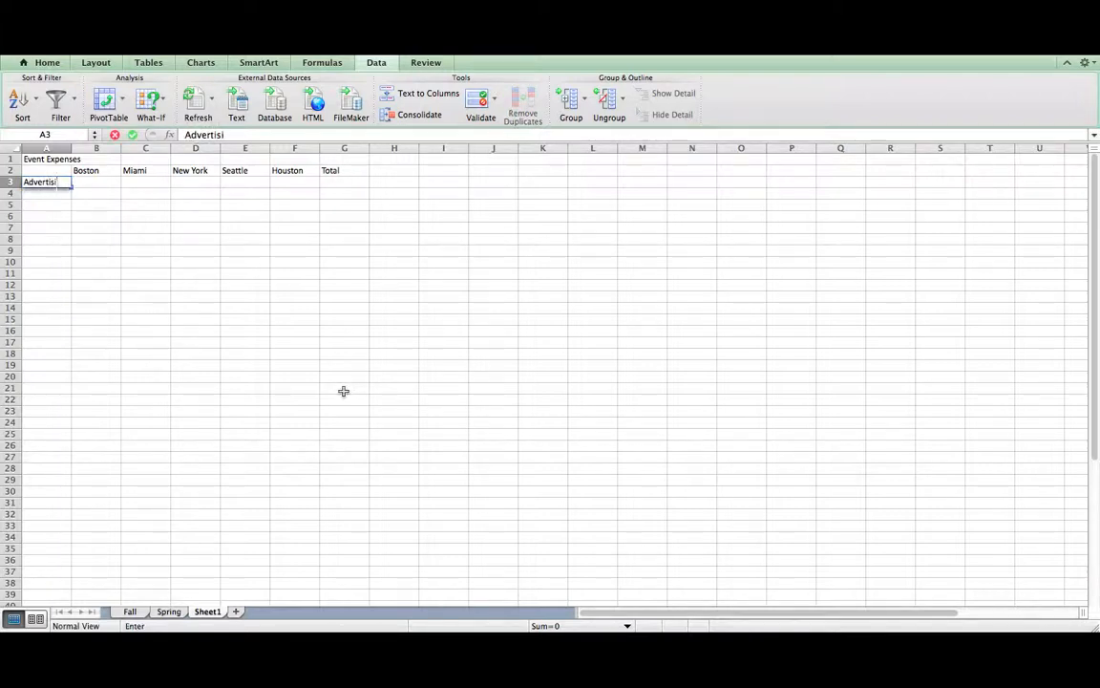
{"action": "type", "text": "ng"}
{"action": "key", "text": "Return"}
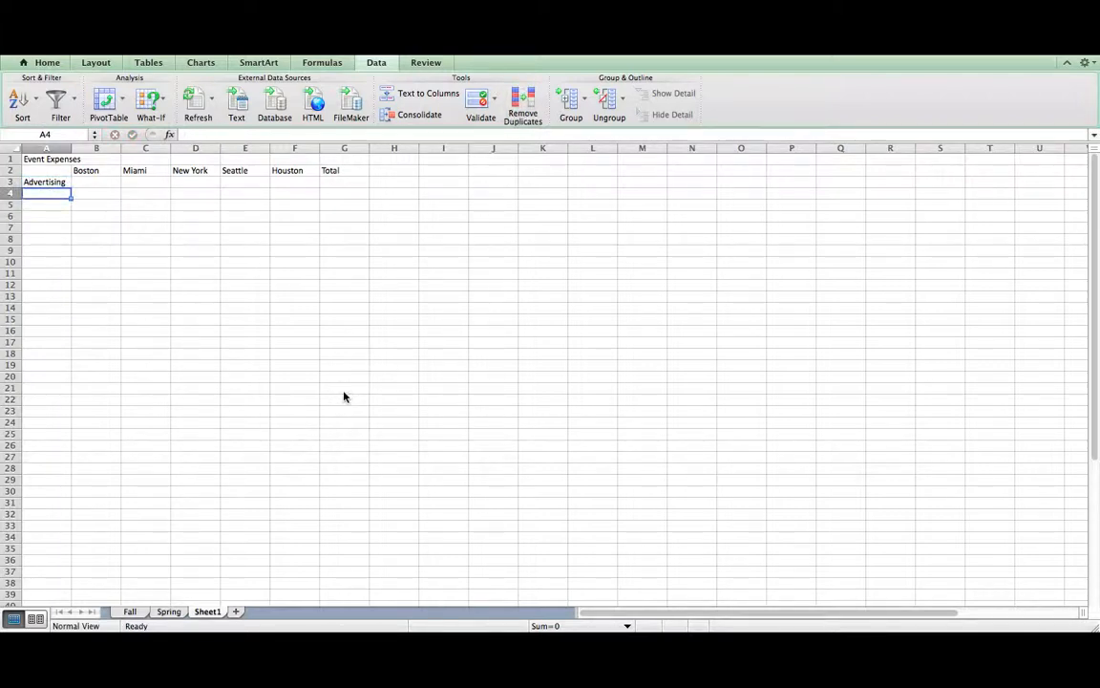
{"action": "type", "text": "Lodging"}
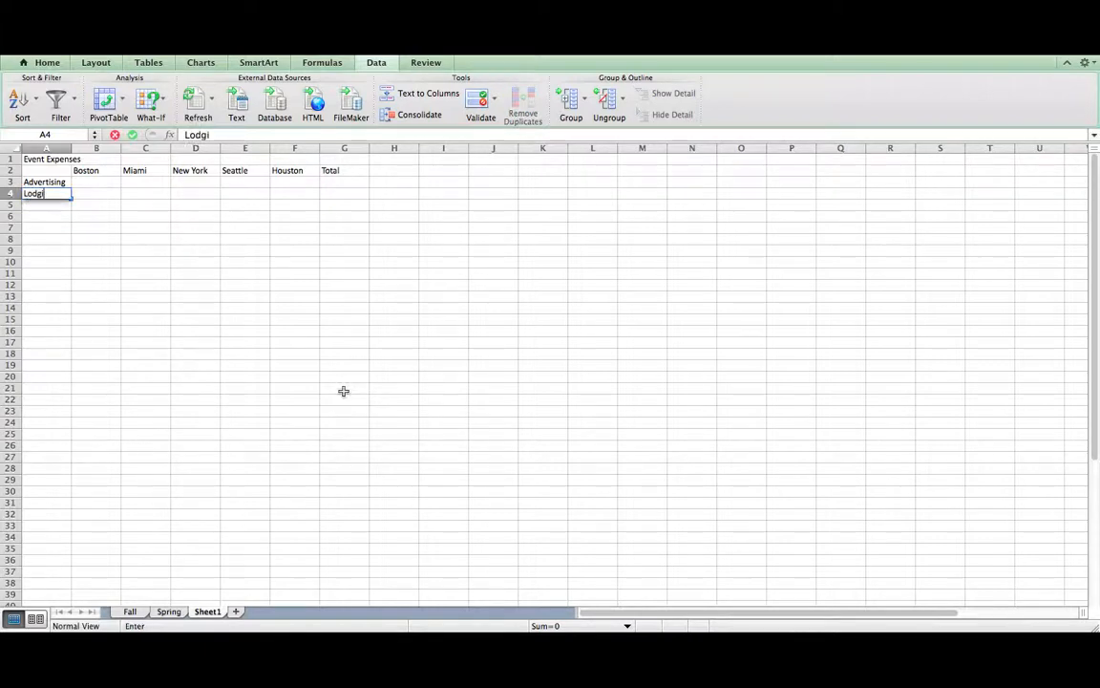
{"action": "key", "text": "Return"}
{"action": "type", "text": "Travel"}
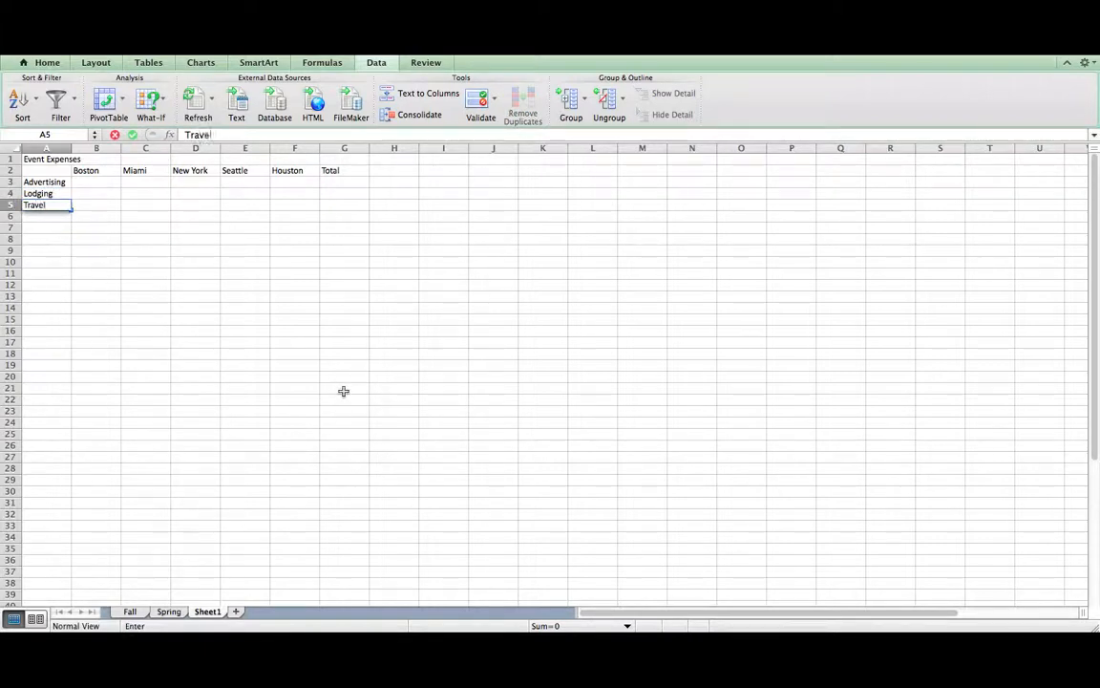
{"action": "key", "text": "Return"}
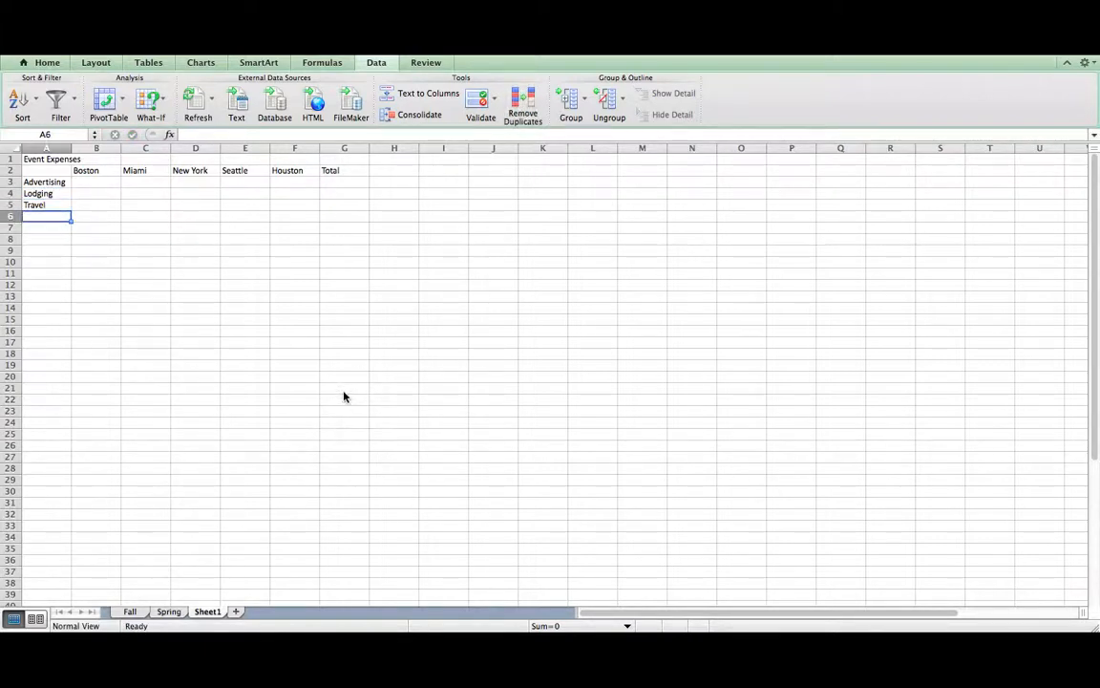
{"action": "type", "text": "Meals"}
{"action": "key", "text": "Return"}
{"action": "type", "text": "Even"}
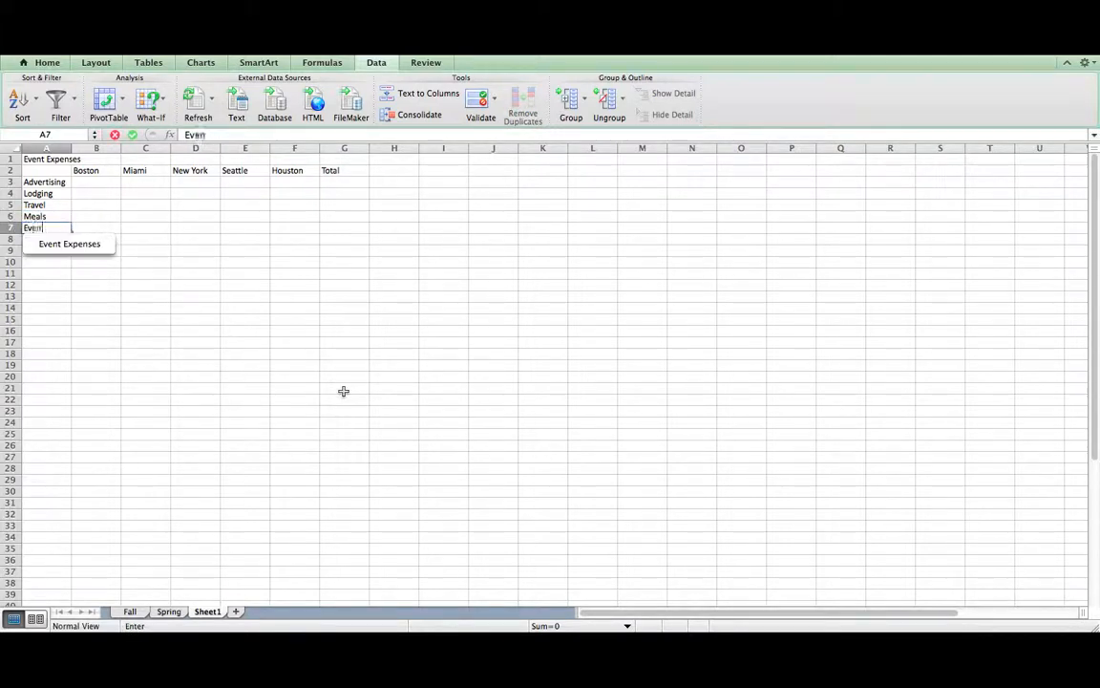
{"action": "type", "text": "t Supplies"}
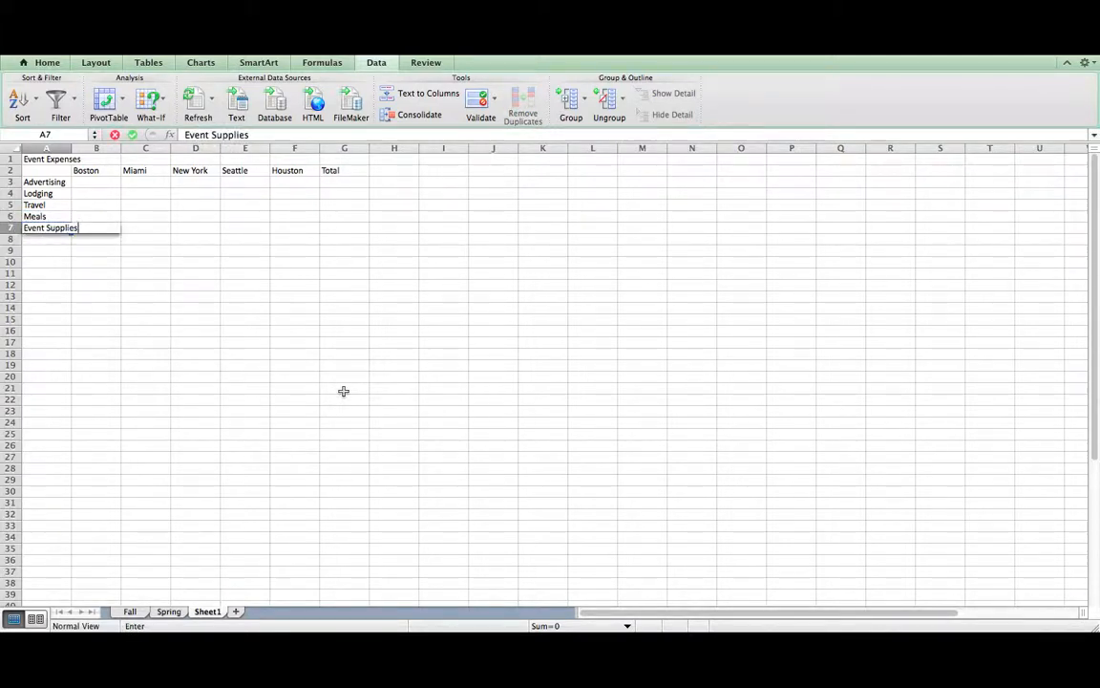
{"action": "key", "text": "Tab"}
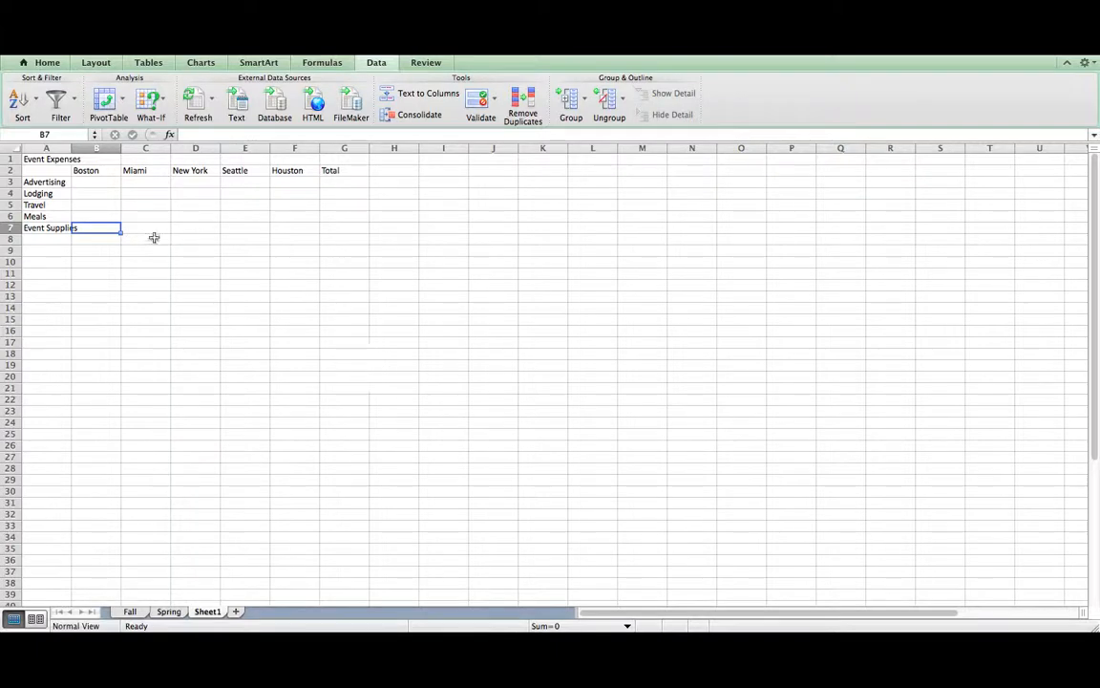
{"action": "left_click", "coordinate": [100, 182]}
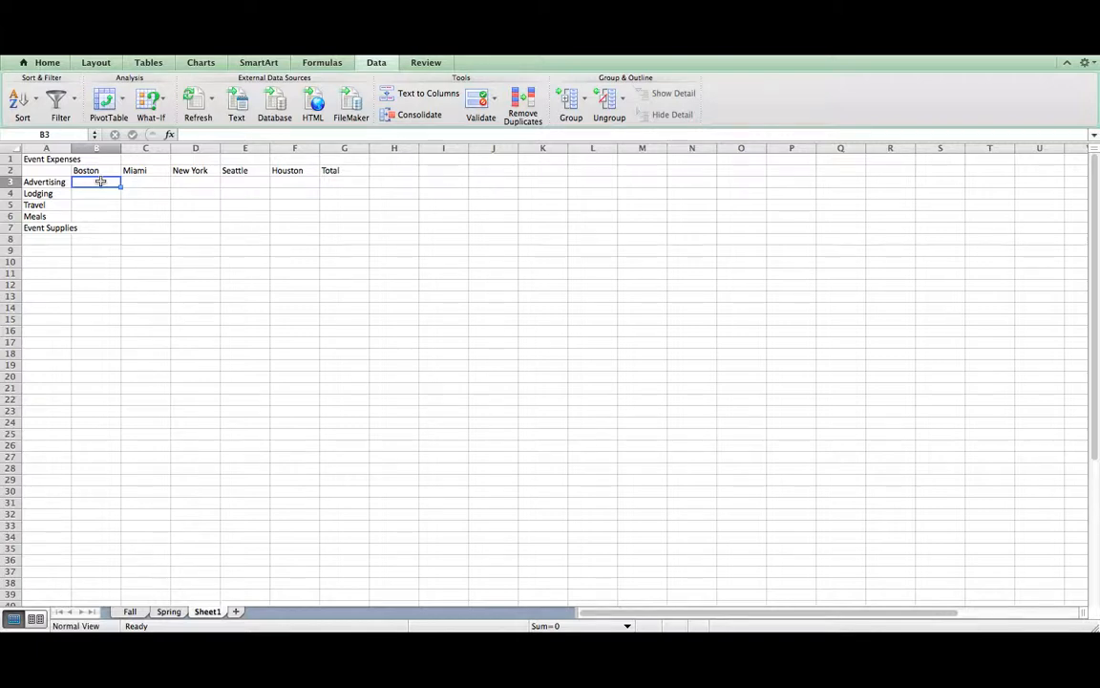
- Enter 2000 Advertising for Boston and copy it across to Houston
{"action": "type", "text": "2000"}
{"action": "key", "text": "Tab"}
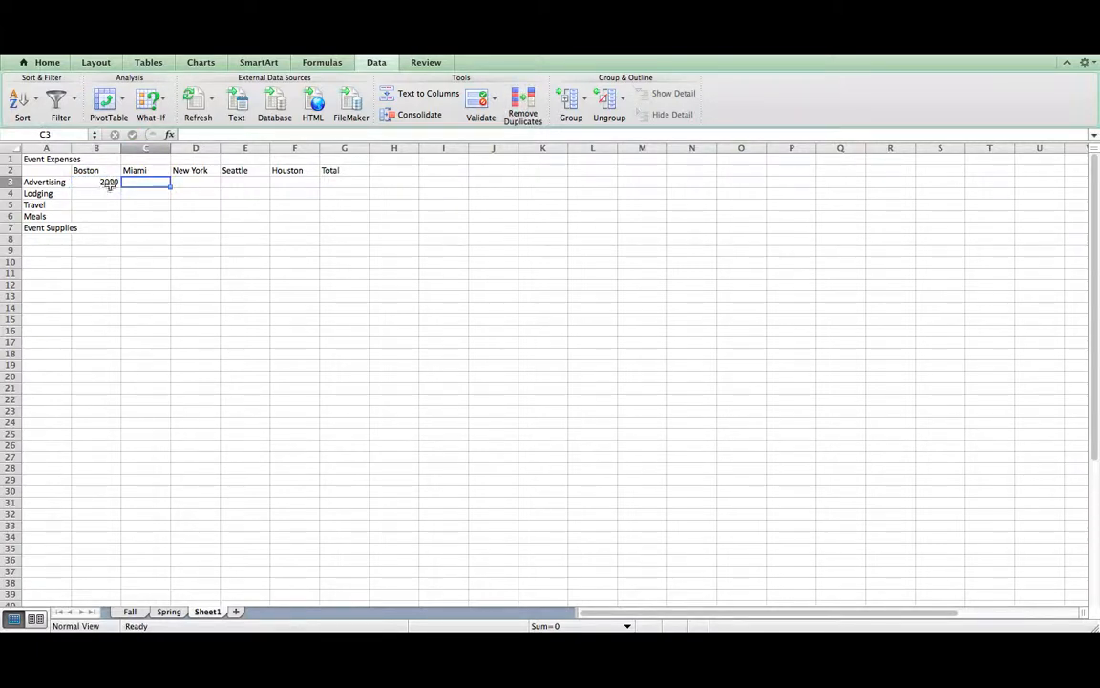
{"action": "left_click", "coordinate": [106, 183]}
{"action": "key", "text": "super+c"}
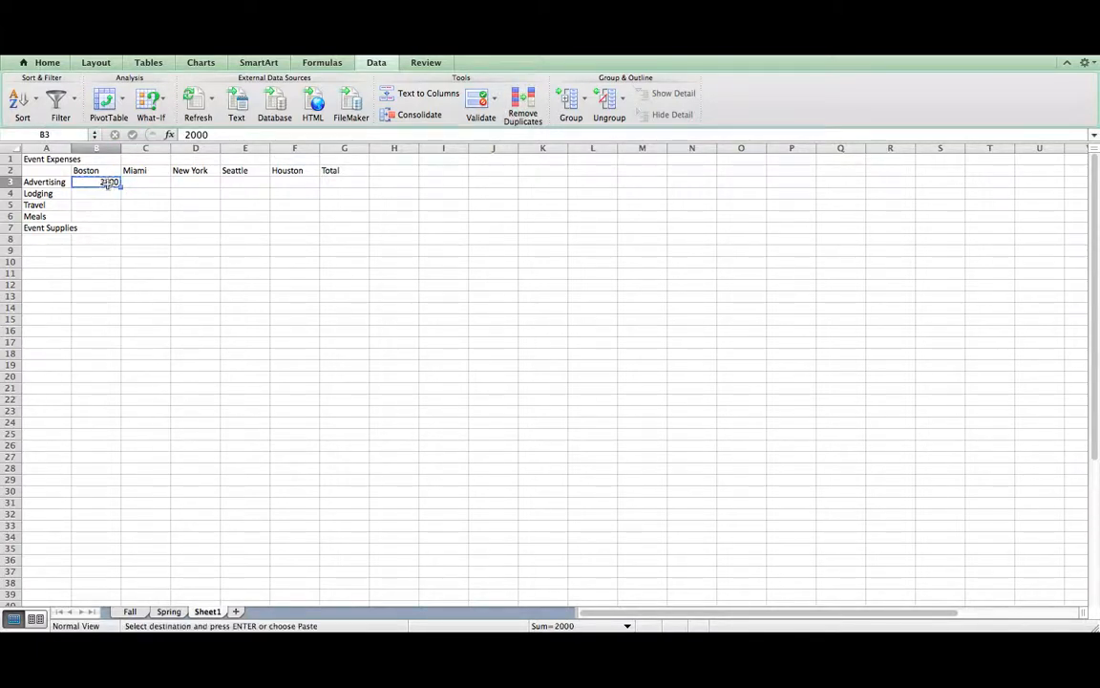
{"action": "left_click_drag", "start_coordinate": [132, 182], "coordinate": [296, 180]}
{"action": "key", "text": "super+v"}
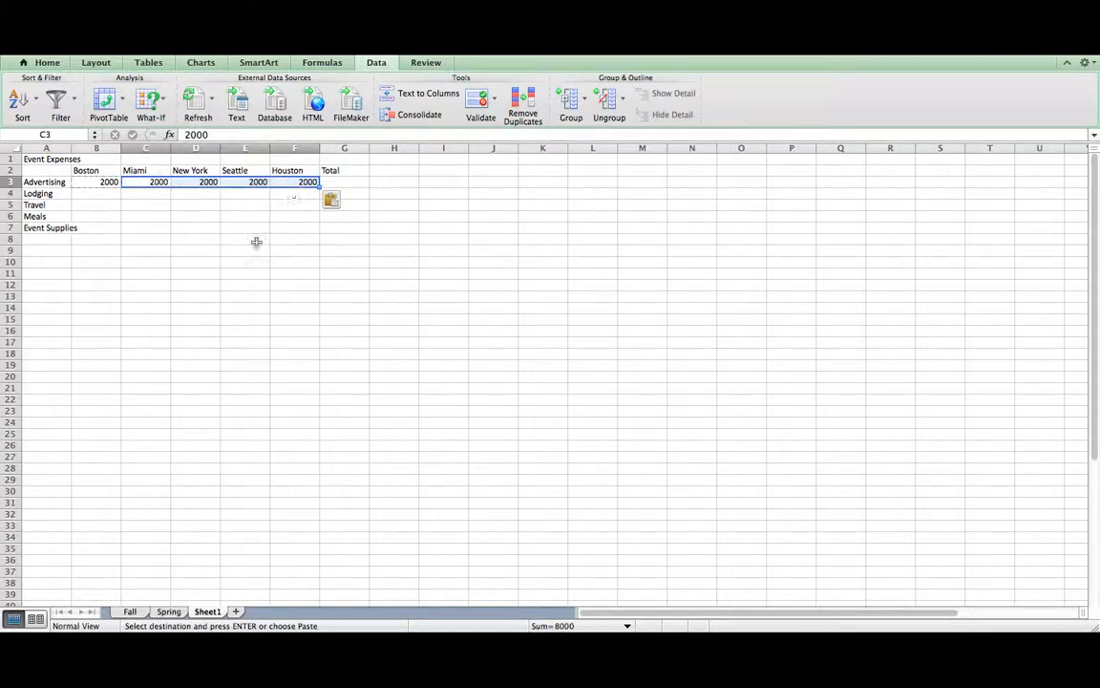
- Enter Lodging costs 300, 450, 500, 475 and 300 for the five cities
{"action": "left_click", "coordinate": [100, 195]}
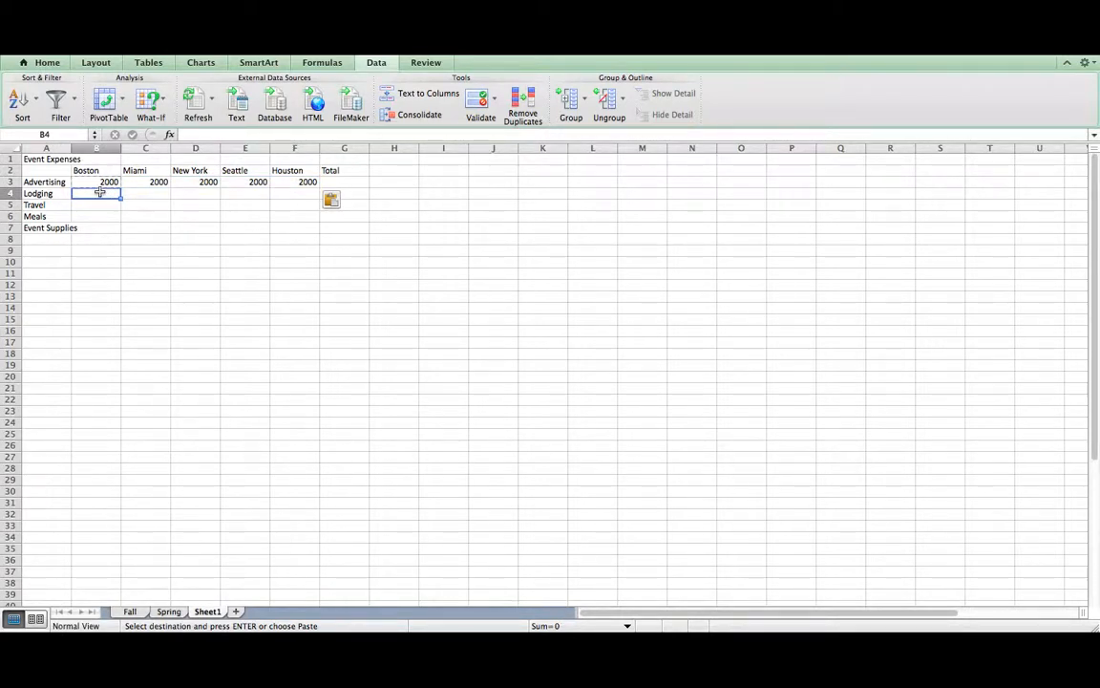
{"action": "type", "text": "300"}
{"action": "key", "text": "Tab"}
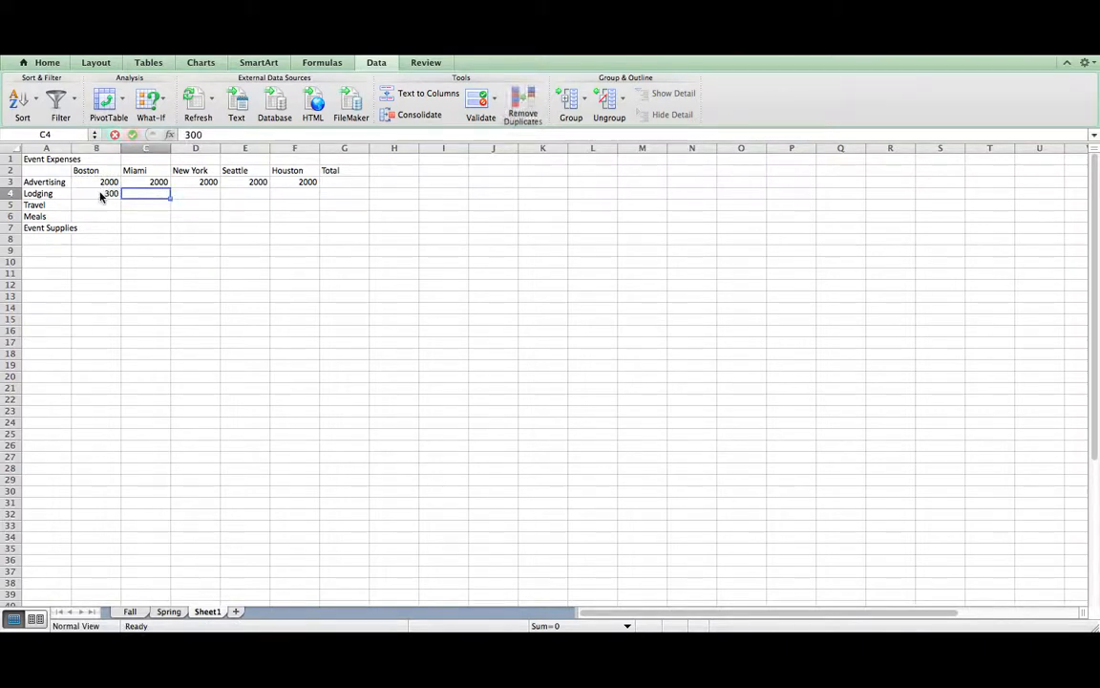
{"action": "type", "text": "450"}
{"action": "key", "text": "Tab"}
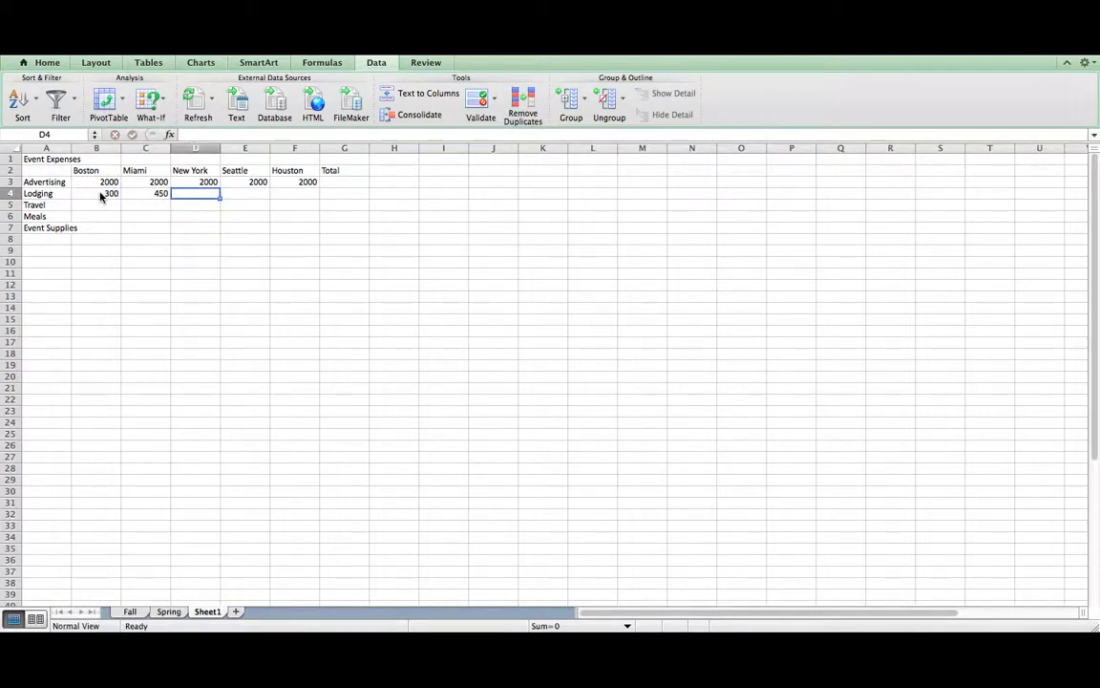
{"action": "type", "text": "500"}
{"action": "key", "text": "Tab"}
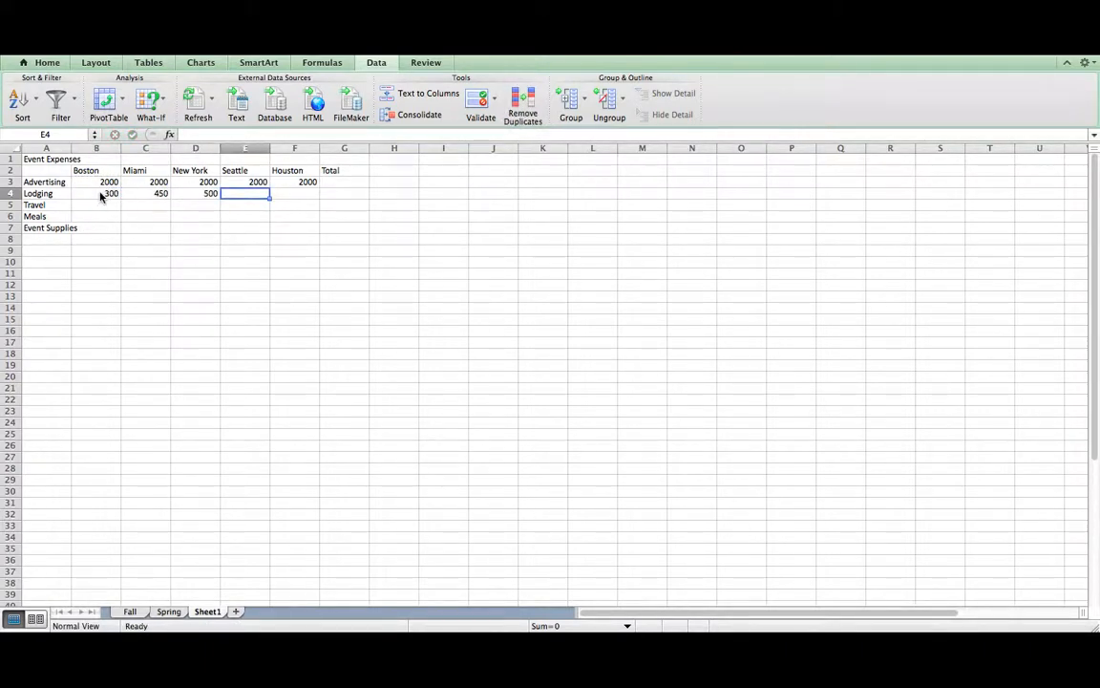
{"action": "type", "text": "475"}
{"action": "key", "text": "Tab"}
{"action": "type", "text": "300"}
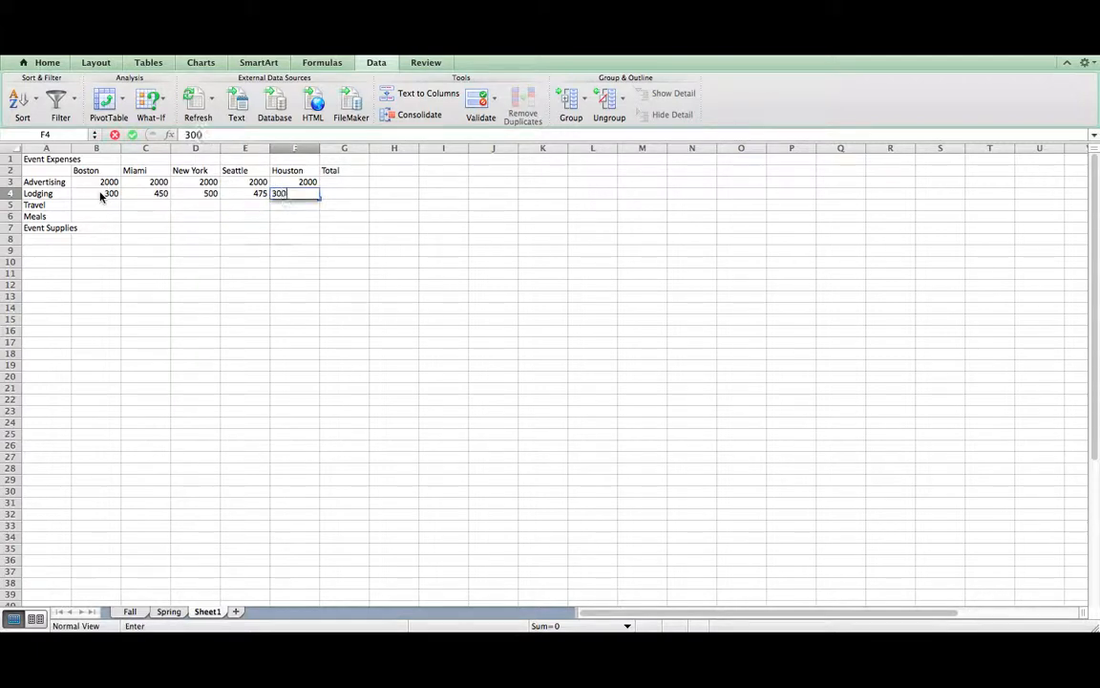
{"action": "key", "text": "Return"}
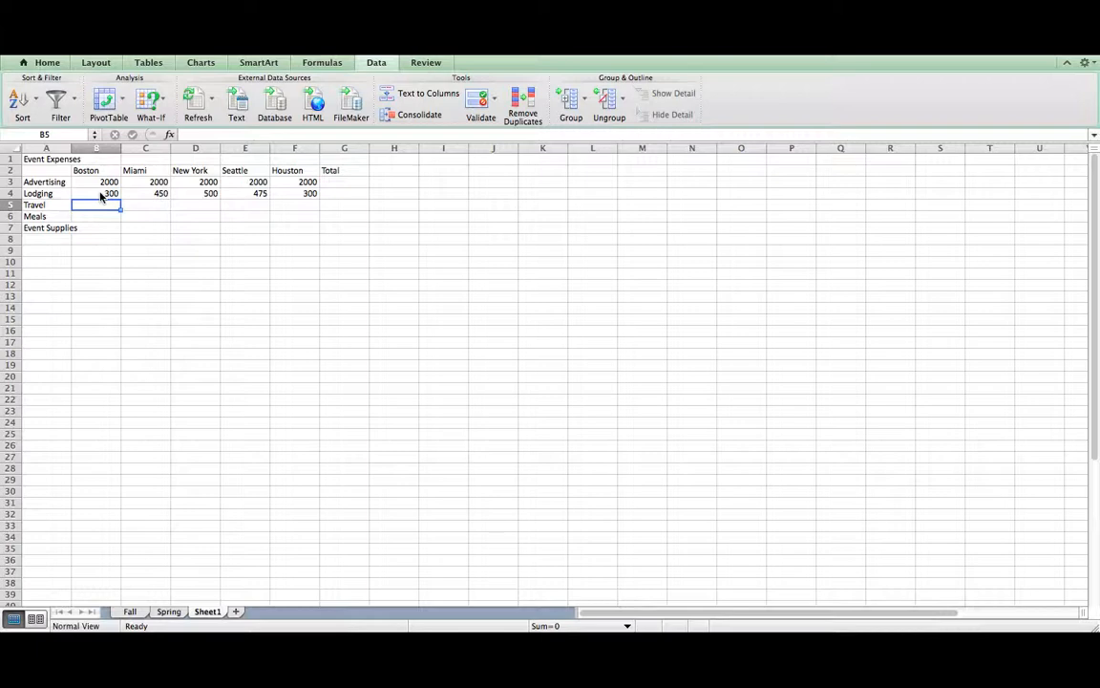
- Enter Travel costs 475, 625, 750, 725 and 560 for the five cities
{"action": "type", "text": "475"}
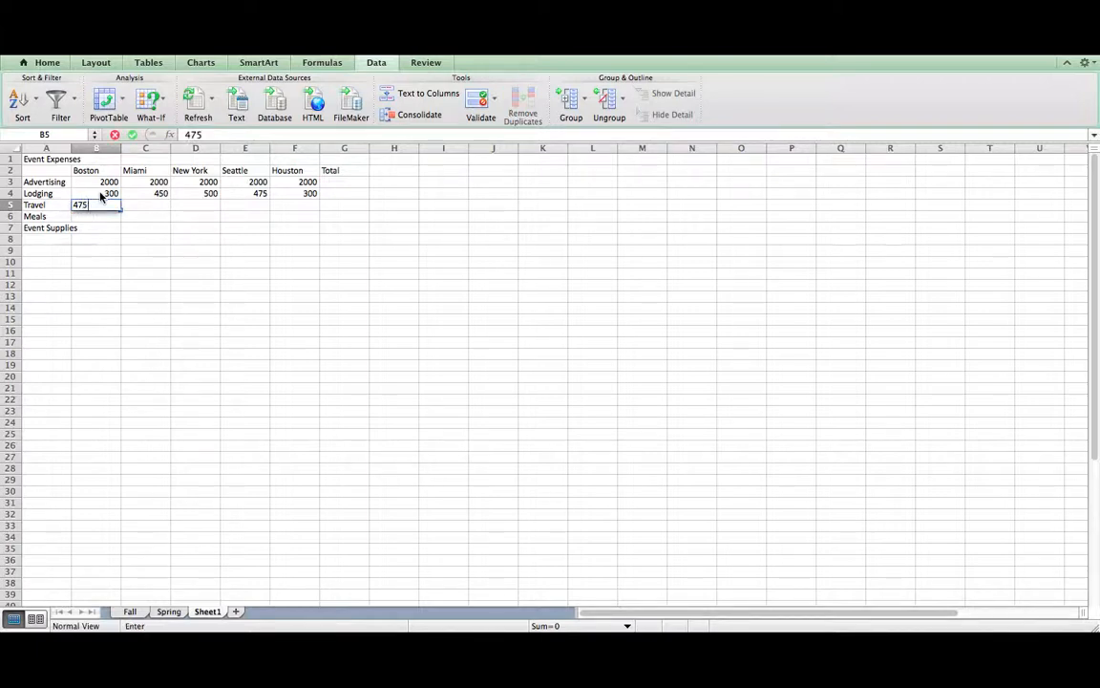
{"action": "key", "text": "Tab"}
{"action": "type", "text": "625"}
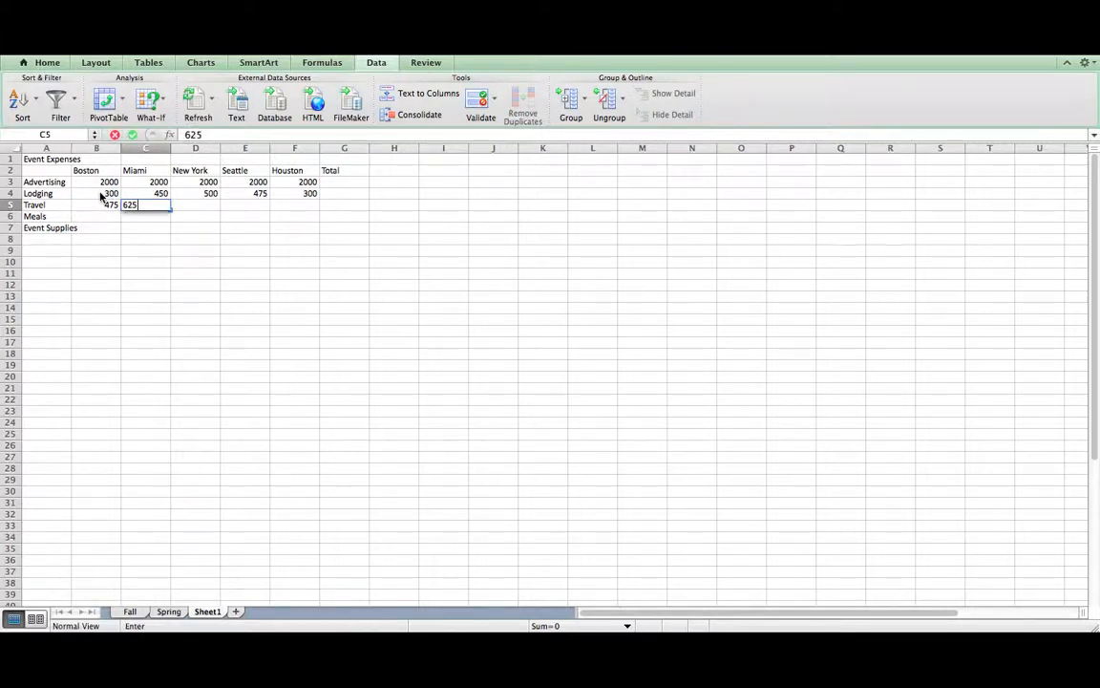
{"action": "key", "text": "Tab"}
{"action": "type", "text": "750"}
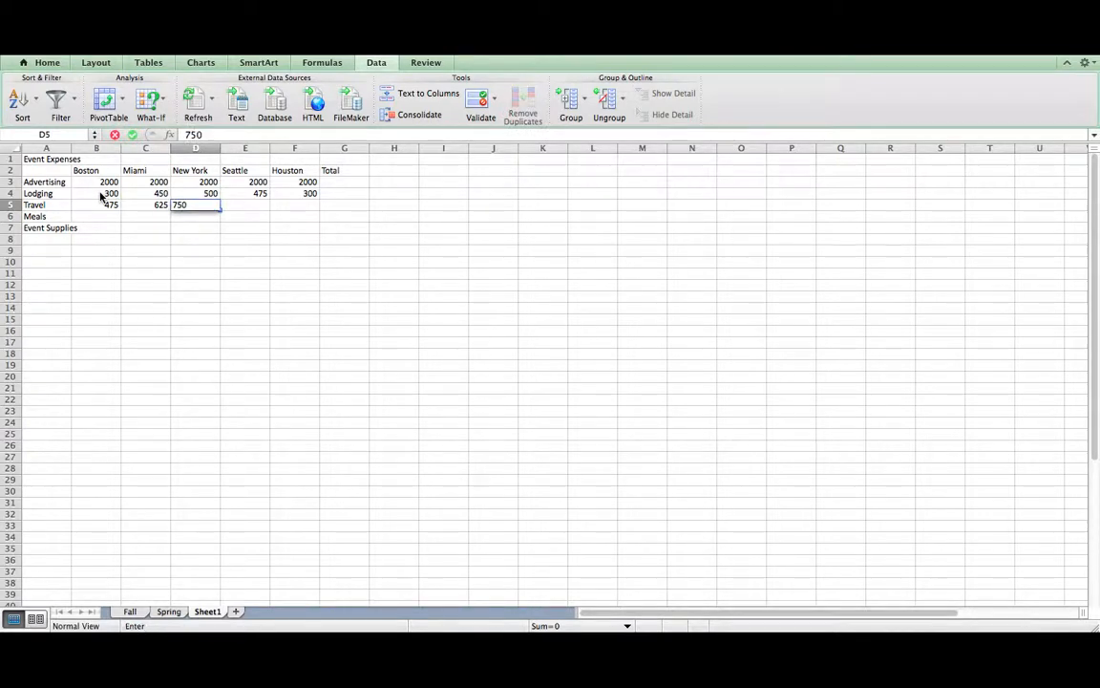
{"action": "key", "text": "Tab"}
{"action": "type", "text": "72"}
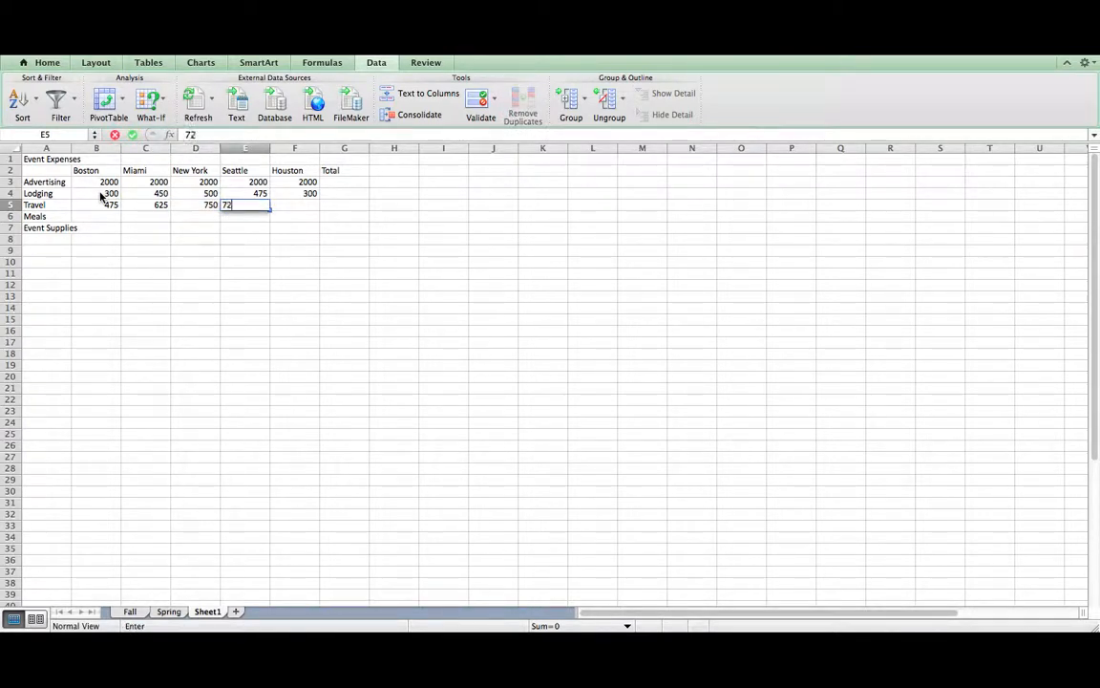
{"action": "type", "text": "5"}
{"action": "key", "text": "Tab"}
{"action": "type", "text": "56"}
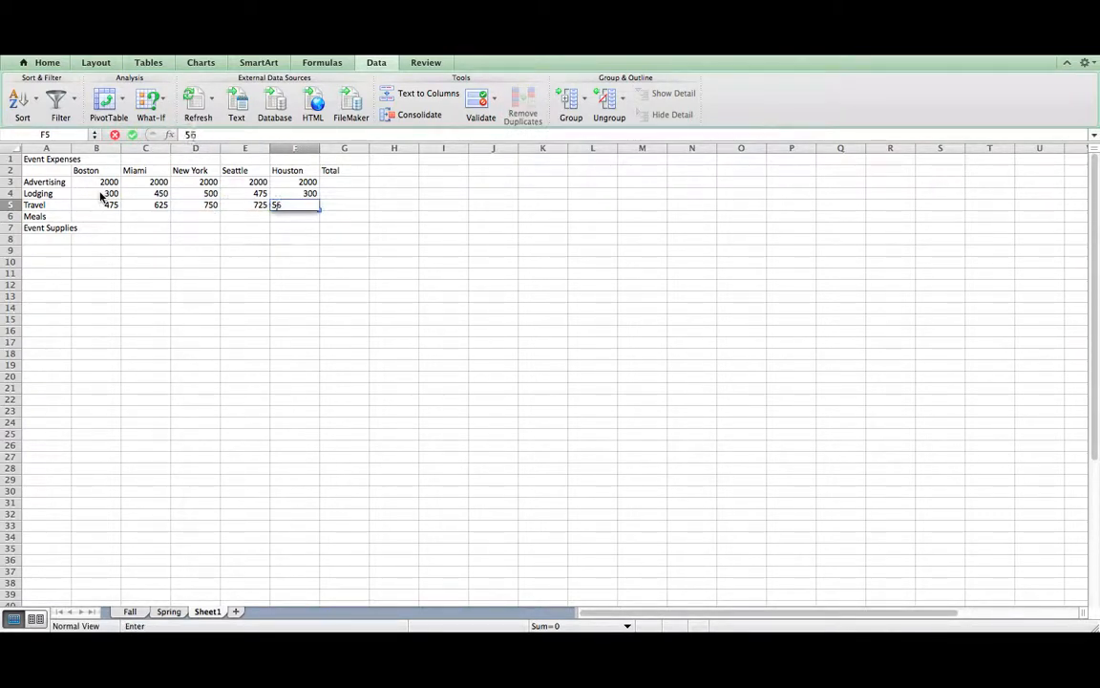
{"action": "type", "text": "0"}
{"action": "key", "text": "Return"}
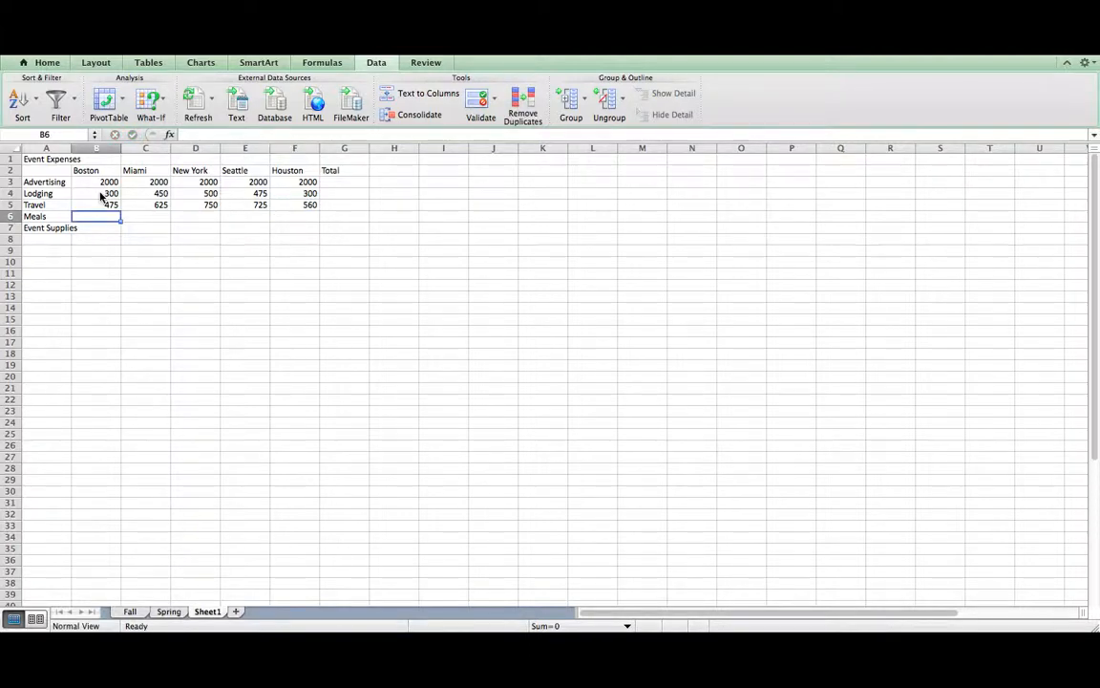
- Enter 100 Meals for Boston and copy it across to Houston
{"action": "type", "text": "100"}
{"action": "key", "text": "Tab"}
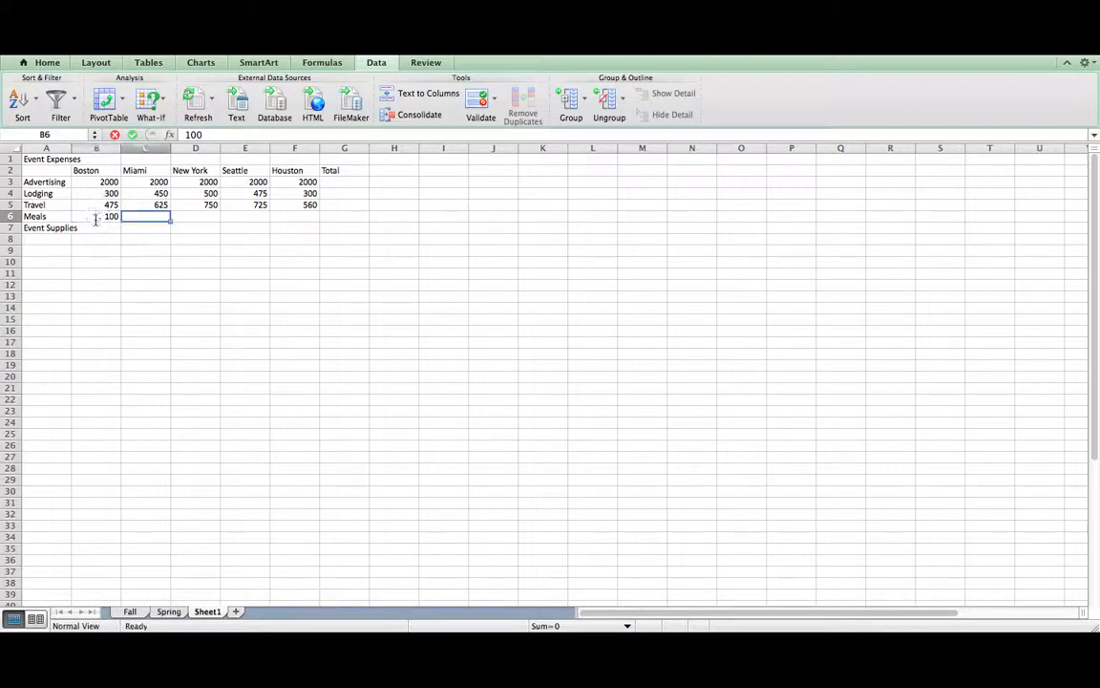
{"action": "left_click", "coordinate": [97, 217]}
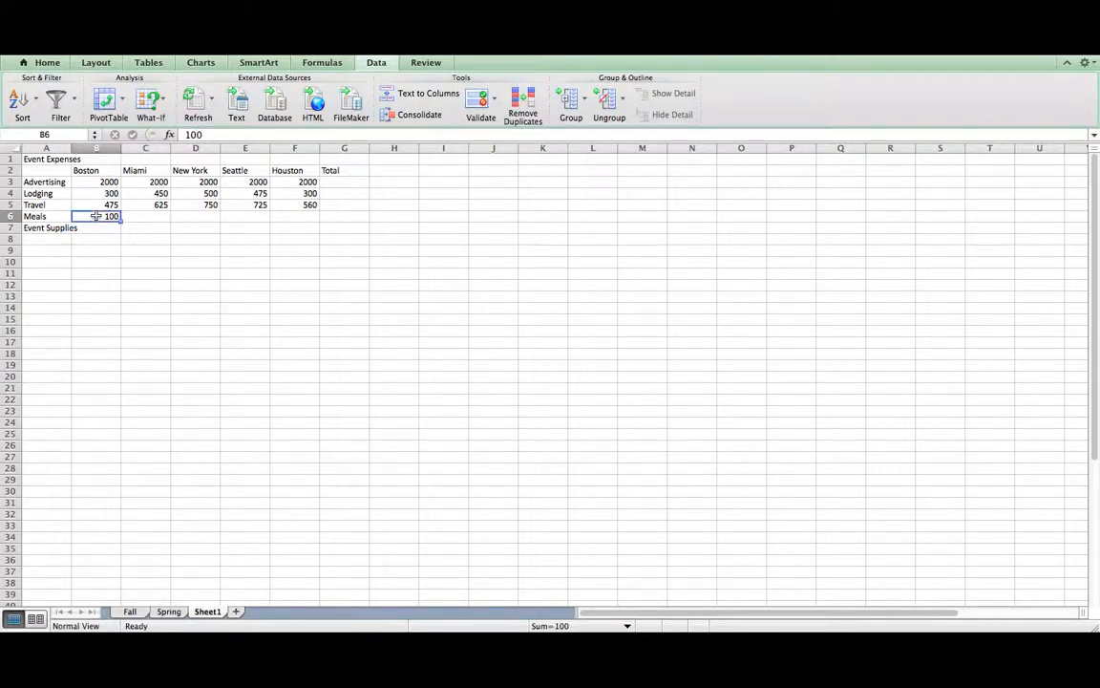
{"action": "key", "text": "super+c"}
{"action": "left_click_drag", "start_coordinate": [134, 218], "coordinate": [279, 220]}
{"action": "key", "text": "super+v"}
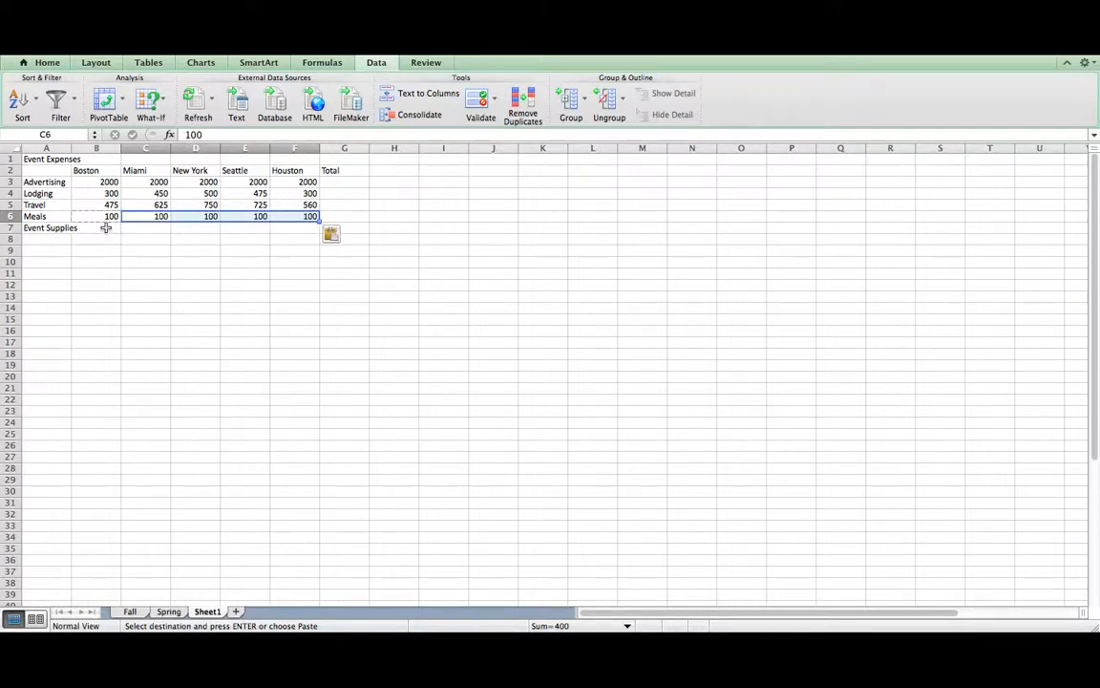
- Enter 2500 Event Supplies for Boston and copy it across Miami through Houston
{"action": "left_click", "coordinate": [106, 227]}
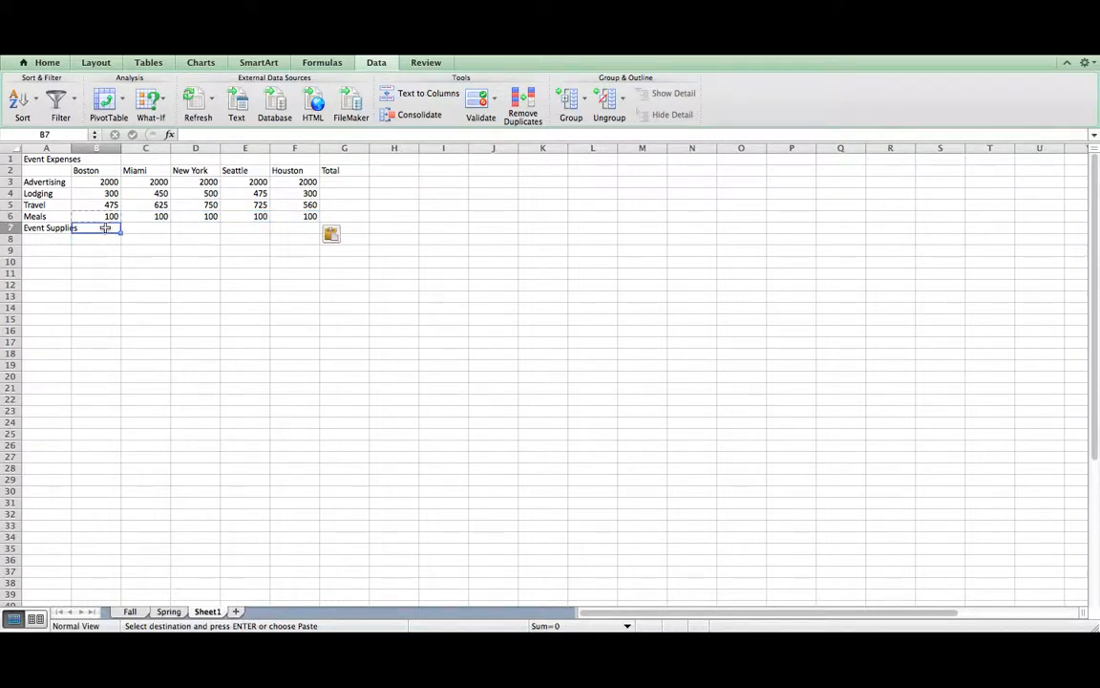
{"action": "type", "text": "2500"}
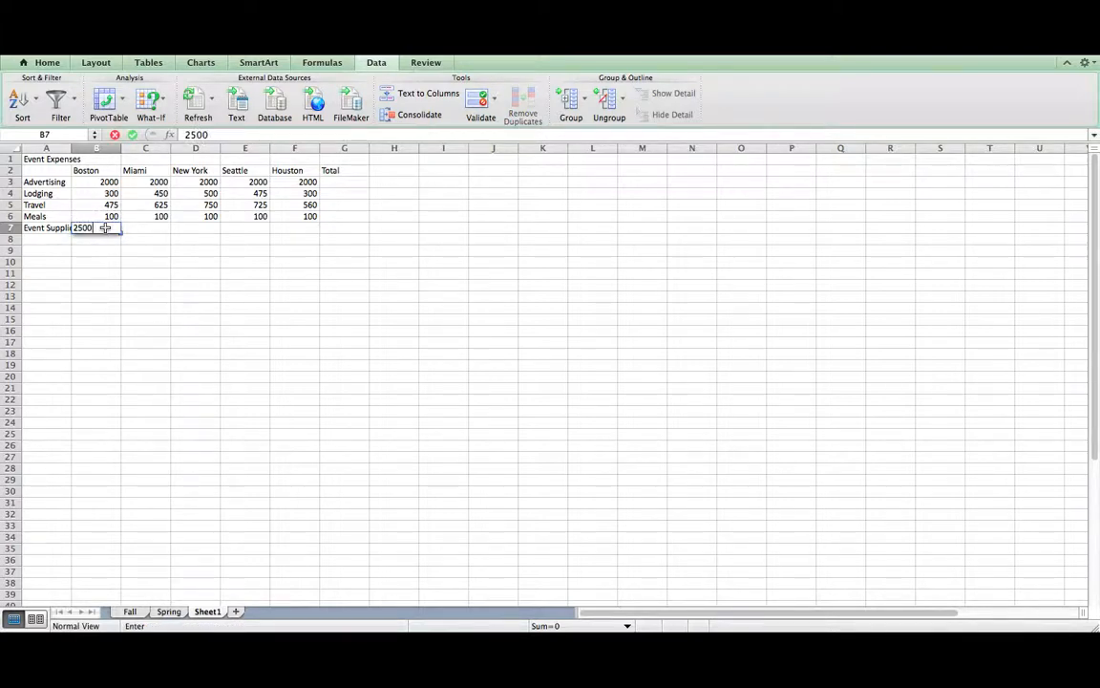
{"action": "key", "text": "Tab"}
{"action": "left_click", "coordinate": [99, 227]}
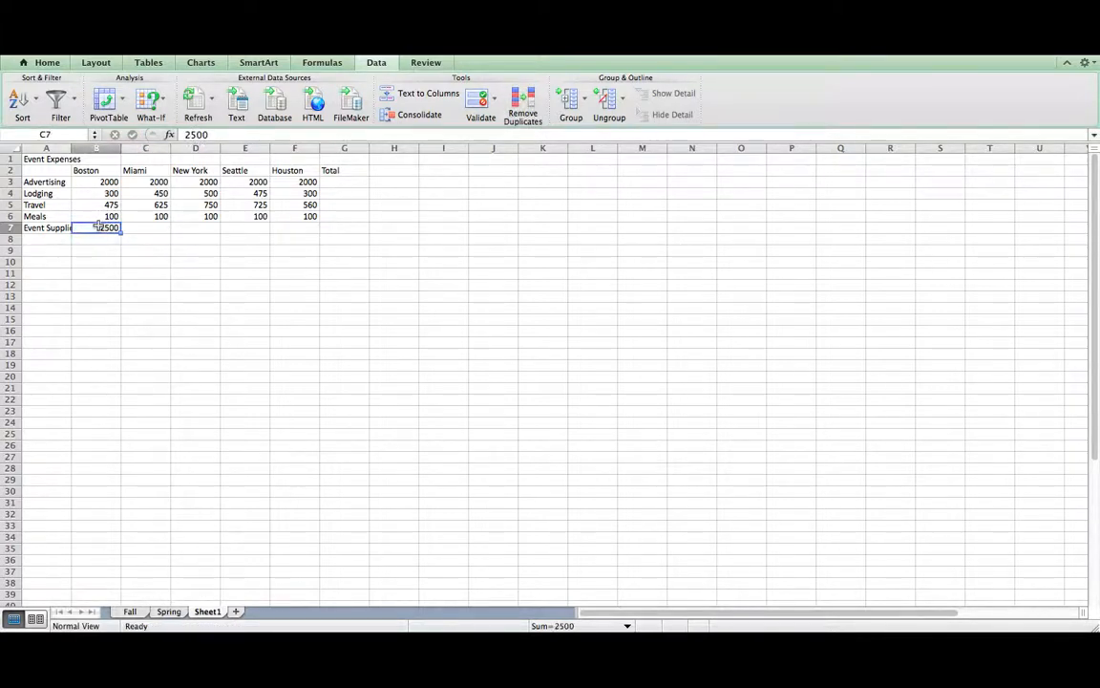
{"action": "key", "text": "super+c"}
{"action": "left_click_drag", "start_coordinate": [140, 227], "coordinate": [287, 226]}
{"action": "key", "text": "super+v"}
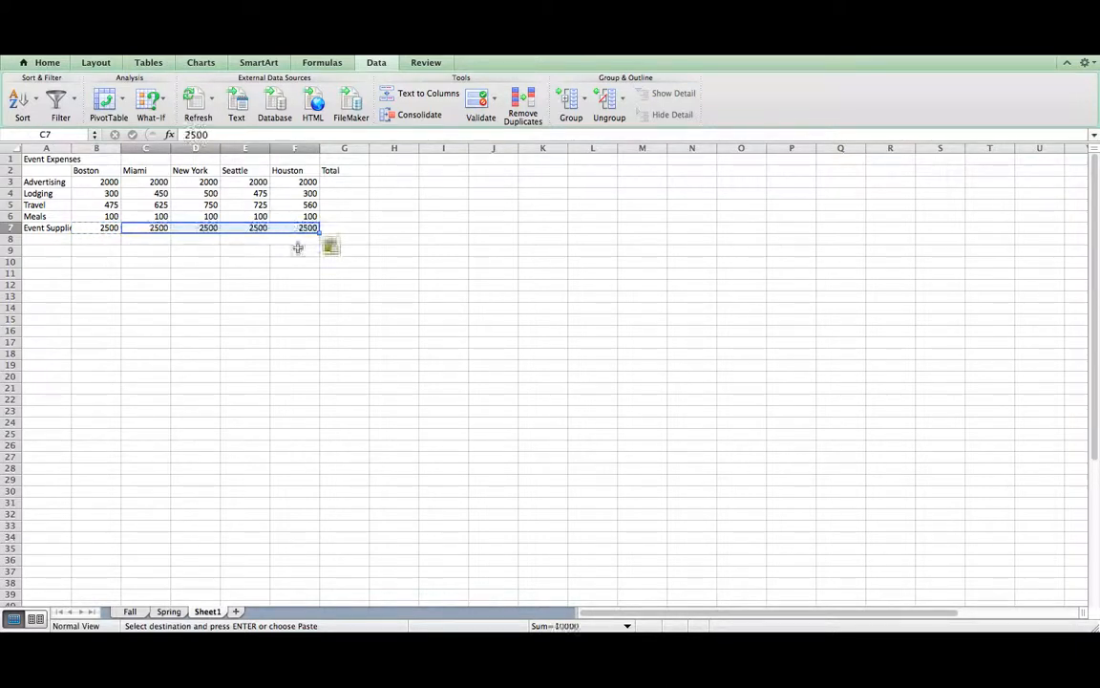
{"action": "left_click", "coordinate": [344, 180]}
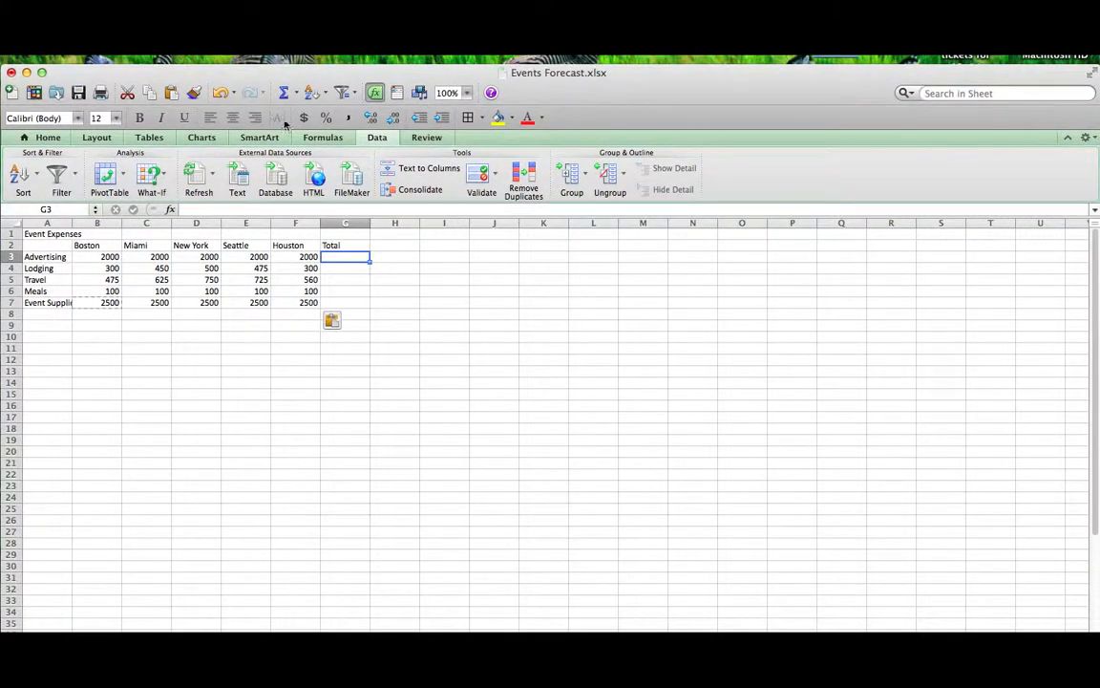
- AutoSum the Advertising row in G3 and fill the formula down to G7
{"action": "left_click", "coordinate": [284, 93]}
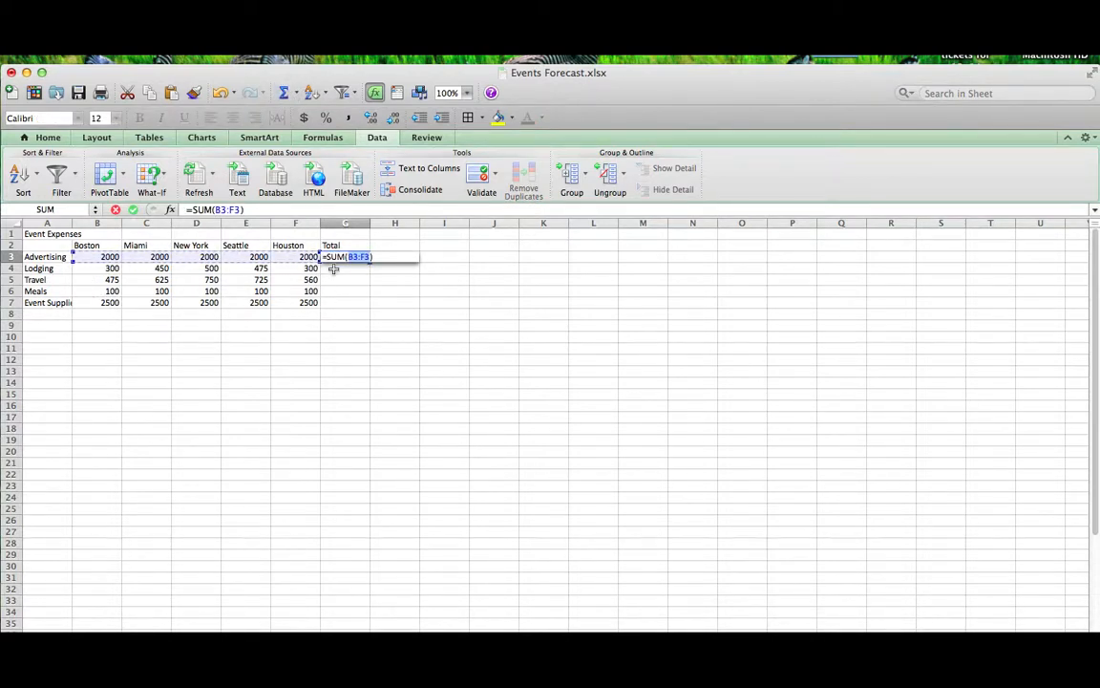
{"action": "key", "text": "Return"}
{"action": "left_click", "coordinate": [355, 258]}
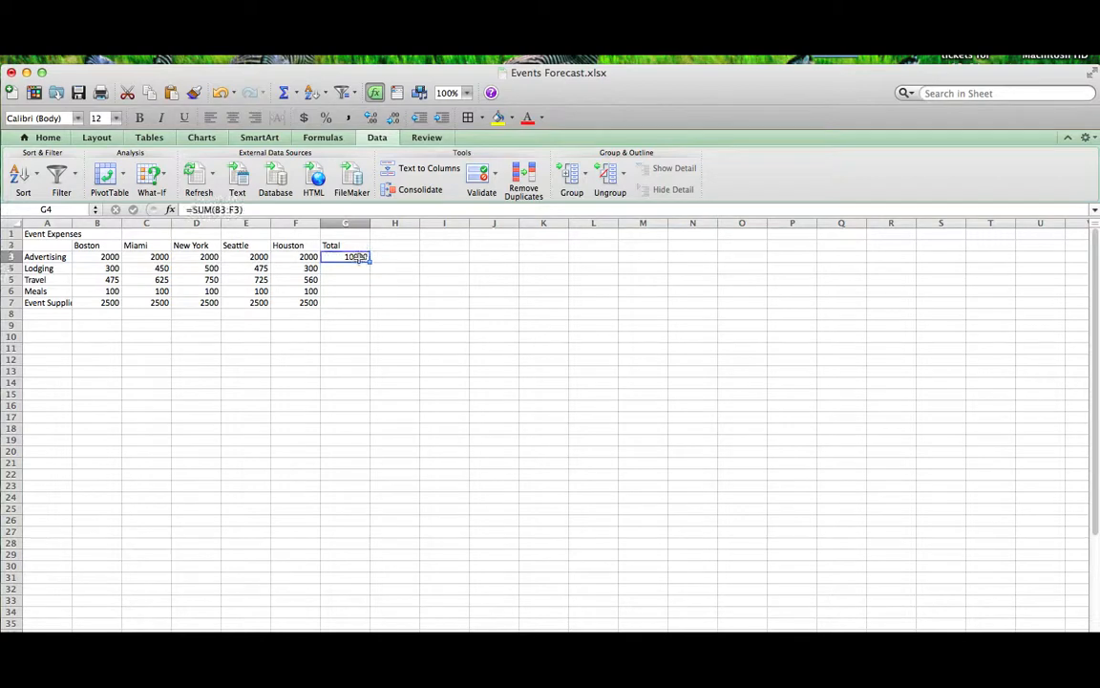
{"action": "left_click_drag", "start_coordinate": [367, 260], "coordinate": [369, 308]}
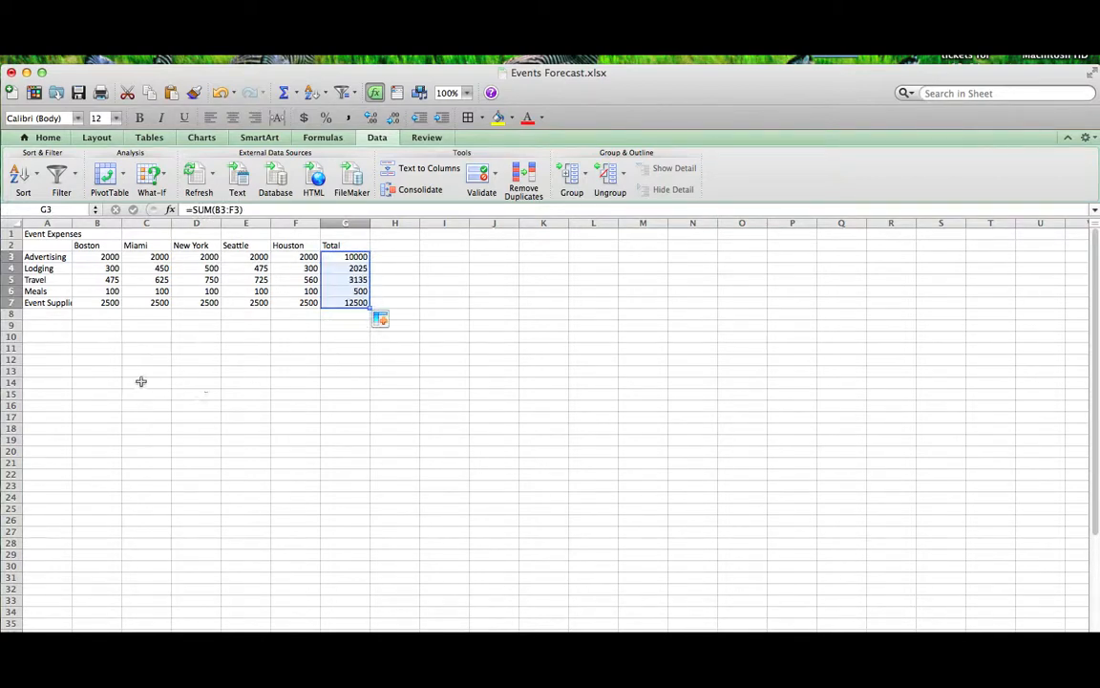
- Label A9 'Total', AutoSum Boston's column in B9, and fill it right to G9
{"action": "left_click", "coordinate": [40, 323]}
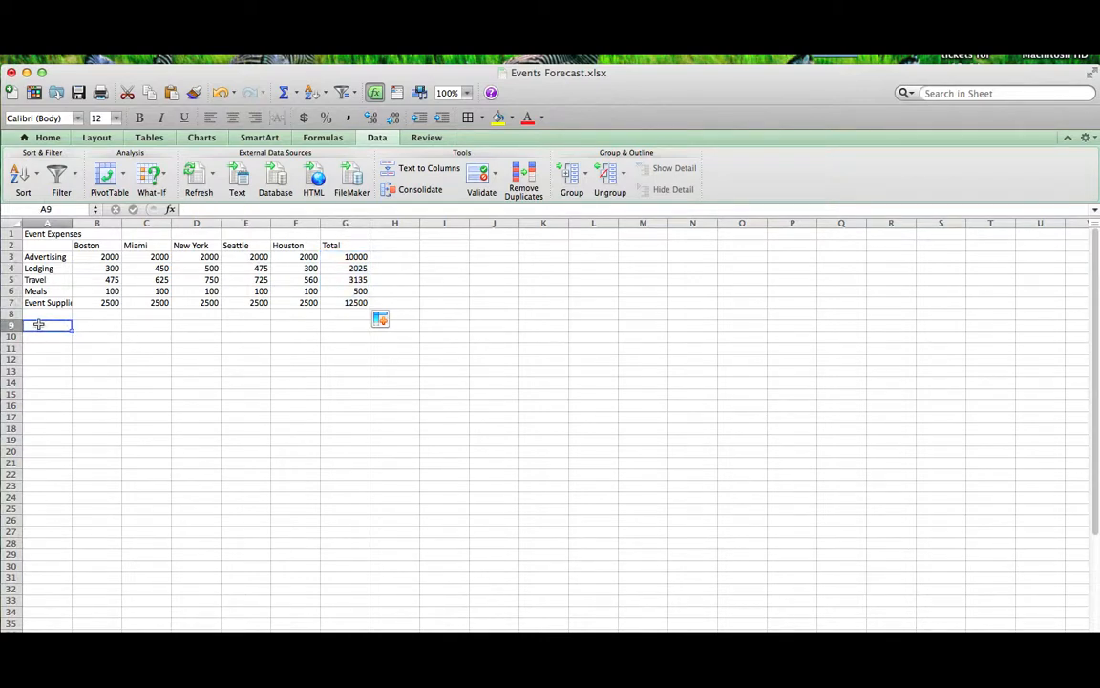
{"action": "type", "text": "Total"}
{"action": "key", "text": "Tab"}
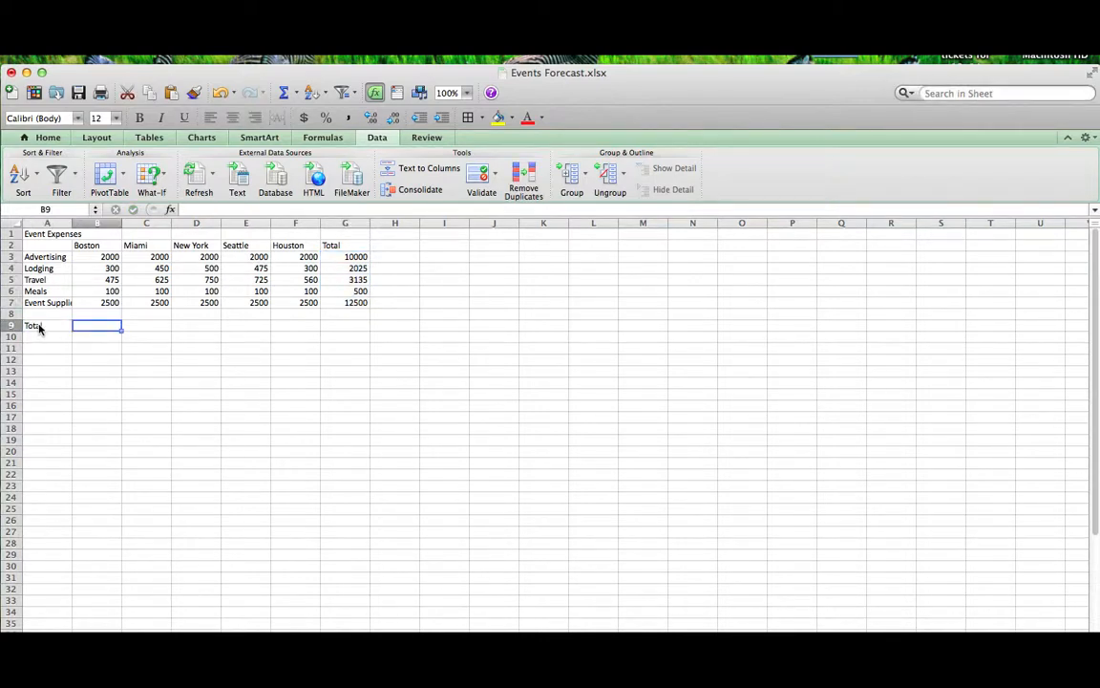
{"action": "left_click", "coordinate": [284, 92]}
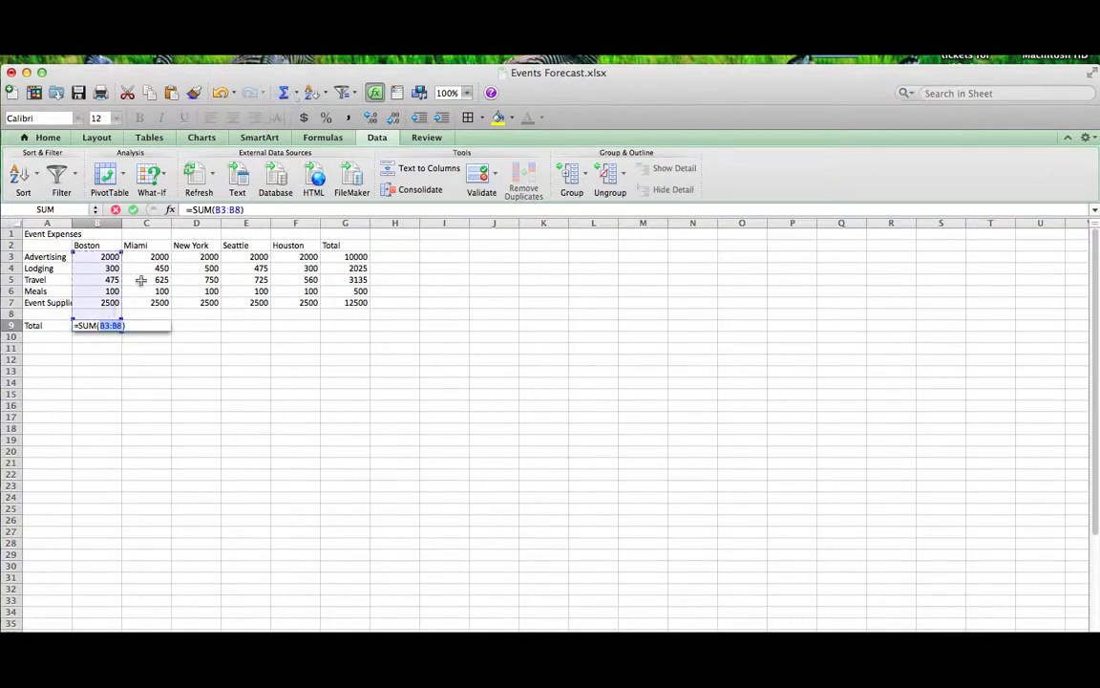
{"action": "key", "text": "Return"}
{"action": "left_click", "coordinate": [114, 326]}
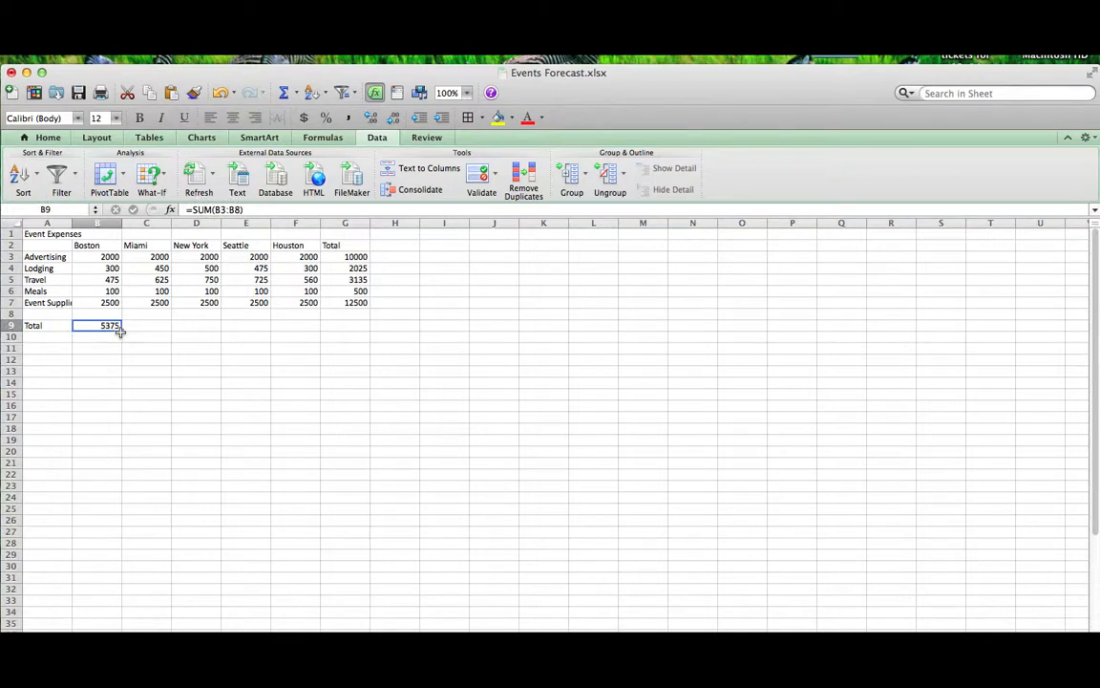
{"action": "left_click_drag", "start_coordinate": [121, 334], "coordinate": [196, 328]}
{"action": "left_click", "coordinate": [105, 327]}
{"action": "left_click_drag", "start_coordinate": [120, 328], "coordinate": [352, 324]}
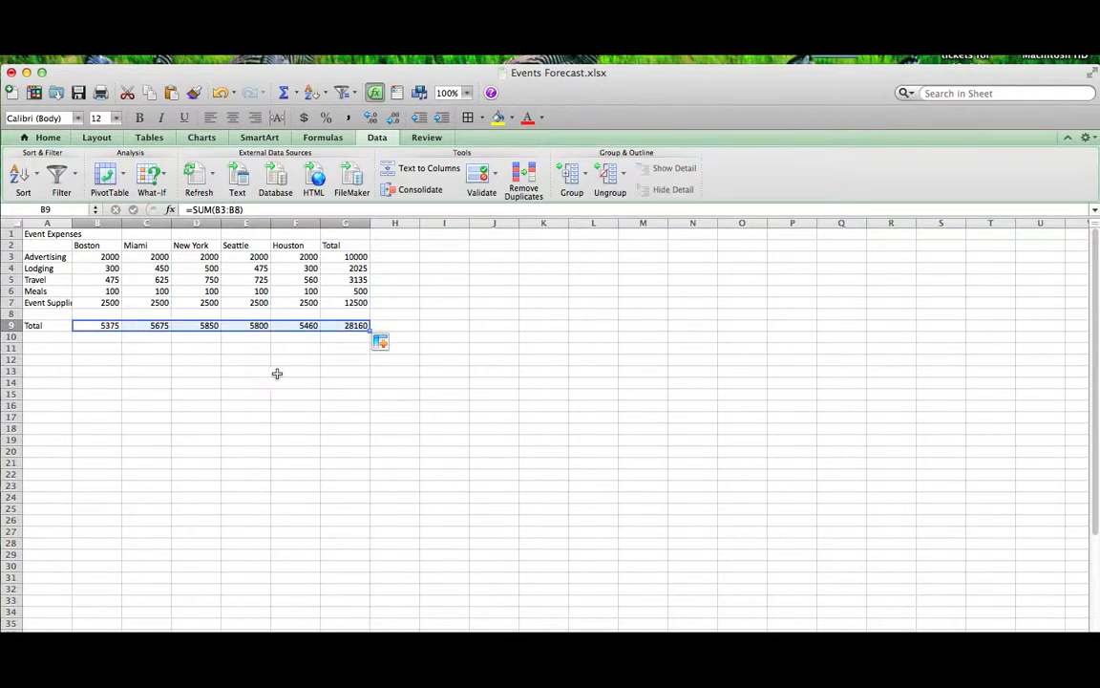
{"action": "left_click", "coordinate": [294, 348]}
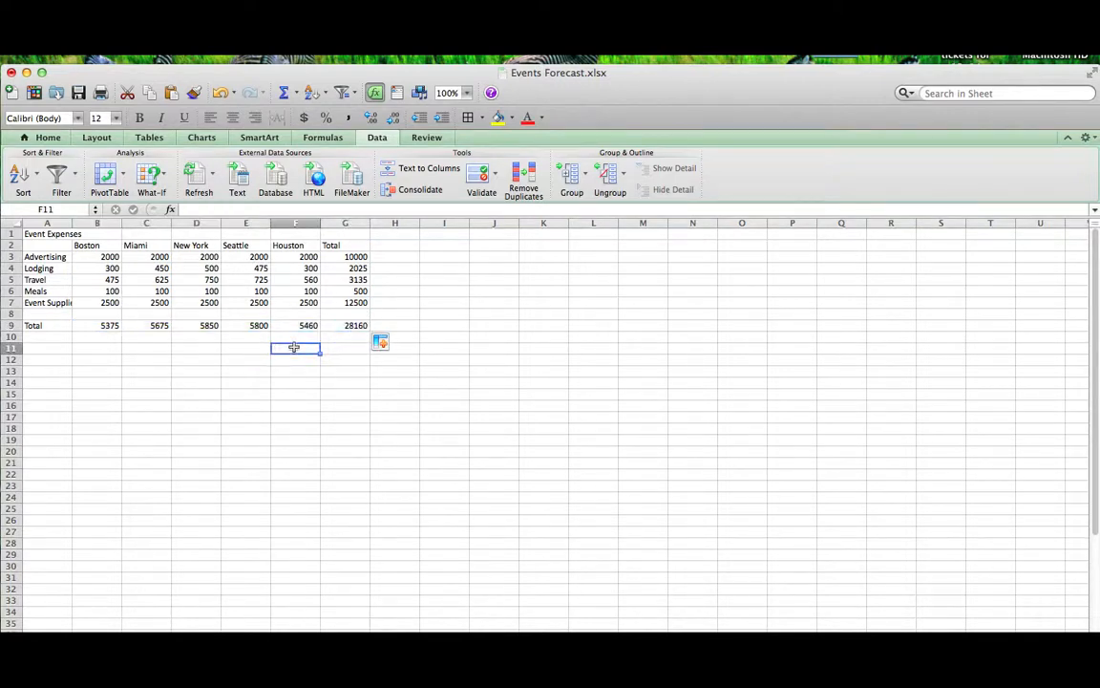
- Save the workbook, then format B3:G9 as Currency with 0 decimal places
{"action": "left_click", "coordinate": [79, 92]}
{"action": "left_click_drag", "start_coordinate": [102, 256], "coordinate": [346, 325]}
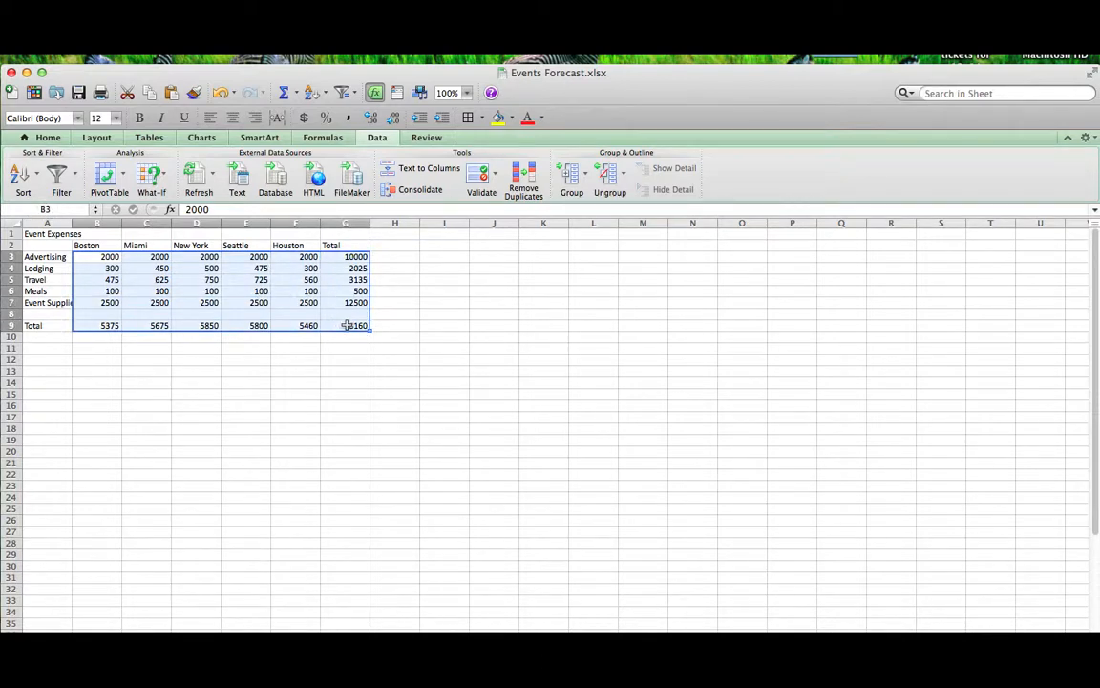
{"action": "right_click", "coordinate": [345, 325]}
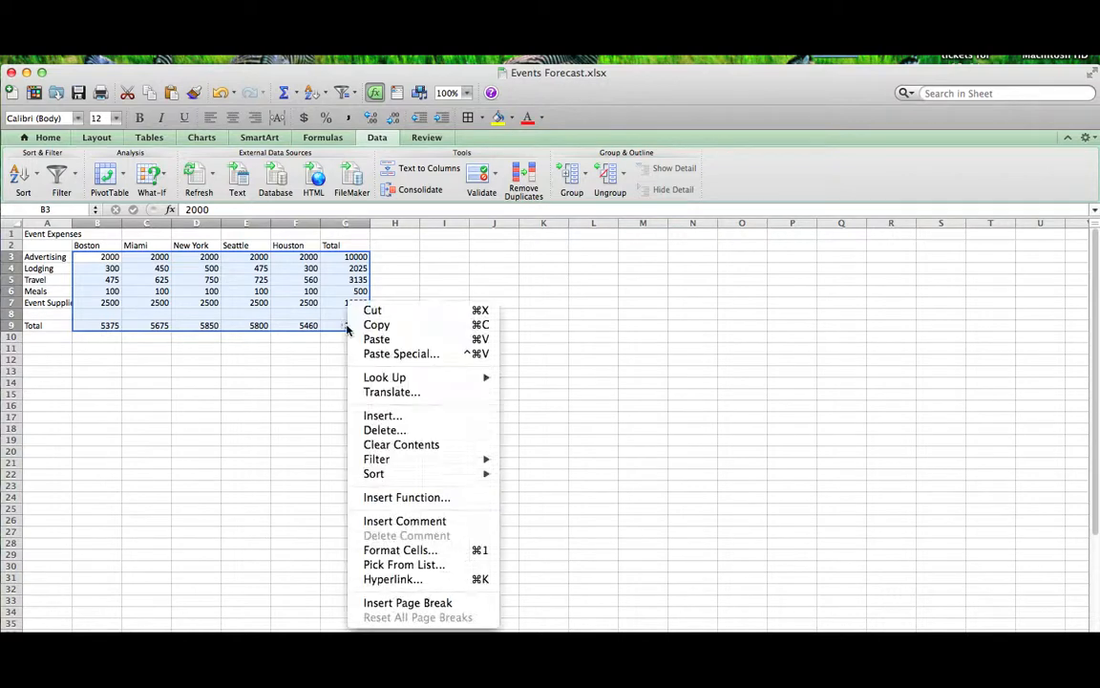
{"action": "left_click", "coordinate": [423, 552]}
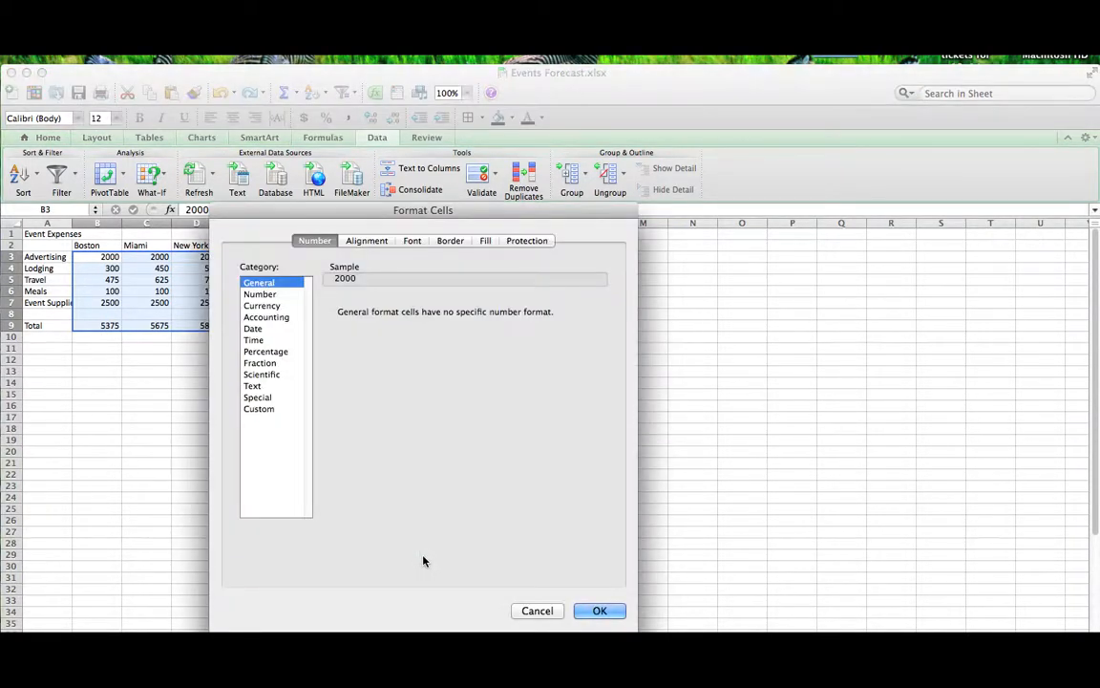
{"action": "left_click", "coordinate": [267, 306]}
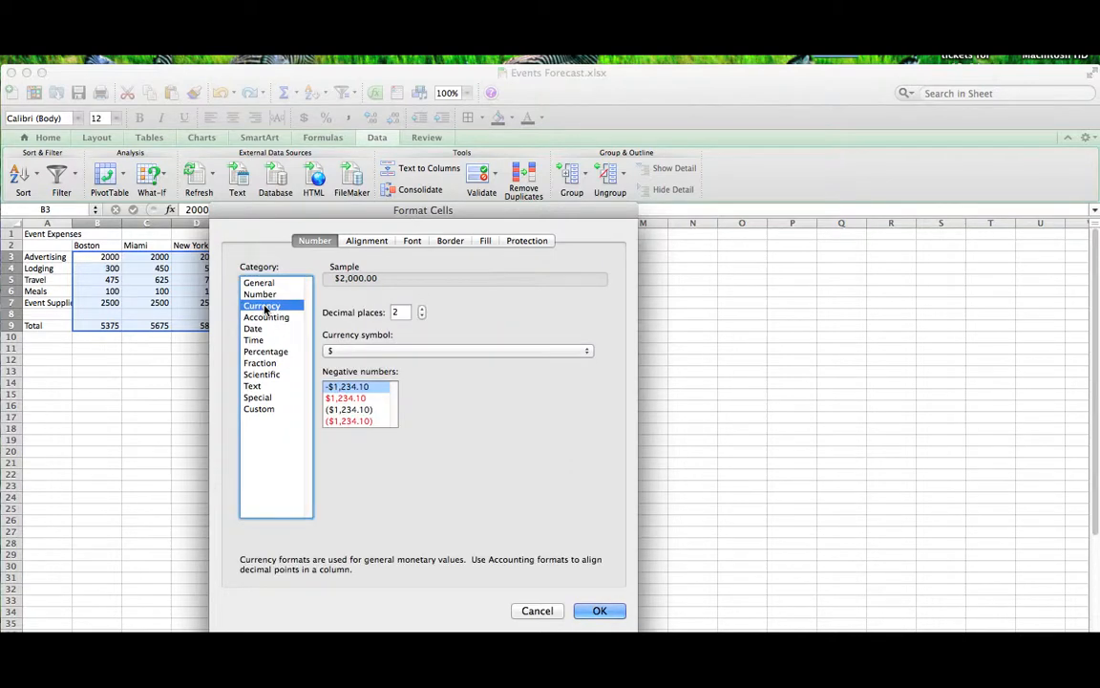
{"action": "left_click", "coordinate": [401, 312]}
{"action": "type", "text": "0"}
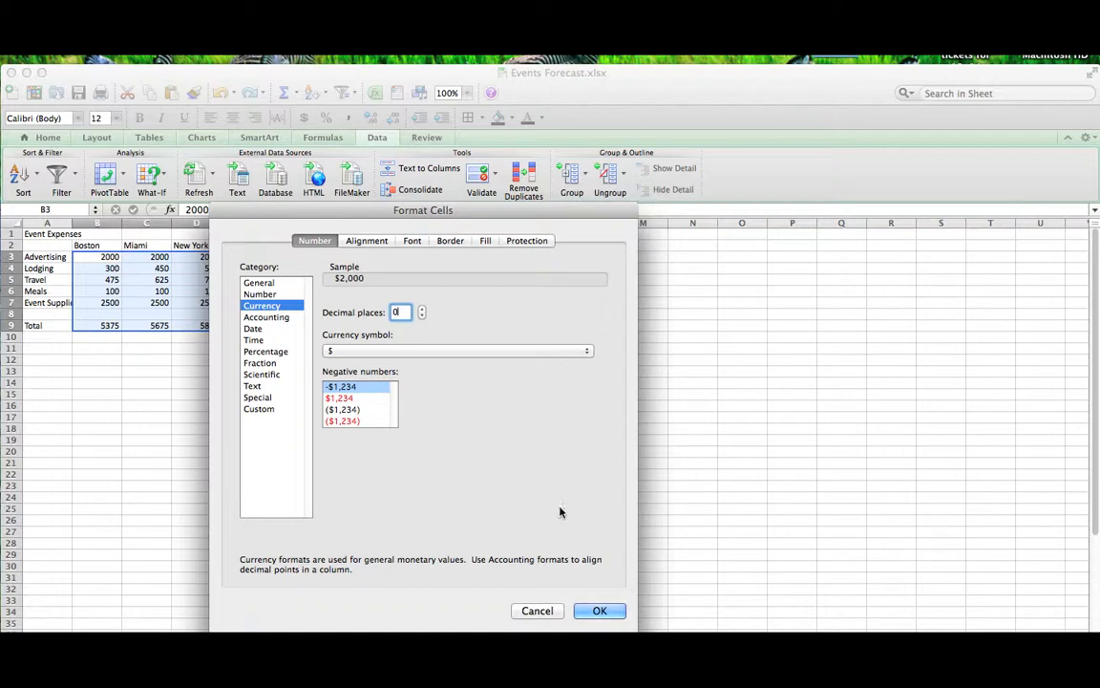
{"action": "left_click", "coordinate": [600, 611]}
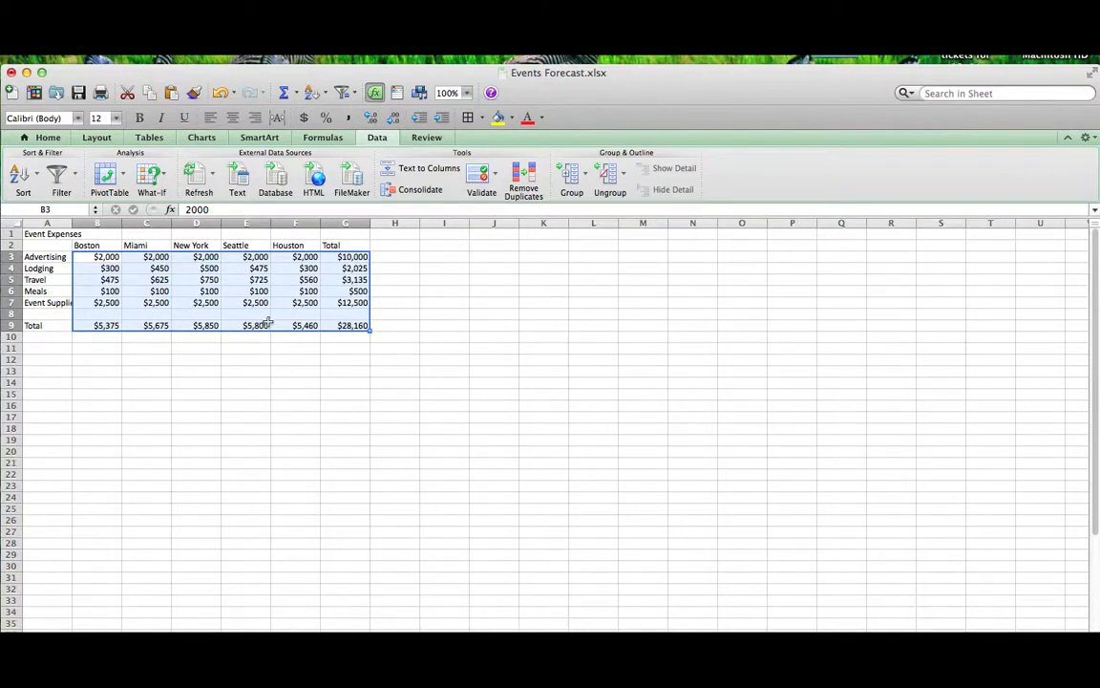
{"action": "left_click", "coordinate": [191, 319]}
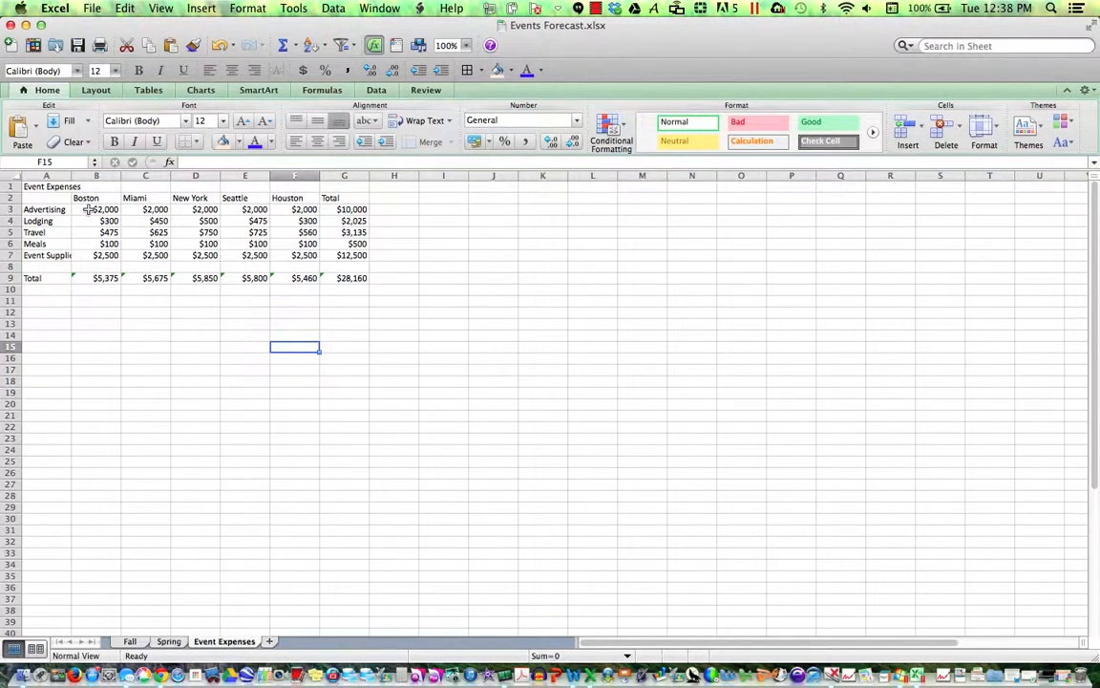
- Apply Accounting format with 0 decimal places to B3:G9 and save the workbook
{"action": "left_click_drag", "start_coordinate": [88, 210], "coordinate": [349, 277]}
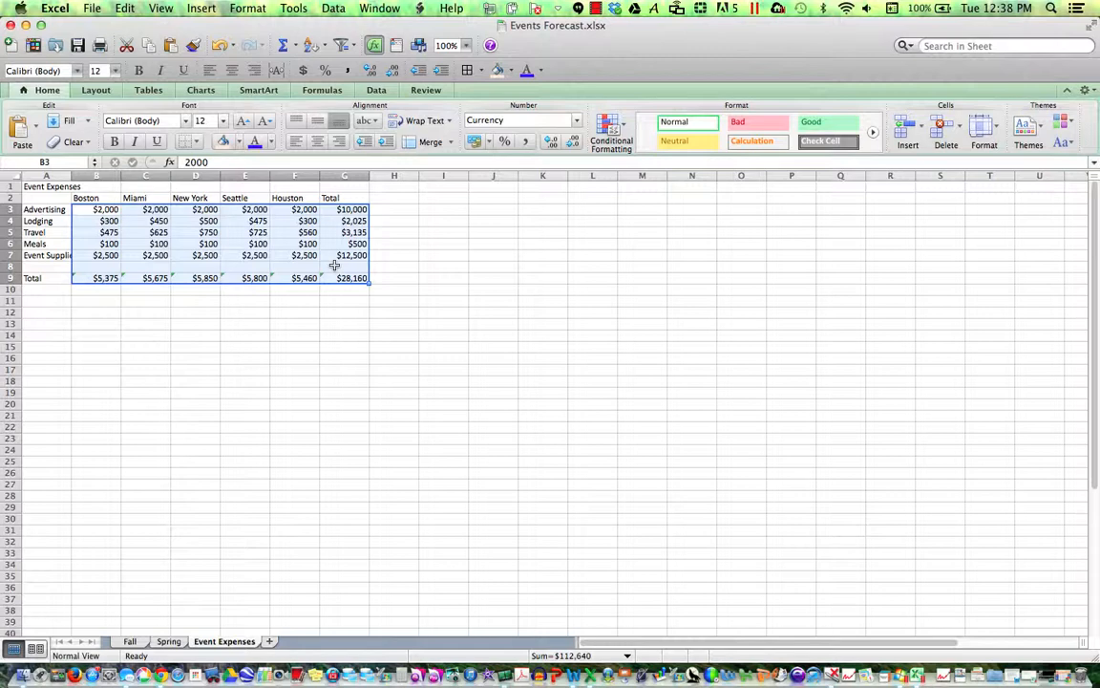
{"action": "left_click", "coordinate": [490, 142]}
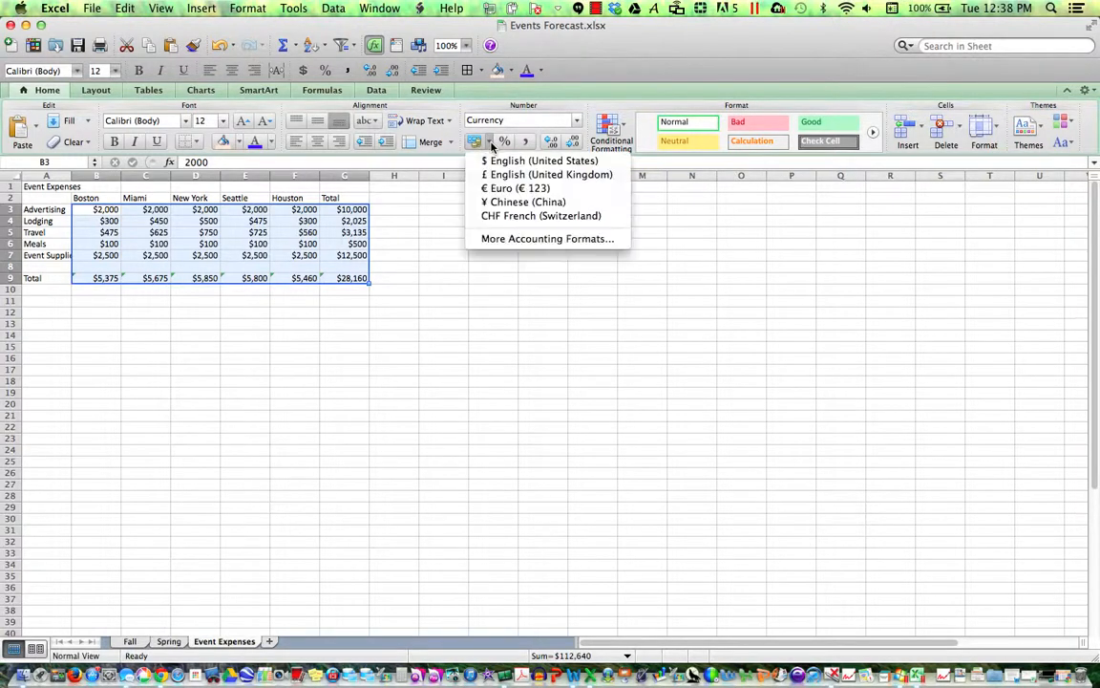
{"action": "left_click", "coordinate": [507, 239]}
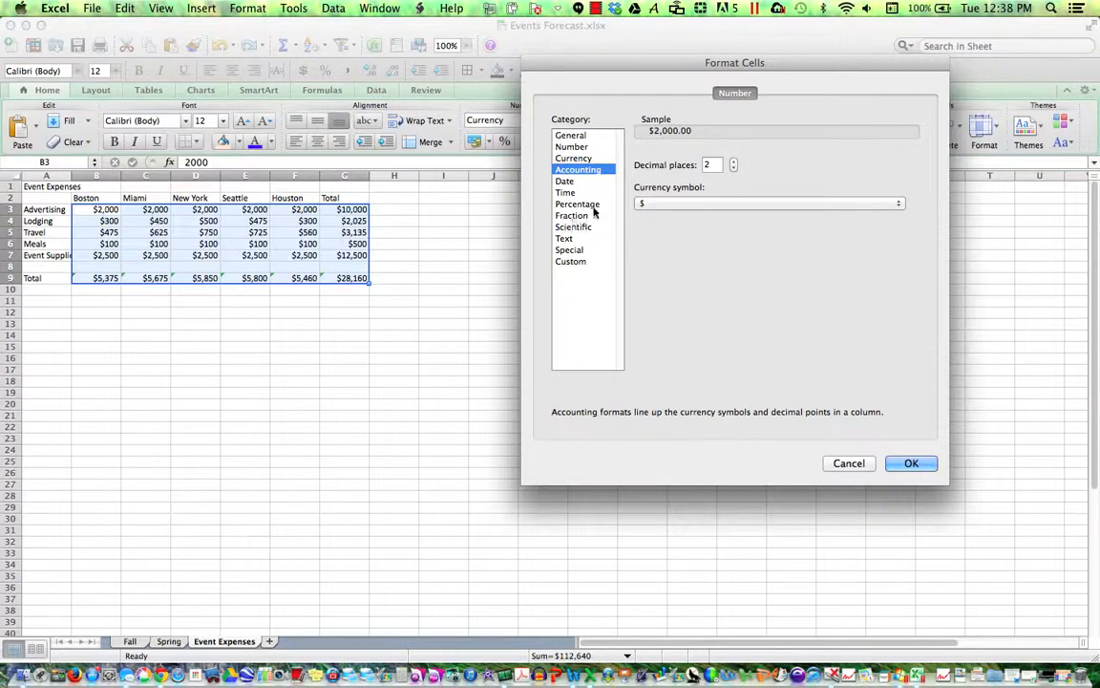
{"action": "left_click", "coordinate": [734, 169]}
{"action": "left_click", "coordinate": [734, 169]}
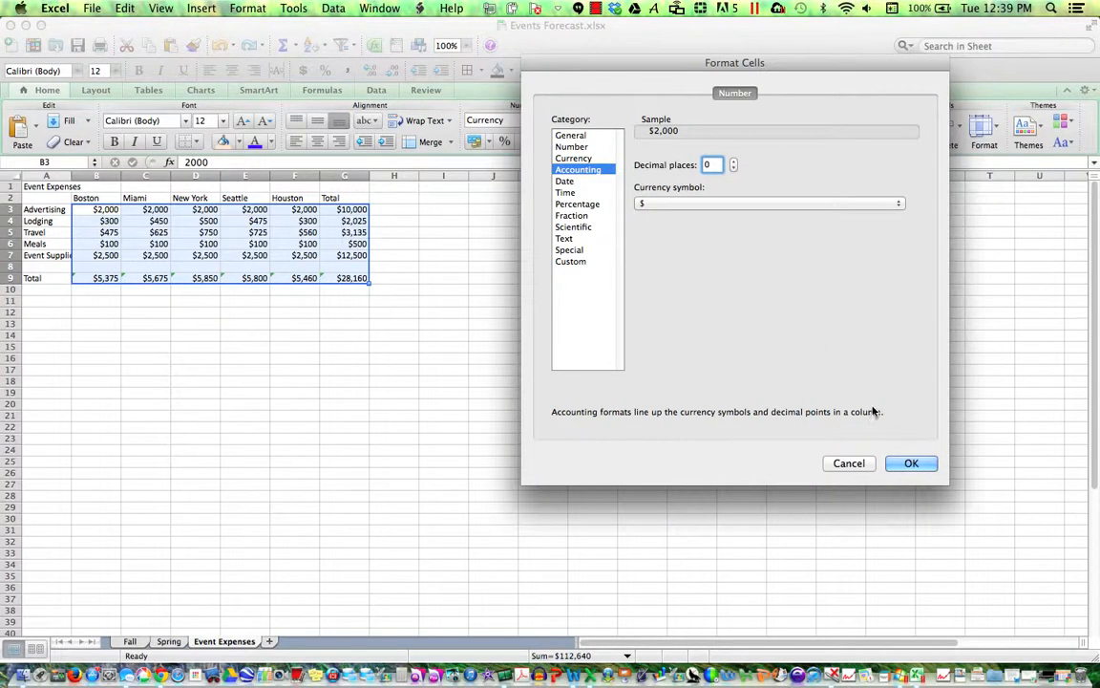
{"action": "left_click", "coordinate": [910, 464]}
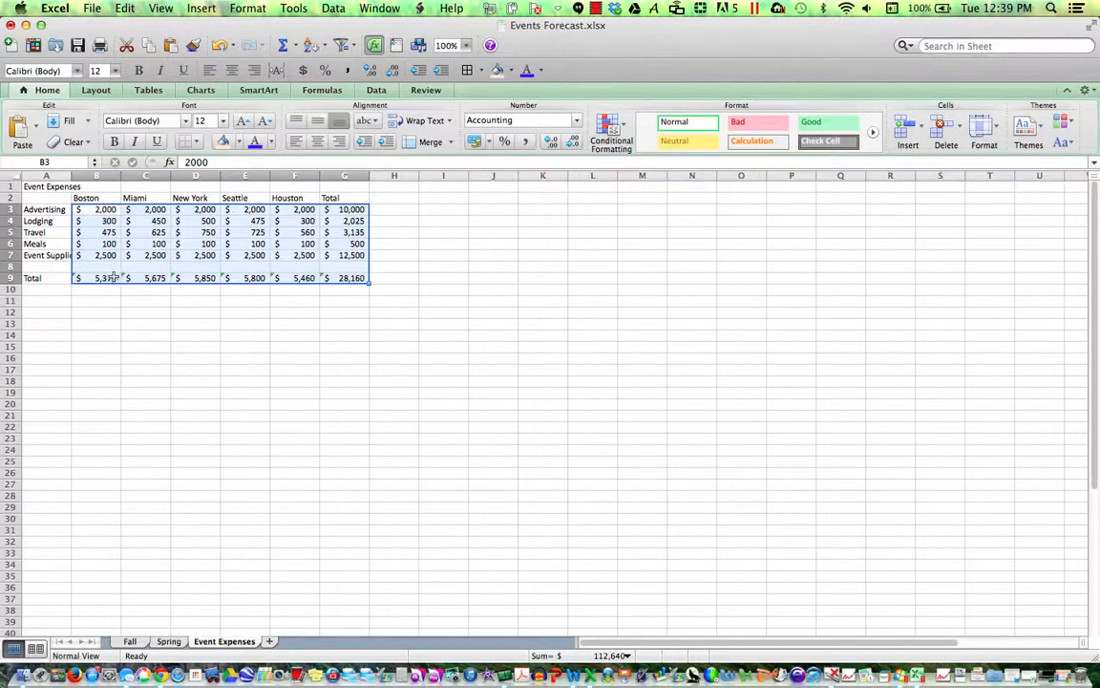
{"action": "left_click", "coordinate": [78, 45]}
- Enter the heading 'Houston Percent of Total' in cell H2
{"action": "left_click", "coordinate": [392, 198]}
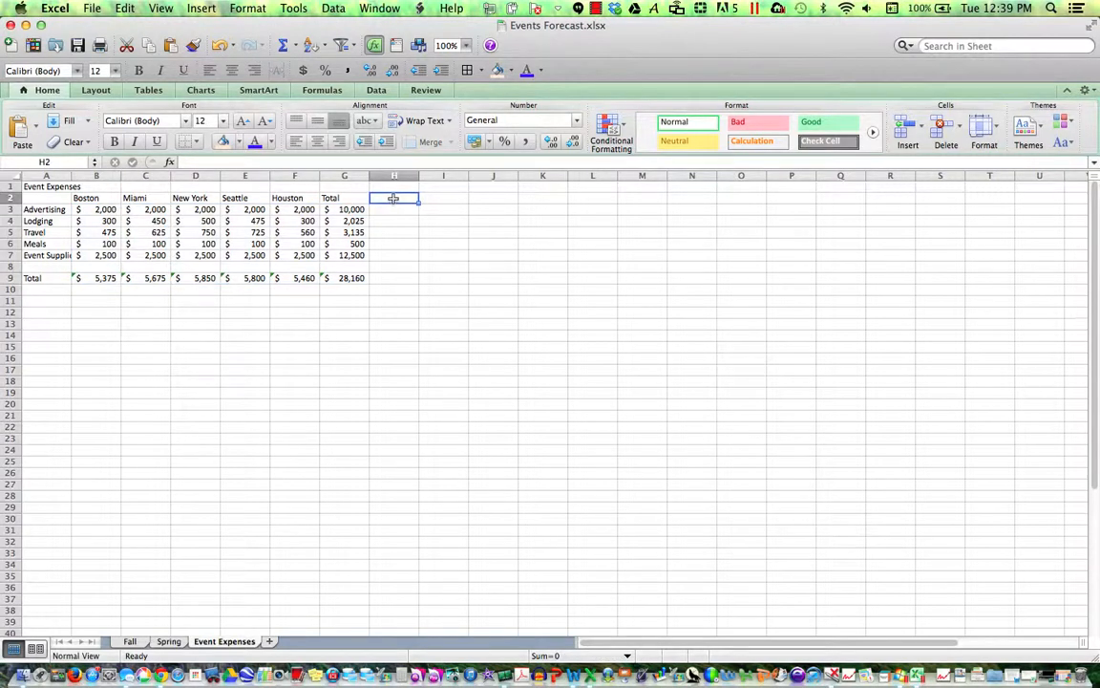
{"action": "type", "text": "Houston Per"}
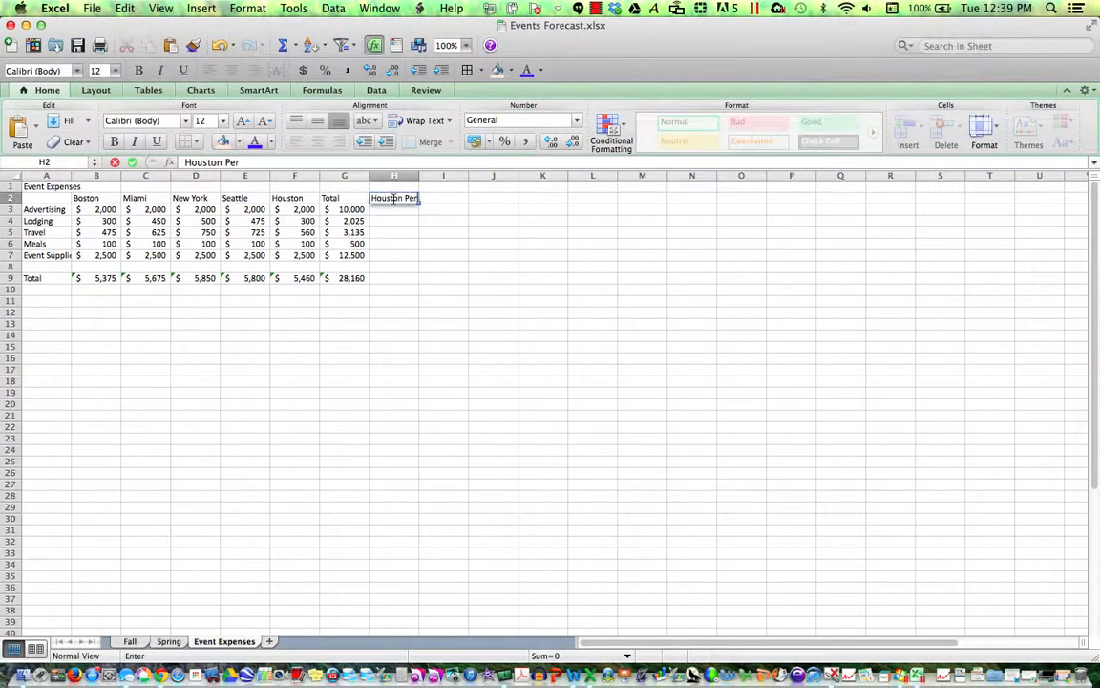
{"action": "type", "text": "cent of Total"}
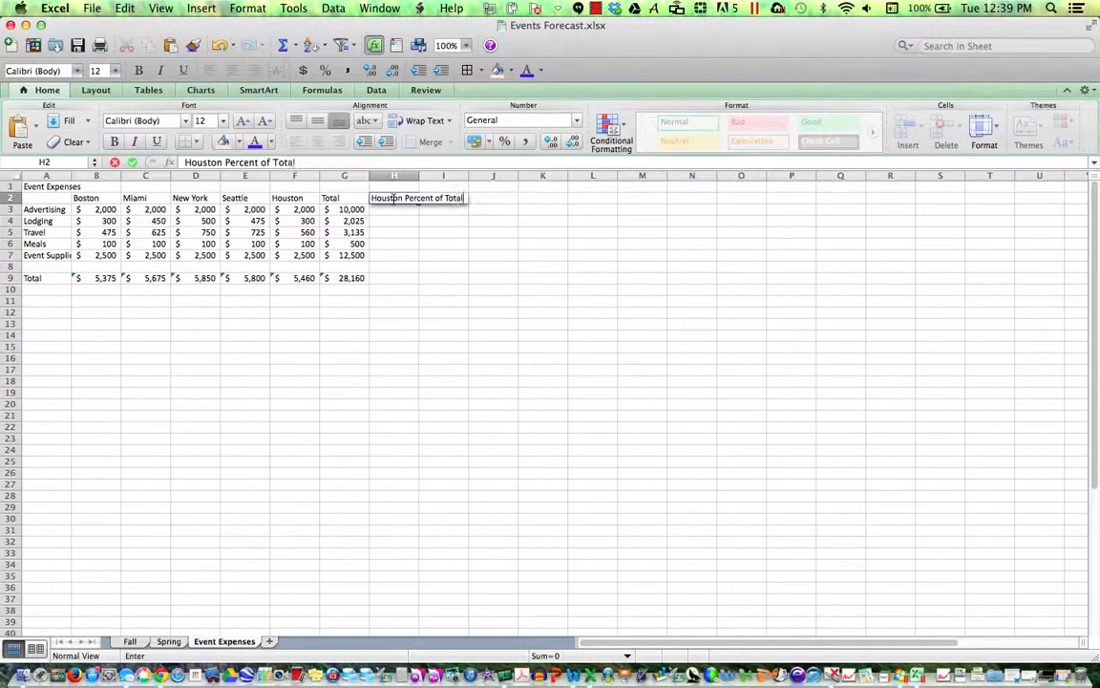
{"action": "key", "text": "Return"}
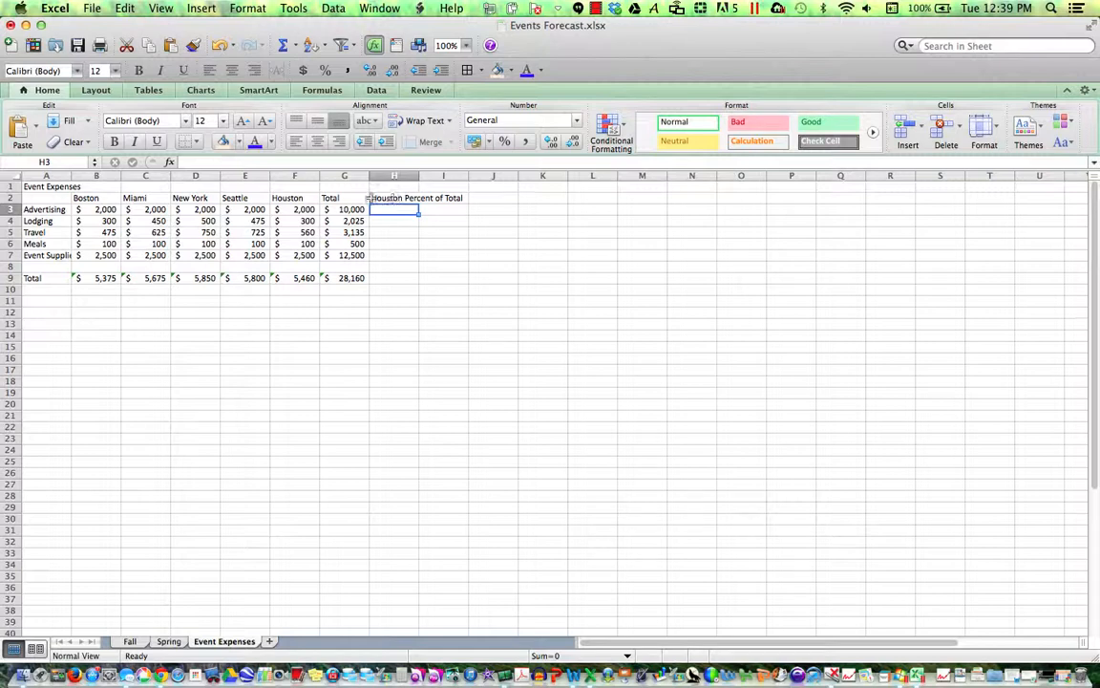
- Enter =F3/G3 in H3 to give Houston's share of the row total
{"action": "left_click", "coordinate": [283, 46]}
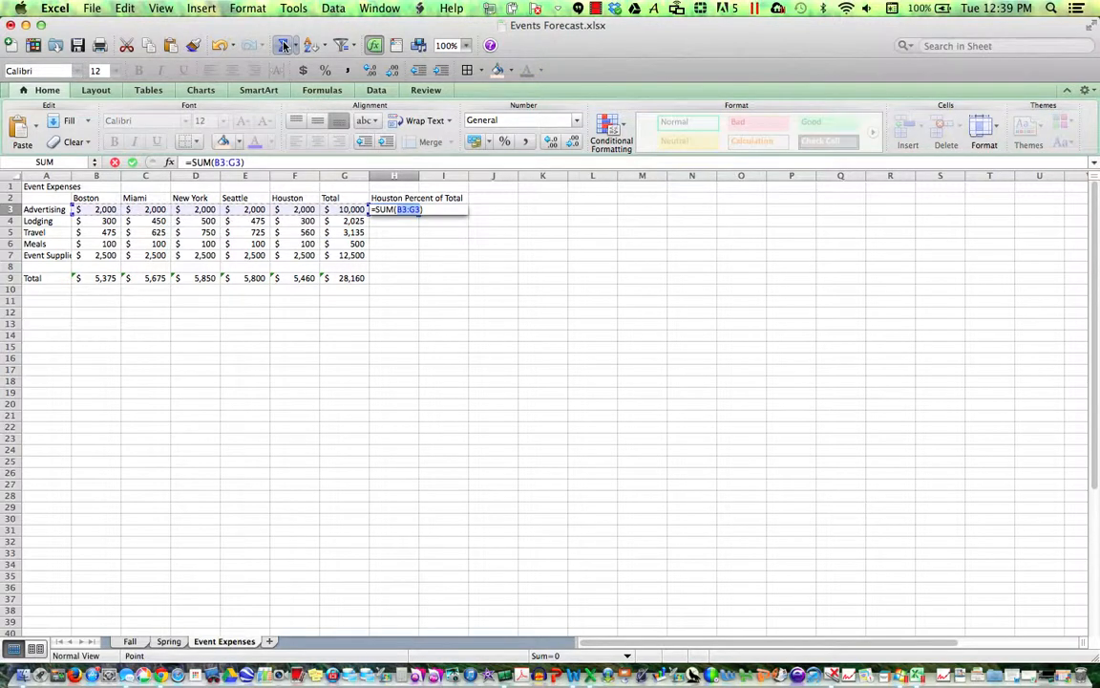
{"action": "left_click", "coordinate": [289, 210]}
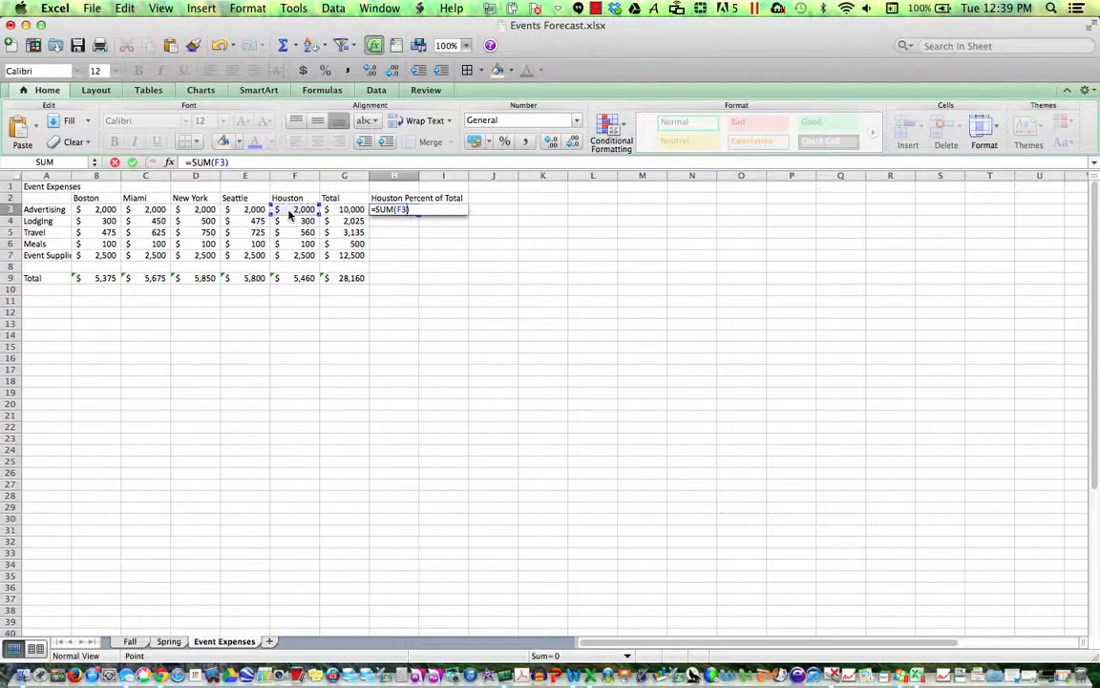
{"action": "type", "text": "/"}
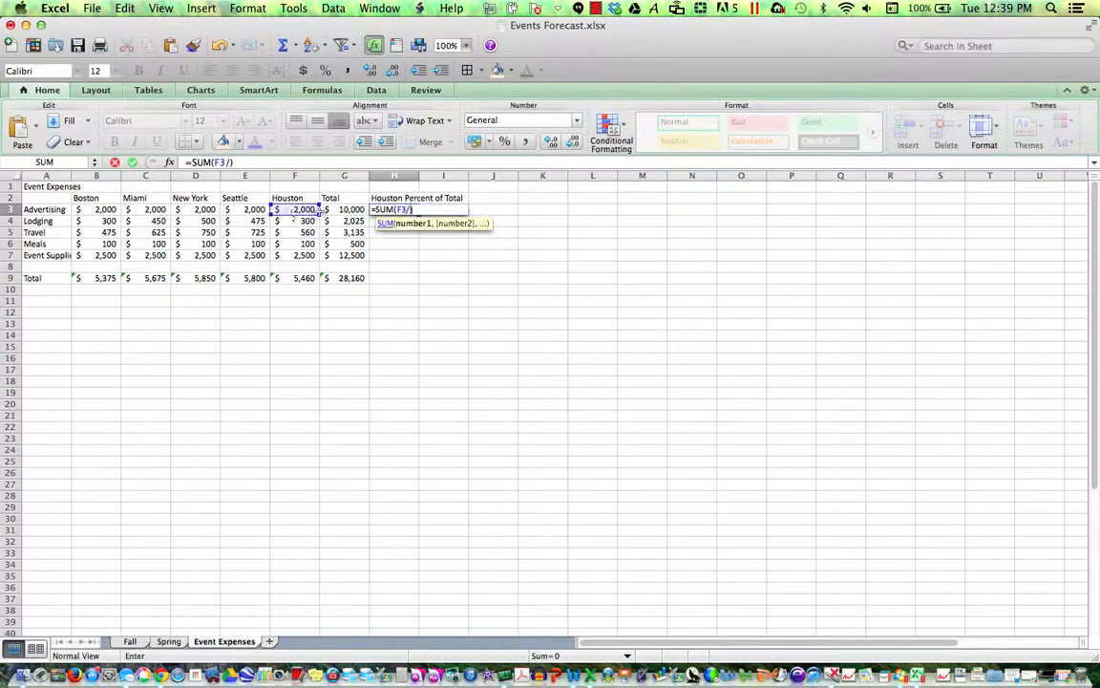
{"action": "left_click", "coordinate": [336, 210]}
{"action": "key", "text": "Return"}
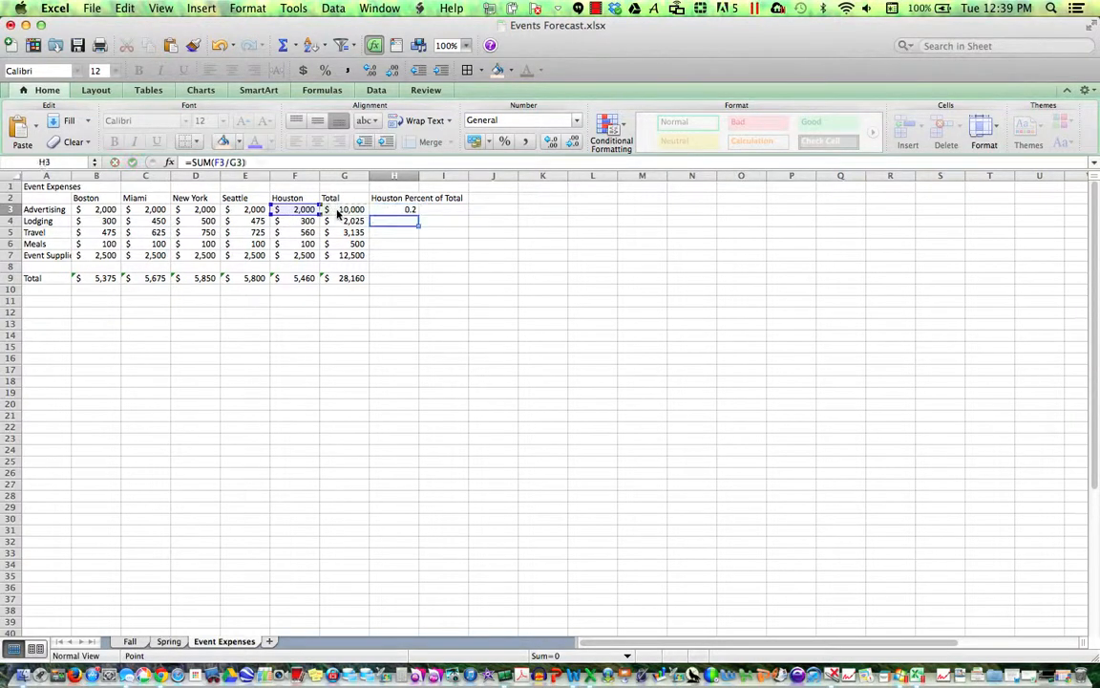
- Copy the share formula down to H7 and show the results as percentages
{"action": "left_click", "coordinate": [414, 211]}
{"action": "left_click_drag", "start_coordinate": [416, 214], "coordinate": [418, 262]}
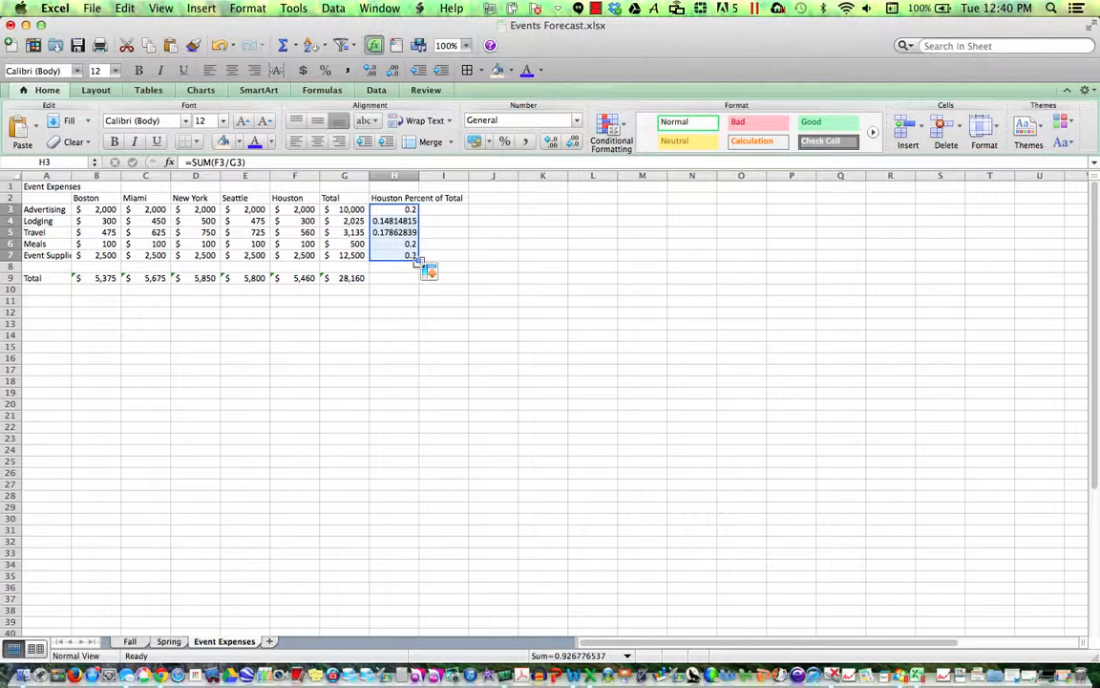
{"action": "left_click", "coordinate": [503, 144]}
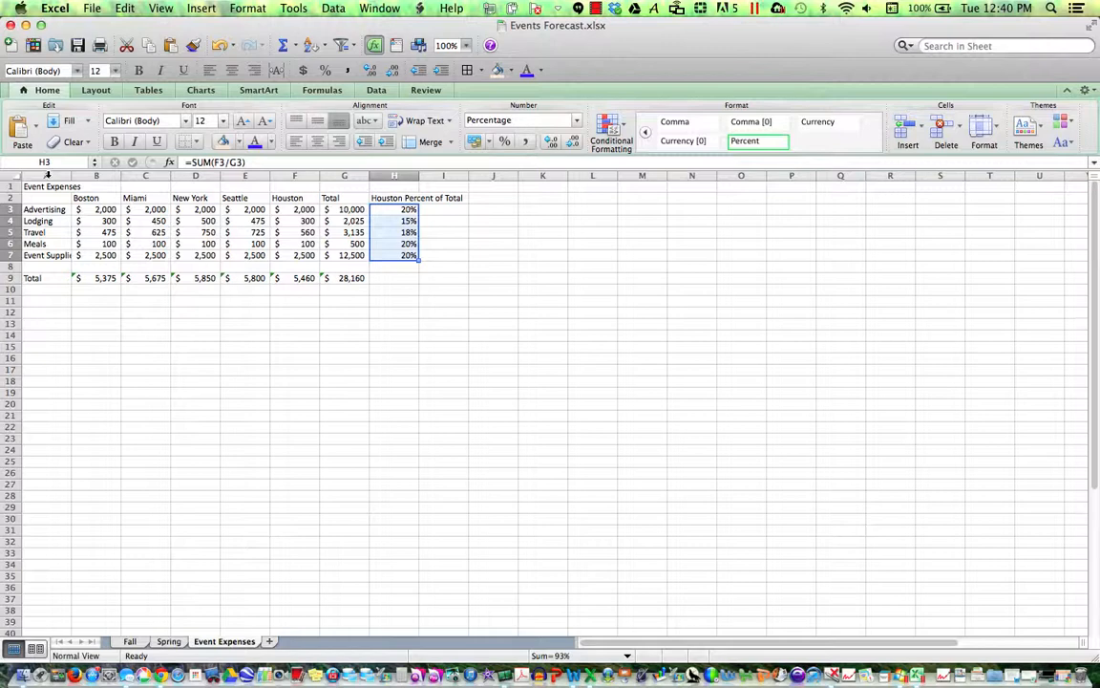
- AutoFit the widths of columns A through H and save Events Forecast.xlsx
{"action": "left_click", "coordinate": [47, 174]}
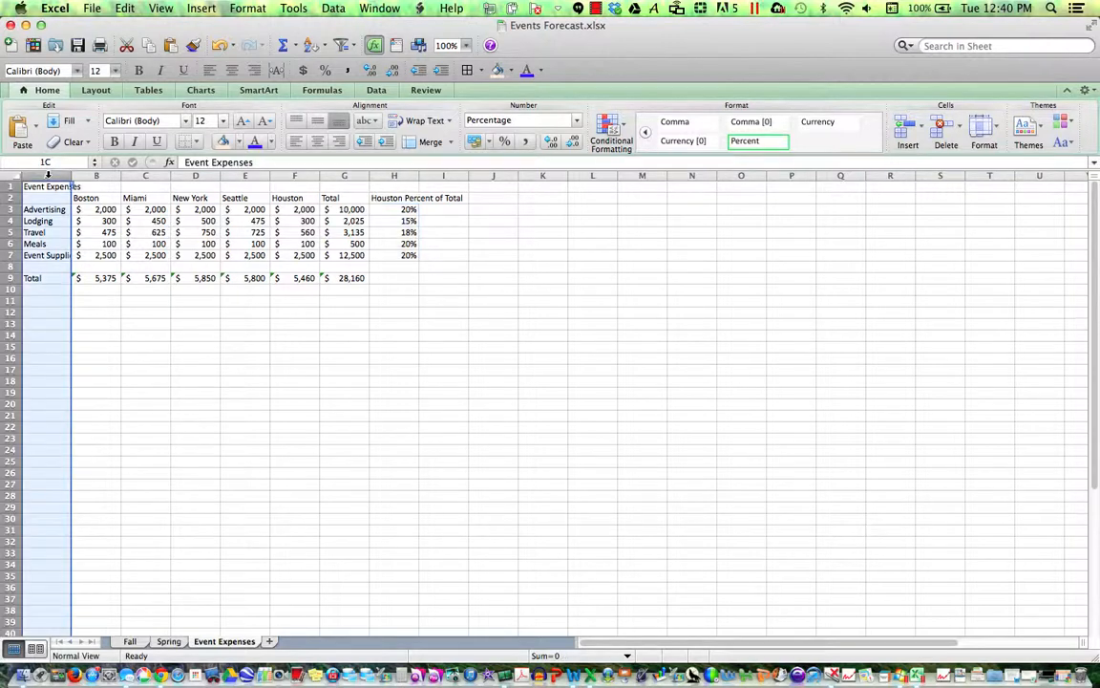
{"action": "left_click_drag", "start_coordinate": [46, 175], "coordinate": [385, 214]}
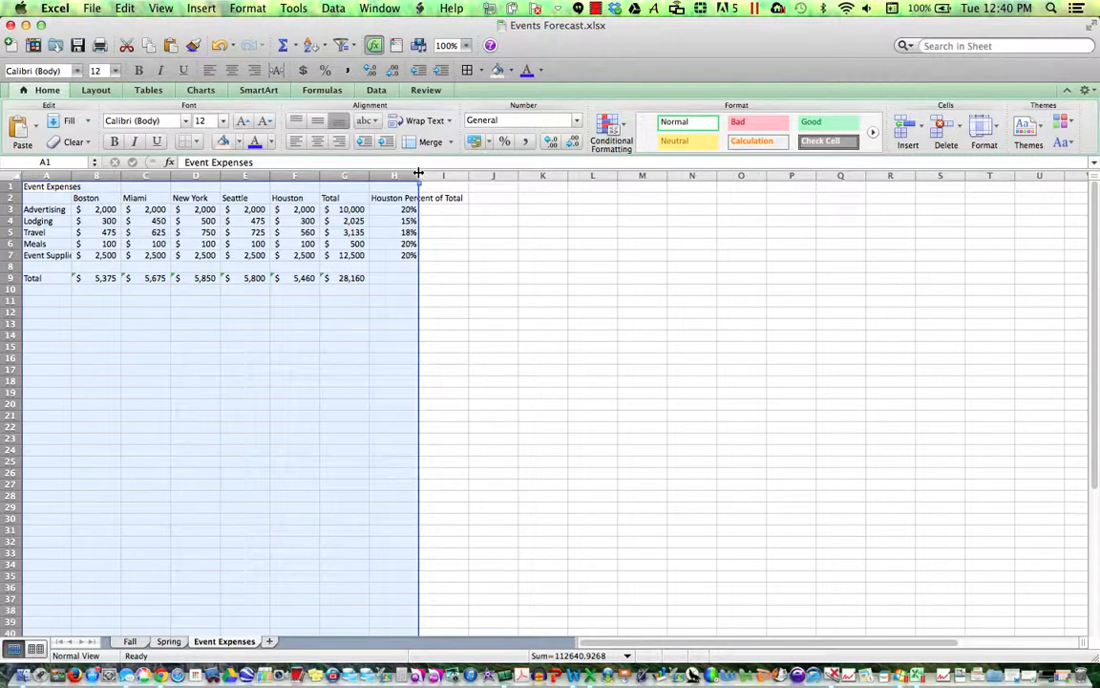
{"action": "left_click", "coordinate": [418, 173]}
{"action": "left_click", "coordinate": [419, 173]}
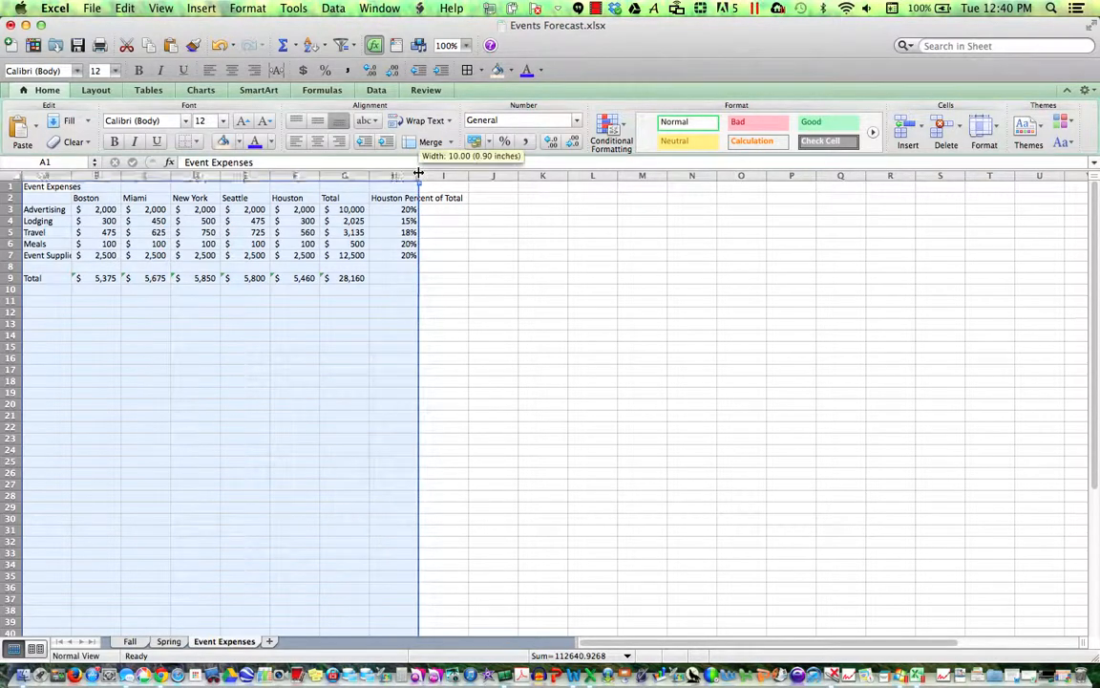
{"action": "double_click", "coordinate": [418, 173]}
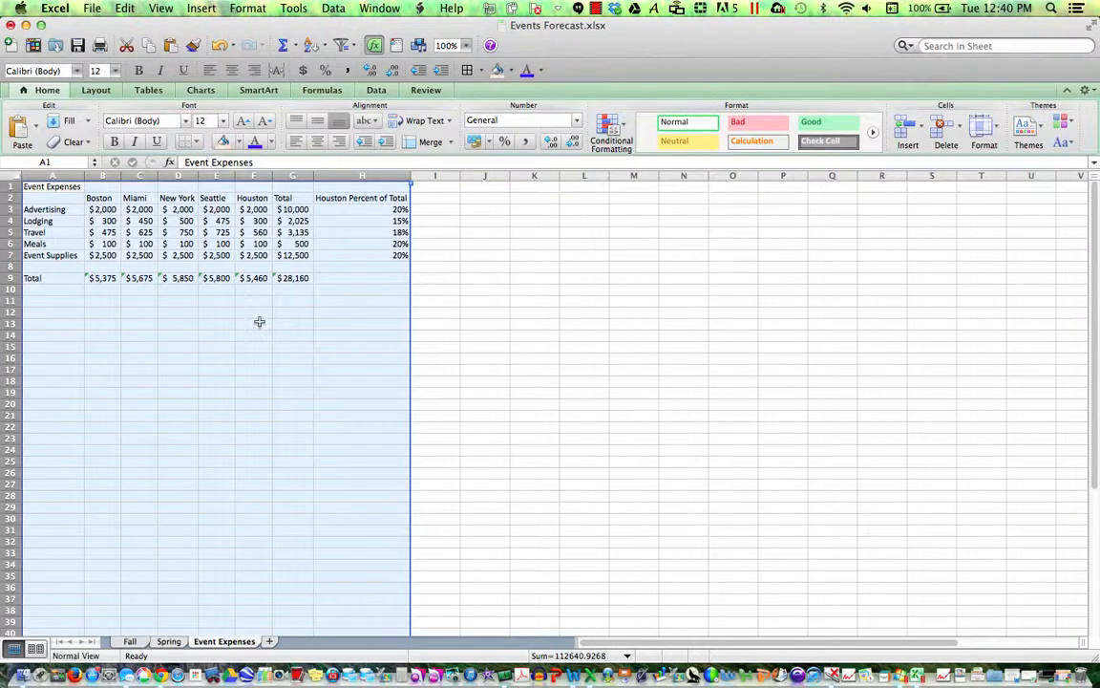
{"action": "left_click", "coordinate": [258, 322]}
{"action": "left_click", "coordinate": [78, 45]}
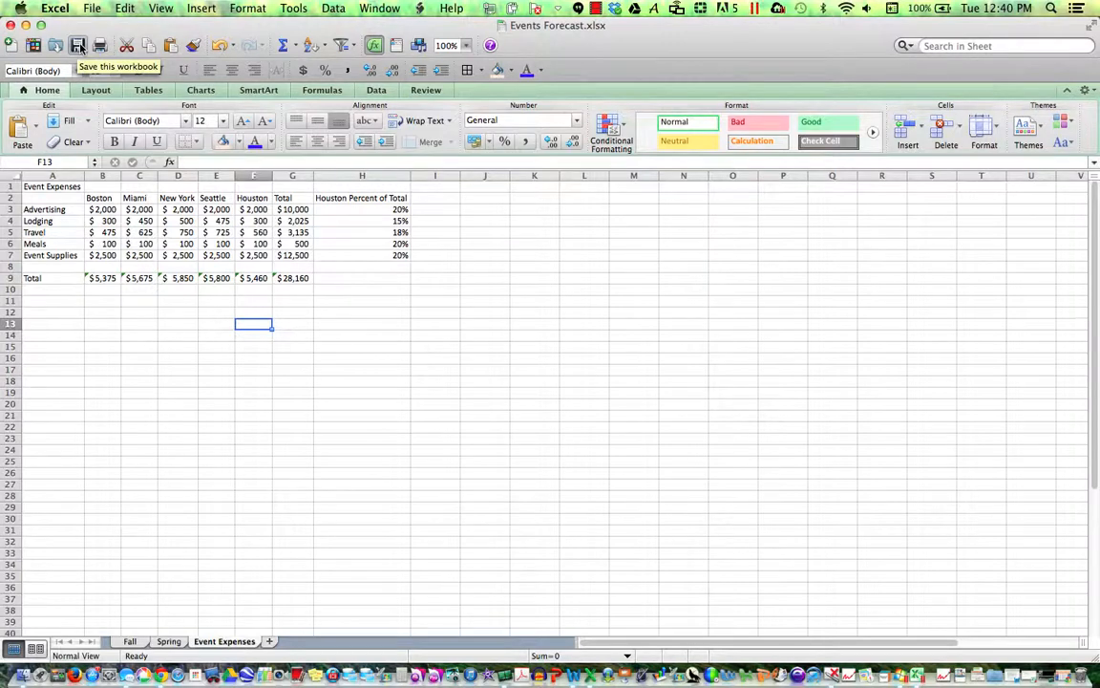
{"action": "left_click", "coordinate": [47, 186]}
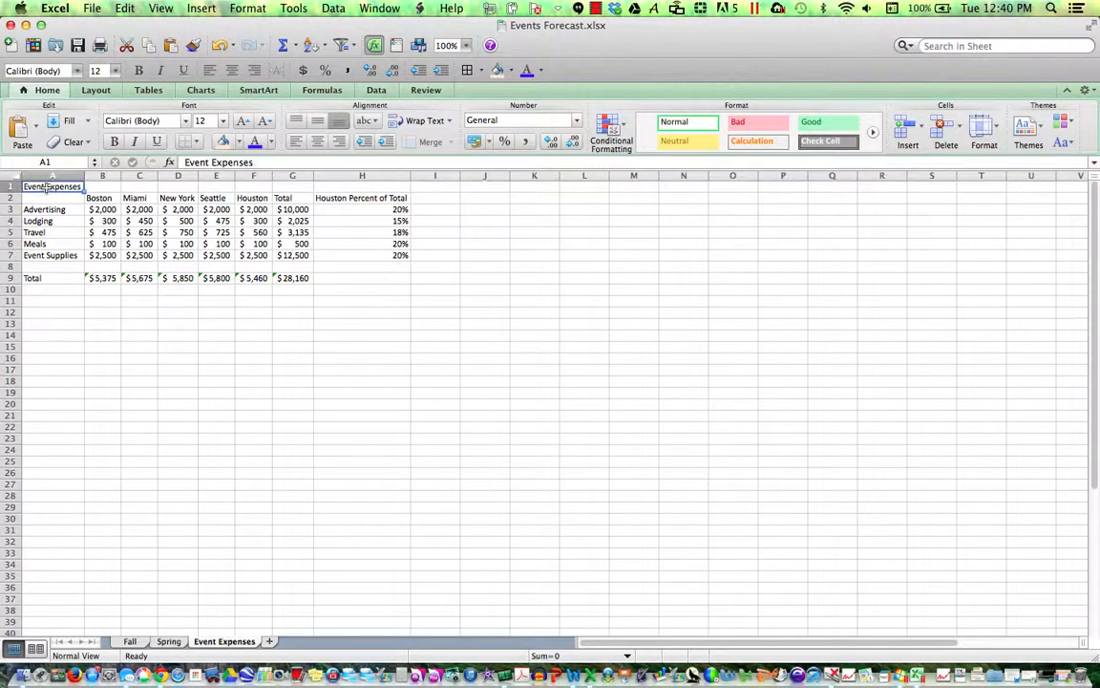
- Change the A1 title font to Comic Sans MS in Format Cells
{"action": "right_click", "coordinate": [47, 188]}
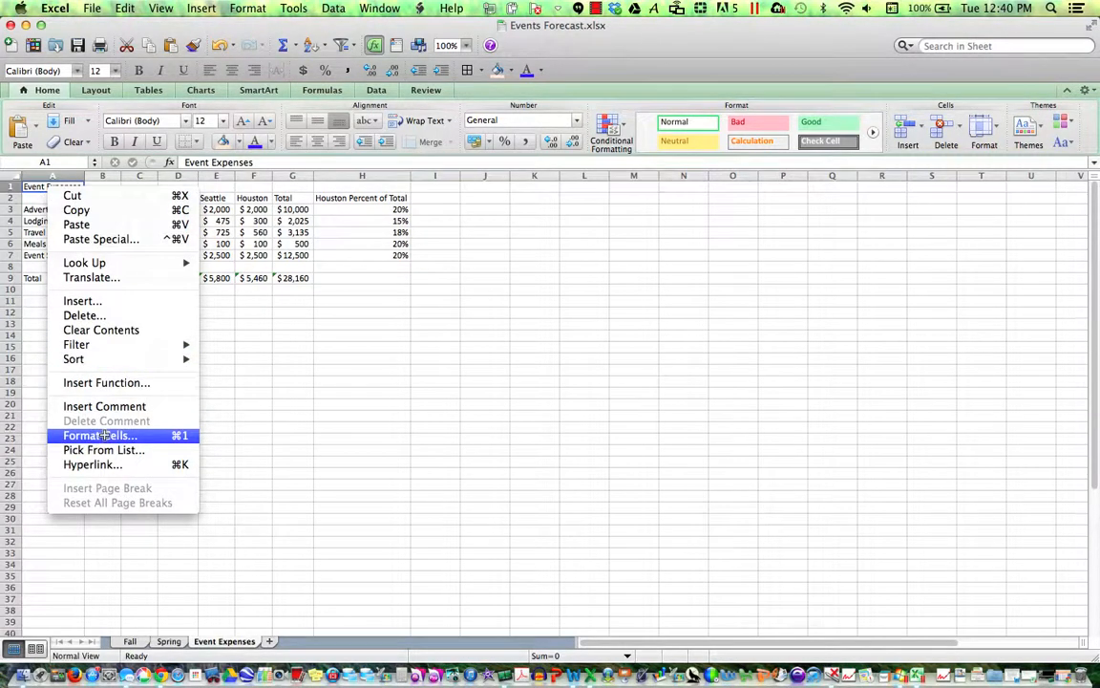
{"action": "left_click", "coordinate": [100, 436]}
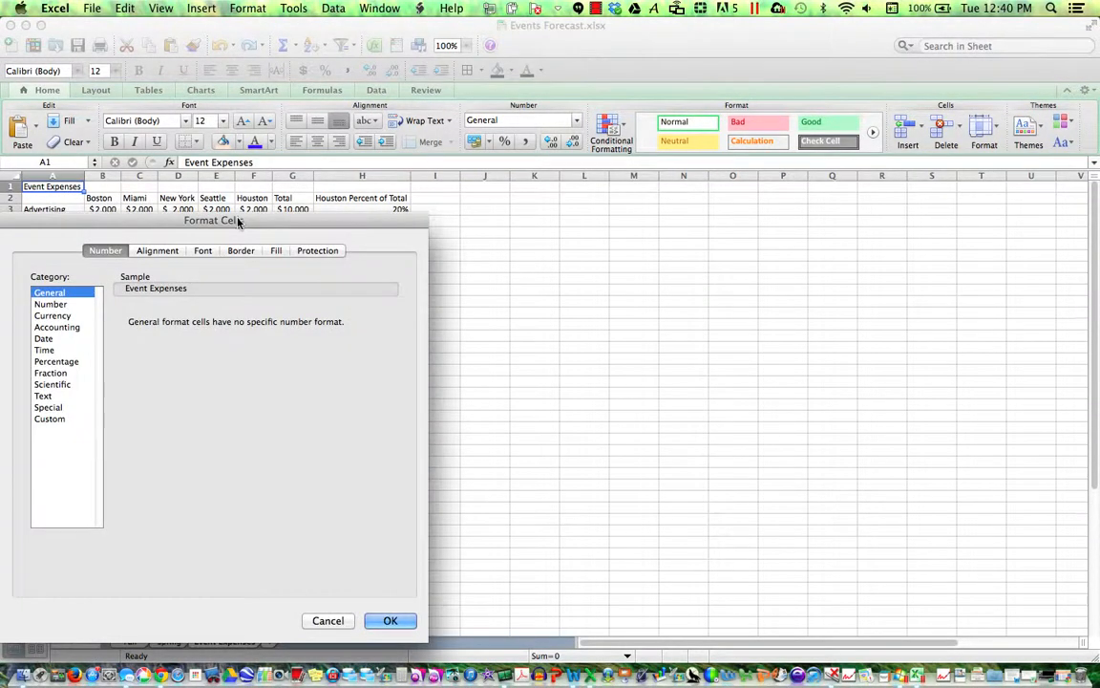
{"action": "left_click_drag", "start_coordinate": [236, 238], "coordinate": [633, 206]}
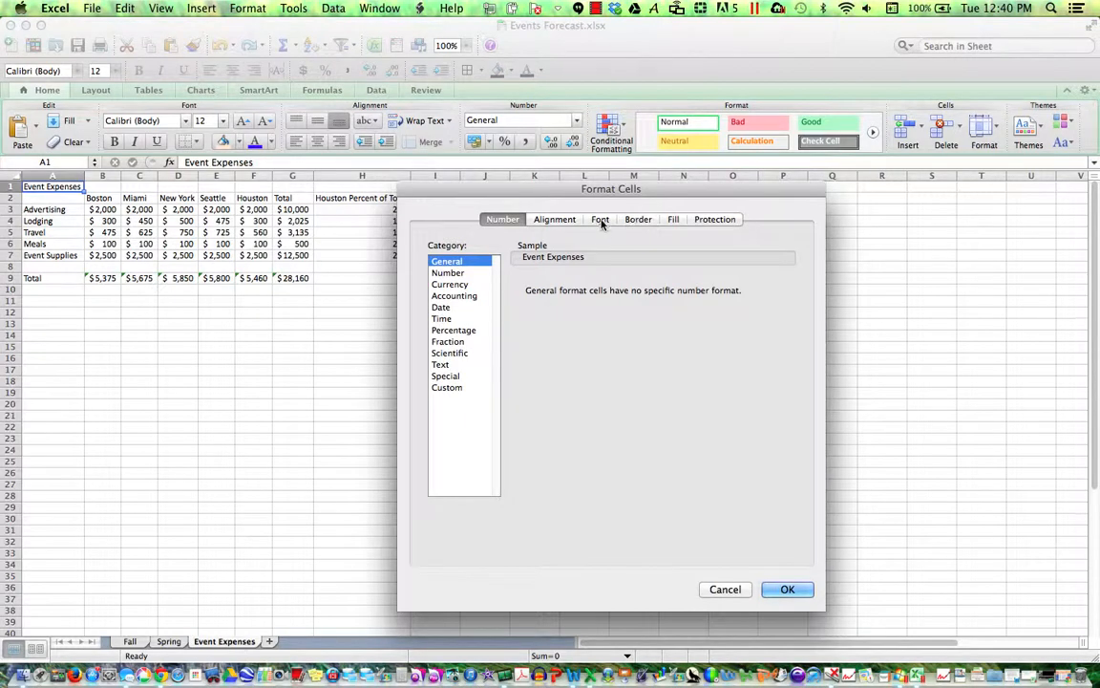
{"action": "left_click", "coordinate": [600, 219]}
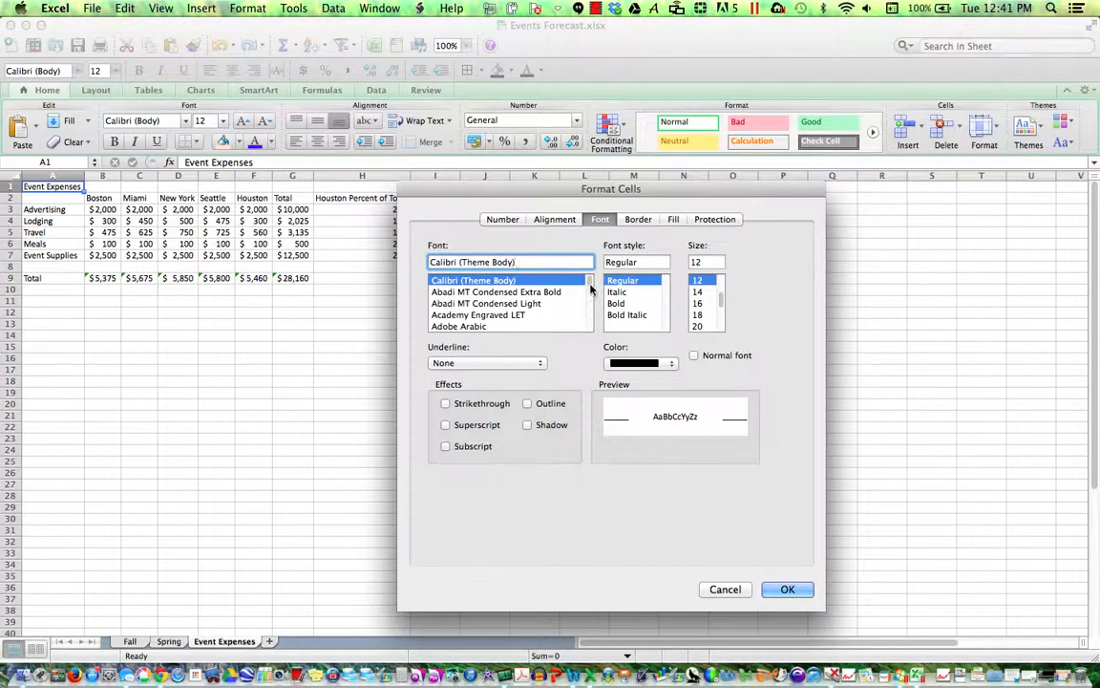
{"action": "mouse_move", "coordinate": [590, 285]}
{"action": "left_mouse_down"}
{"action": "mouse_move", "coordinate": [592, 326]}
{"action": "mouse_move", "coordinate": [591, 276]}
{"action": "left_mouse_up"}
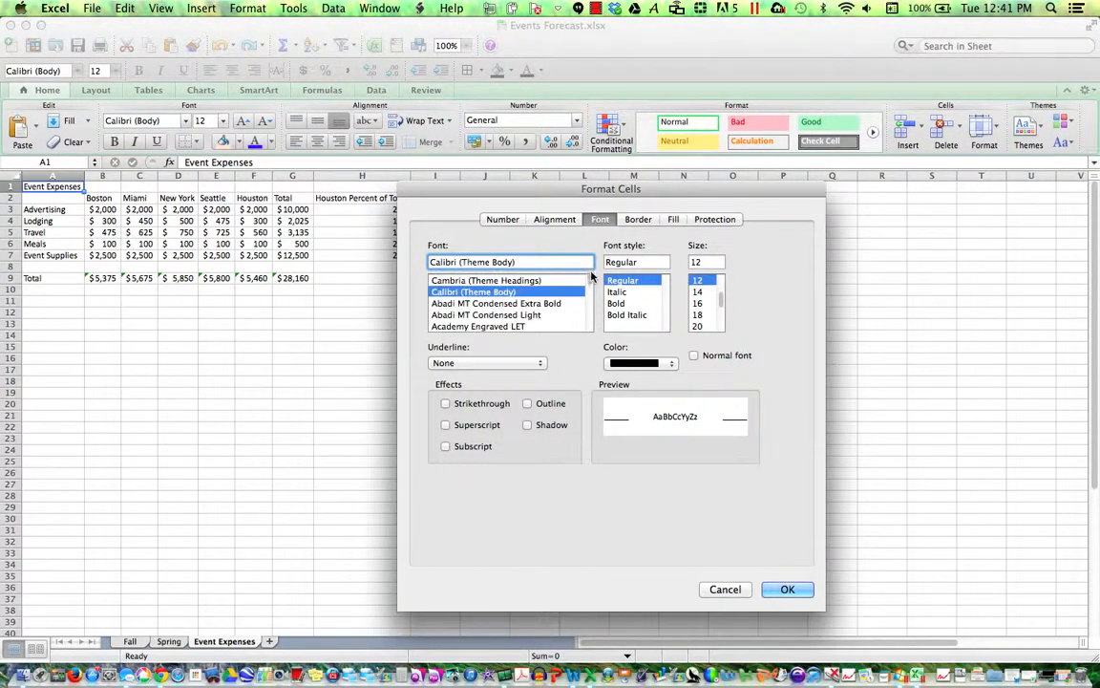
{"action": "triple_click", "coordinate": [523, 262]}
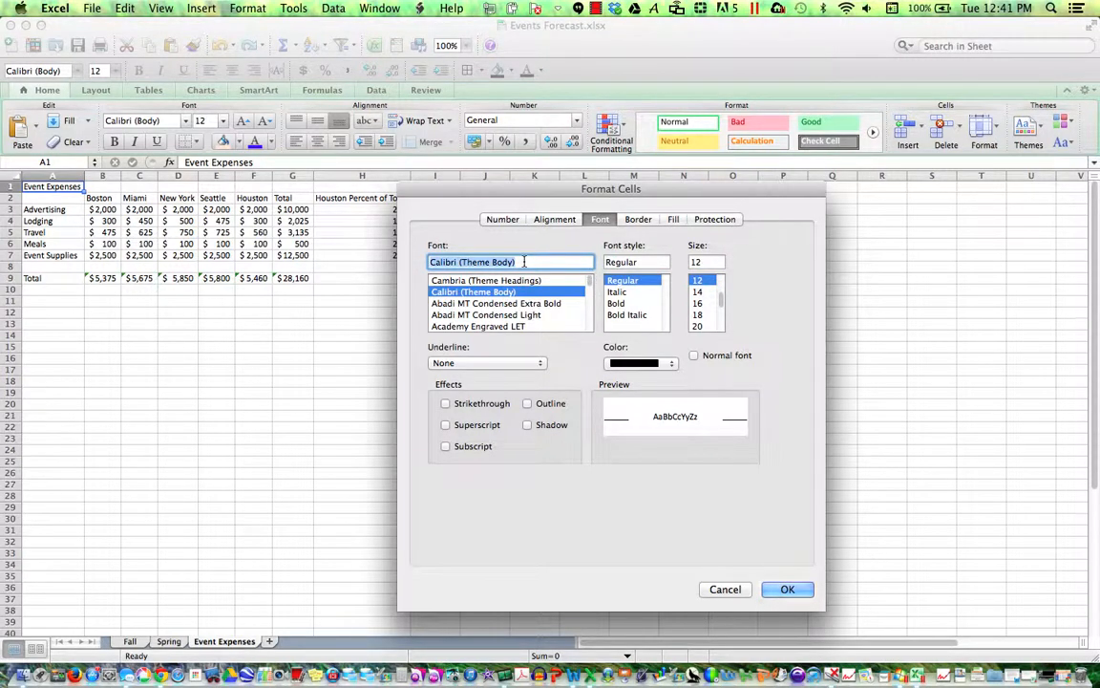
{"action": "type", "text": "Comic"}
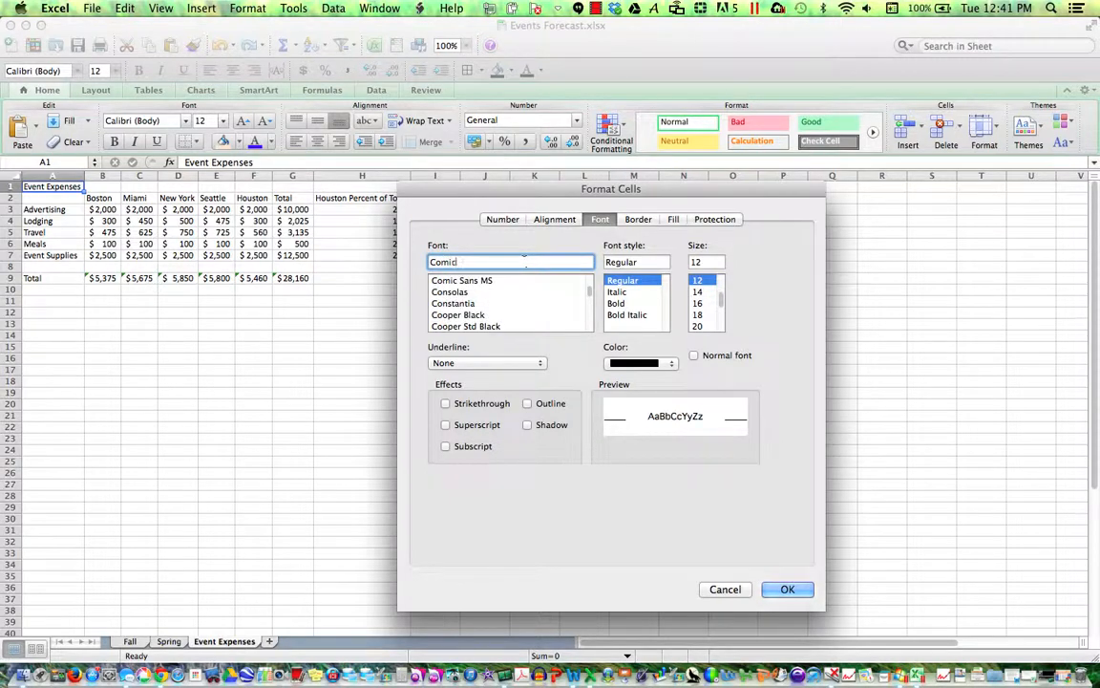
{"action": "left_click", "coordinate": [488, 281]}
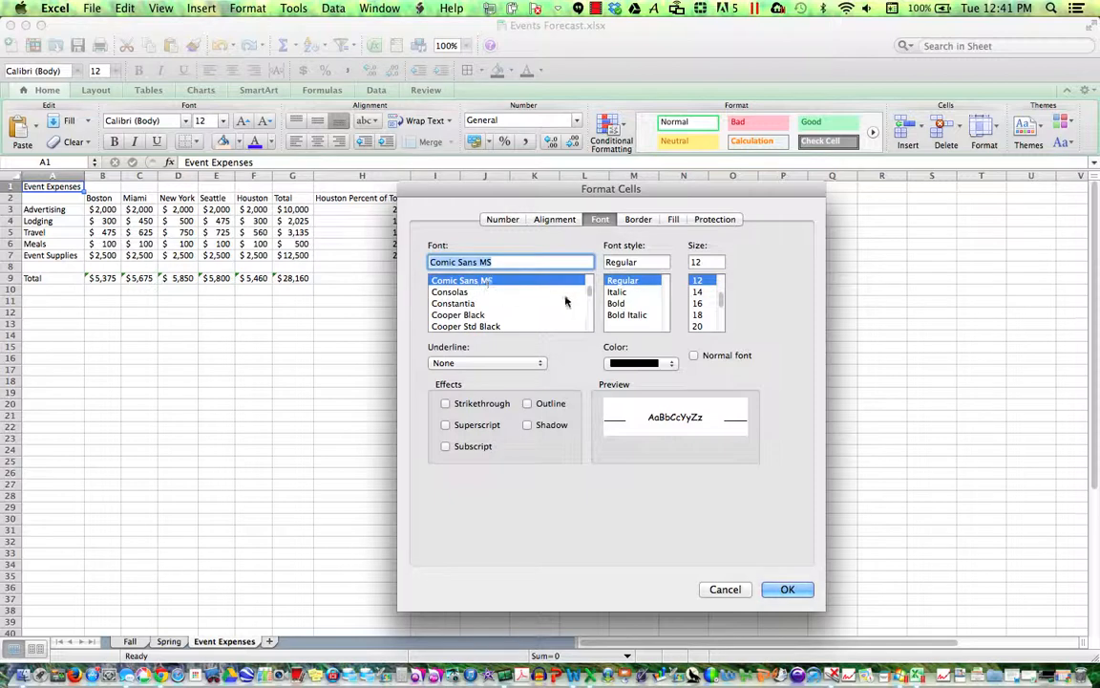
- Make the title Bold Italic, size 16, in light blue, and apply it
{"action": "left_click", "coordinate": [627, 315]}
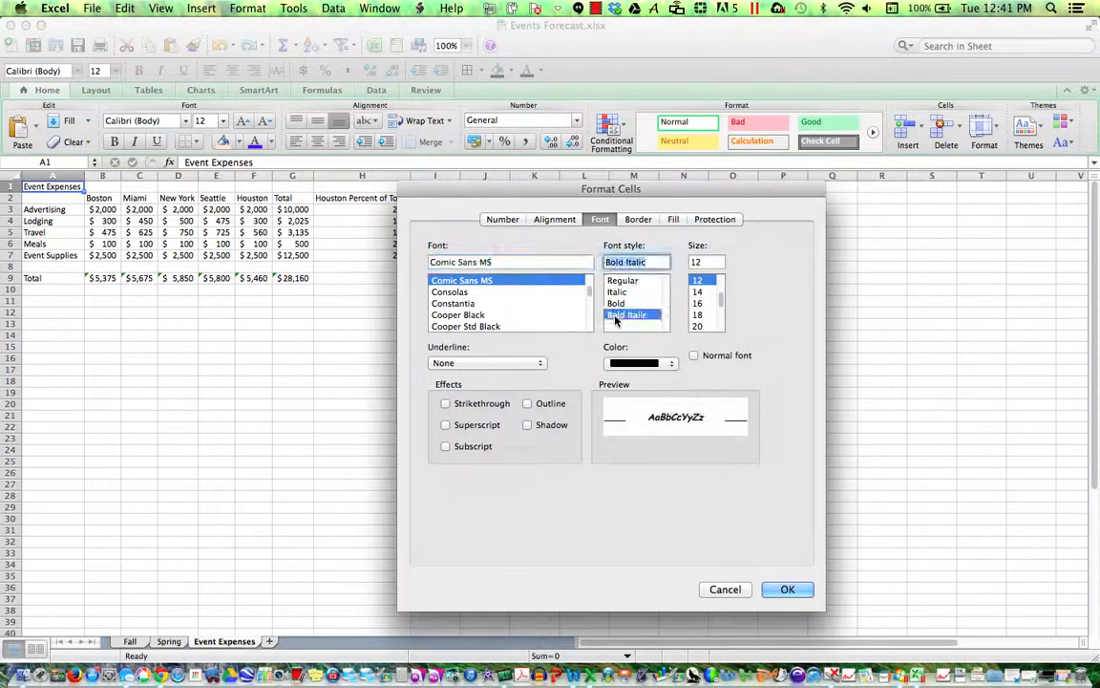
{"action": "left_click", "coordinate": [698, 304]}
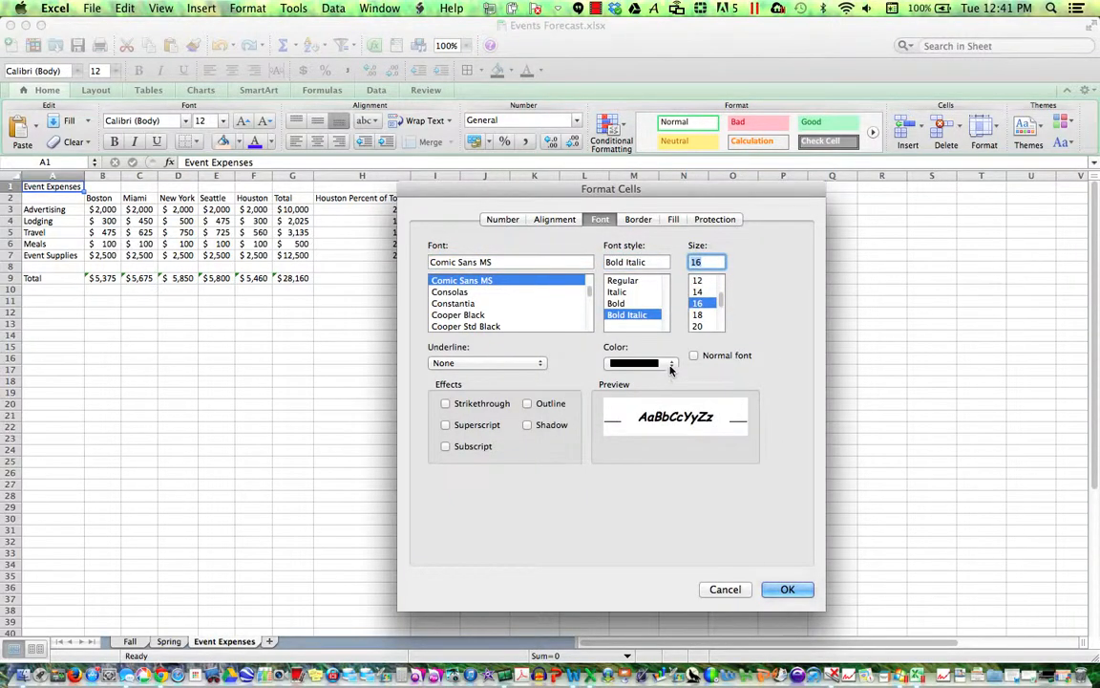
{"action": "left_click", "coordinate": [669, 365]}
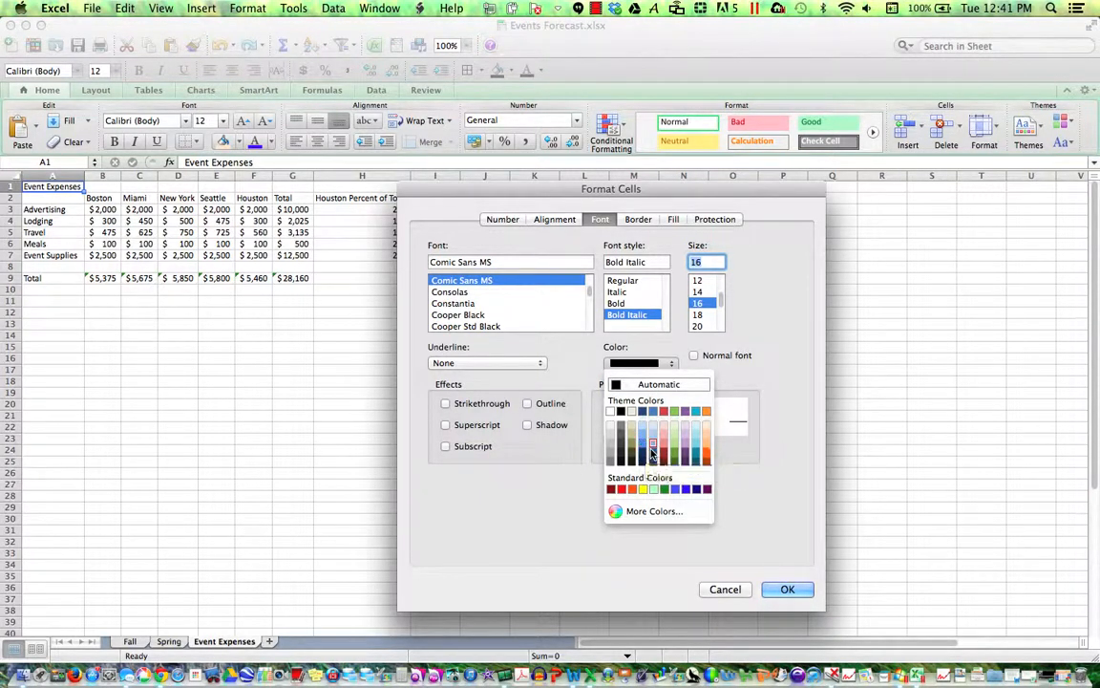
{"action": "key", "text": "Escape"}
{"action": "left_click", "coordinate": [640, 363]}
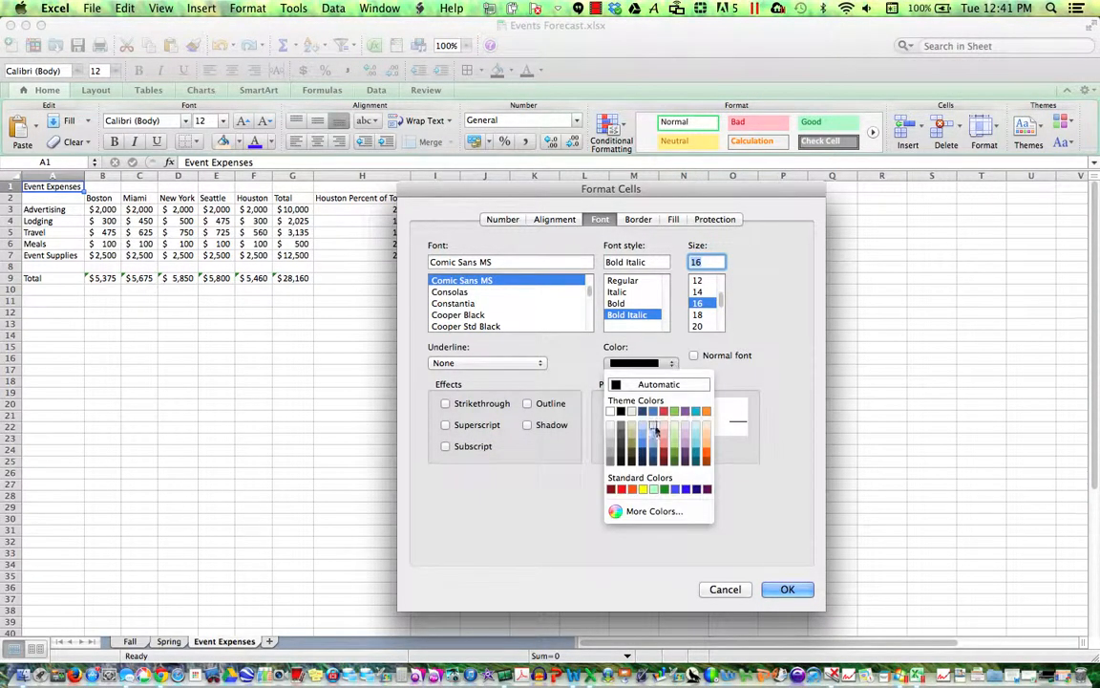
{"action": "left_click", "coordinate": [654, 446]}
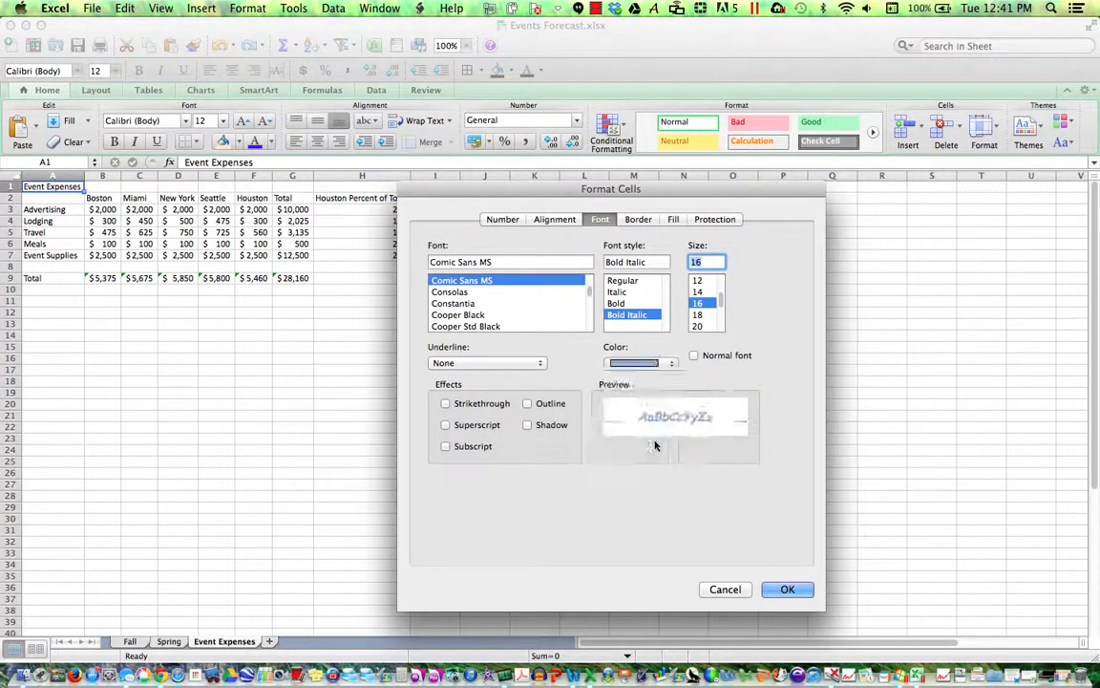
{"action": "left_click", "coordinate": [787, 589]}
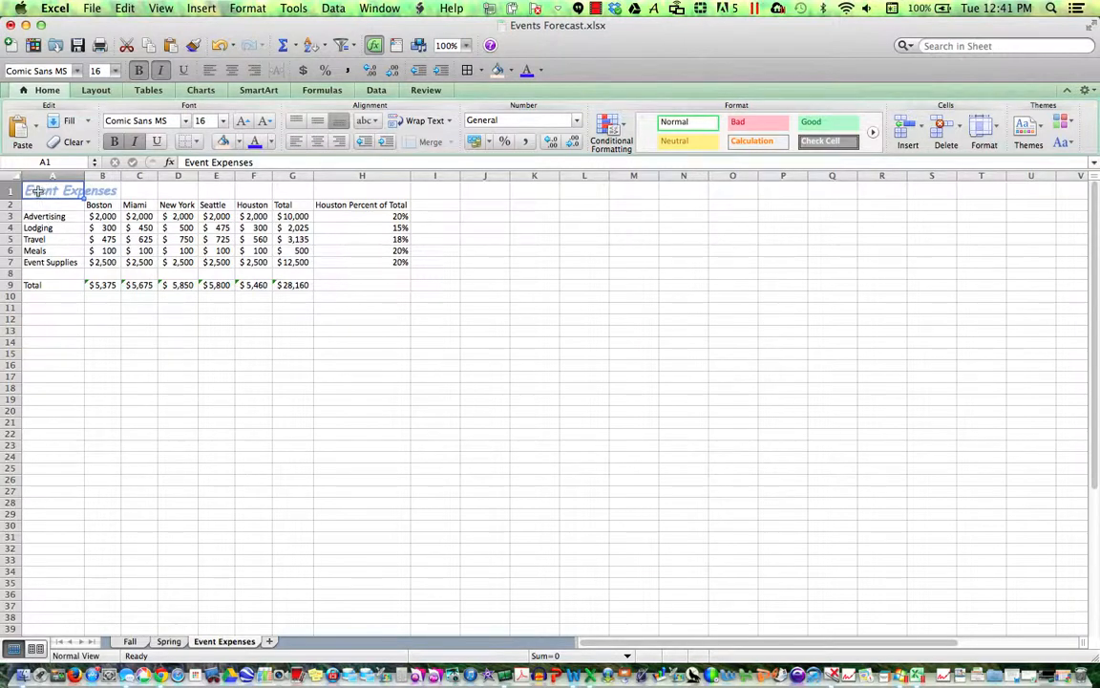
- Set the horizontal alignment of A1:H1 to Center Across Selection
{"action": "left_click_drag", "start_coordinate": [37, 191], "coordinate": [352, 192]}
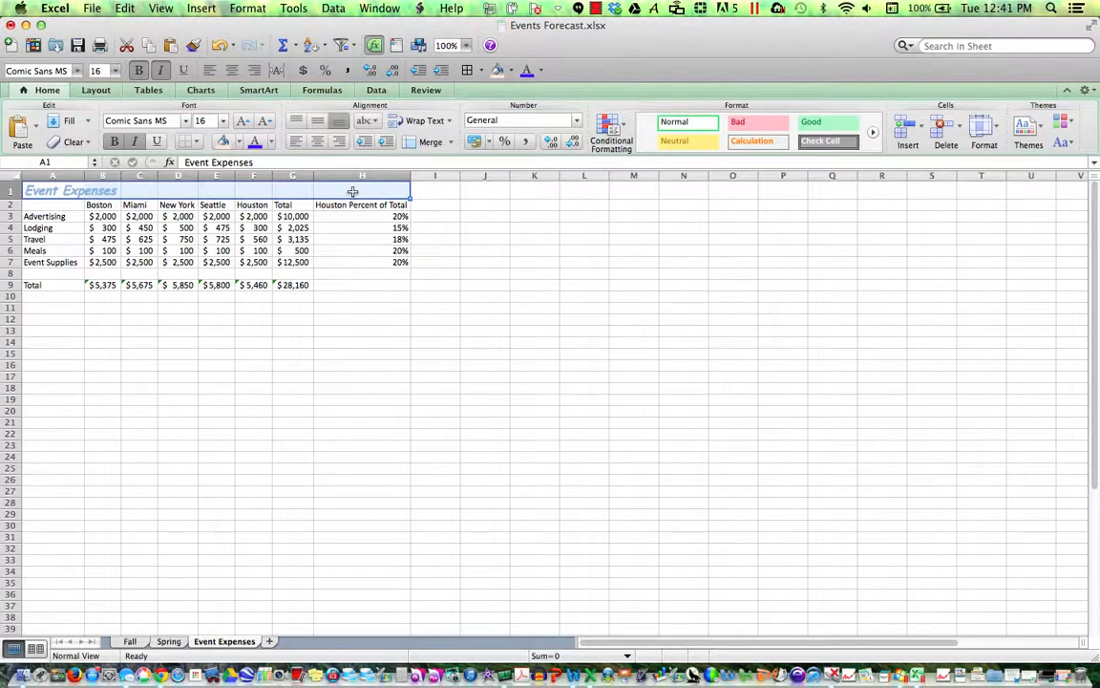
{"action": "right_click", "coordinate": [352, 192]}
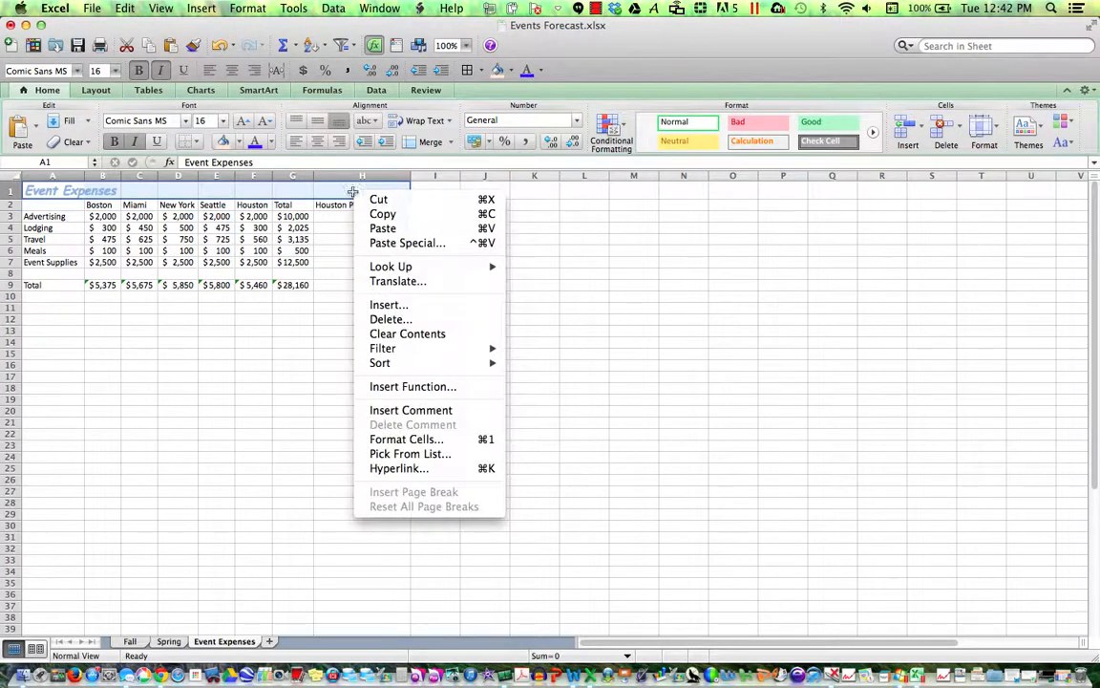
{"action": "left_click", "coordinate": [410, 440]}
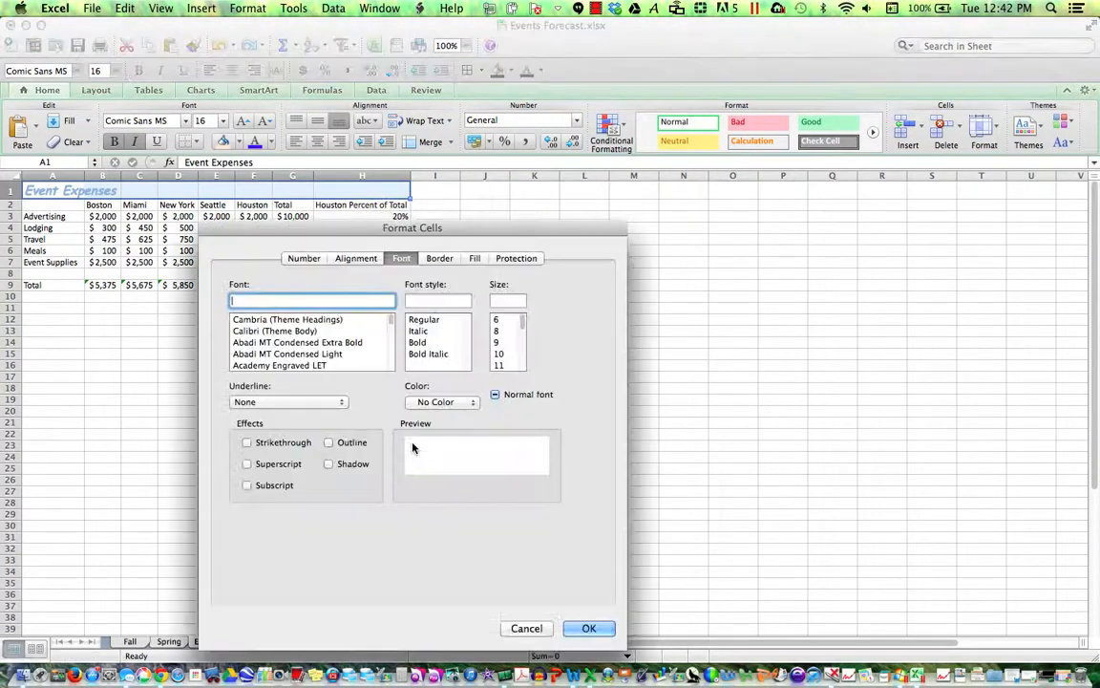
{"action": "left_click", "coordinate": [368, 260]}
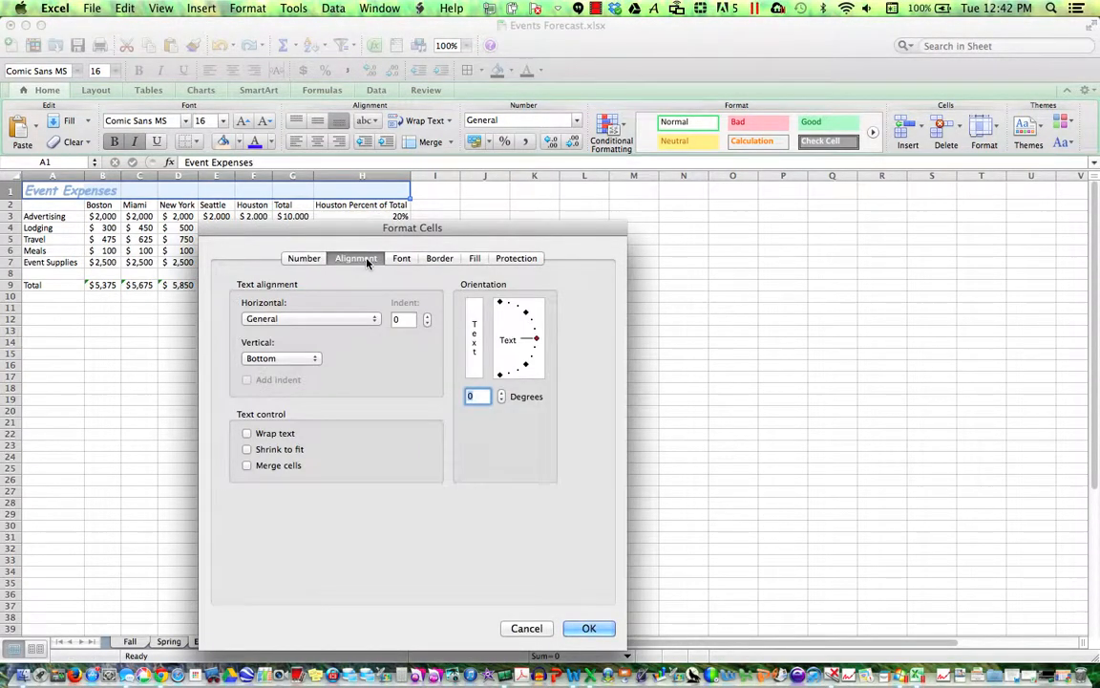
{"action": "left_click", "coordinate": [320, 318]}
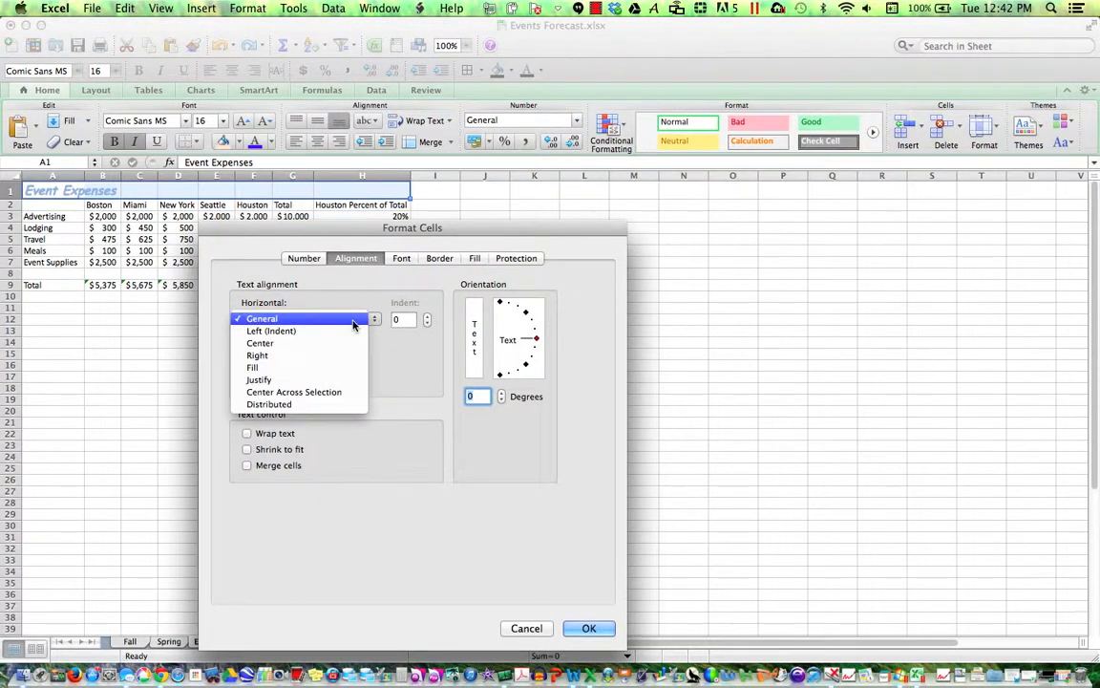
{"action": "left_click", "coordinate": [338, 392]}
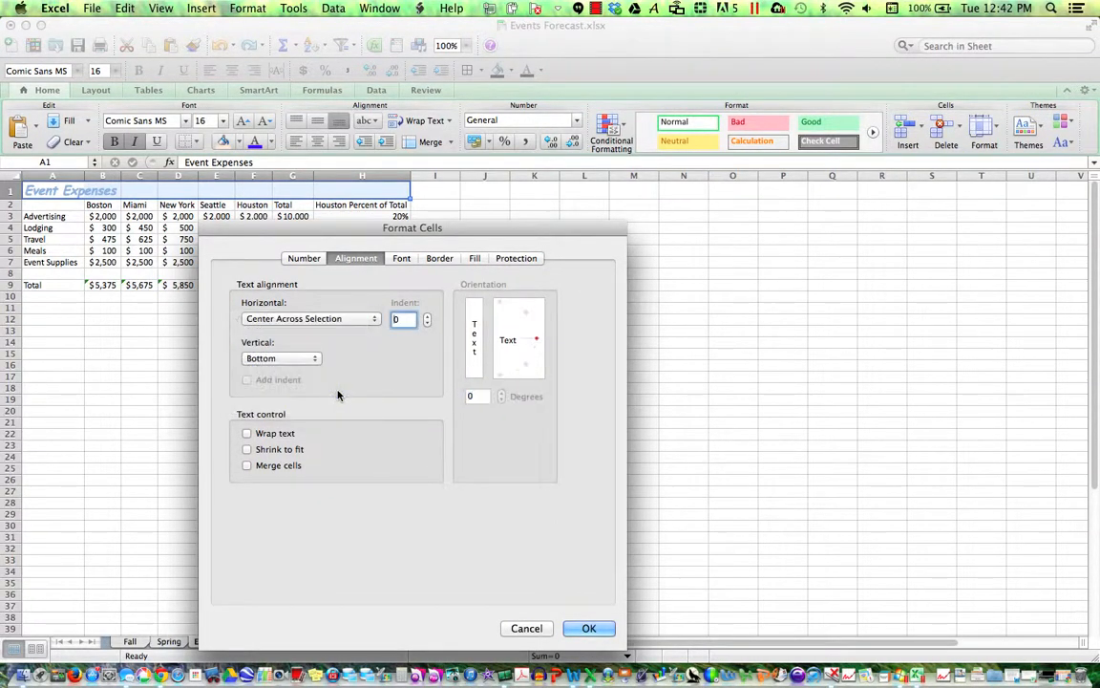
{"action": "left_click", "coordinate": [587, 628]}
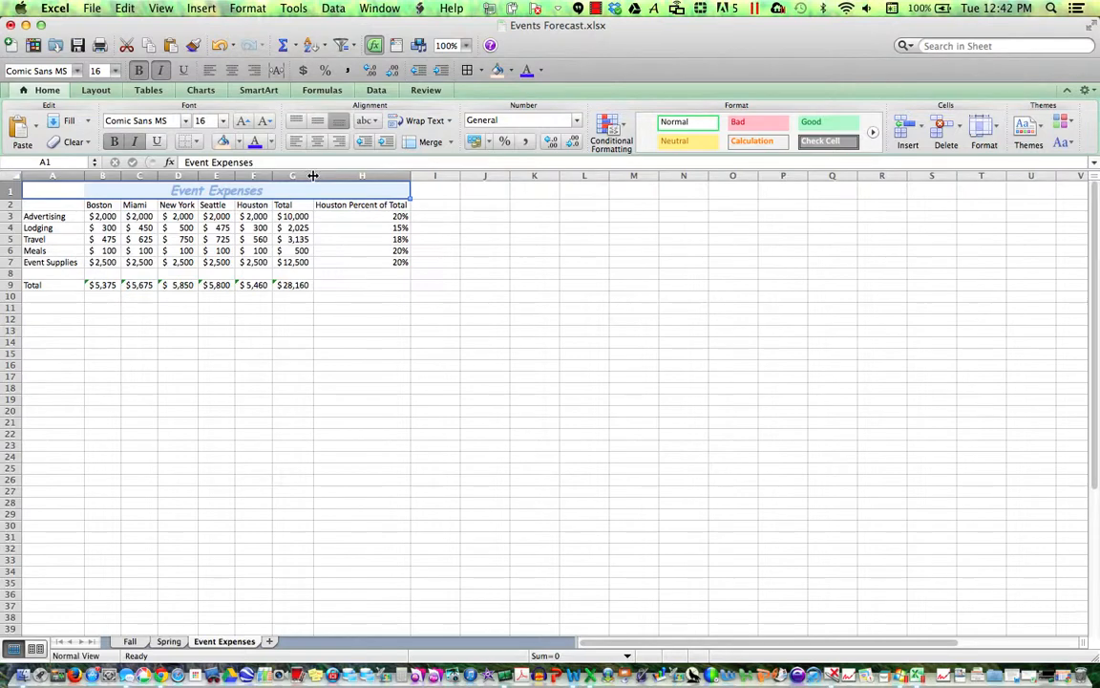
- Widen column G, AutoFit columns A–H, and save the workbook
{"action": "mouse_move", "coordinate": [314, 176]}
{"action": "left_mouse_down"}
{"action": "mouse_move", "coordinate": [431, 176]}
{"action": "mouse_move", "coordinate": [307, 175]}
{"action": "mouse_move", "coordinate": [333, 174]}
{"action": "left_mouse_up"}
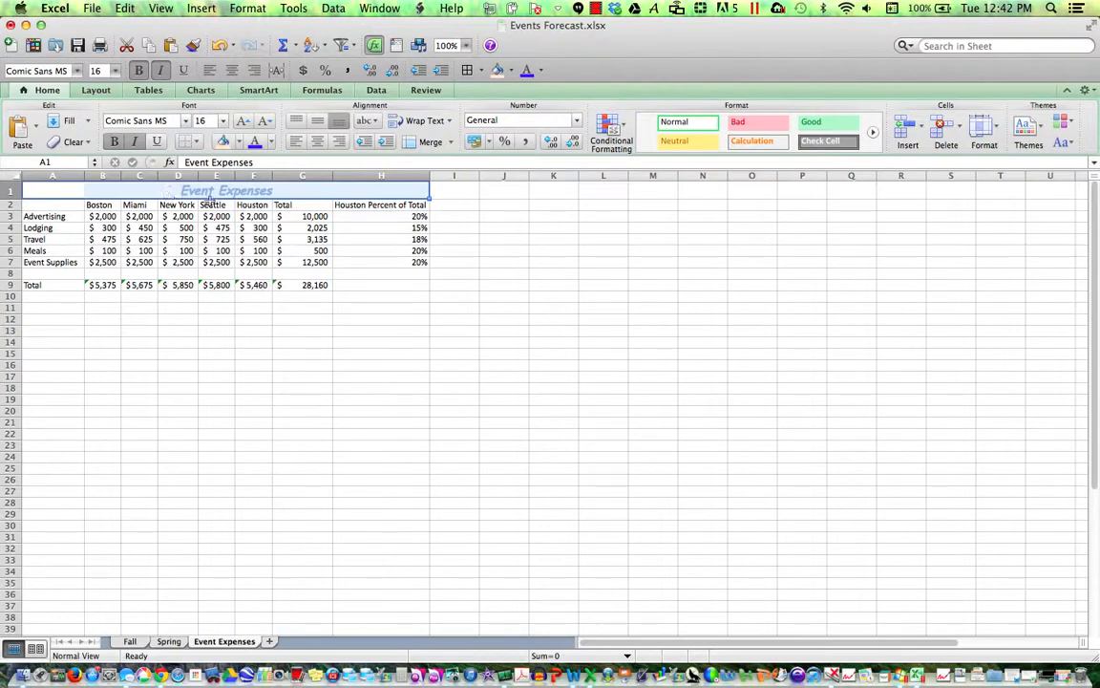
{"action": "left_click_drag", "start_coordinate": [59, 176], "coordinate": [396, 176]}
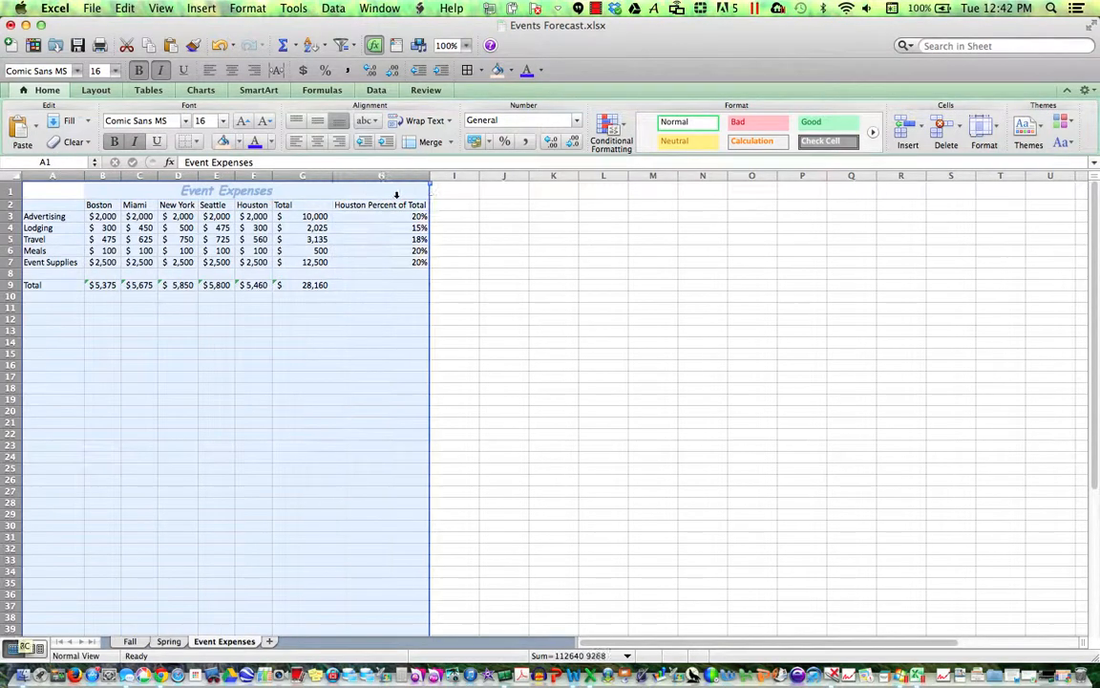
{"action": "double_click", "coordinate": [431, 176]}
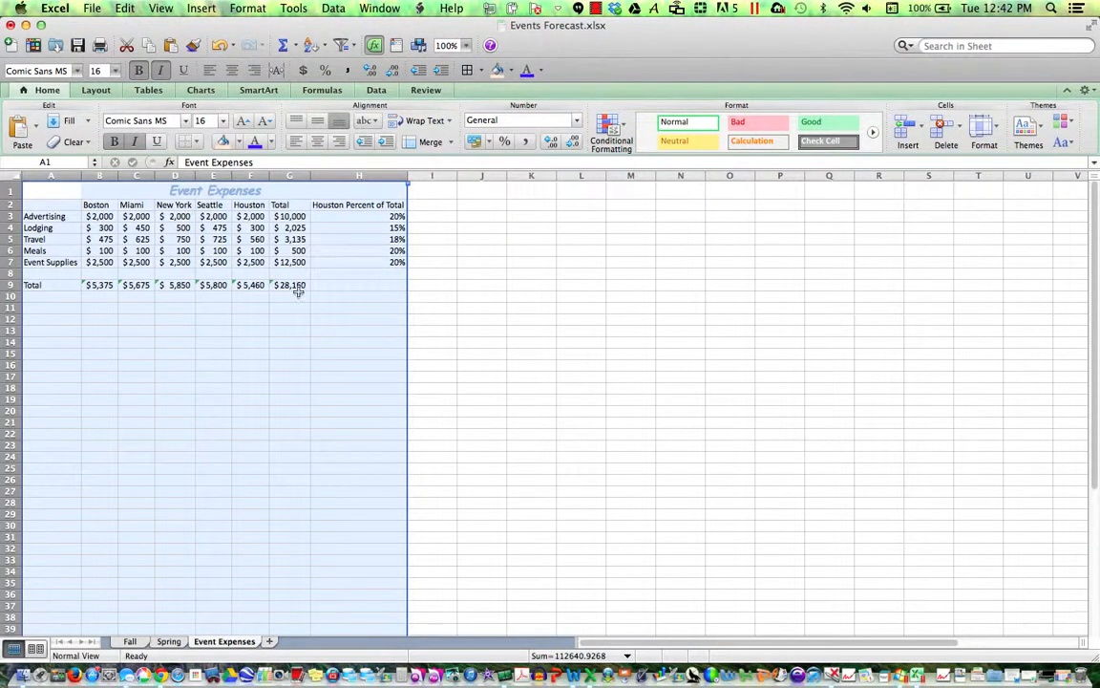
{"action": "left_click", "coordinate": [216, 240]}
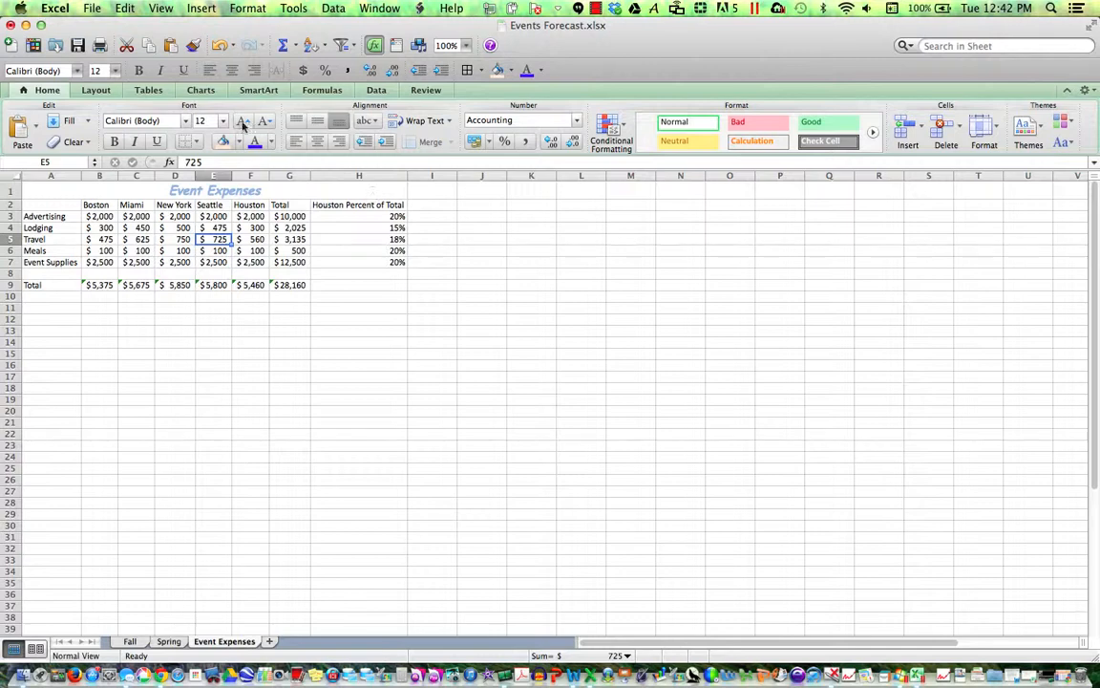
{"action": "left_click", "coordinate": [78, 46]}
{"action": "left_click", "coordinate": [51, 190]}
{"action": "left_click_drag", "start_coordinate": [49, 190], "coordinate": [327, 190]}
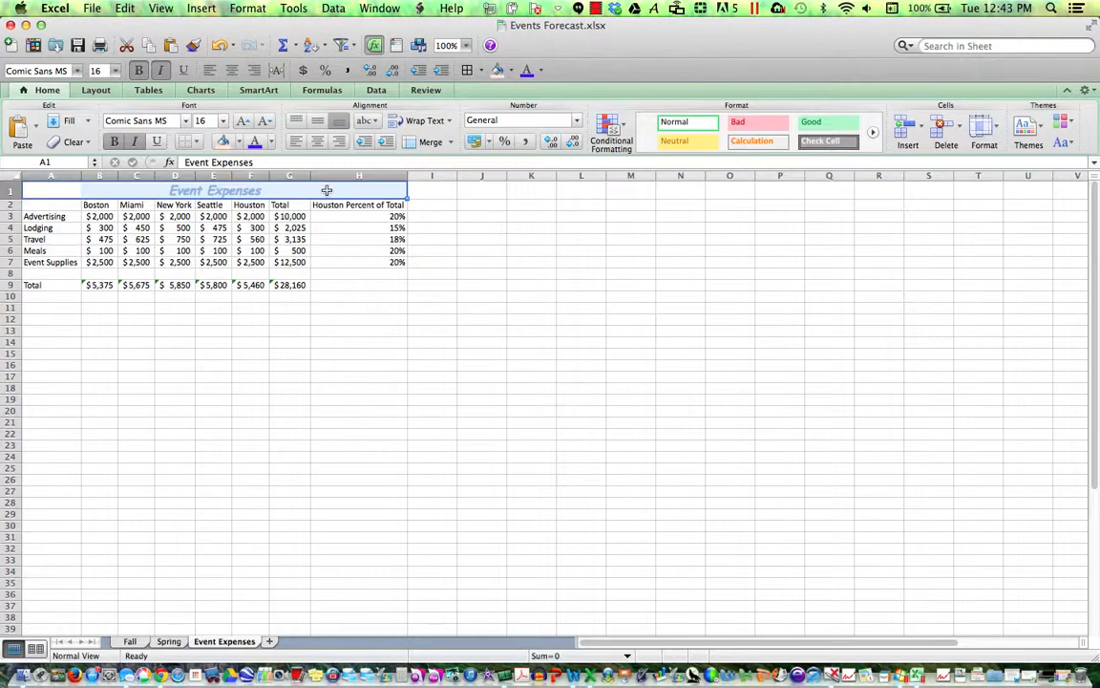
- Fill A1:H1 with a light peach background and a Thin Diagonal Crosshatch pattern
{"action": "right_click", "coordinate": [327, 190]}
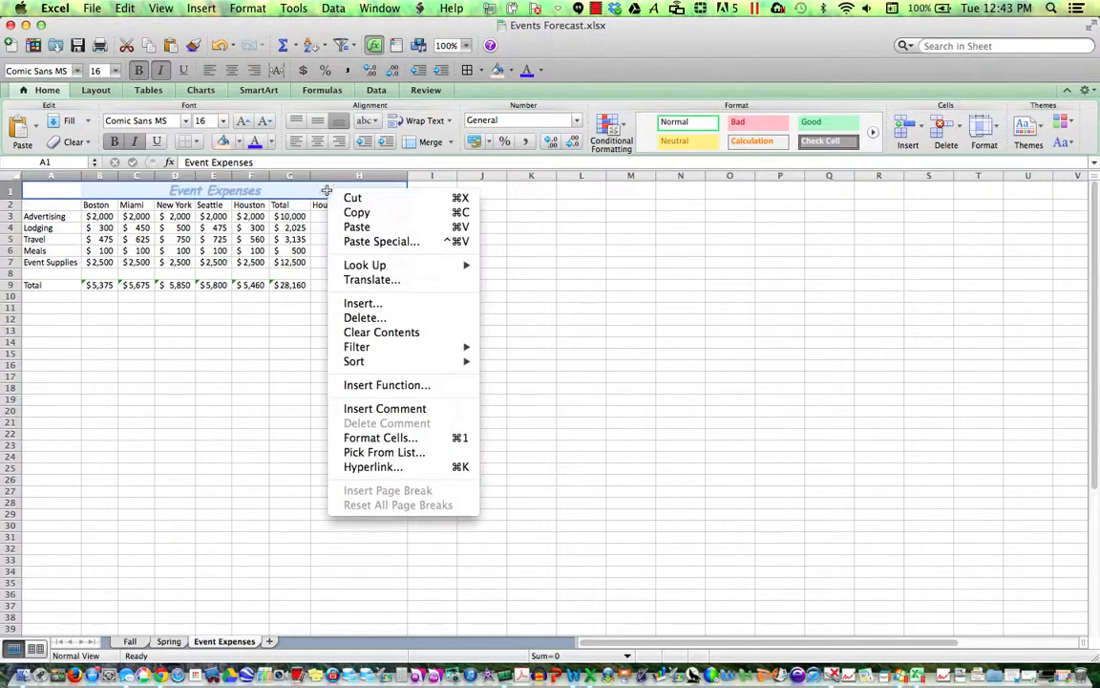
{"action": "left_click", "coordinate": [384, 439]}
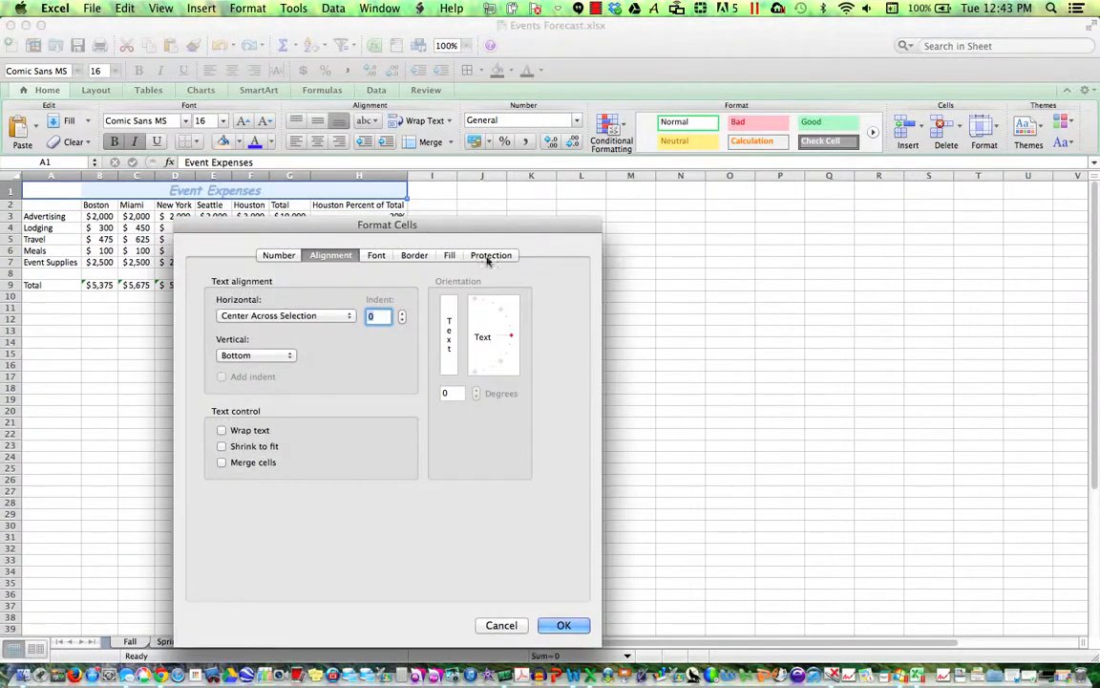
{"action": "left_click", "coordinate": [449, 255]}
{"action": "left_click_drag", "start_coordinate": [411, 227], "coordinate": [682, 165]}
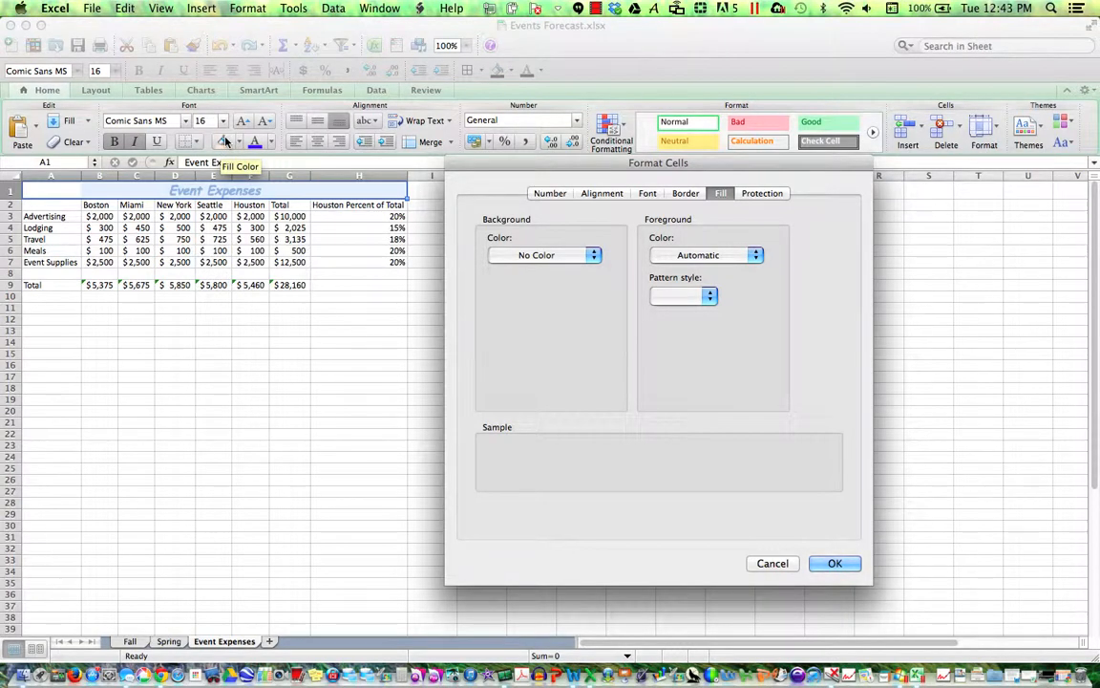
{"action": "left_click", "coordinate": [583, 256]}
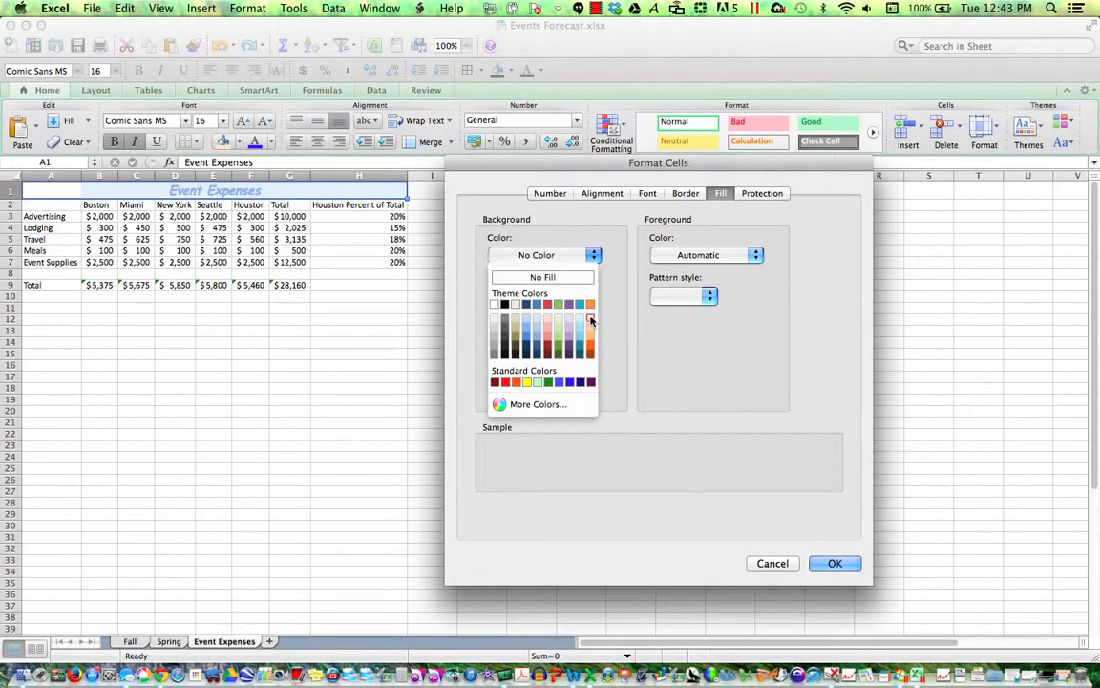
{"action": "left_click", "coordinate": [591, 321]}
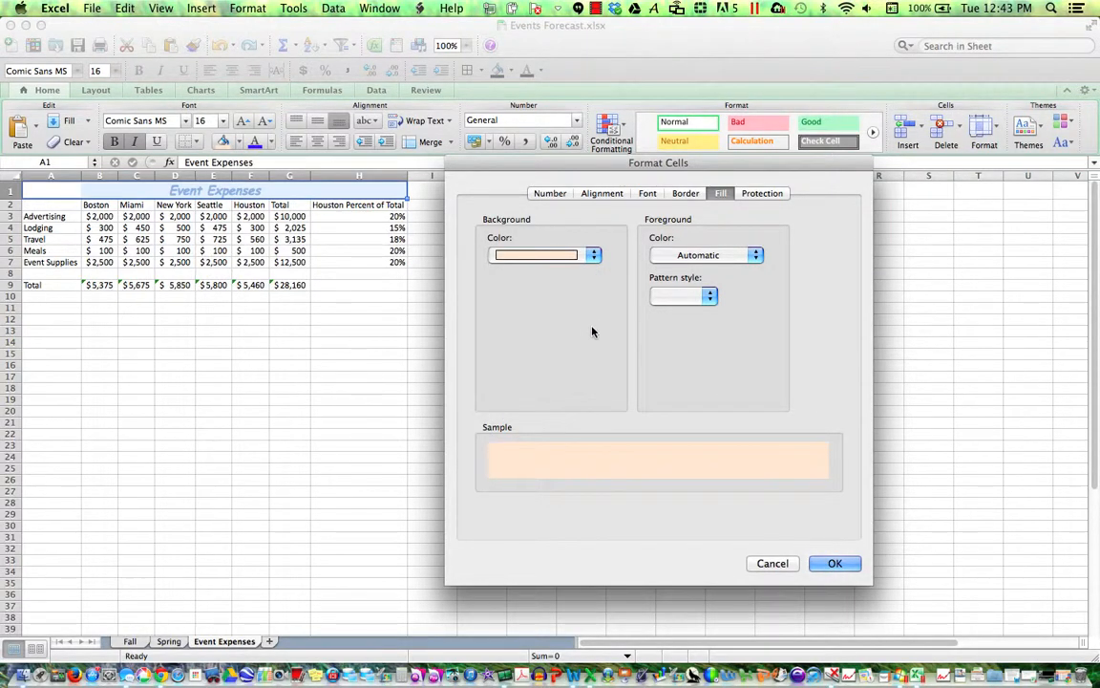
{"action": "left_click", "coordinate": [709, 298]}
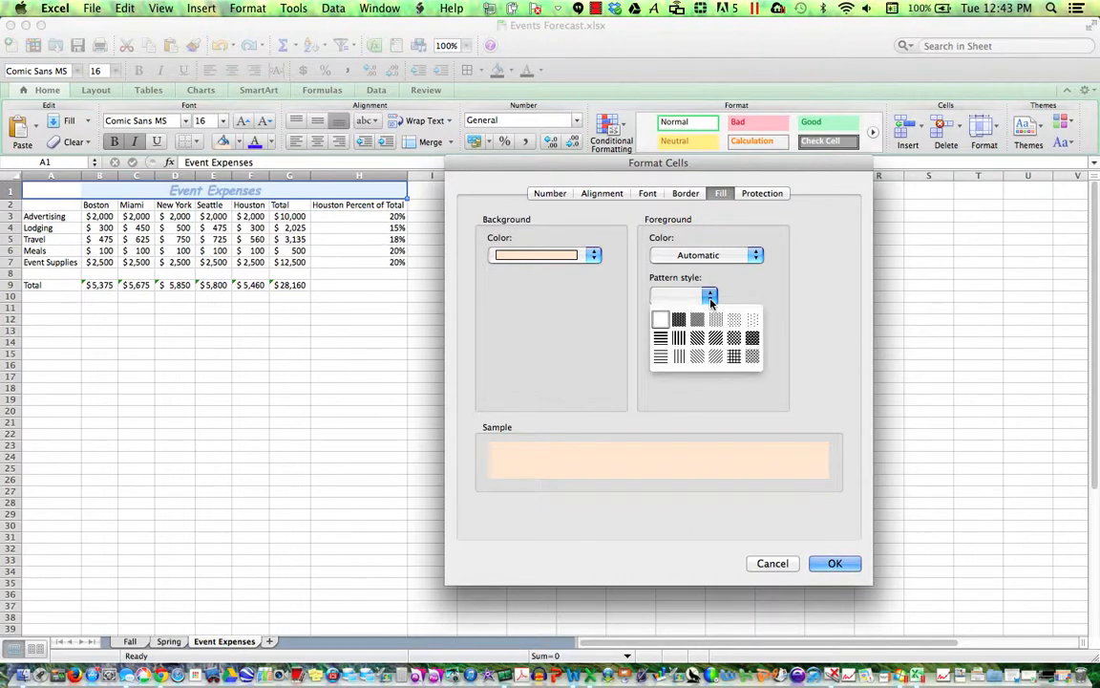
{"action": "left_click", "coordinate": [753, 357]}
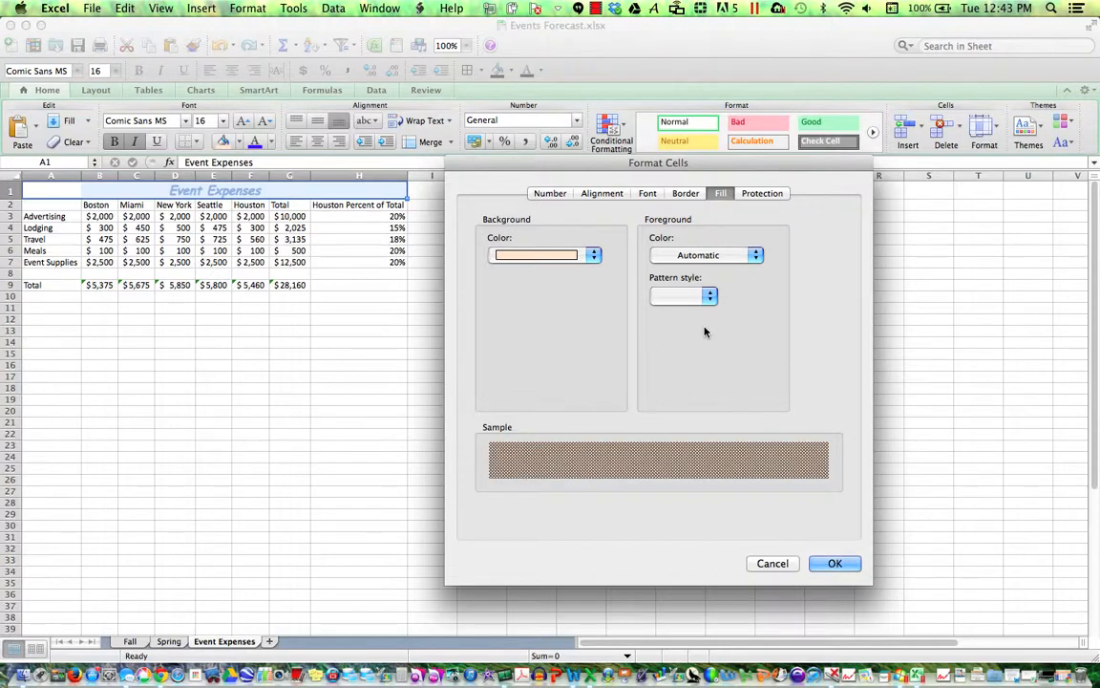
- Add a thick solid bottom border beneath the title row and apply the formatting
{"action": "left_click", "coordinate": [687, 194]}
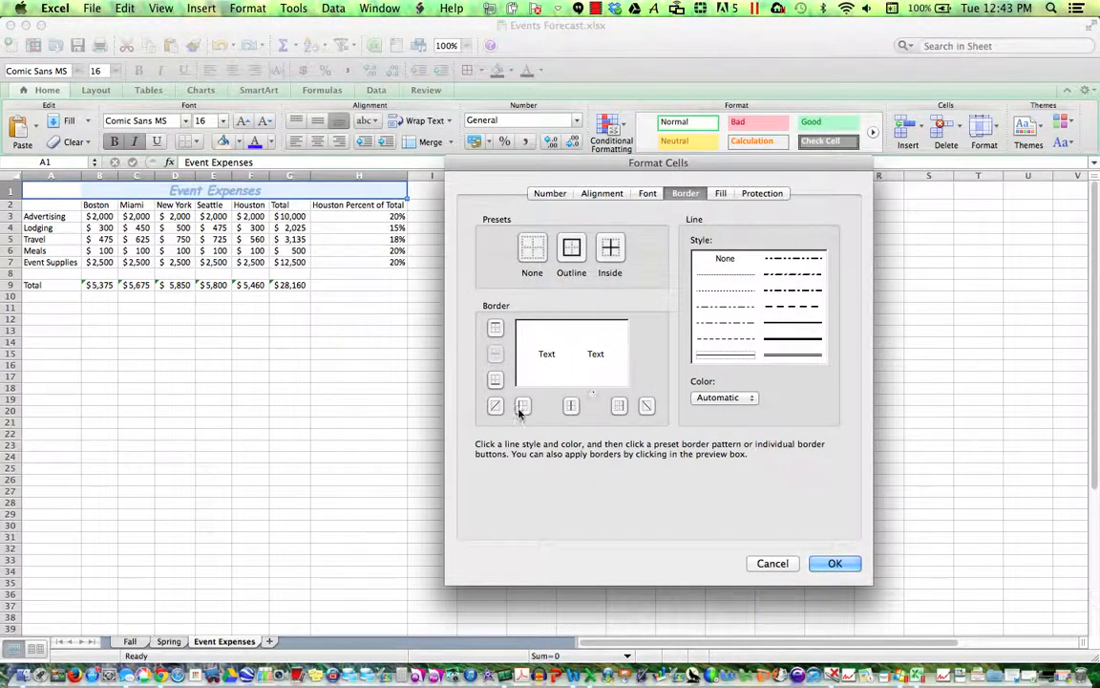
{"action": "left_click", "coordinate": [495, 381]}
{"action": "left_click", "coordinate": [799, 340]}
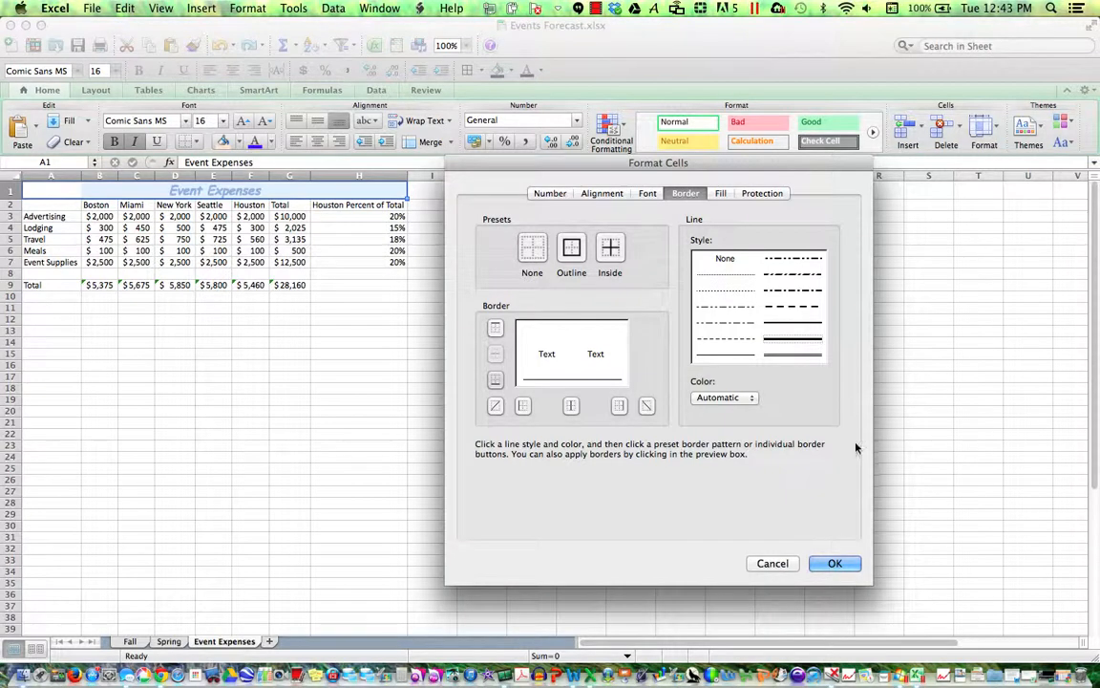
{"action": "left_click", "coordinate": [837, 562]}
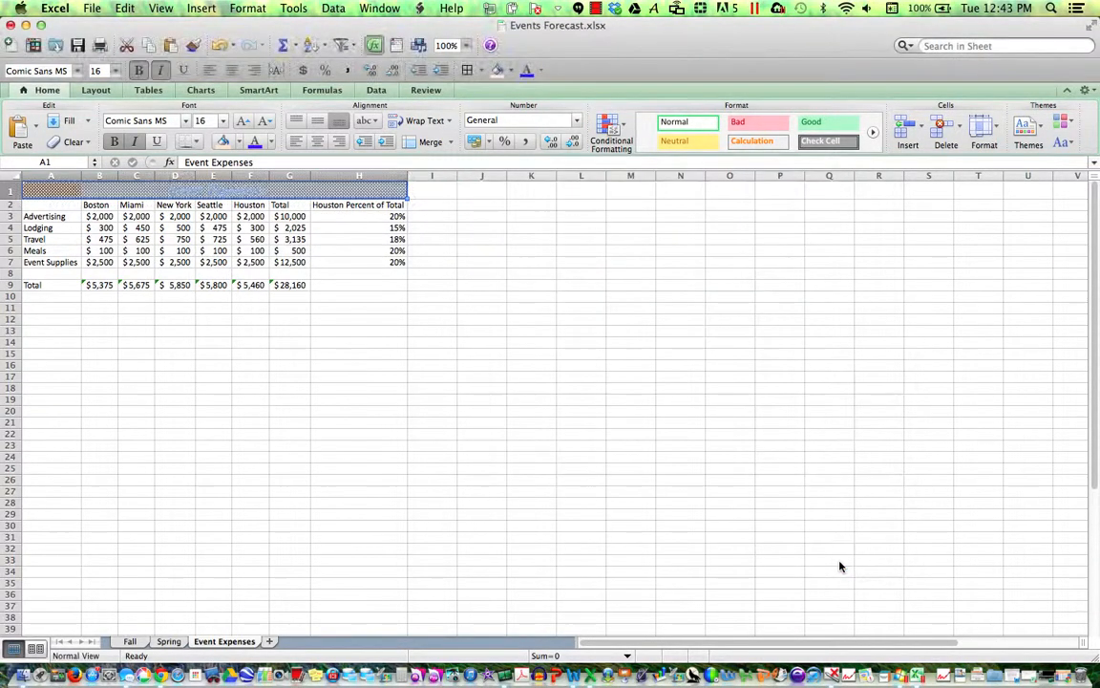
- Turn the A2:H2 column headings blue and save Events Forecast.xlsx
{"action": "left_click", "coordinate": [317, 331]}
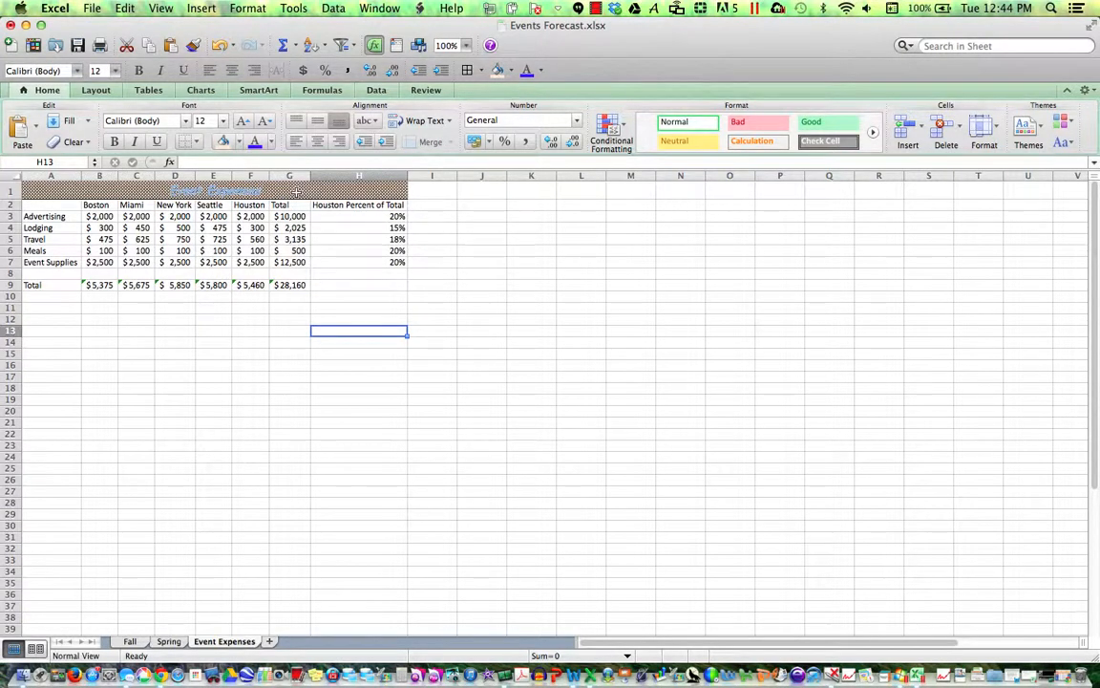
{"action": "left_click", "coordinate": [78, 205]}
{"action": "left_click_drag", "start_coordinate": [86, 206], "coordinate": [324, 207]}
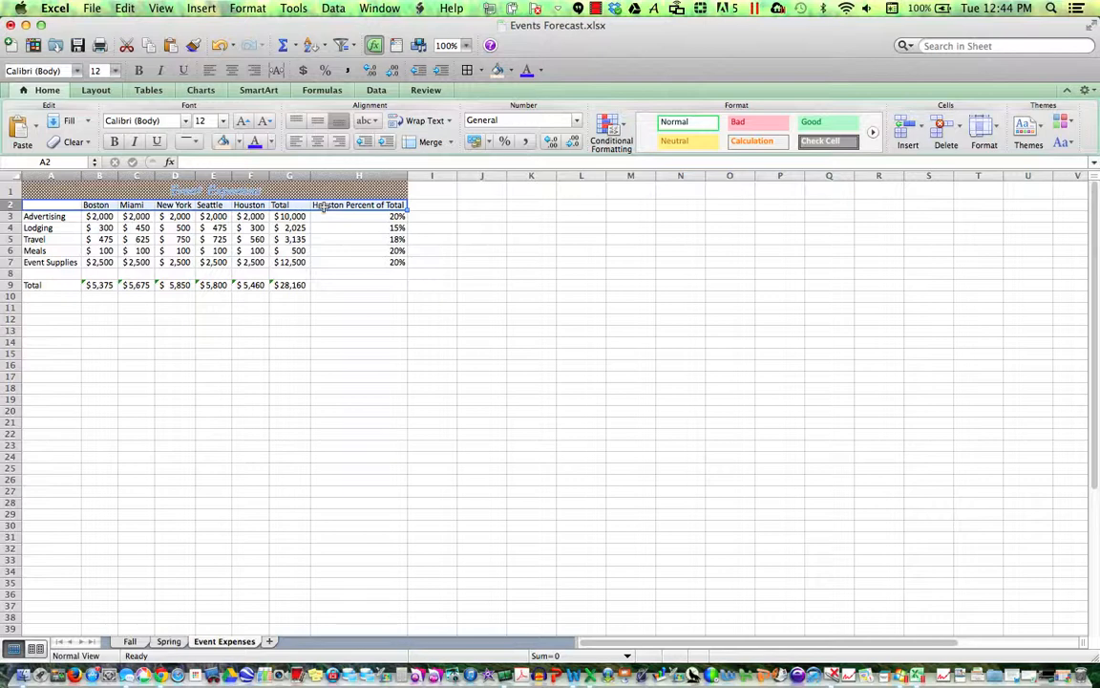
{"action": "left_click", "coordinate": [271, 143]}
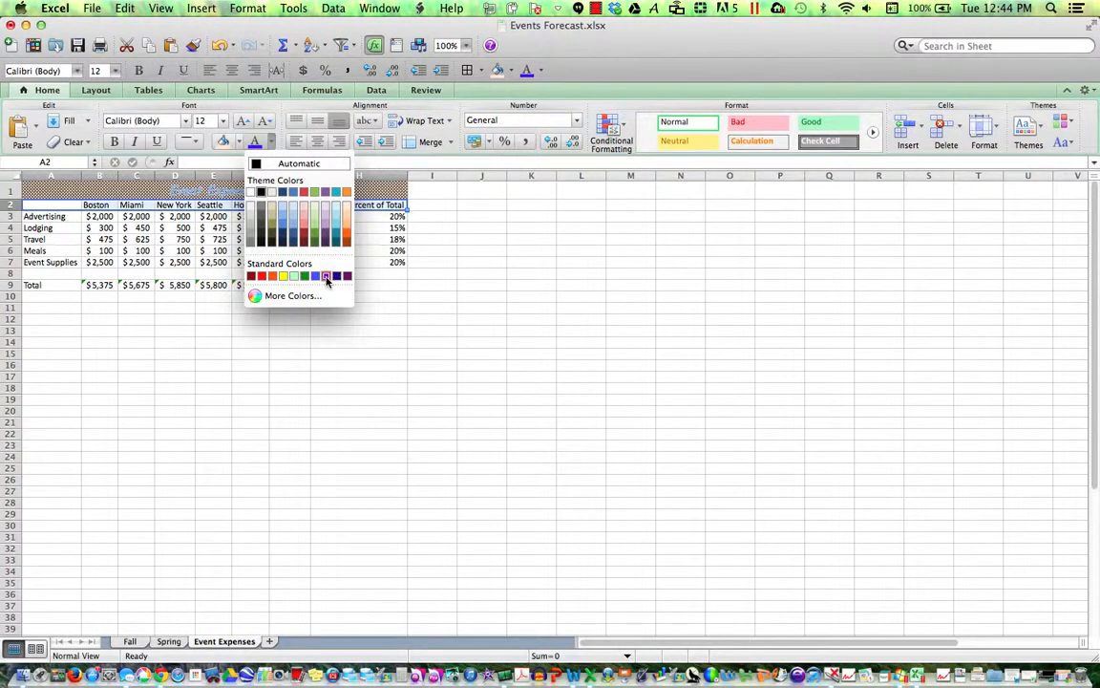
{"action": "left_click", "coordinate": [325, 276]}
{"action": "left_click", "coordinate": [359, 274]}
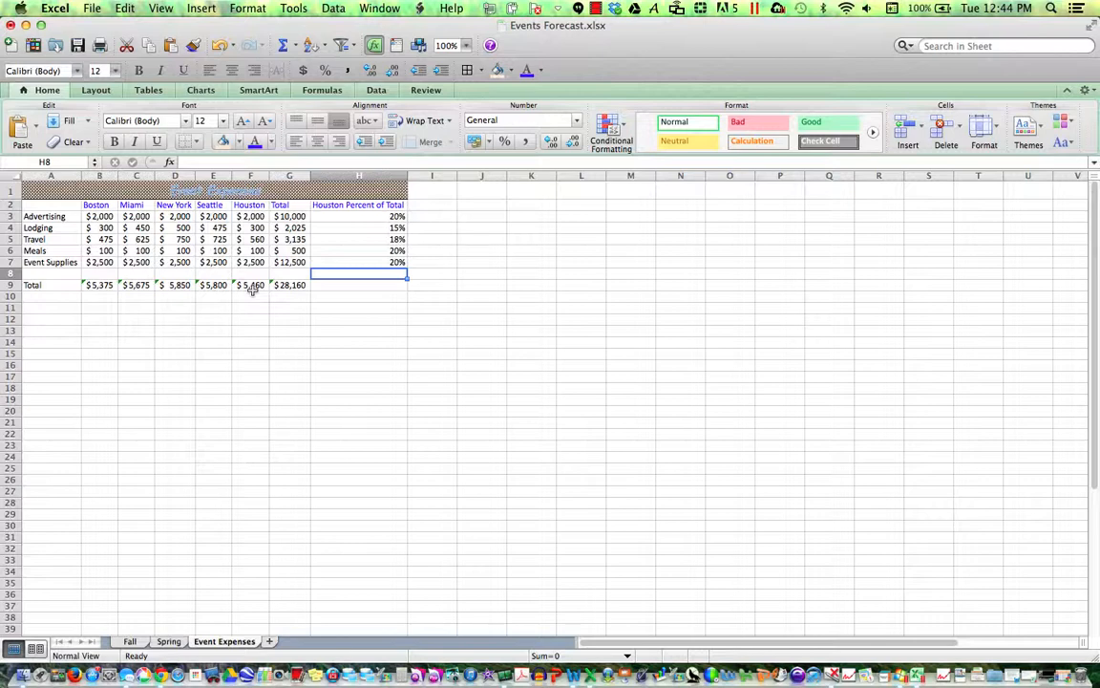
{"action": "left_click", "coordinate": [77, 45]}
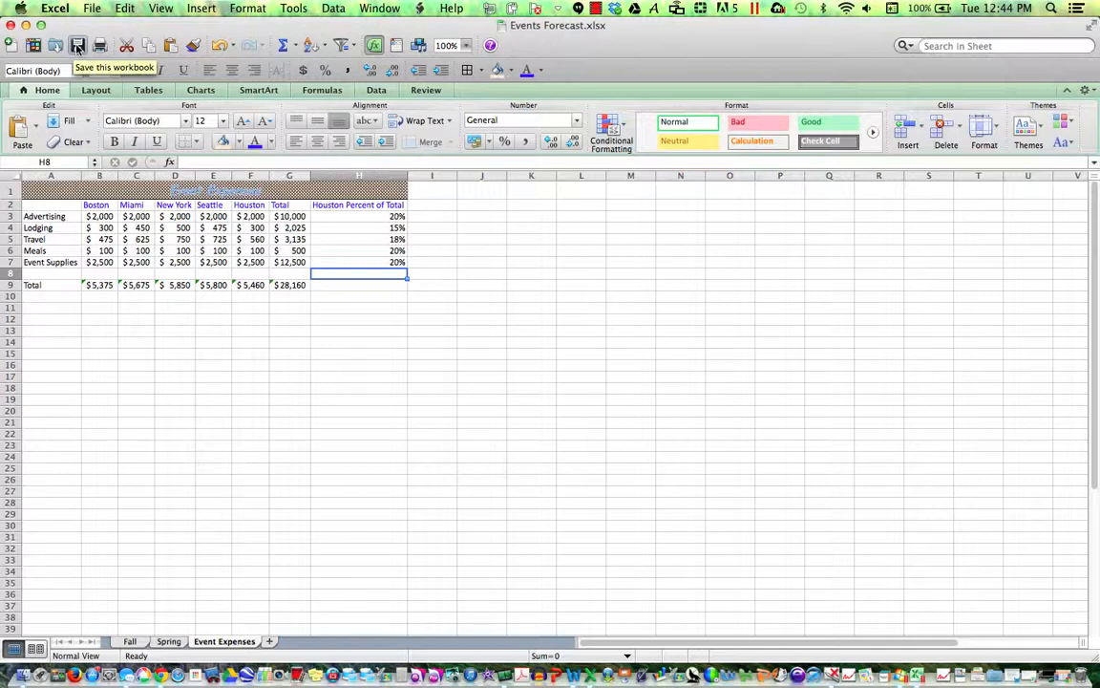
{"action": "left_click", "coordinate": [77, 46]}
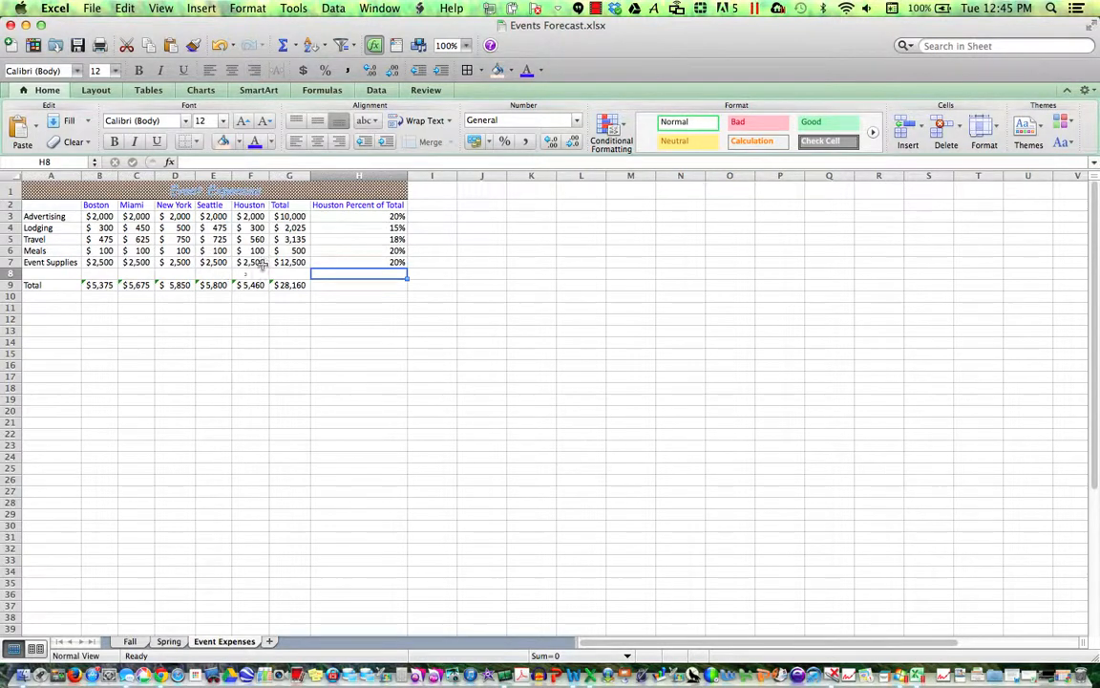
{"action": "left_click", "coordinate": [288, 216]}
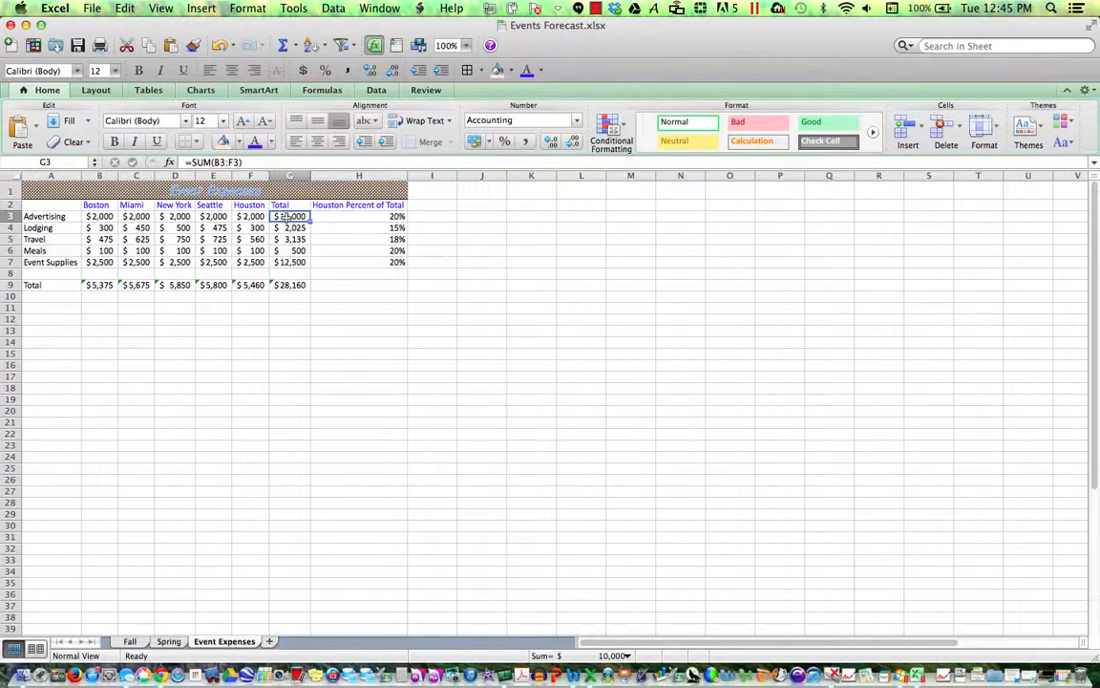
- Add a Greater Than 10,000 highlight rule that shows Red Text
{"action": "left_click", "coordinate": [612, 135]}
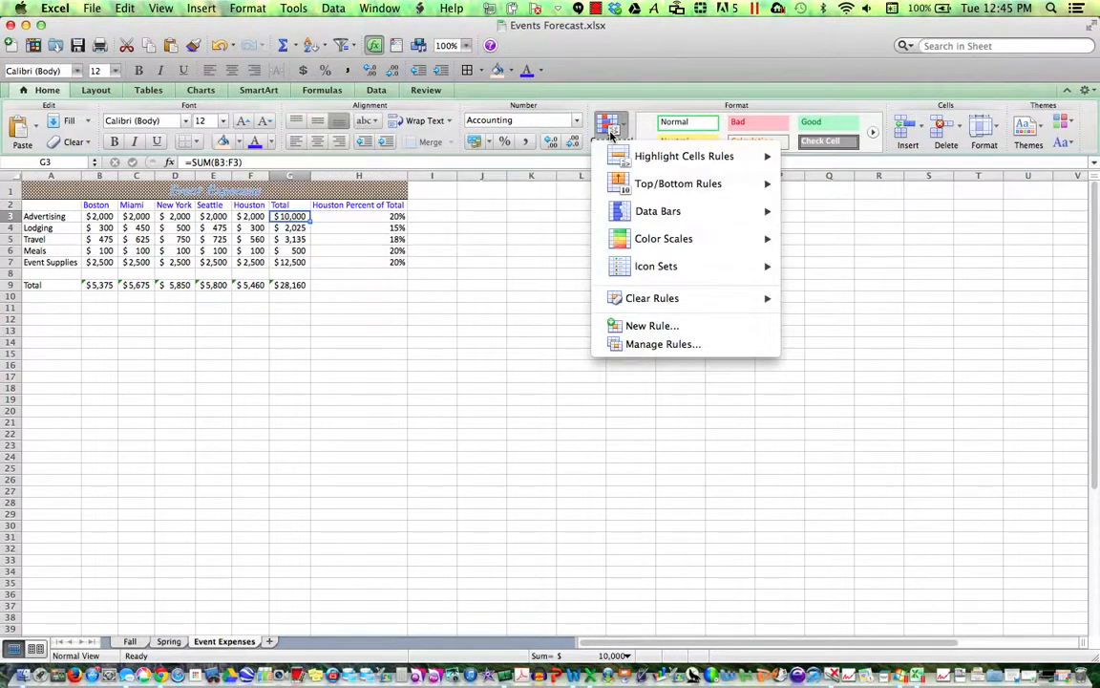
{"action": "mouse_move", "coordinate": [621, 162]}
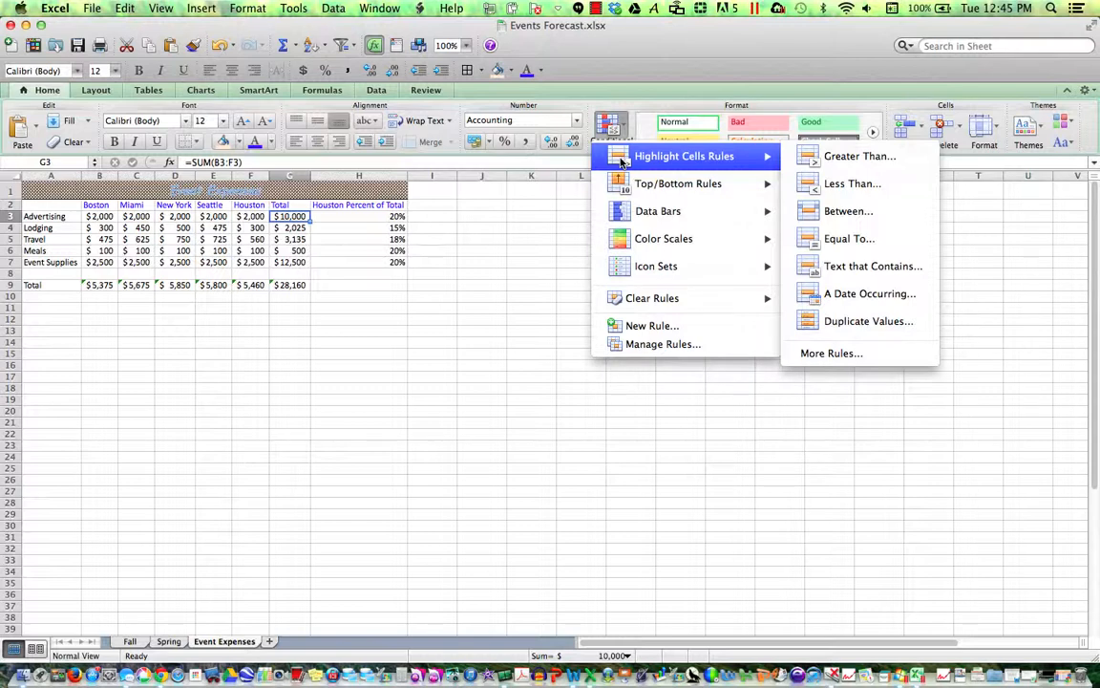
{"action": "left_click", "coordinate": [827, 164]}
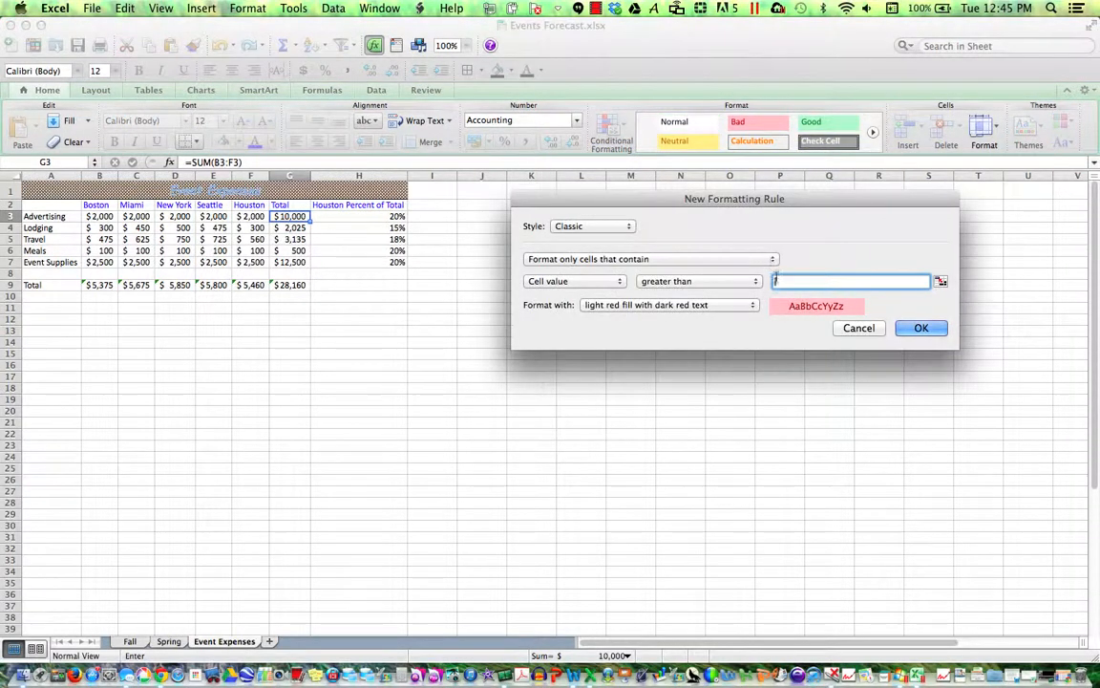
{"action": "type", "text": "10,000"}
{"action": "left_click", "coordinate": [721, 306]}
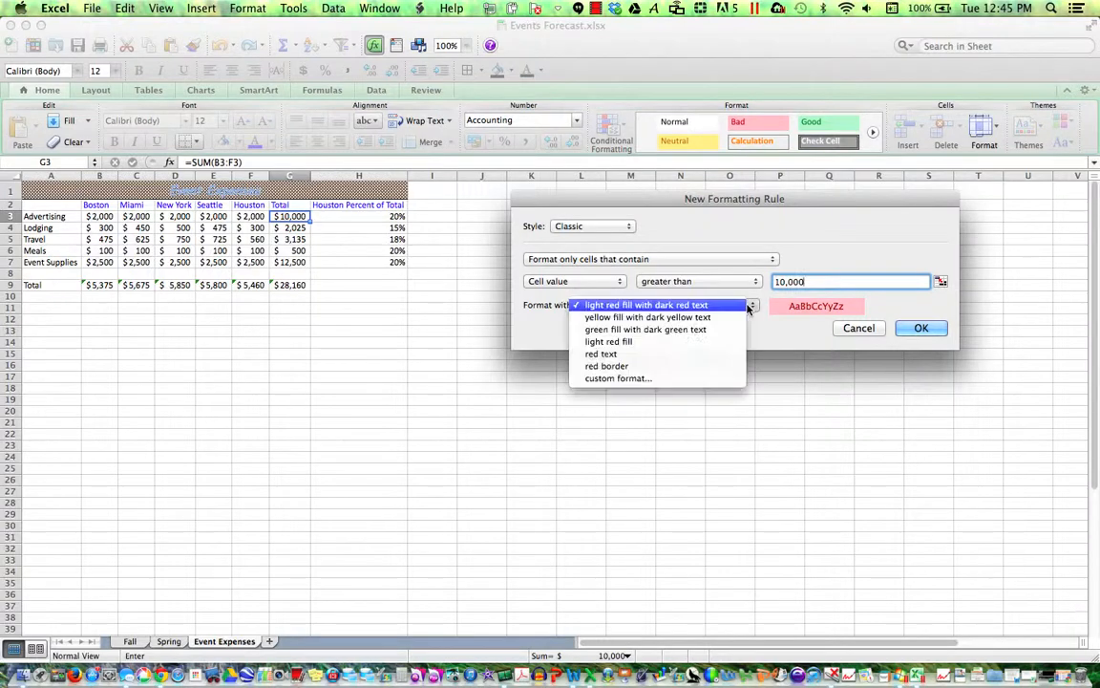
{"action": "left_click", "coordinate": [715, 355]}
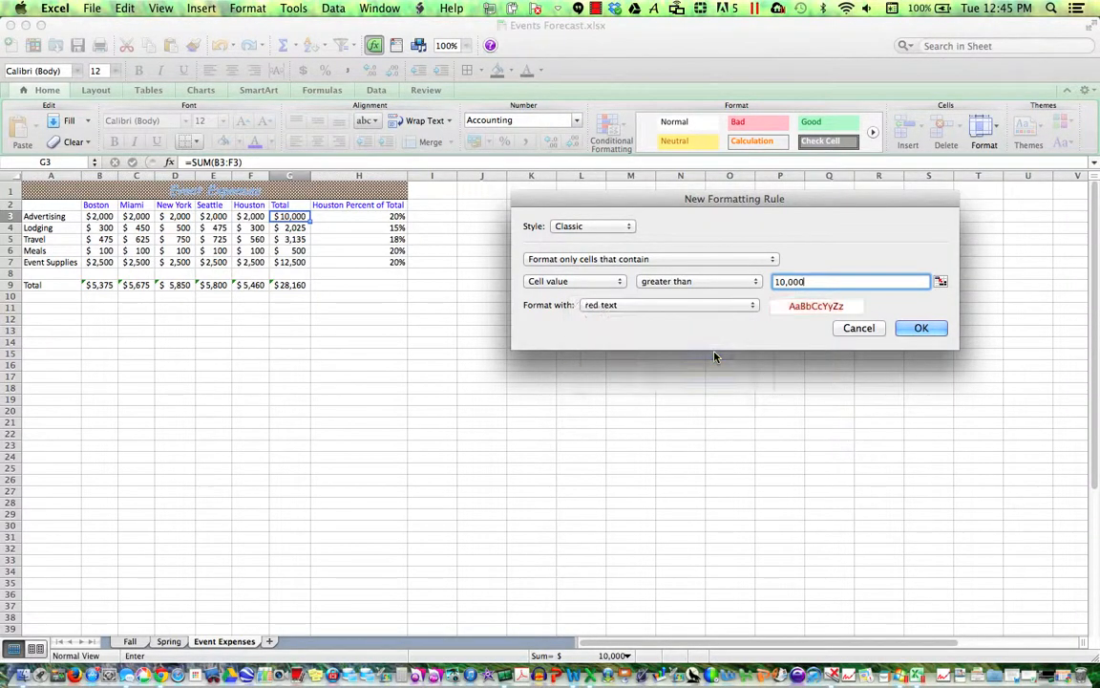
{"action": "left_click", "coordinate": [918, 327]}
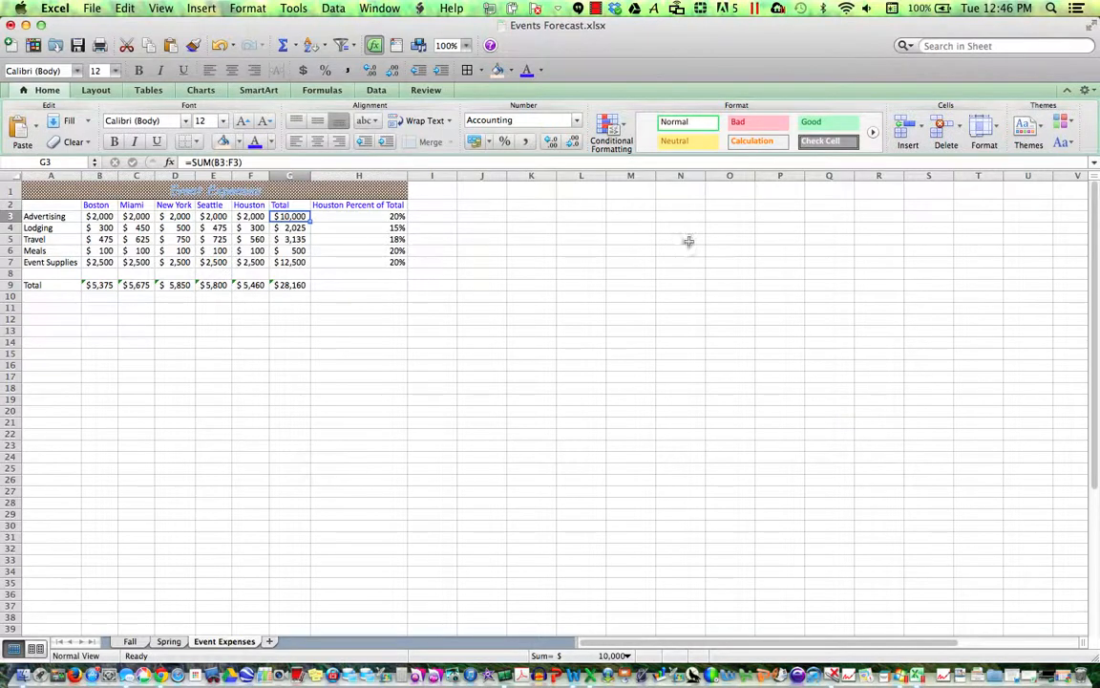
- Start a Less Than highlight rule with the threshold 5,000
{"action": "left_click", "coordinate": [616, 144]}
{"action": "mouse_move", "coordinate": [621, 156]}
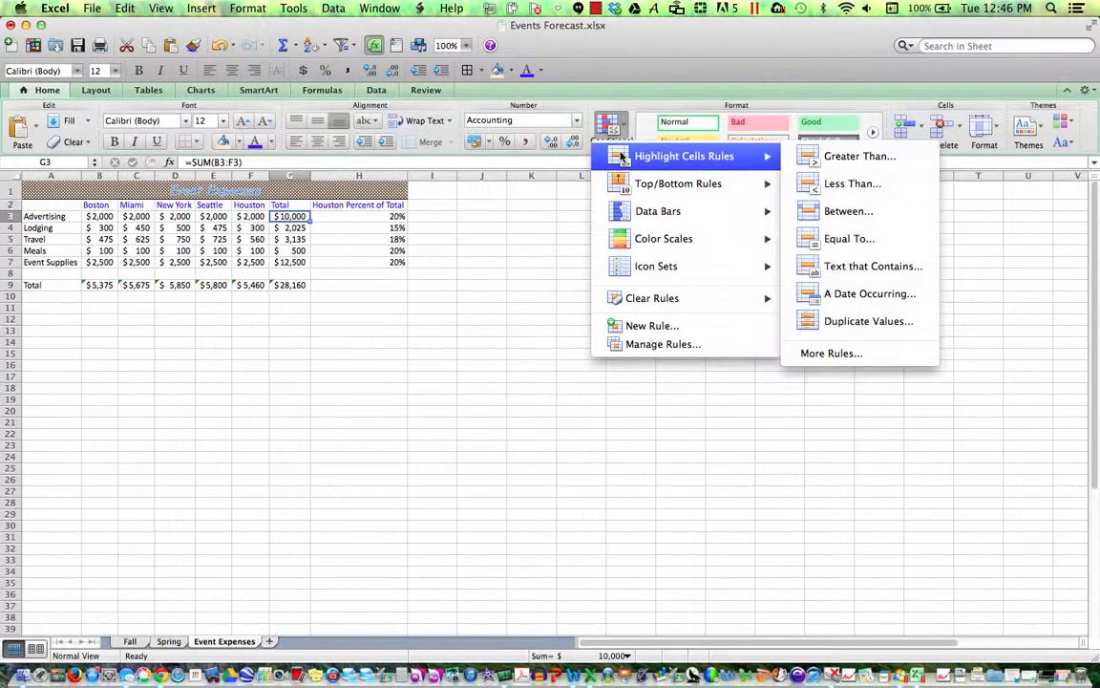
{"action": "left_click", "coordinate": [820, 188]}
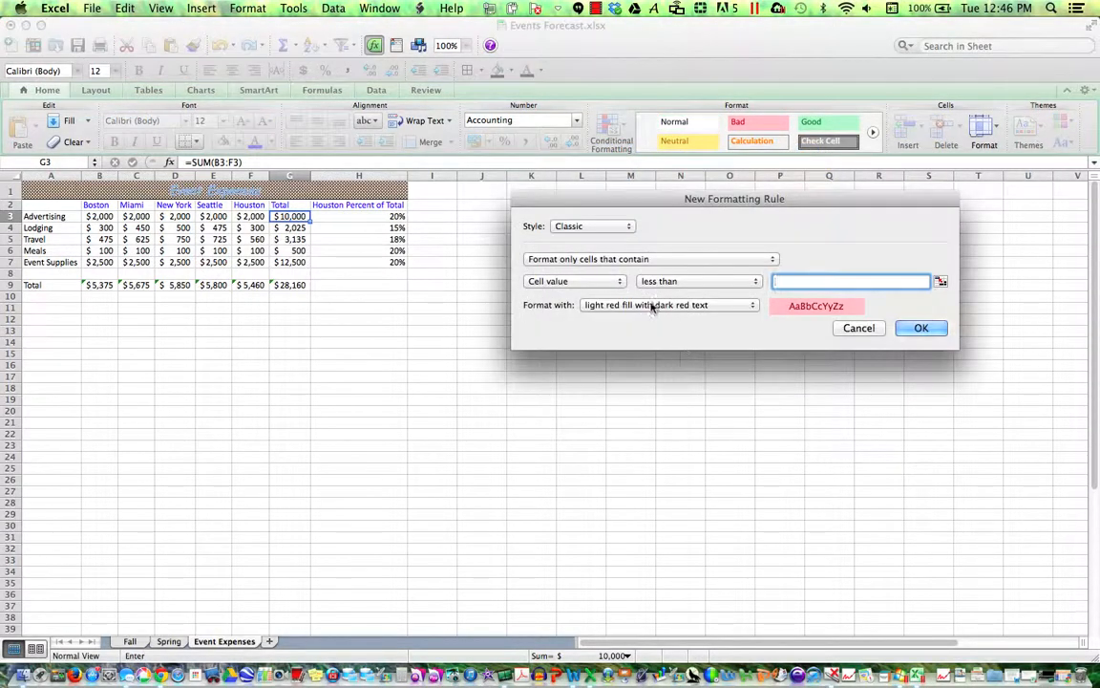
{"action": "type", "text": "5,000"}
{"action": "left_click", "coordinate": [741, 309]}
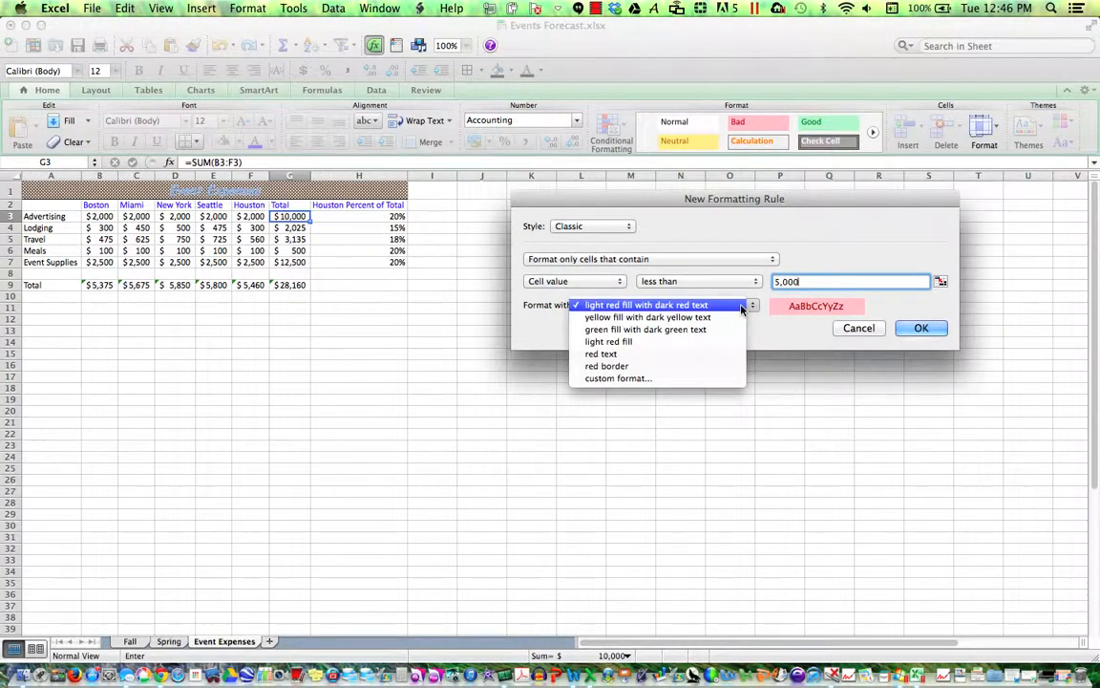
- Give the rule a custom format with no fill and green font, and confirm it
{"action": "left_click", "coordinate": [661, 386]}
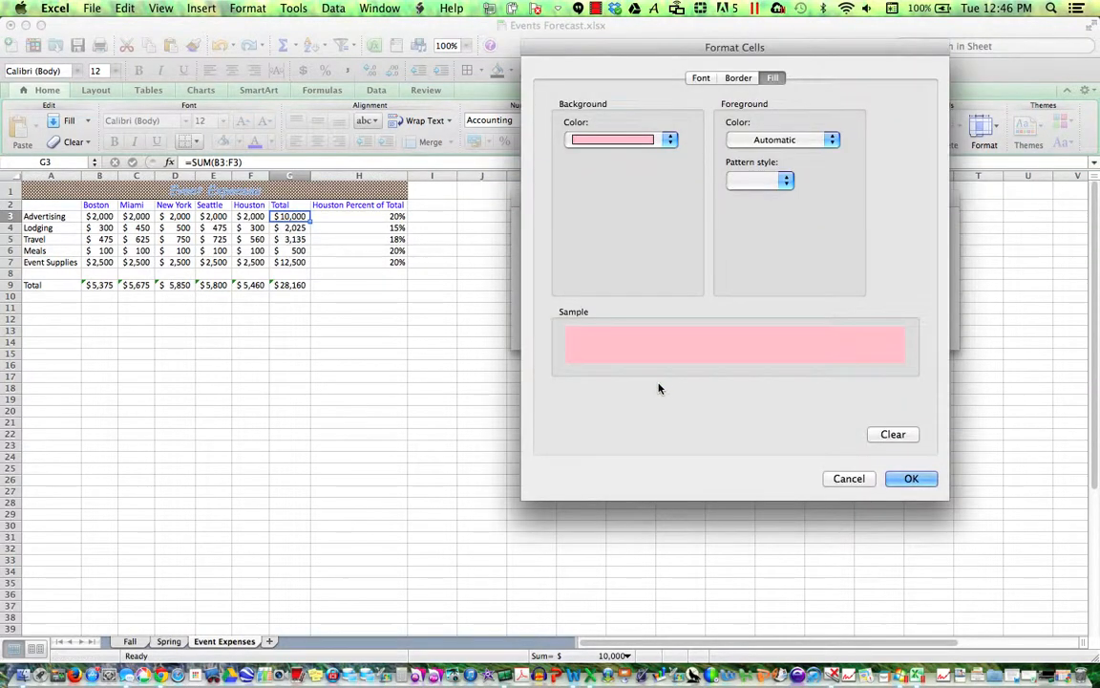
{"action": "left_click", "coordinate": [671, 140]}
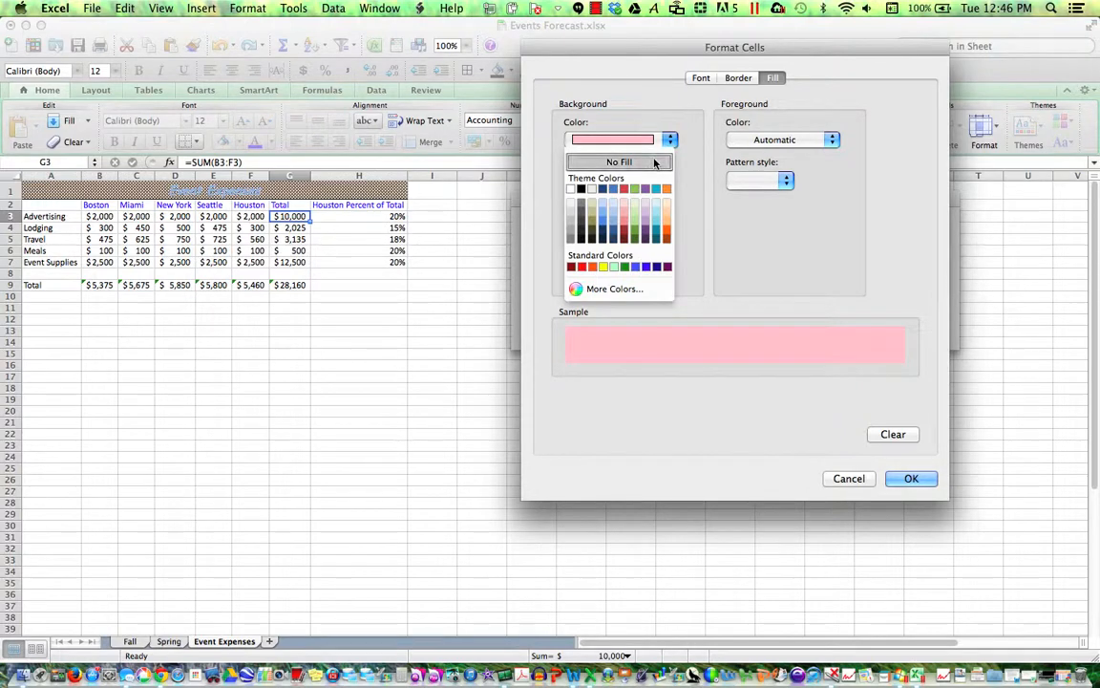
{"action": "left_click", "coordinate": [655, 163]}
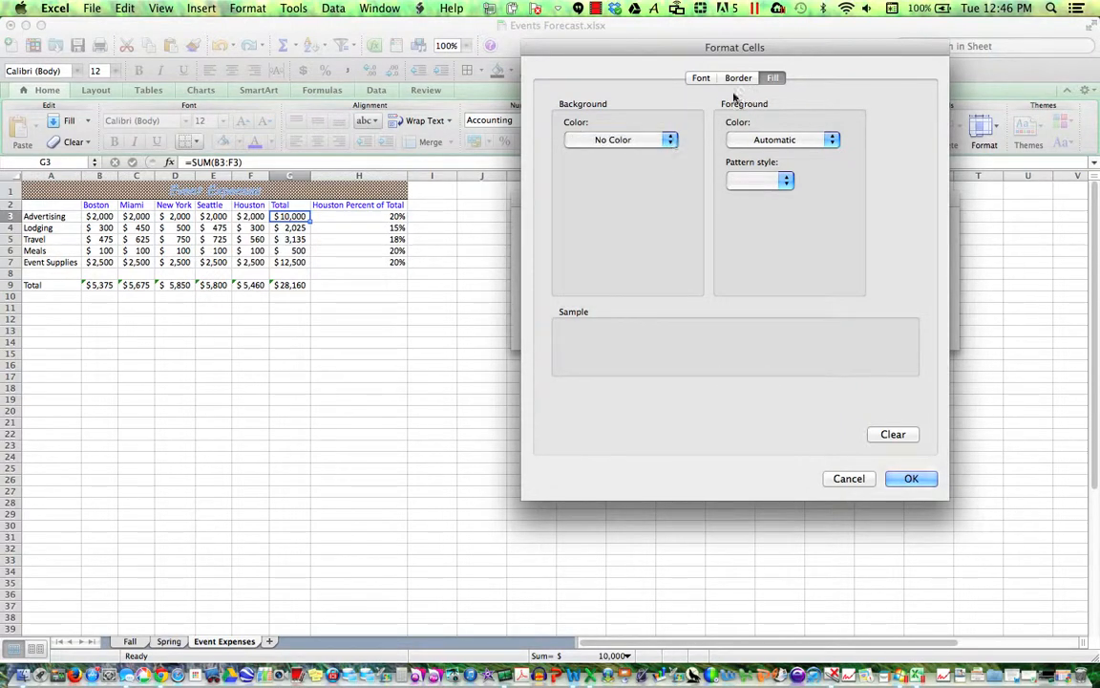
{"action": "left_click", "coordinate": [705, 80]}
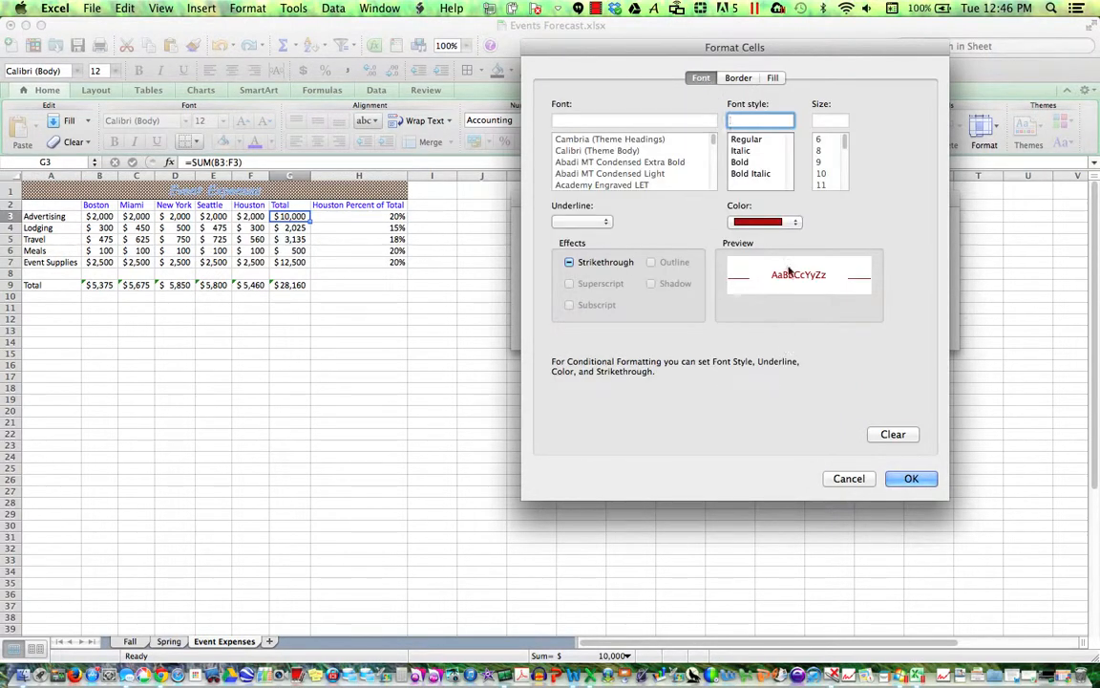
{"action": "left_click", "coordinate": [793, 223]}
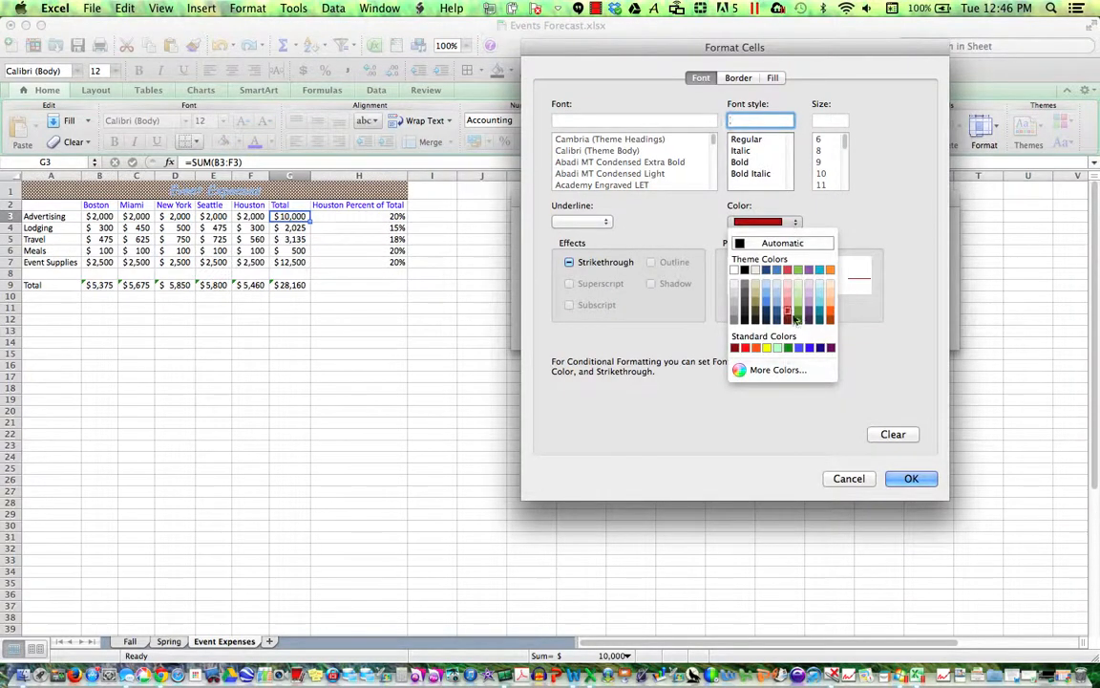
{"action": "left_click", "coordinate": [787, 348]}
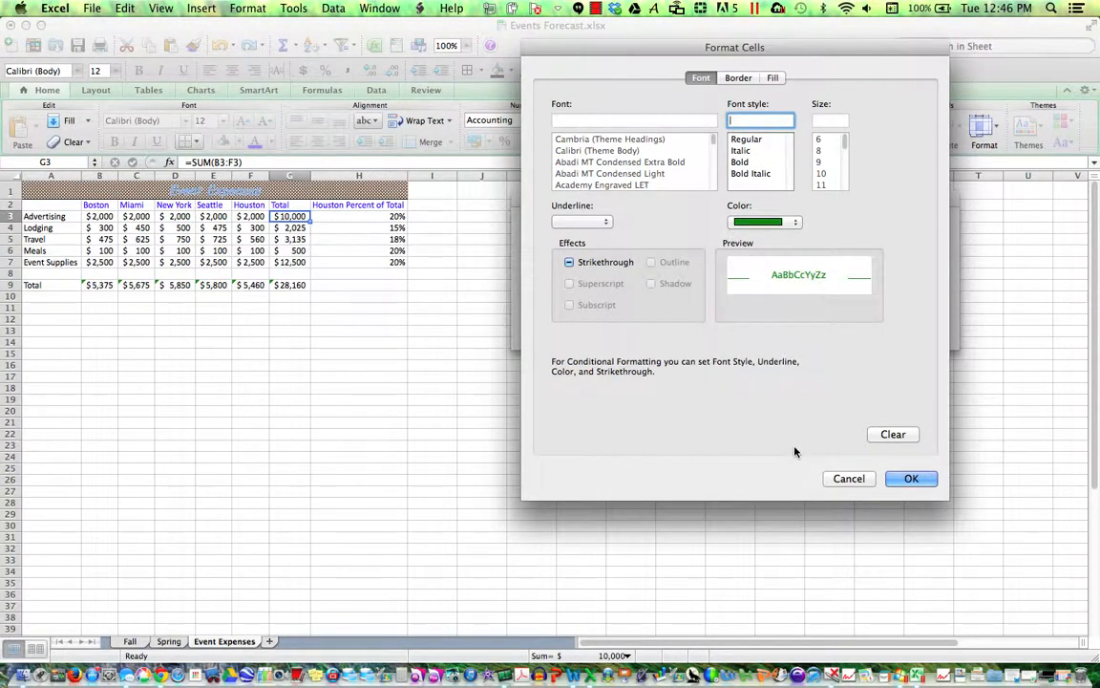
{"action": "left_click", "coordinate": [902, 478]}
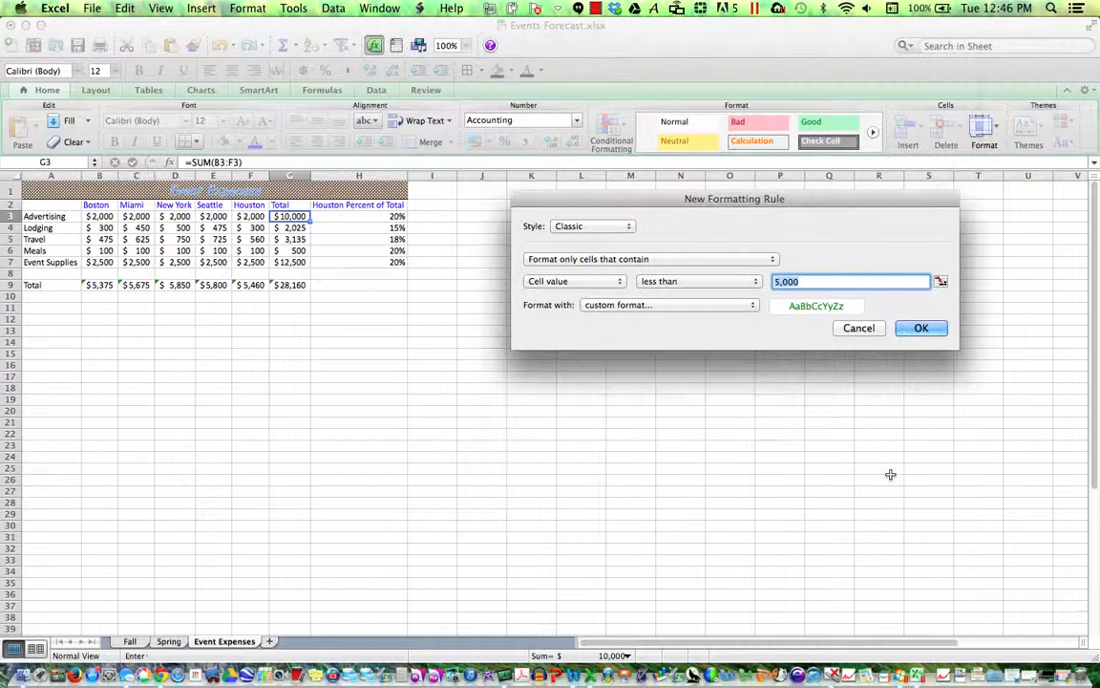
{"action": "left_click", "coordinate": [919, 328]}
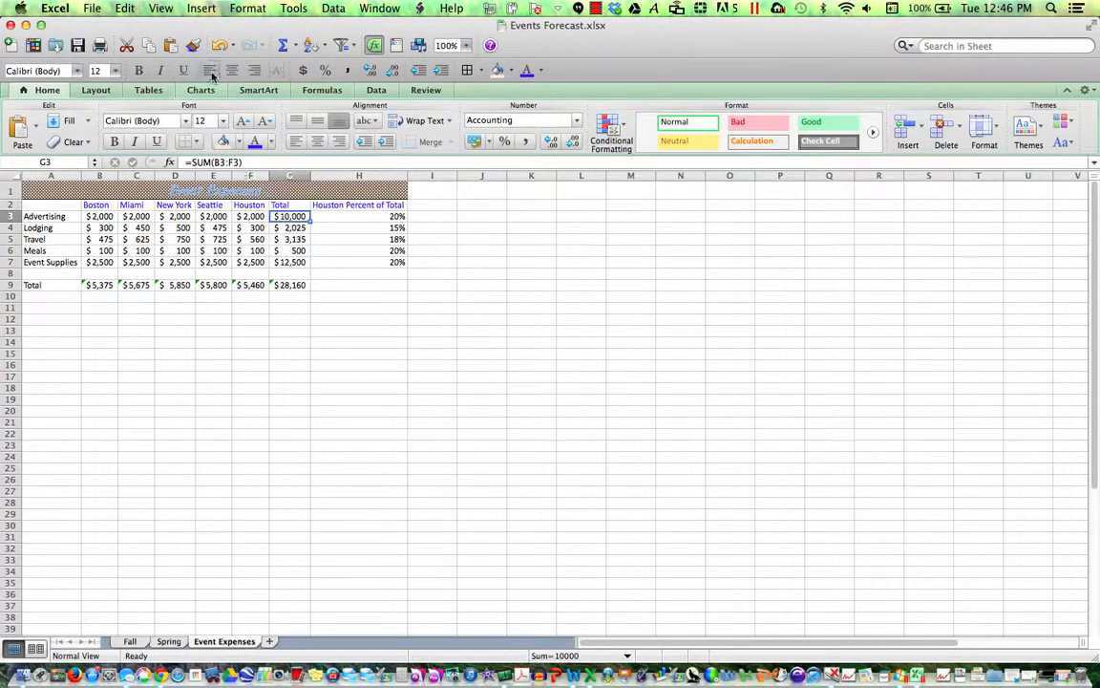
- Copy G3's conditional formatting onto totals G4:G7 with Format Painter
{"action": "left_click", "coordinate": [192, 45]}
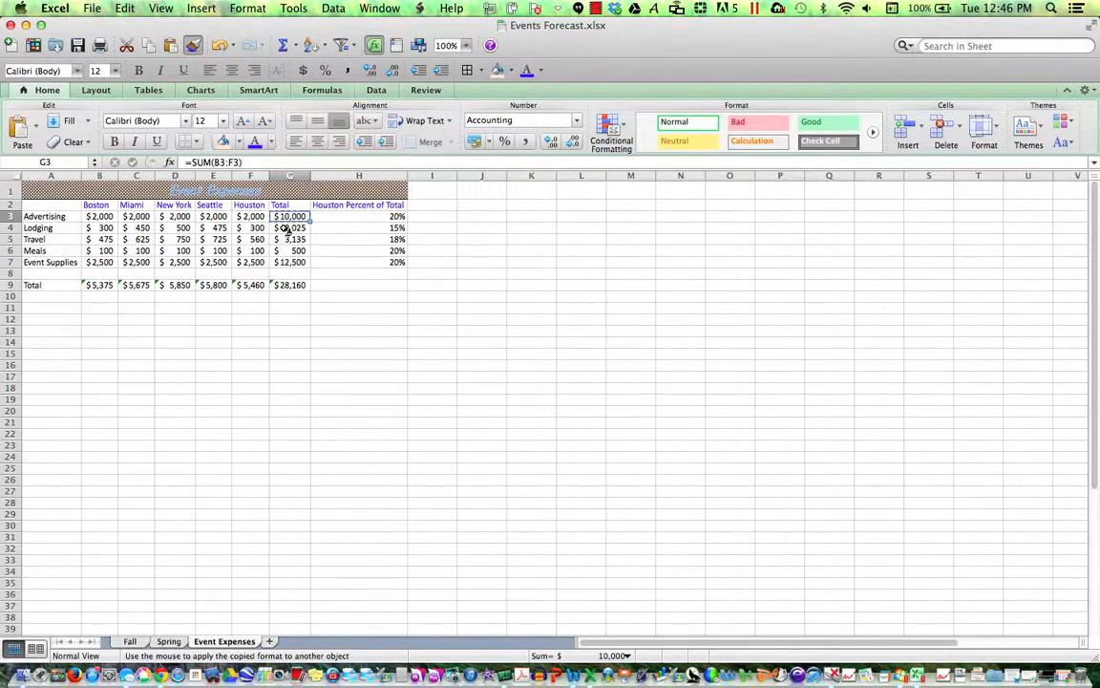
{"action": "left_click_drag", "start_coordinate": [285, 229], "coordinate": [283, 261]}
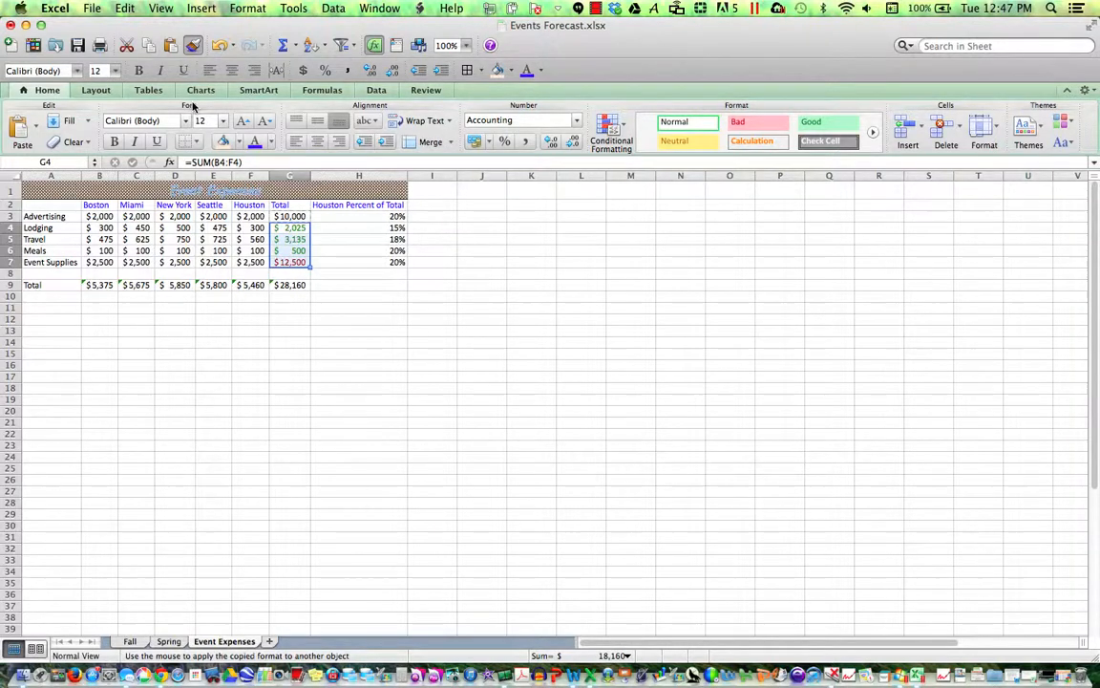
{"action": "left_click", "coordinate": [192, 45]}
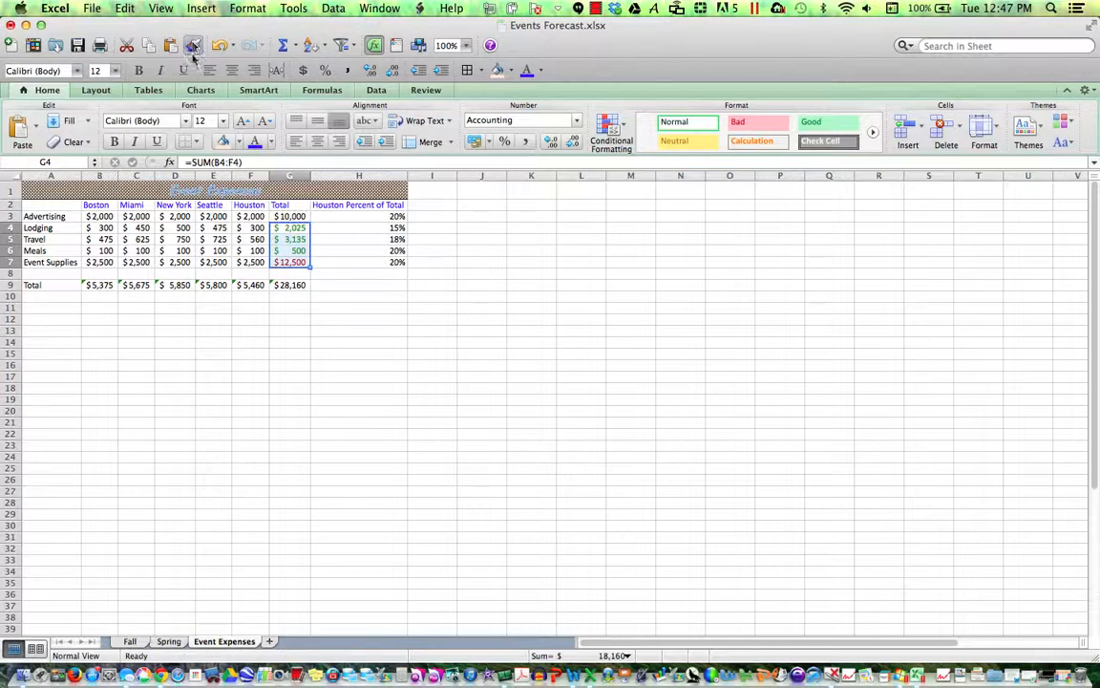
{"action": "left_click", "coordinate": [315, 377]}
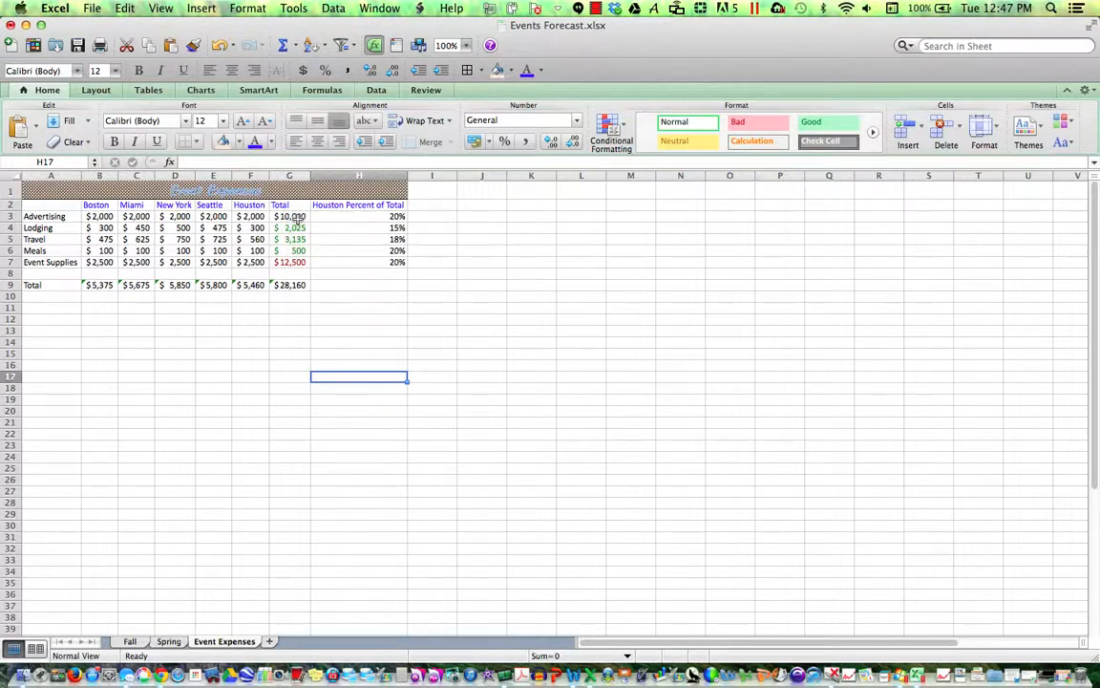
- Save the Events Forecast workbook, then select the Total column G
{"action": "left_click", "coordinate": [78, 46]}
{"action": "left_click", "coordinate": [596, 9]}
{"action": "left_click", "coordinate": [607, 27]}
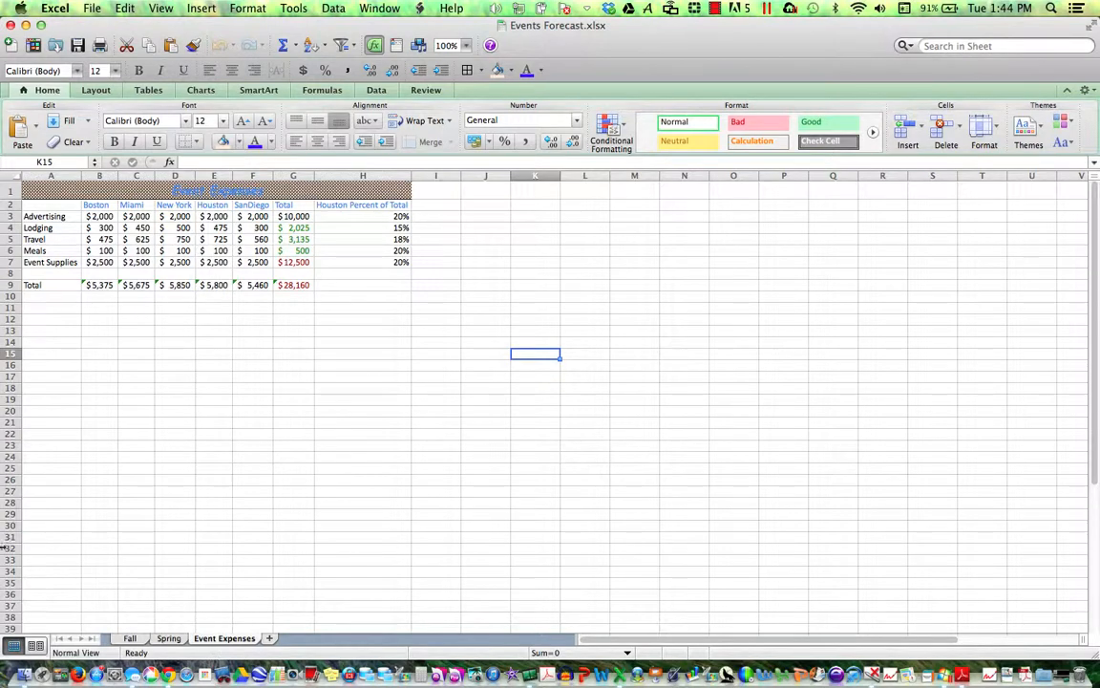
{"action": "left_click", "coordinate": [295, 175]}
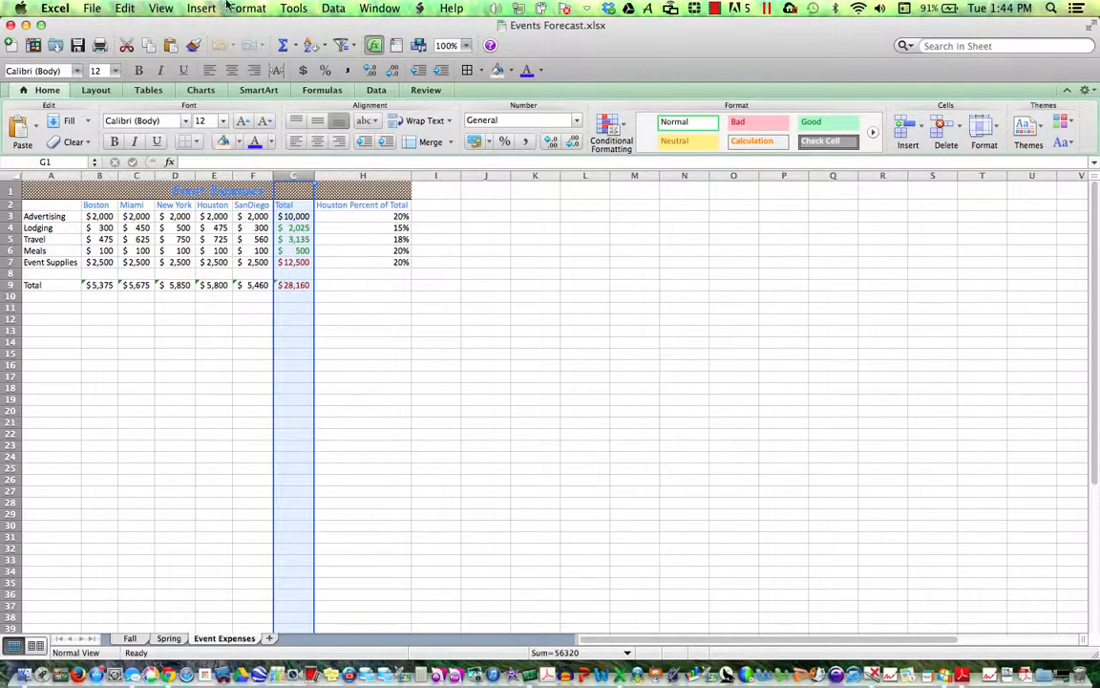
- Hide the Total column G, leaving Houston Percent of Total beside SanDiego
{"action": "left_click", "coordinate": [256, 9]}
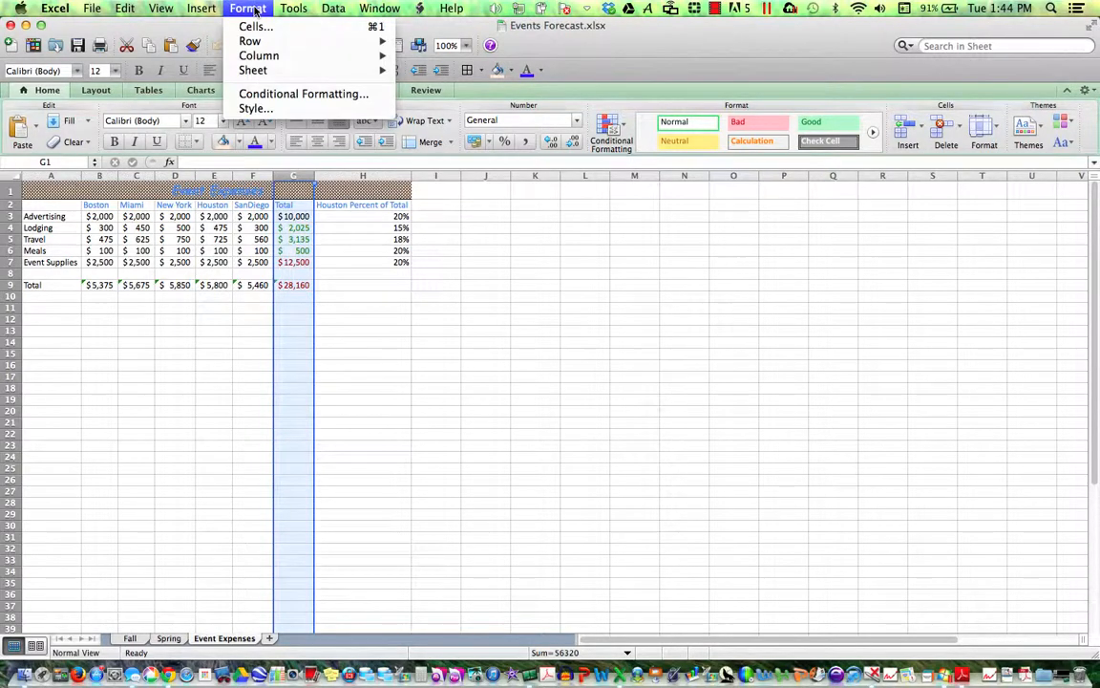
{"action": "mouse_move", "coordinate": [265, 59]}
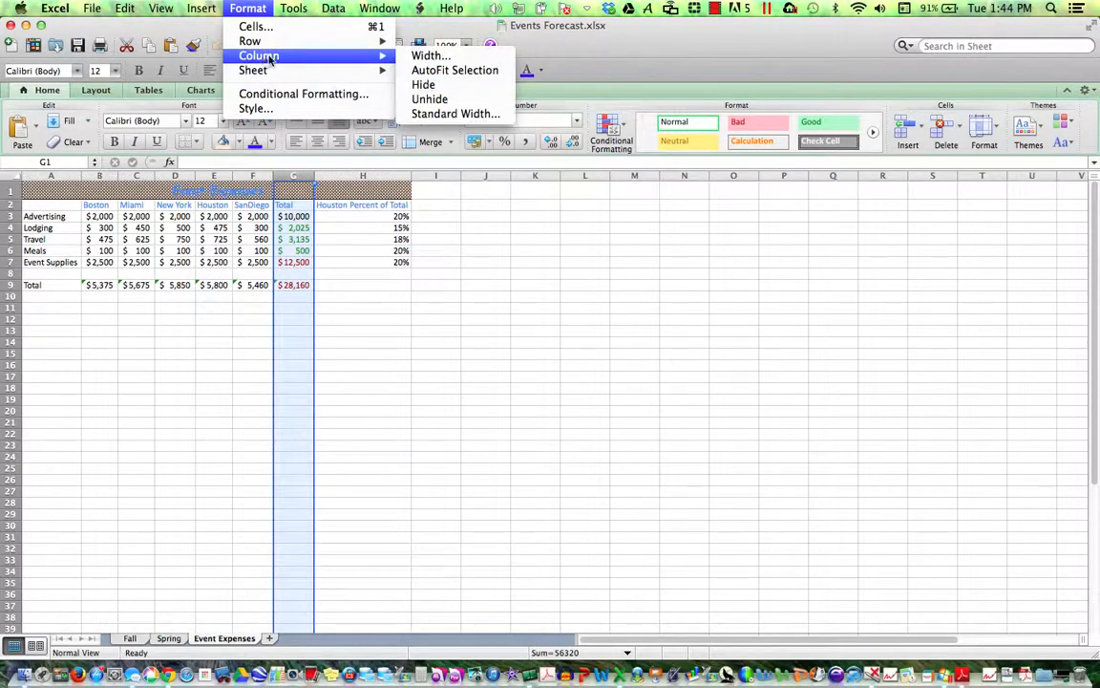
{"action": "mouse_move", "coordinate": [354, 67]}
{"action": "left_click", "coordinate": [295, 176]}
{"action": "right_click", "coordinate": [295, 177]}
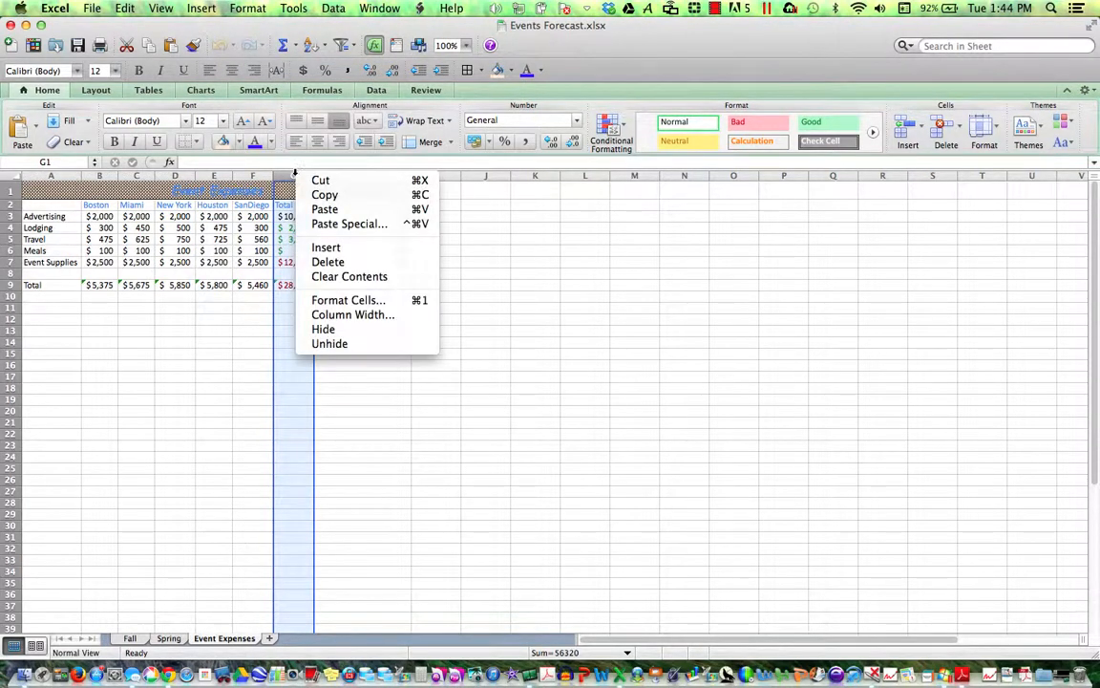
{"action": "left_click", "coordinate": [324, 329]}
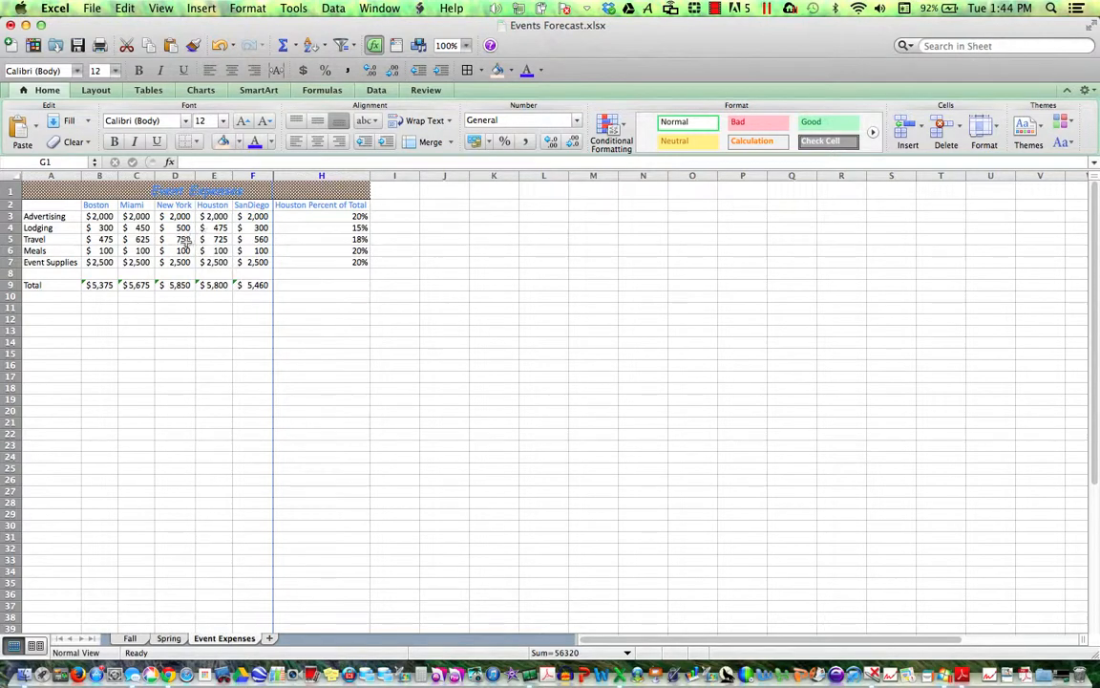
- Hide row 6 (Meals) so Travel sits directly above Event Supplies
{"action": "left_click", "coordinate": [6, 250]}
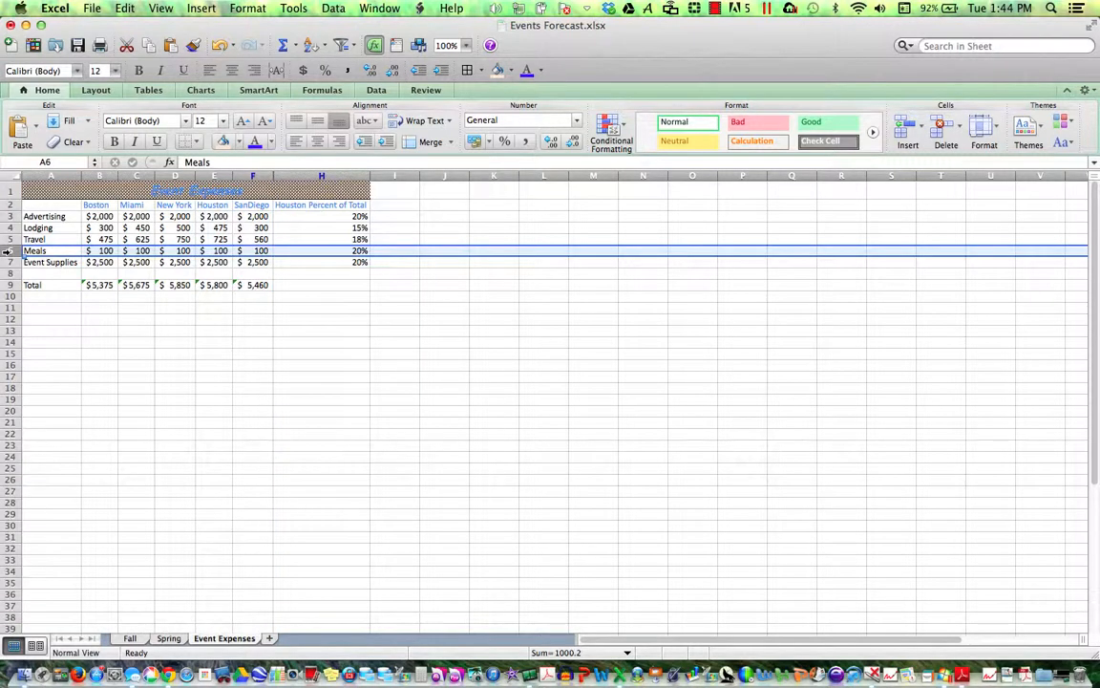
{"action": "right_click", "coordinate": [5, 250]}
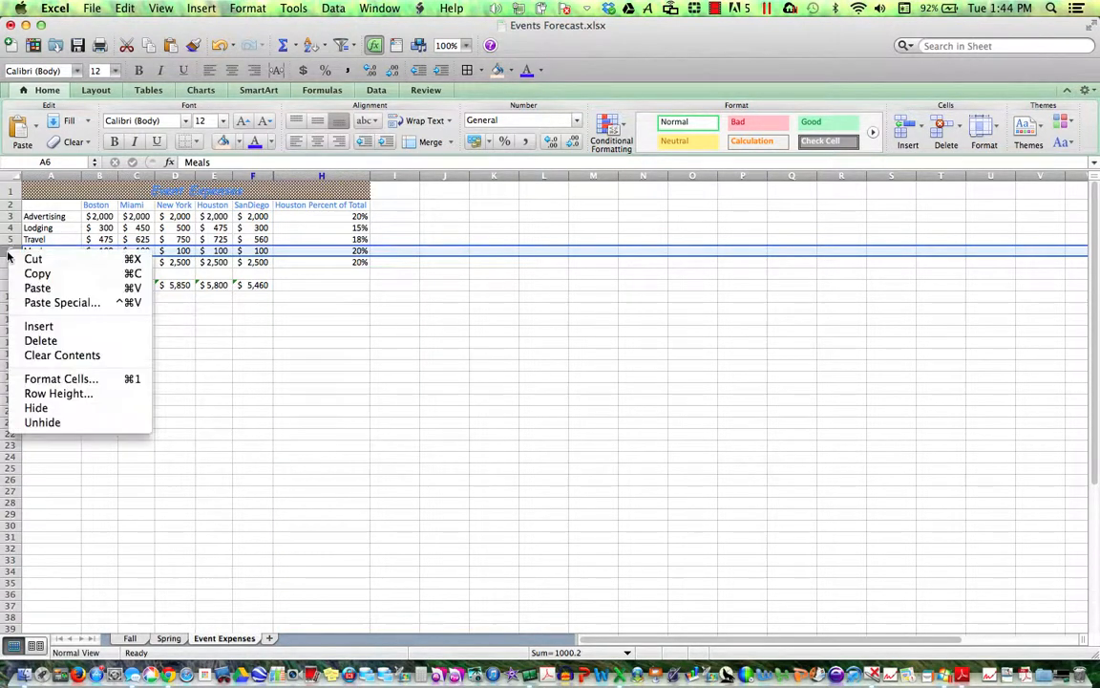
{"action": "left_click", "coordinate": [58, 410]}
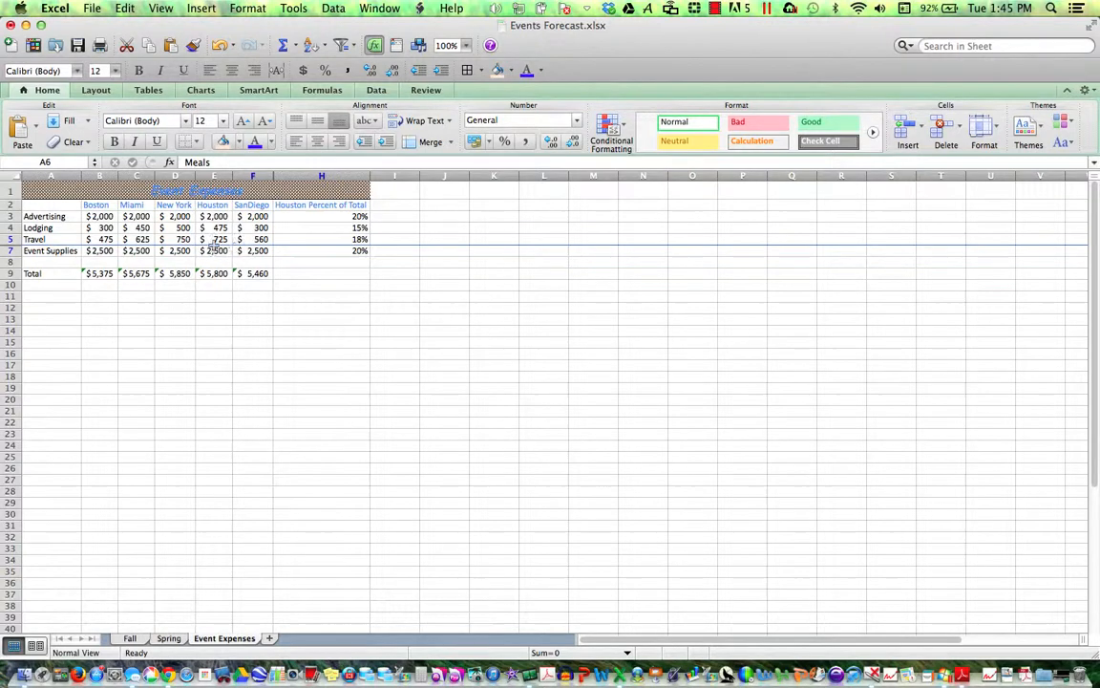
- Hide the Miami (C) and Houston (E) columns, keeping Boston, New York and SanDiego visible
{"action": "left_click", "coordinate": [139, 174]}
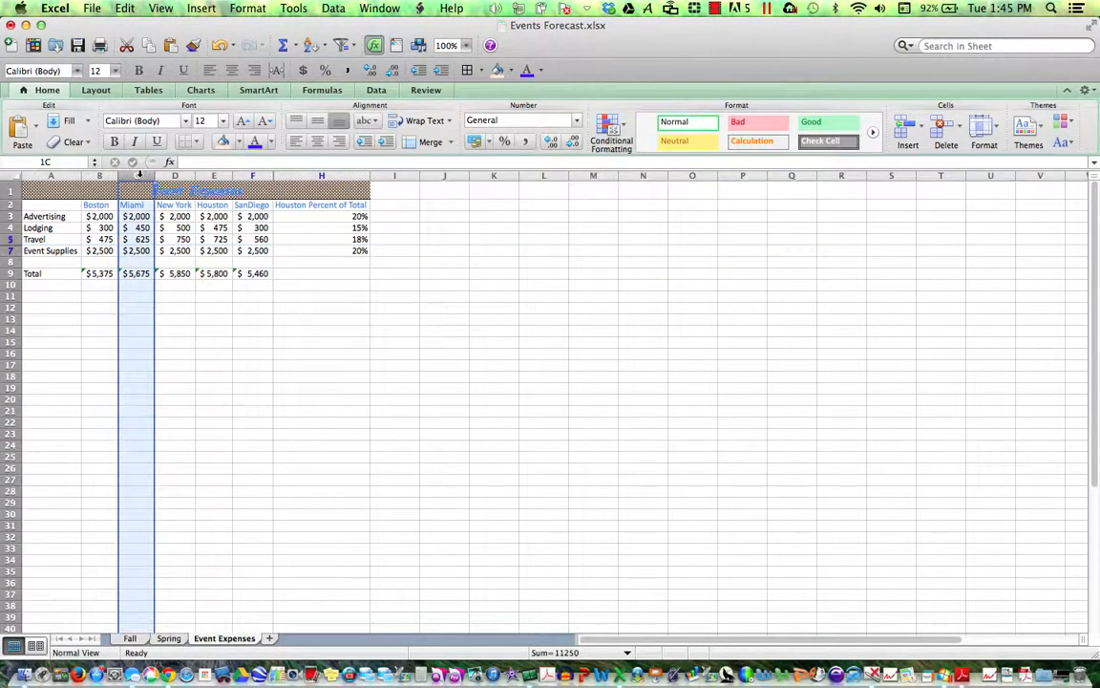
{"action": "left_click_drag", "start_coordinate": [140, 175], "coordinate": [209, 175]}
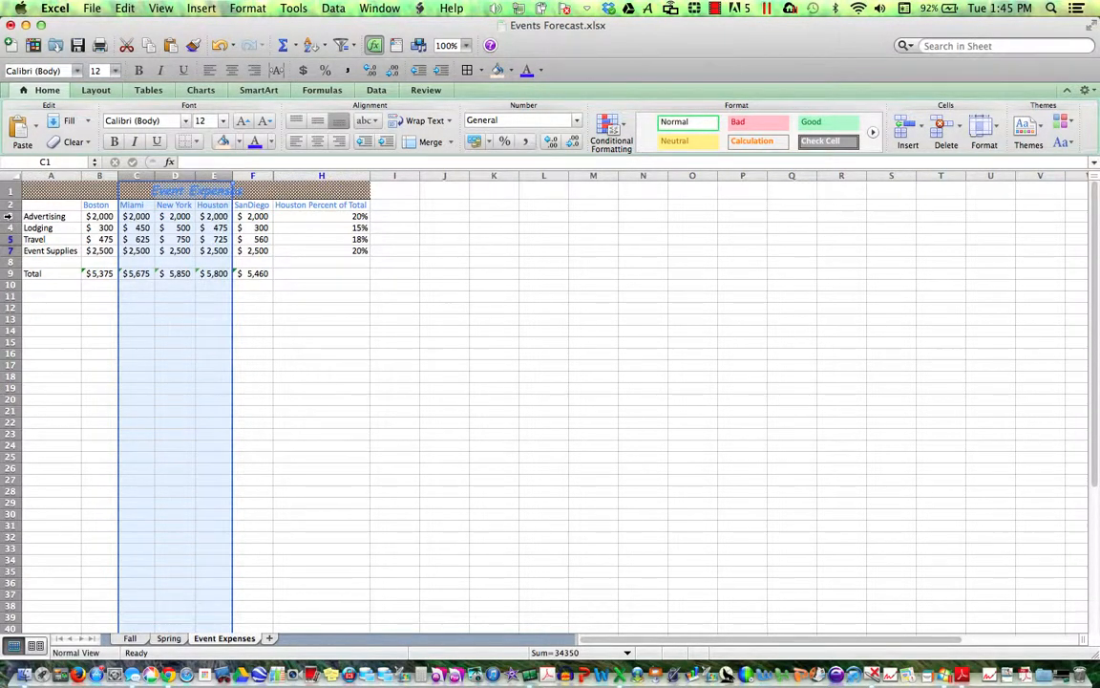
{"action": "left_click_drag", "start_coordinate": [8, 216], "coordinate": [5, 256]}
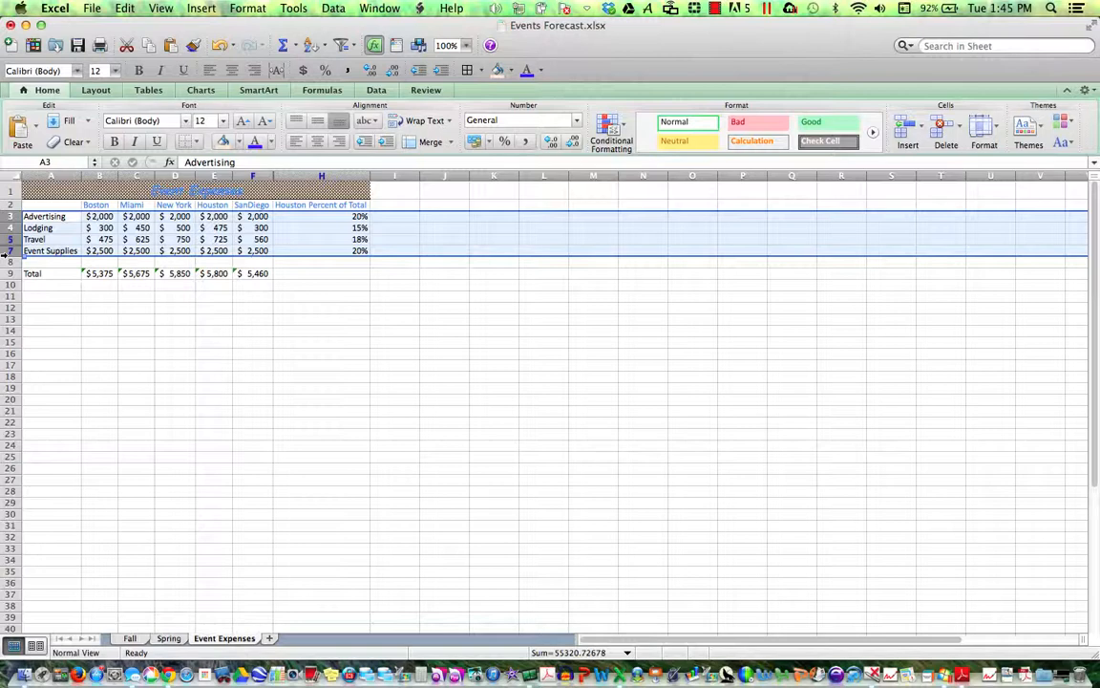
{"action": "left_click", "coordinate": [137, 175]}
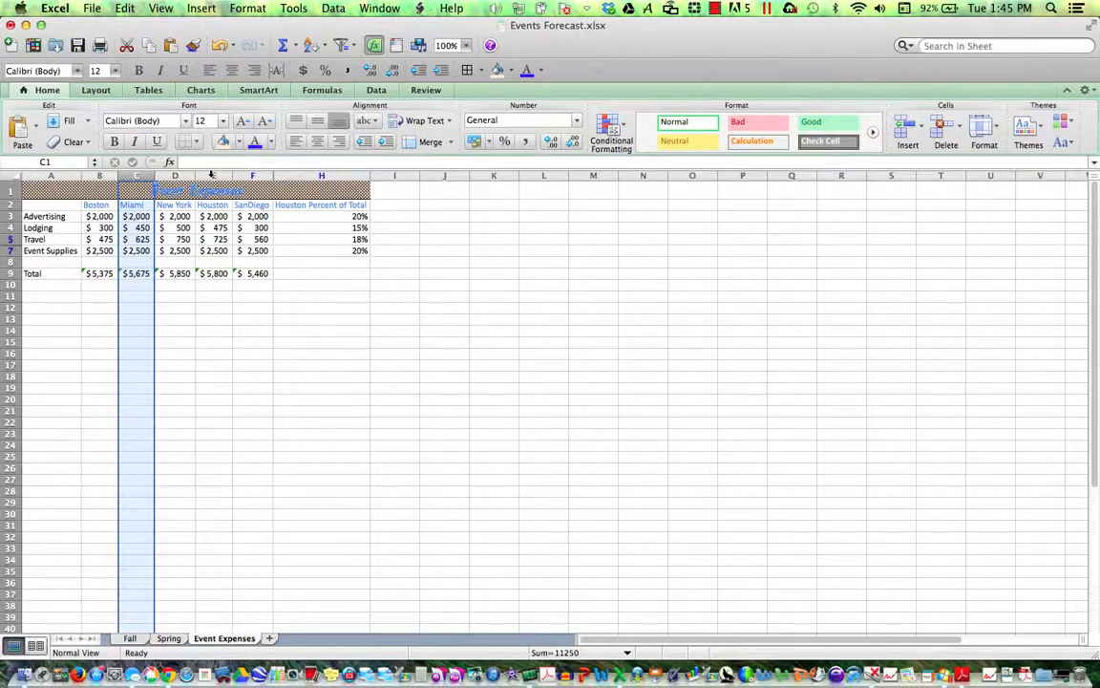
{"action": "left_click", "coordinate": [211, 176], "text": "super"}
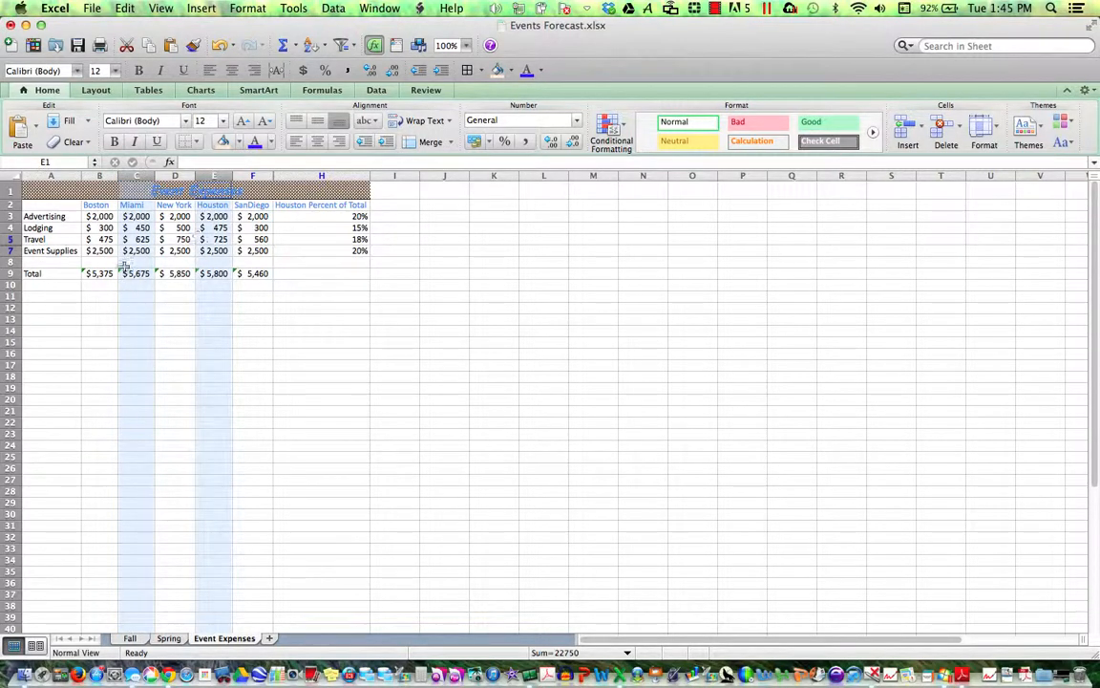
{"action": "right_click", "coordinate": [218, 176]}
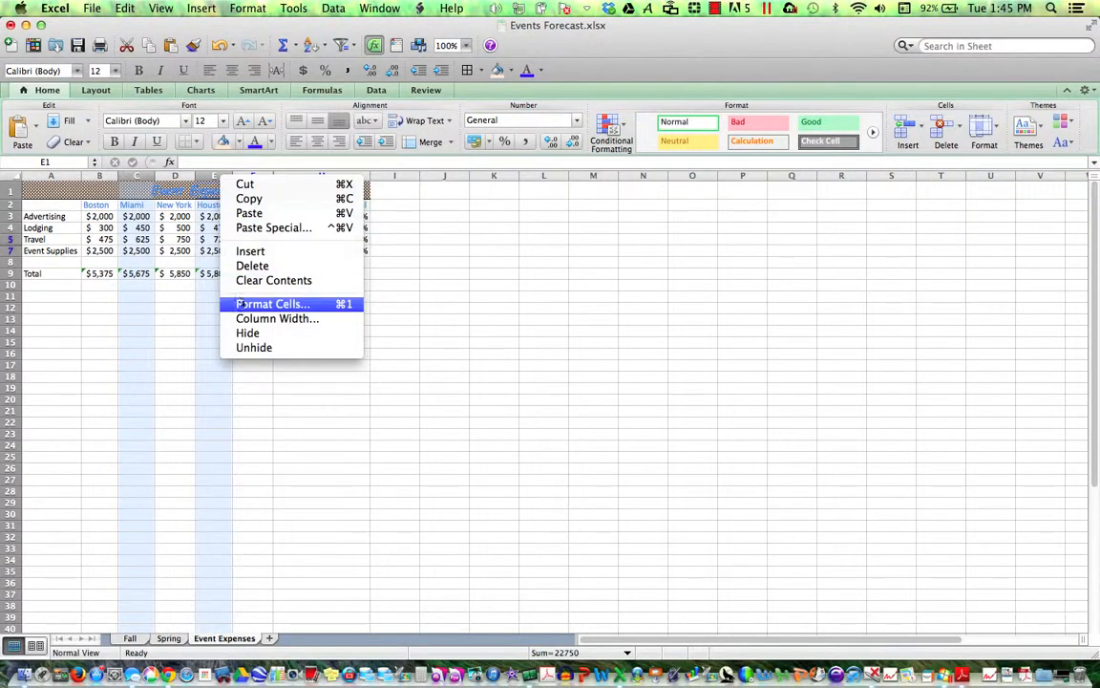
{"action": "left_click", "coordinate": [264, 333]}
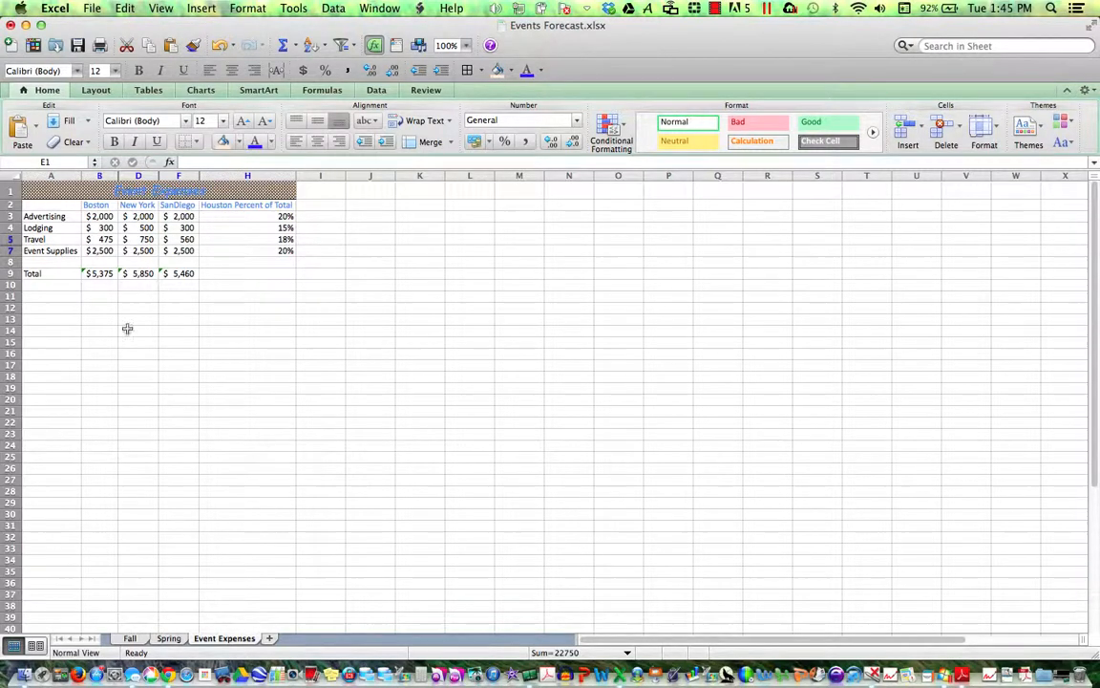
- Hide row 3 (Advertising) and row 9 (Total), leaving Lodging, Travel and Event Supplies
{"action": "left_click", "coordinate": [7, 216]}
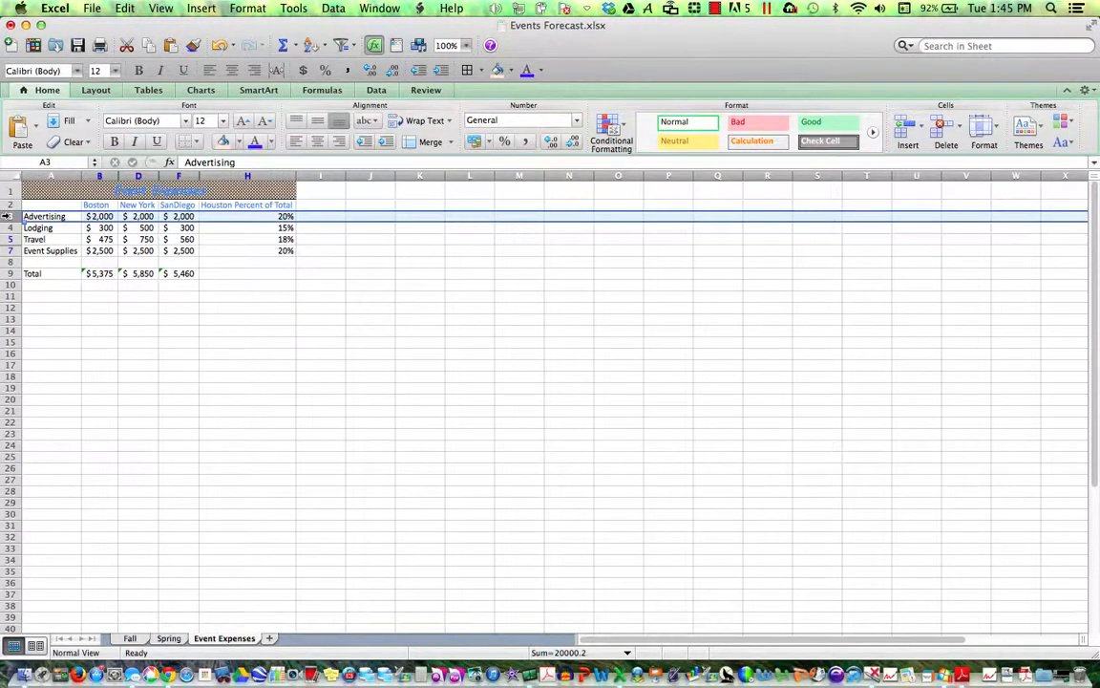
{"action": "left_click", "coordinate": [7, 273], "text": "super"}
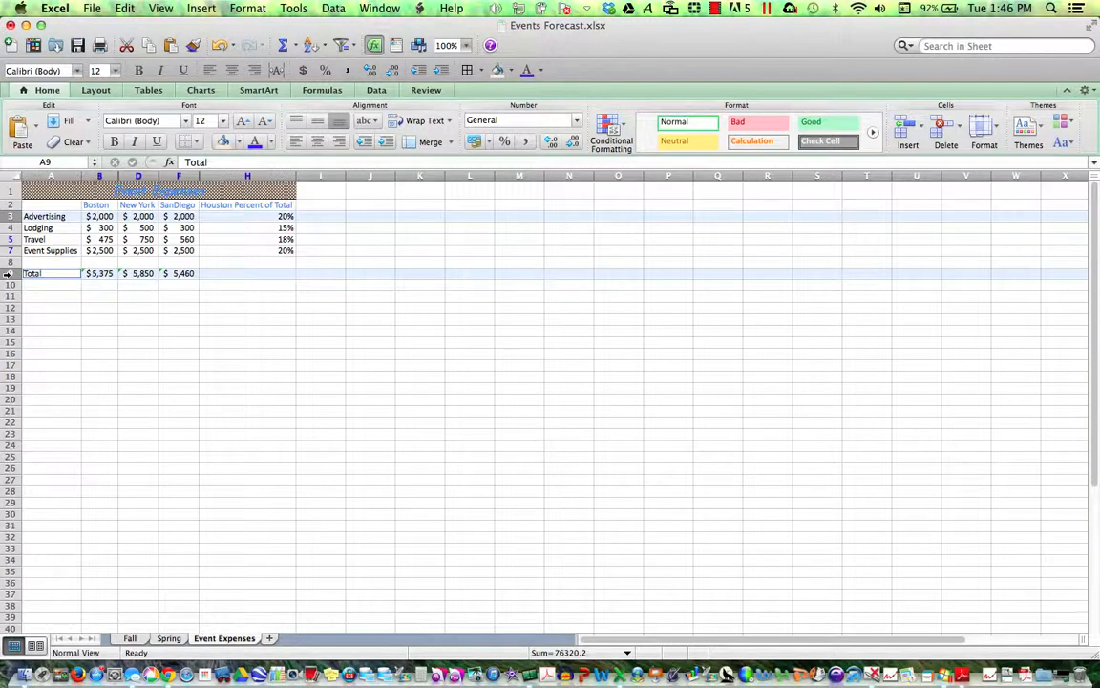
{"action": "right_click", "coordinate": [7, 273]}
{"action": "left_click", "coordinate": [59, 433]}
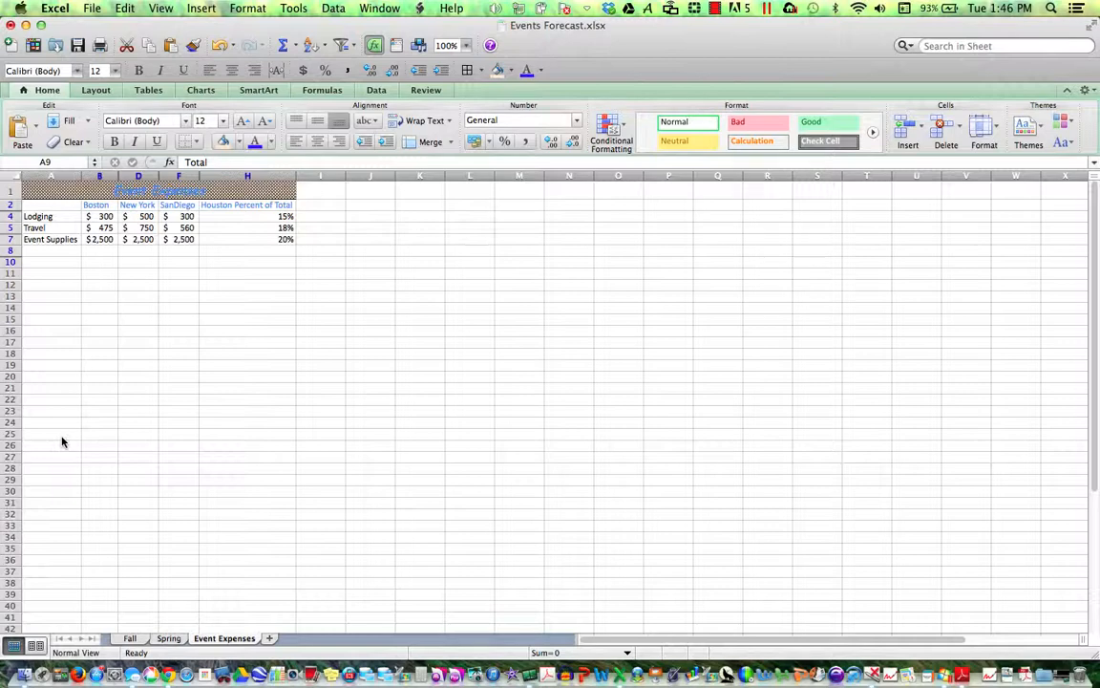
- Unhide the Miami, Houston and Total columns across columns B–H, then undo it
{"action": "left_click", "coordinate": [48, 175]}
{"action": "left_click_drag", "start_coordinate": [48, 172], "coordinate": [112, 179]}
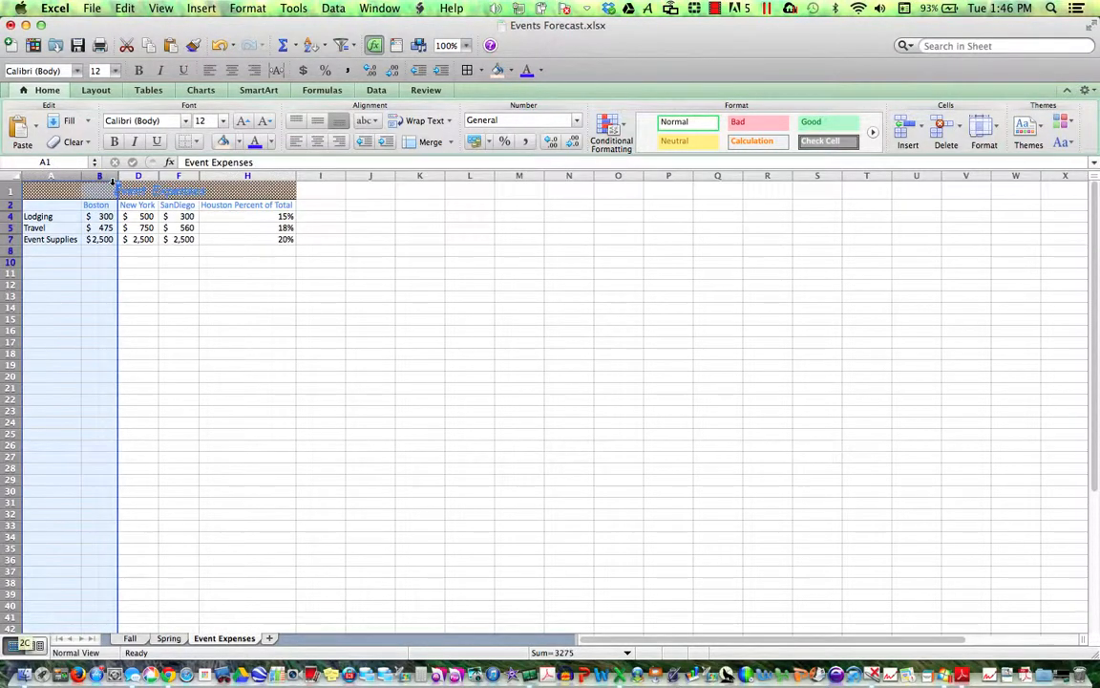
{"action": "left_click", "coordinate": [106, 177]}
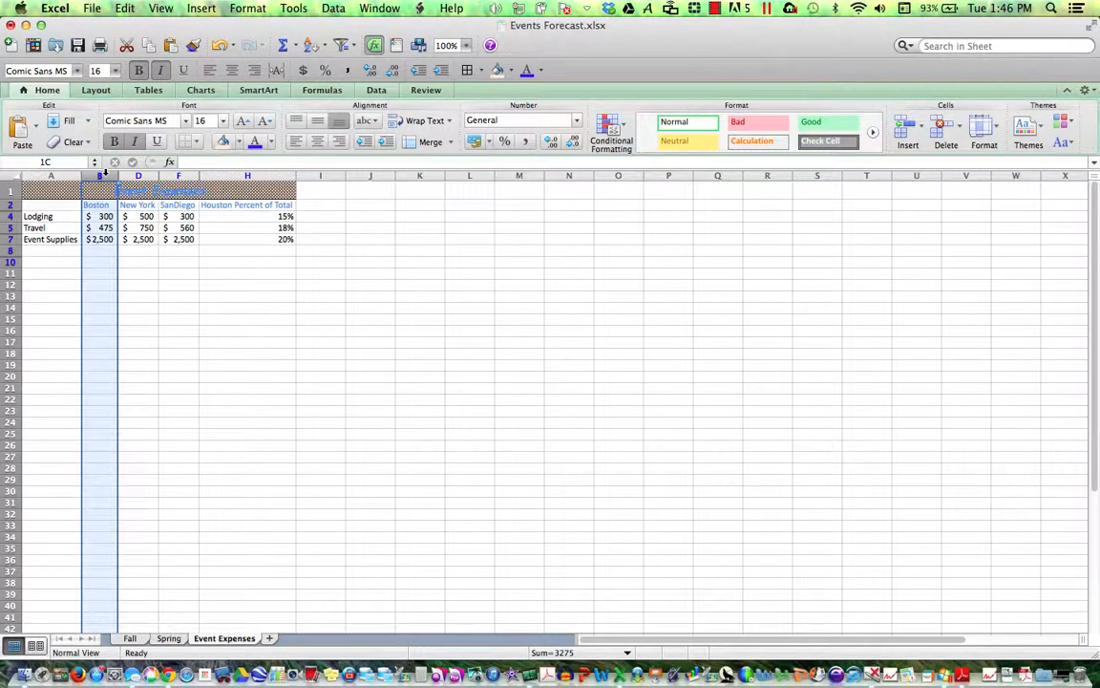
{"action": "left_click_drag", "start_coordinate": [99, 173], "coordinate": [291, 184]}
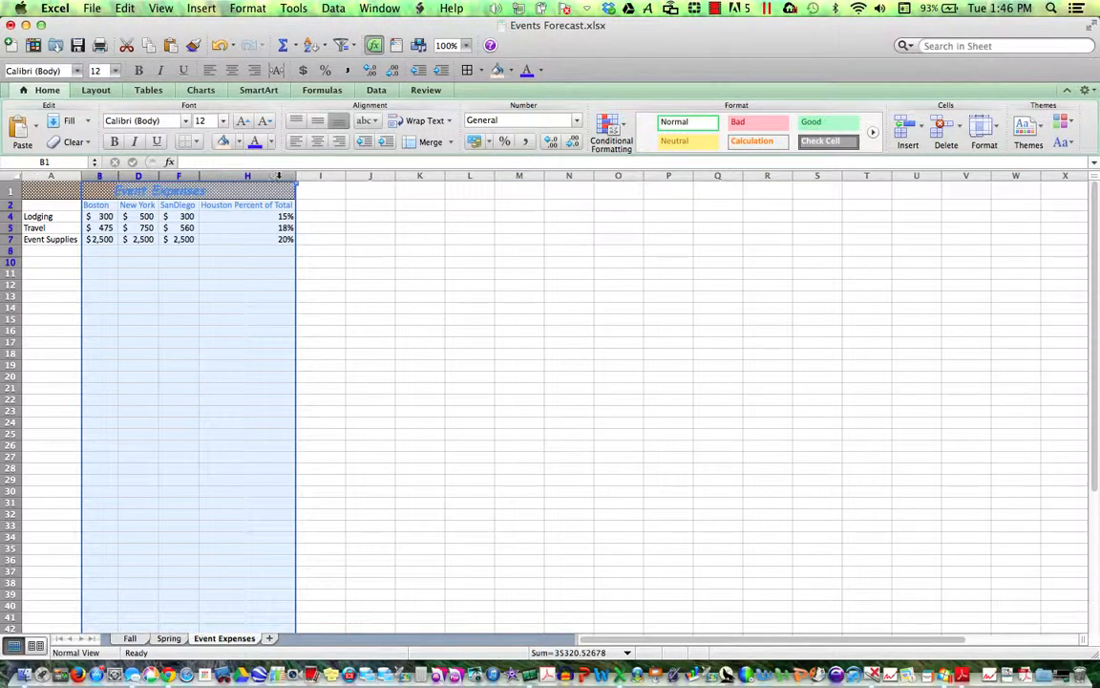
{"action": "right_click", "coordinate": [278, 176]}
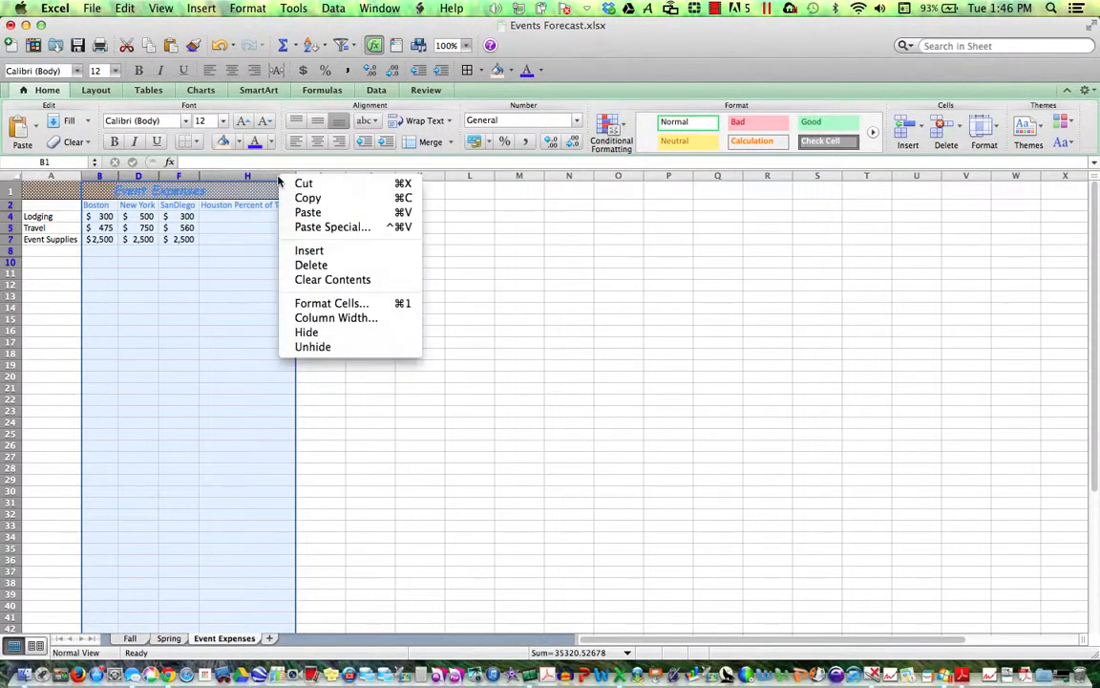
{"action": "left_click", "coordinate": [309, 348]}
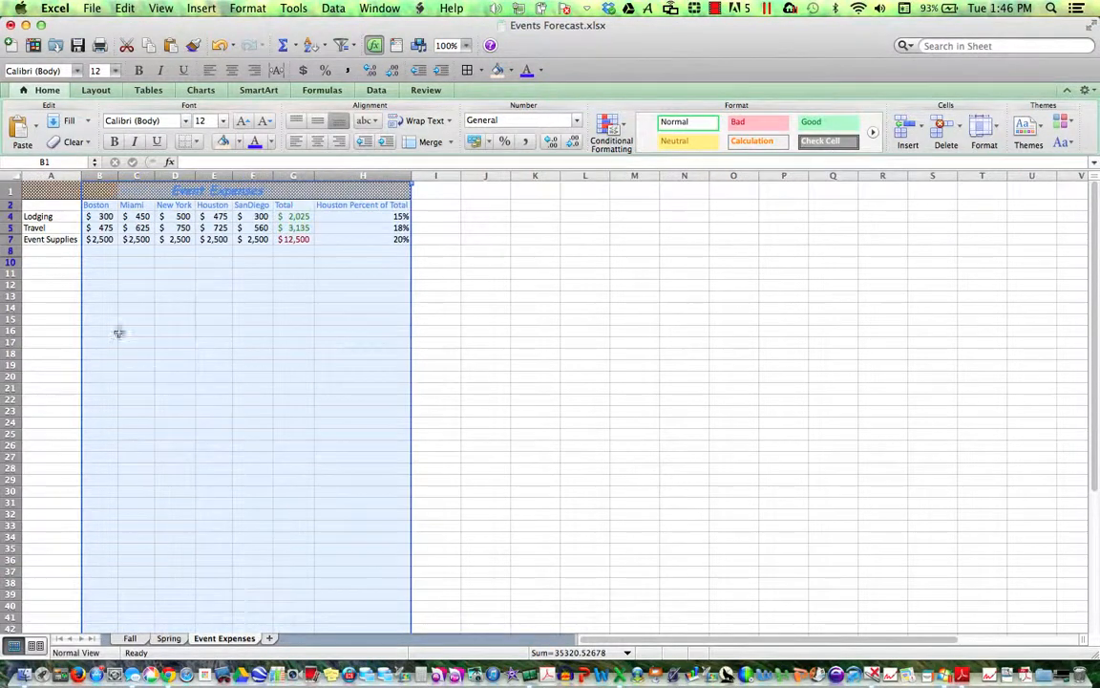
{"action": "left_click", "coordinate": [220, 45]}
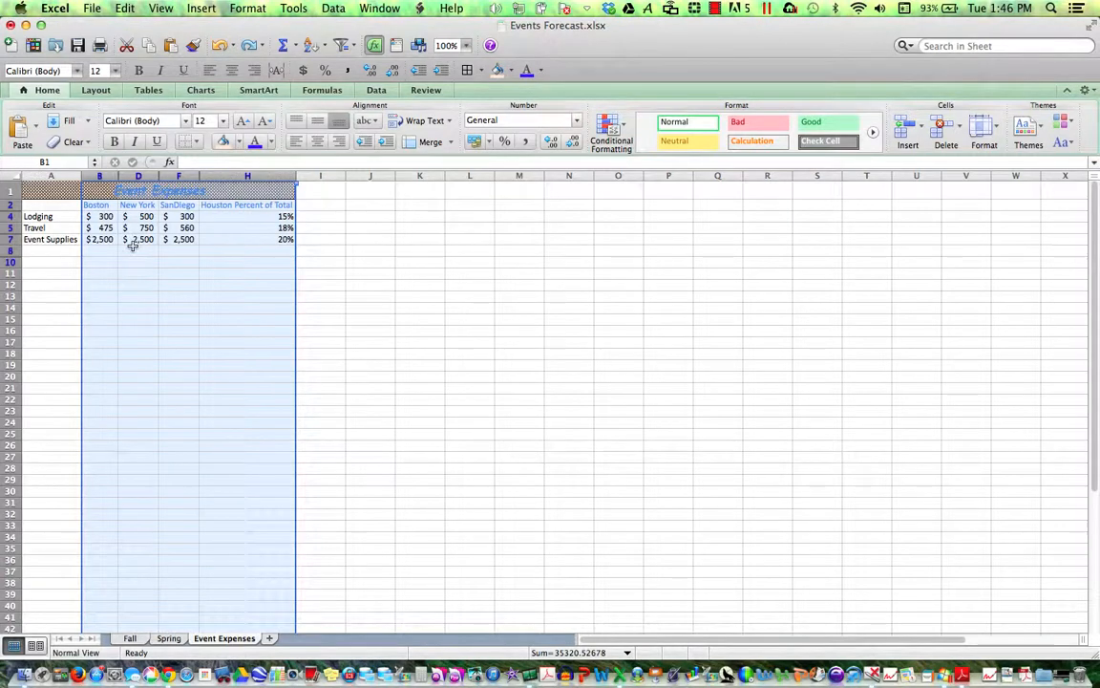
- Unhide only the Miami column by unhiding within columns B through D
{"action": "left_click", "coordinate": [102, 175]}
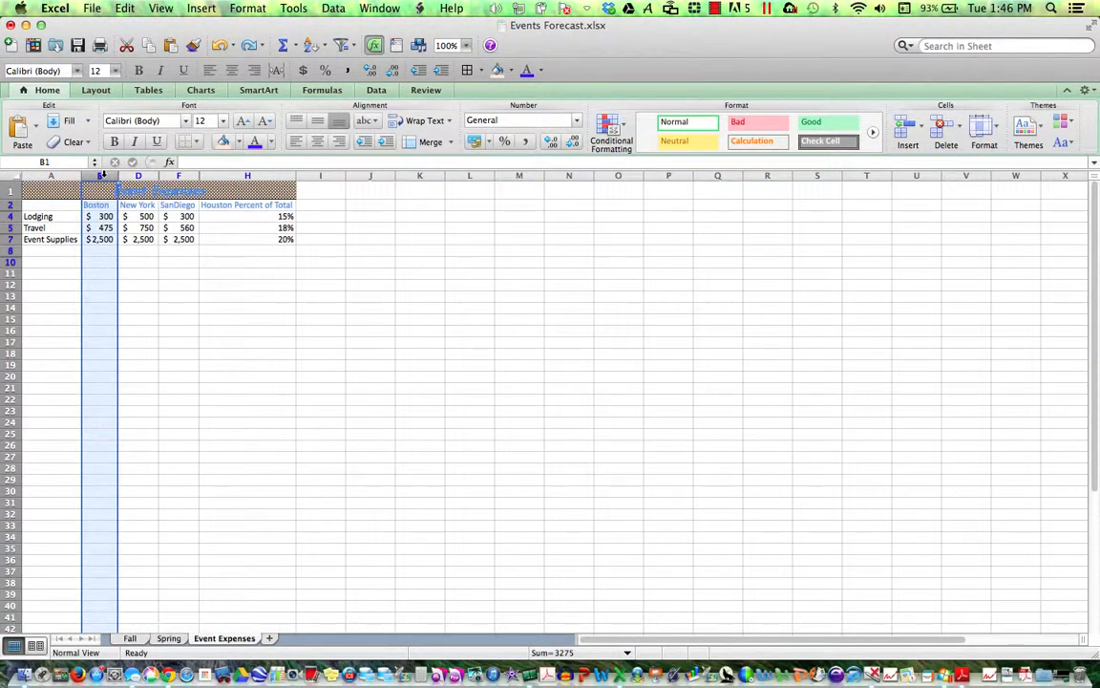
{"action": "left_click_drag", "start_coordinate": [101, 176], "coordinate": [130, 176]}
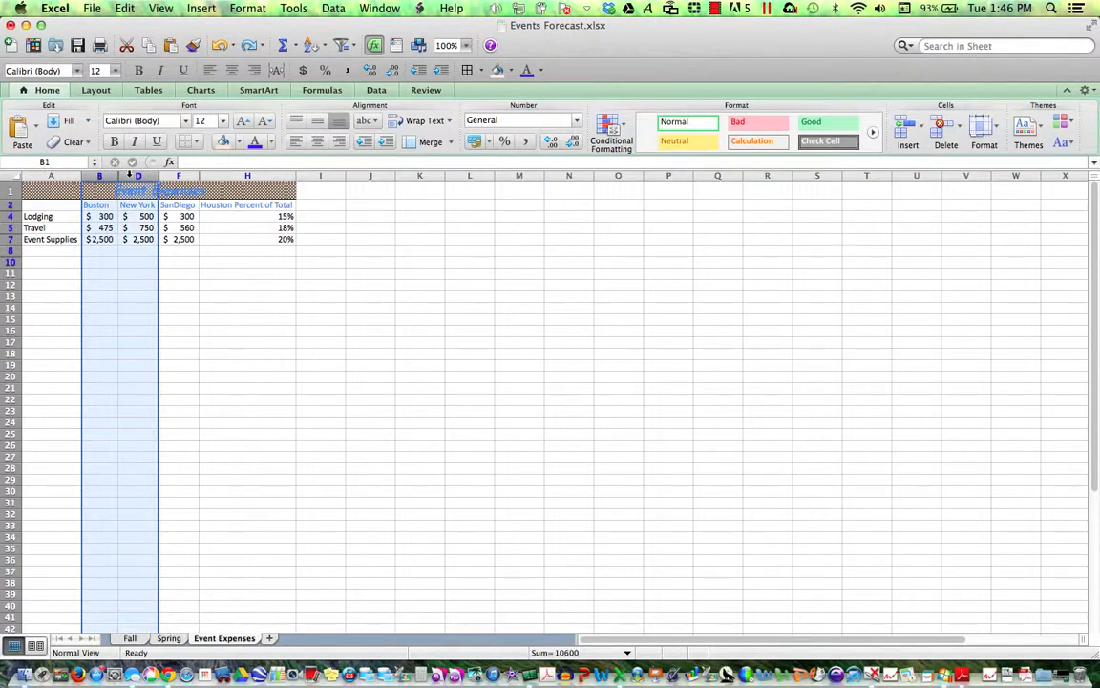
{"action": "right_click", "coordinate": [130, 176]}
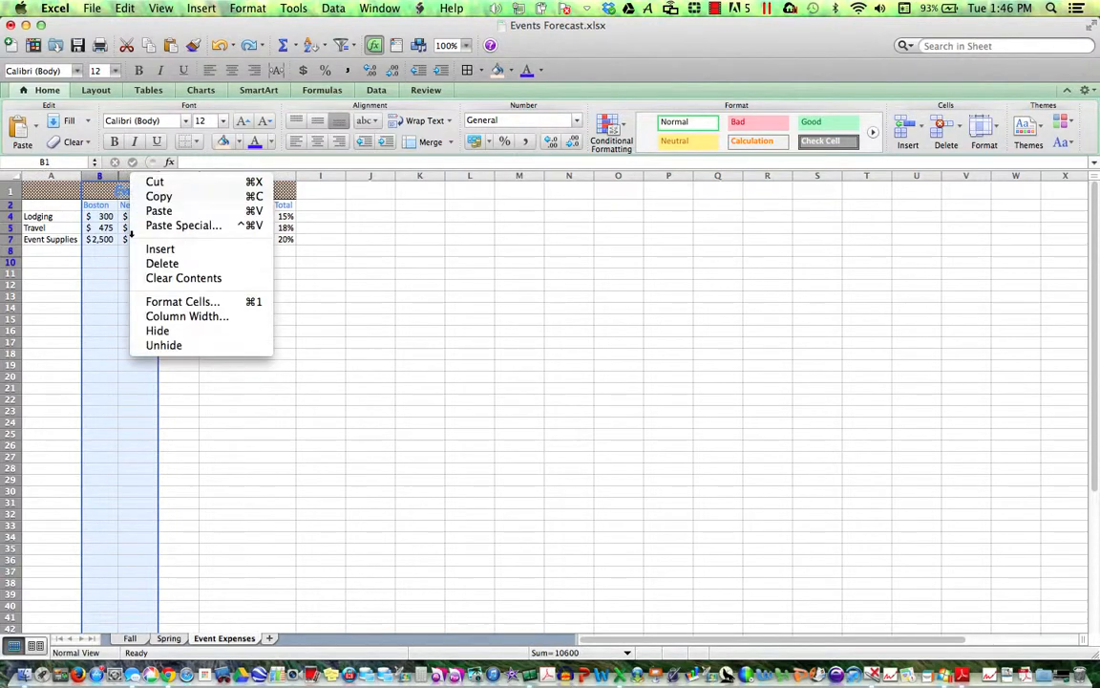
{"action": "left_click", "coordinate": [164, 345]}
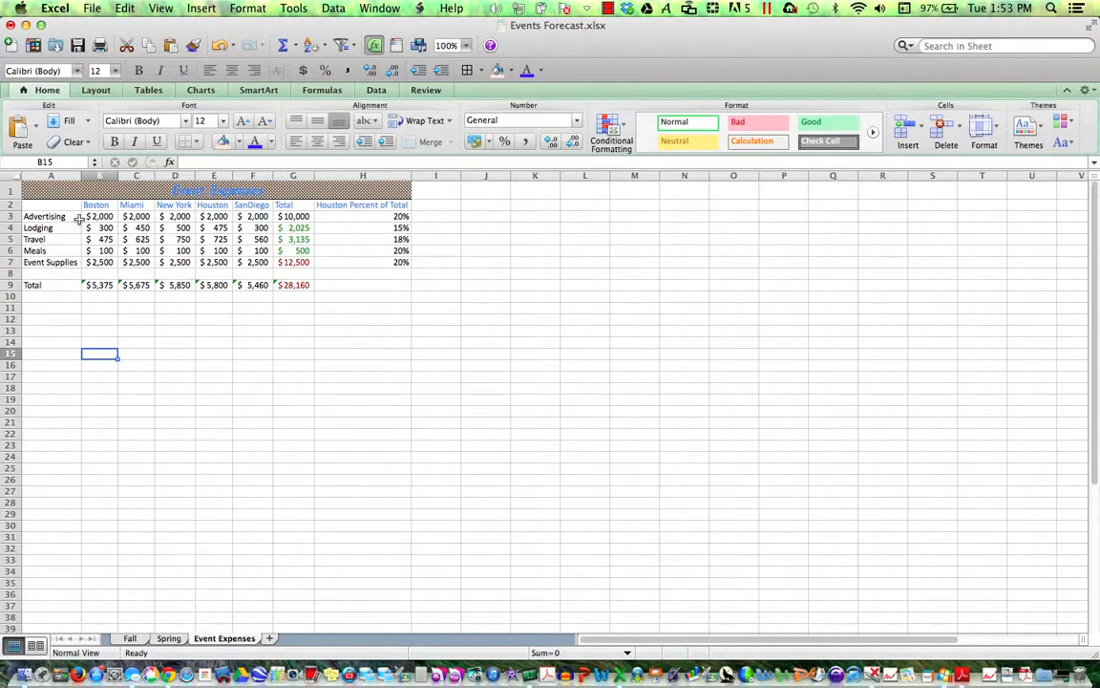
{"action": "left_click", "coordinate": [63, 176]}
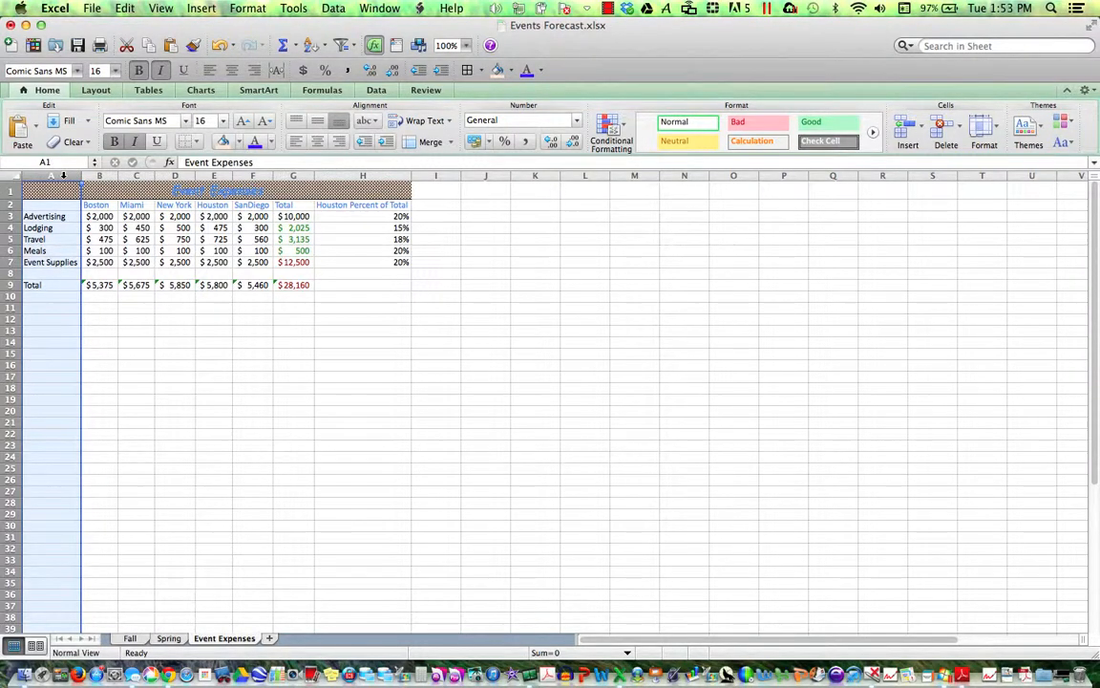
{"action": "right_click", "coordinate": [63, 176]}
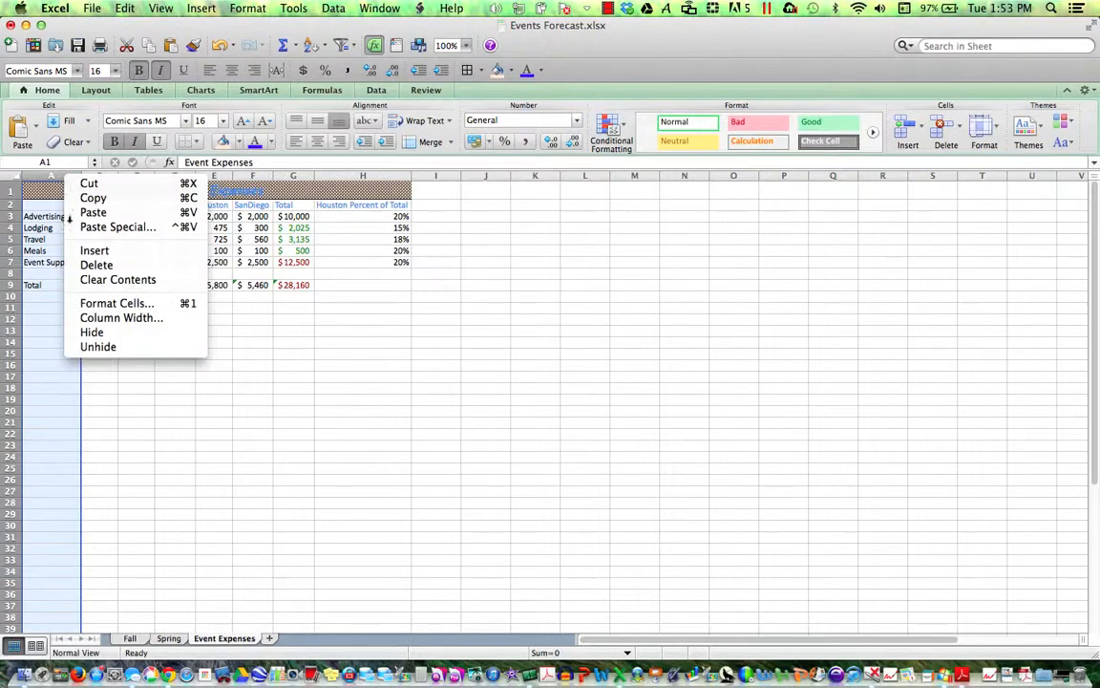
{"action": "left_click", "coordinate": [122, 334]}
{"action": "left_click", "coordinate": [85, 345]}
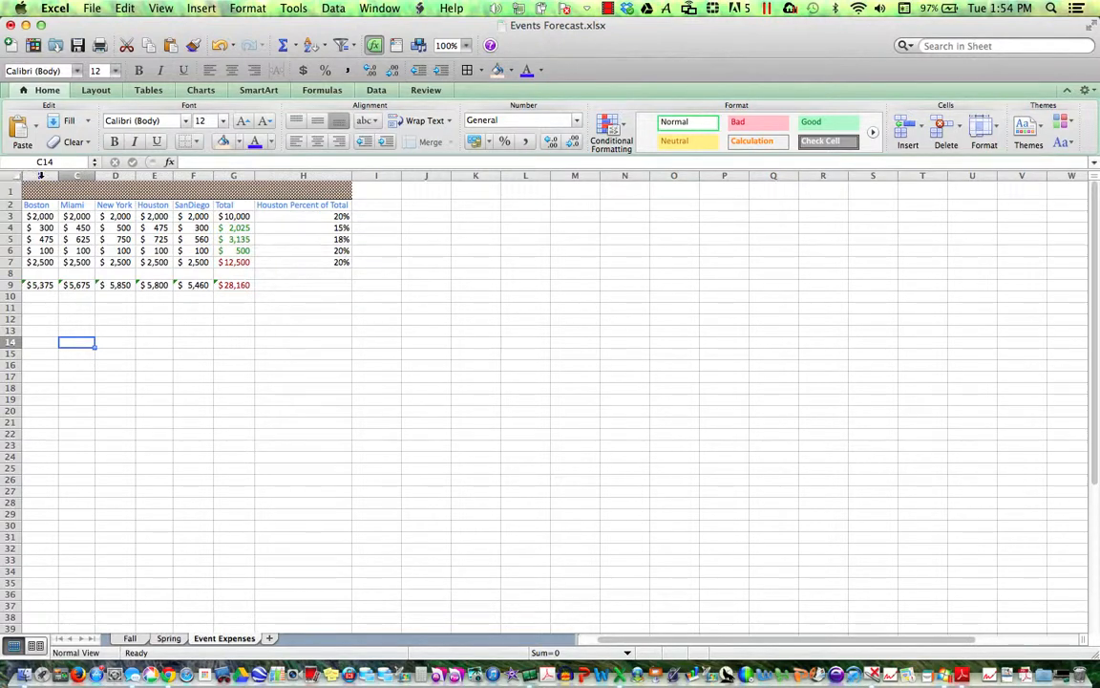
{"action": "left_click", "coordinate": [40, 175]}
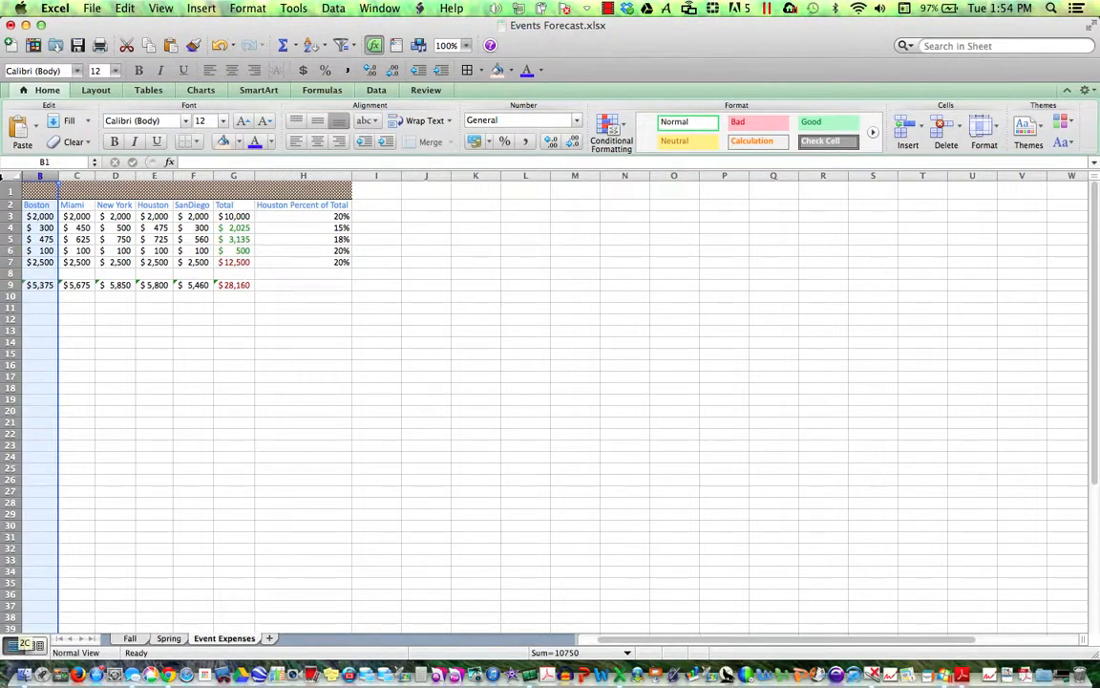
{"action": "right_click", "coordinate": [40, 175]}
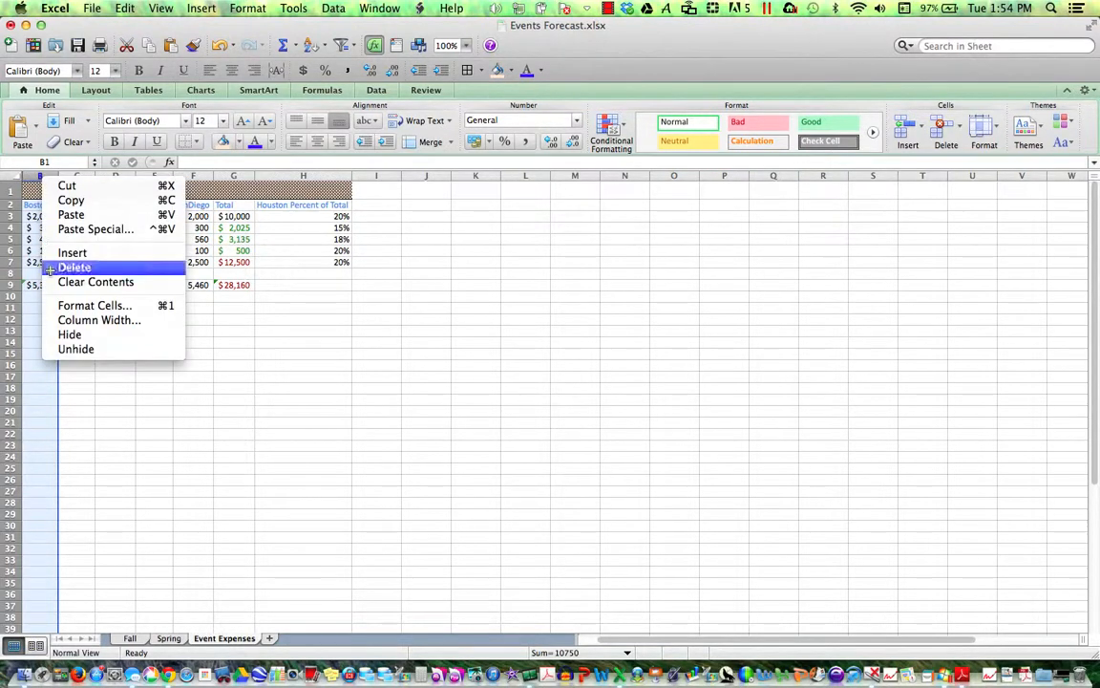
{"action": "left_click", "coordinate": [85, 349]}
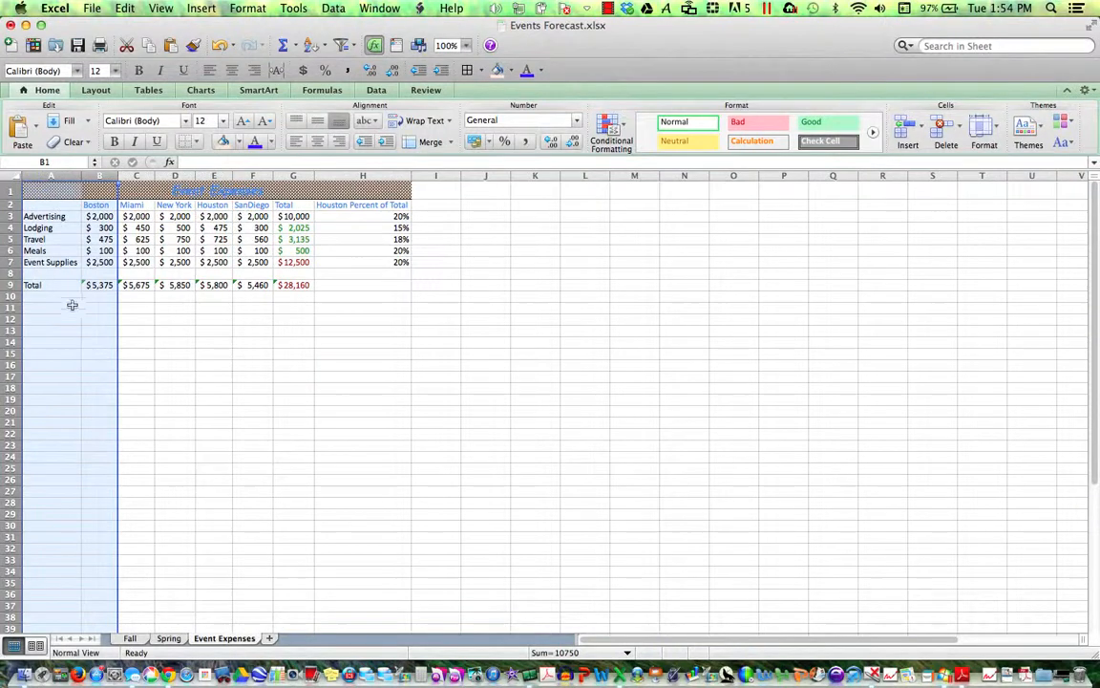
{"action": "left_click", "coordinate": [88, 371]}
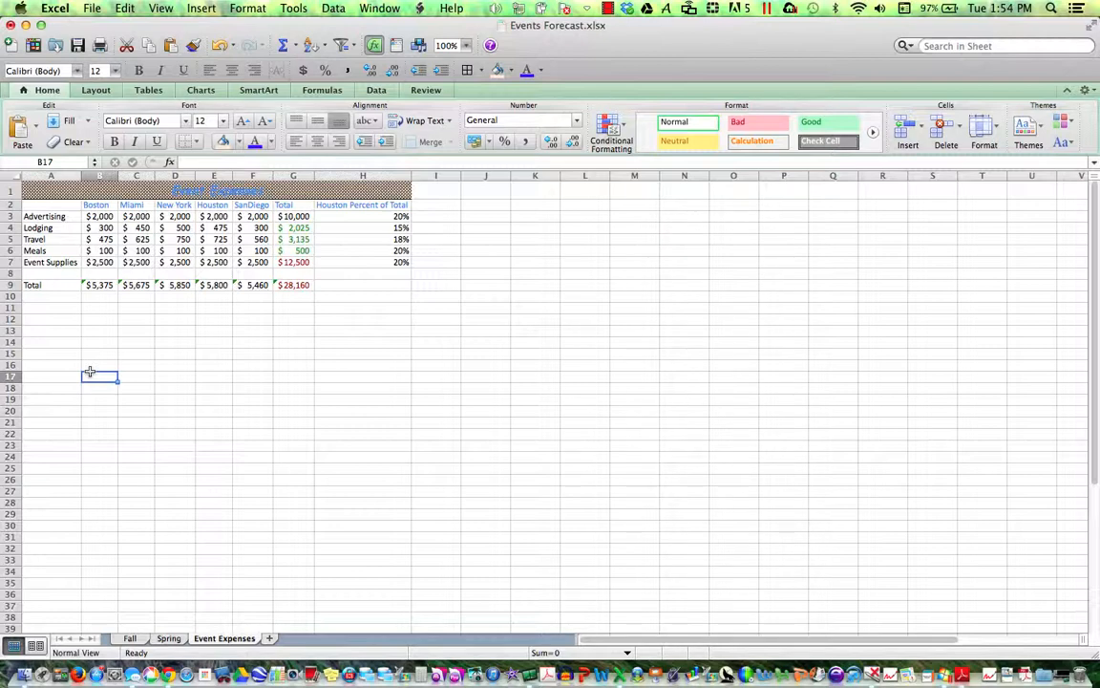
- Save, then hide the Event Expenses sheet via Format > Sheet > Hide, leaving Spring shown
{"action": "left_click", "coordinate": [78, 45]}
{"action": "right_click", "coordinate": [225, 641]}
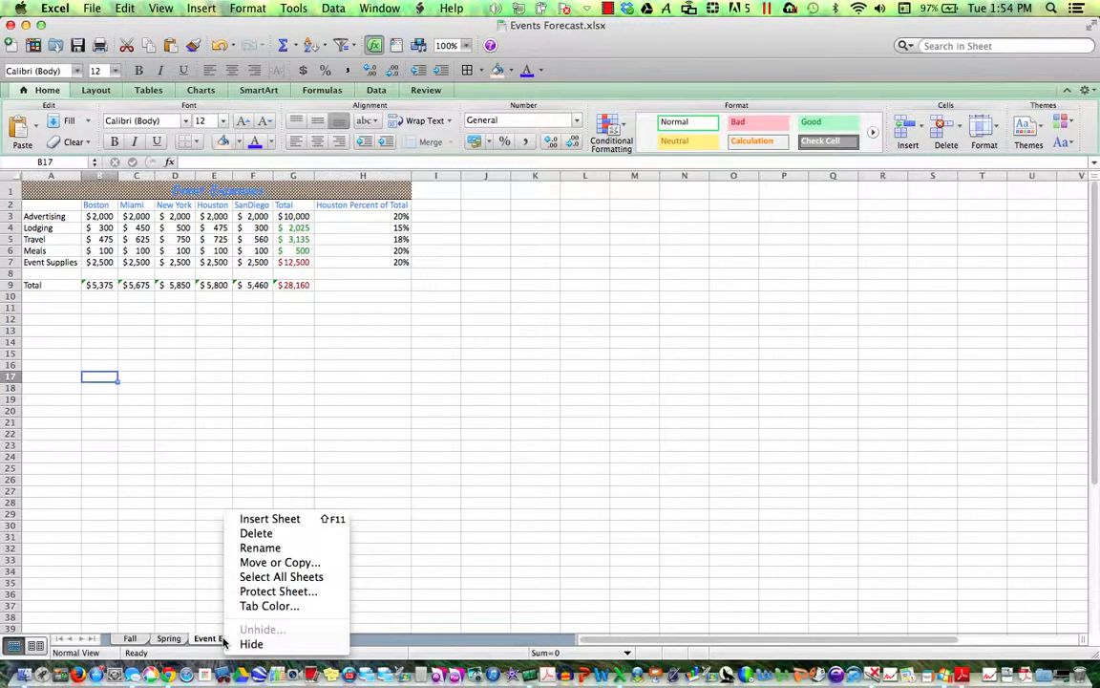
{"action": "left_click", "coordinate": [247, 9]}
{"action": "left_click", "coordinate": [247, 9]}
{"action": "mouse_move", "coordinate": [253, 70]}
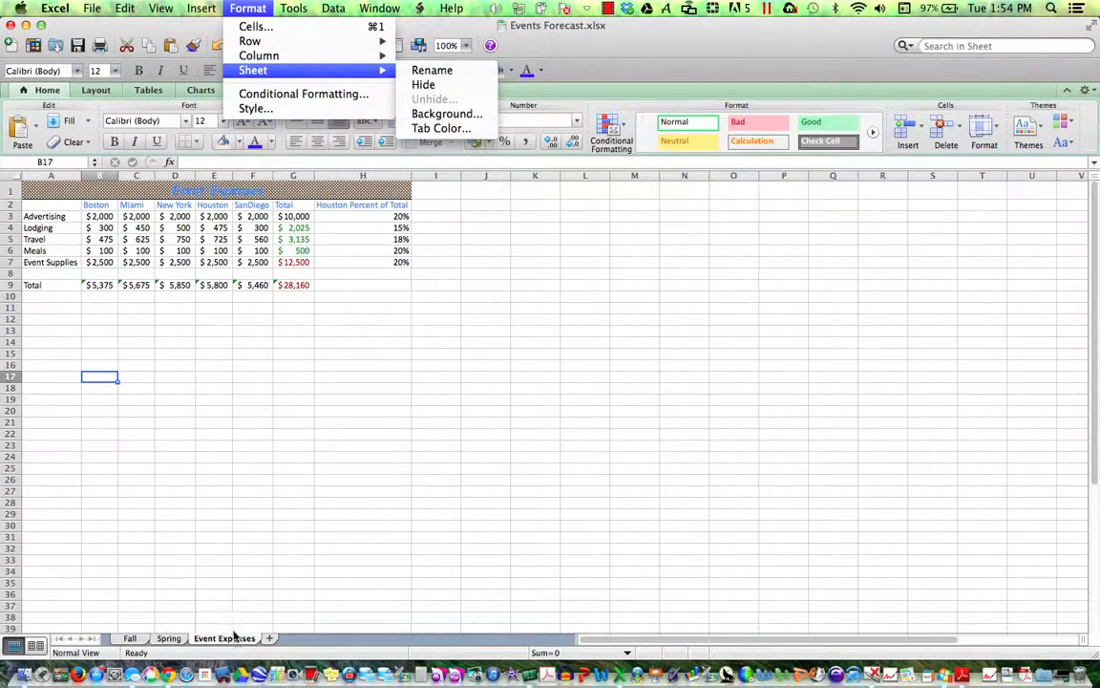
{"action": "left_click", "coordinate": [435, 87]}
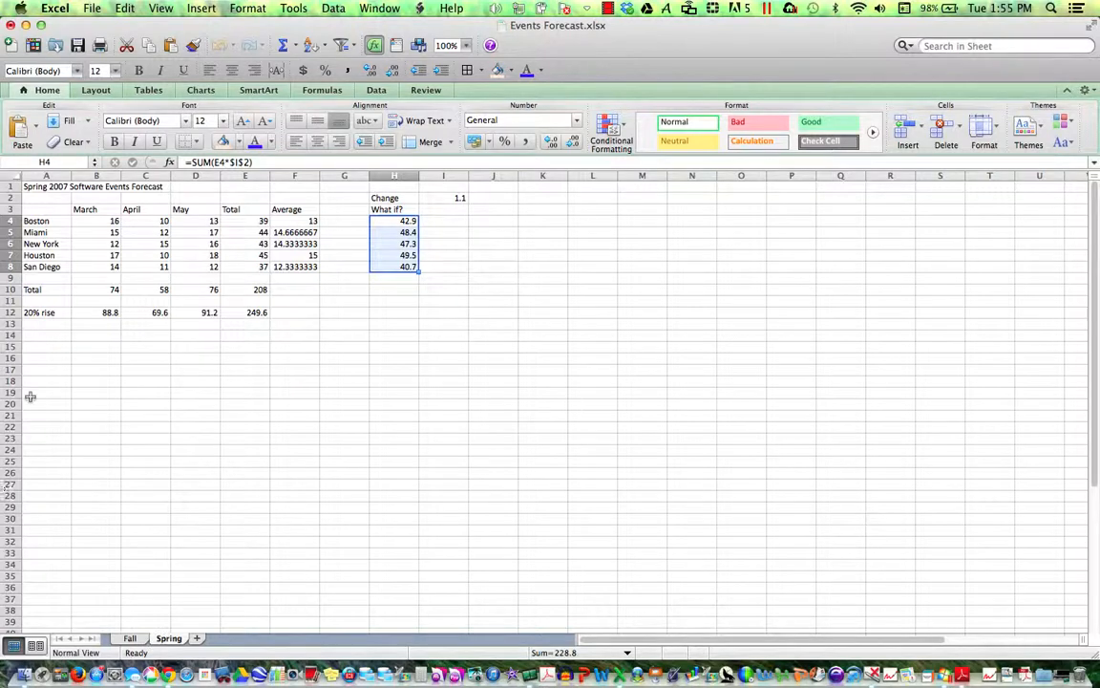
- Unhide the Event Expenses sheet through the Unhide dialog, restoring its tab beside Fall and Spring
{"action": "left_click", "coordinate": [235, 10]}
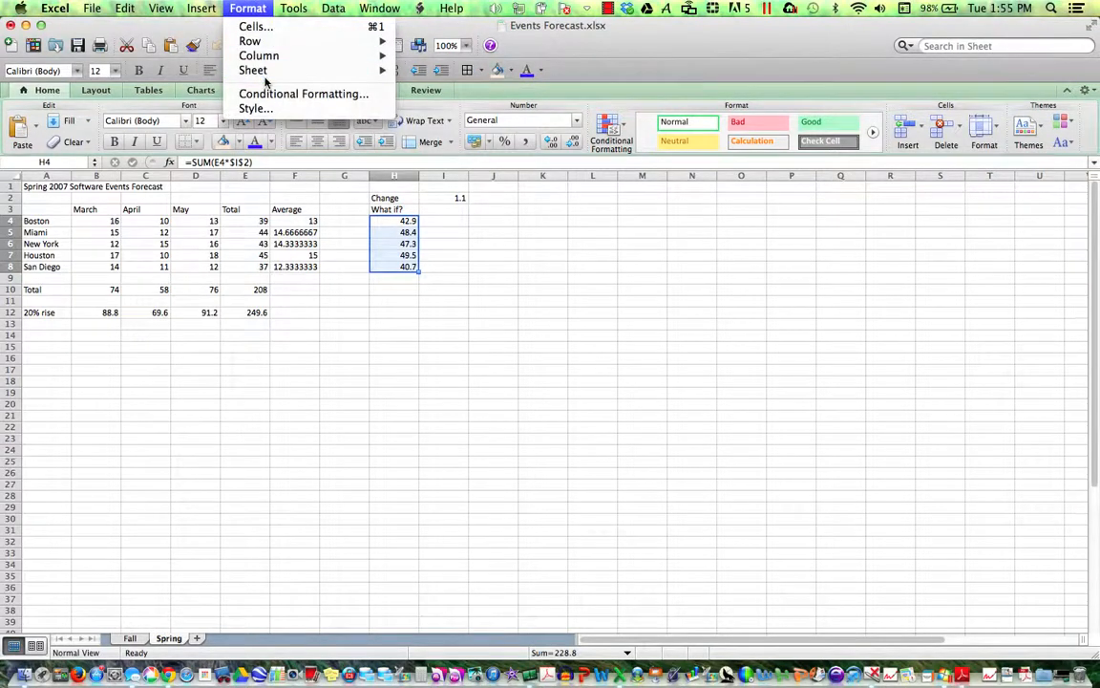
{"action": "mouse_move", "coordinate": [254, 69]}
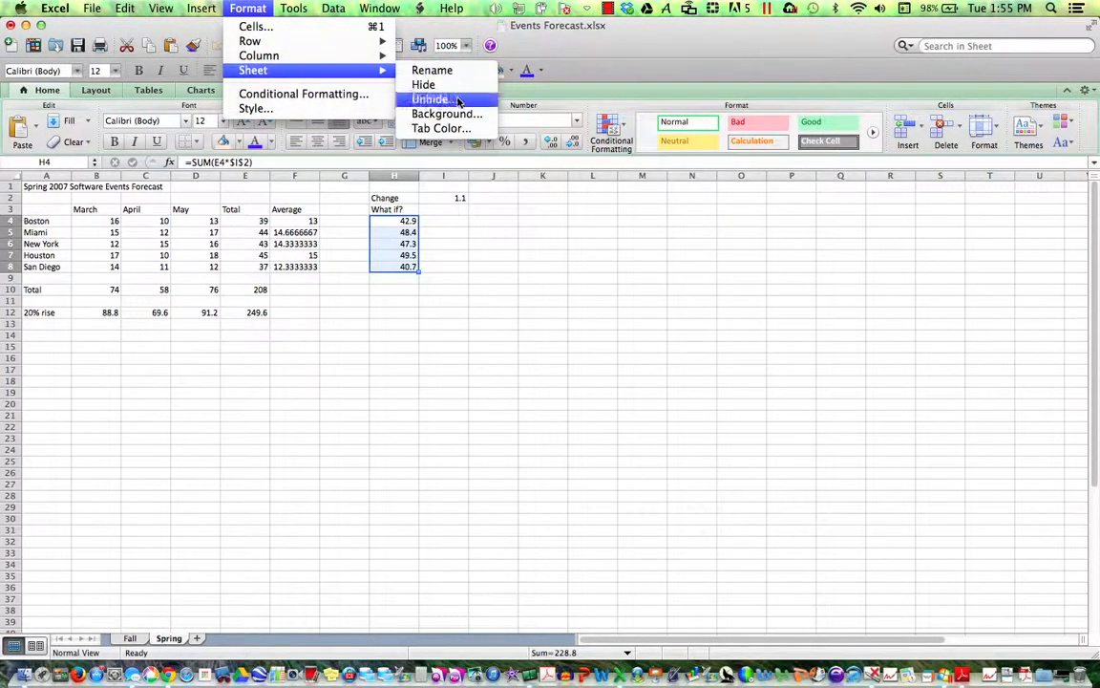
{"action": "right_click", "coordinate": [166, 643]}
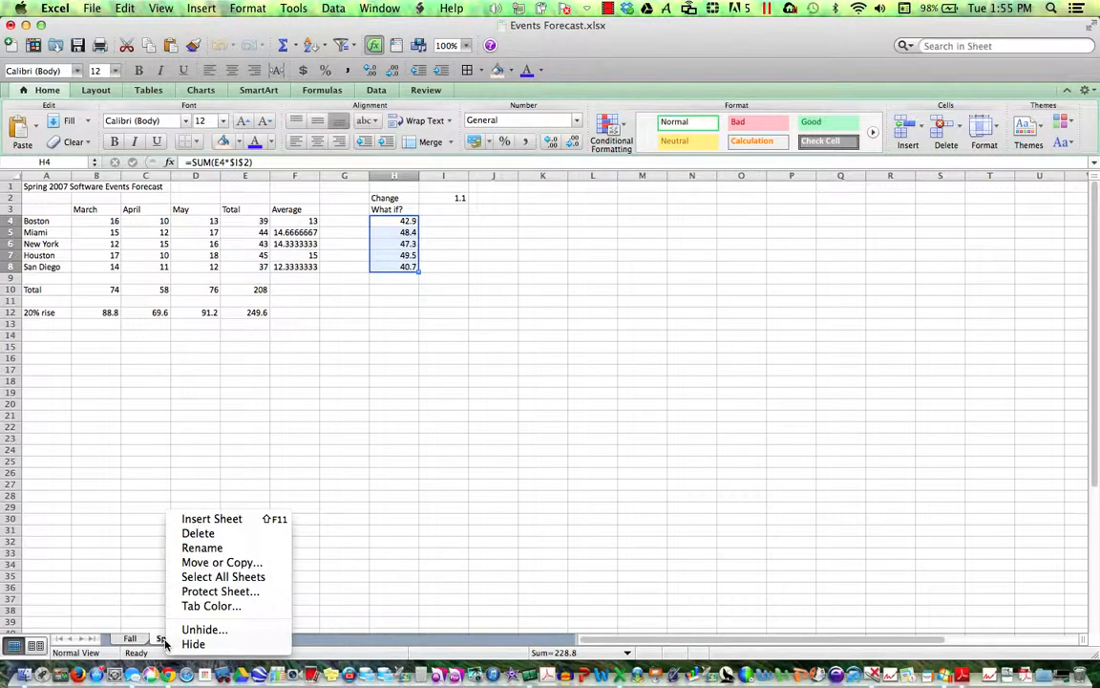
{"action": "left_click", "coordinate": [204, 629]}
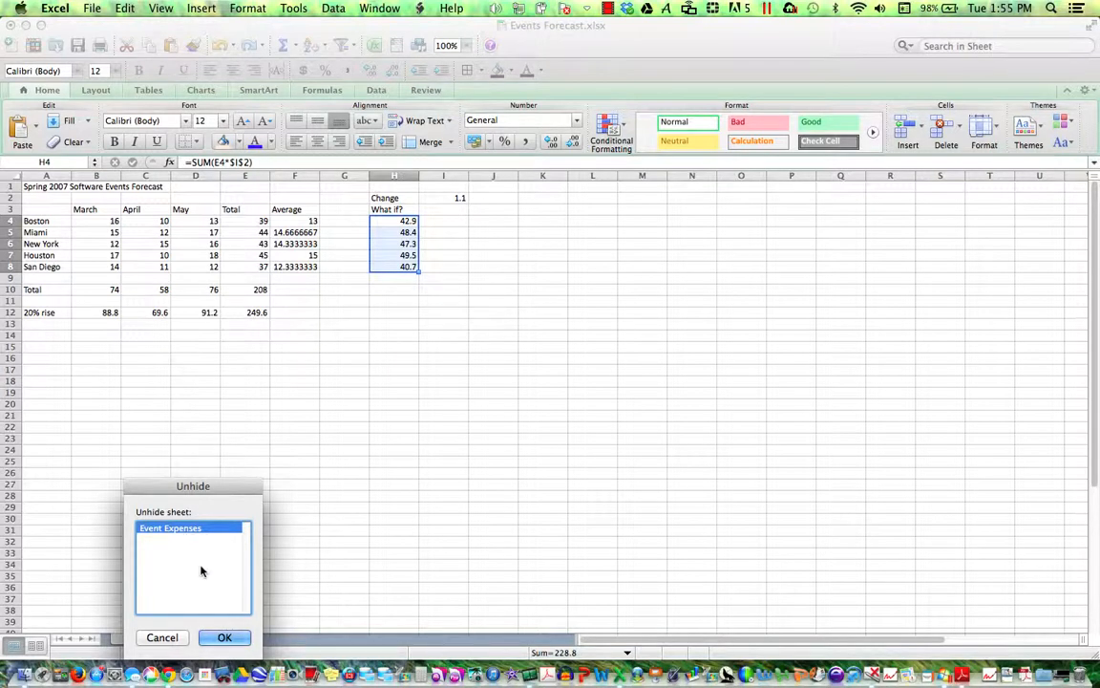
{"action": "left_click", "coordinate": [215, 637]}
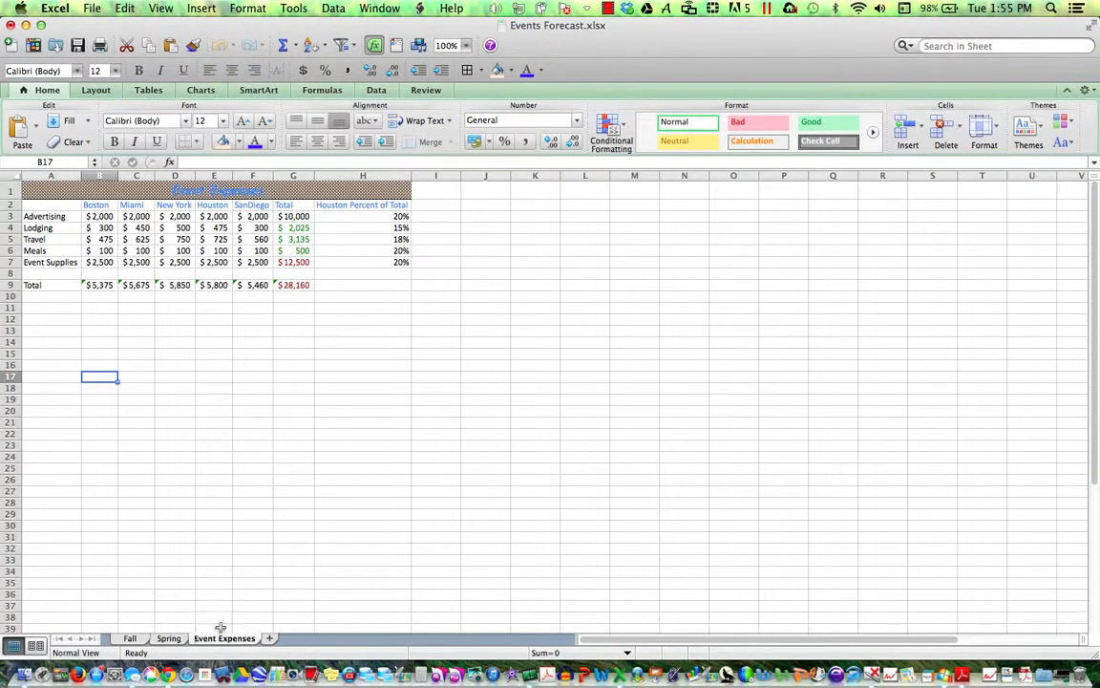
- Save the Events Forecast workbook, saving it a second time
{"action": "left_click", "coordinate": [79, 46]}
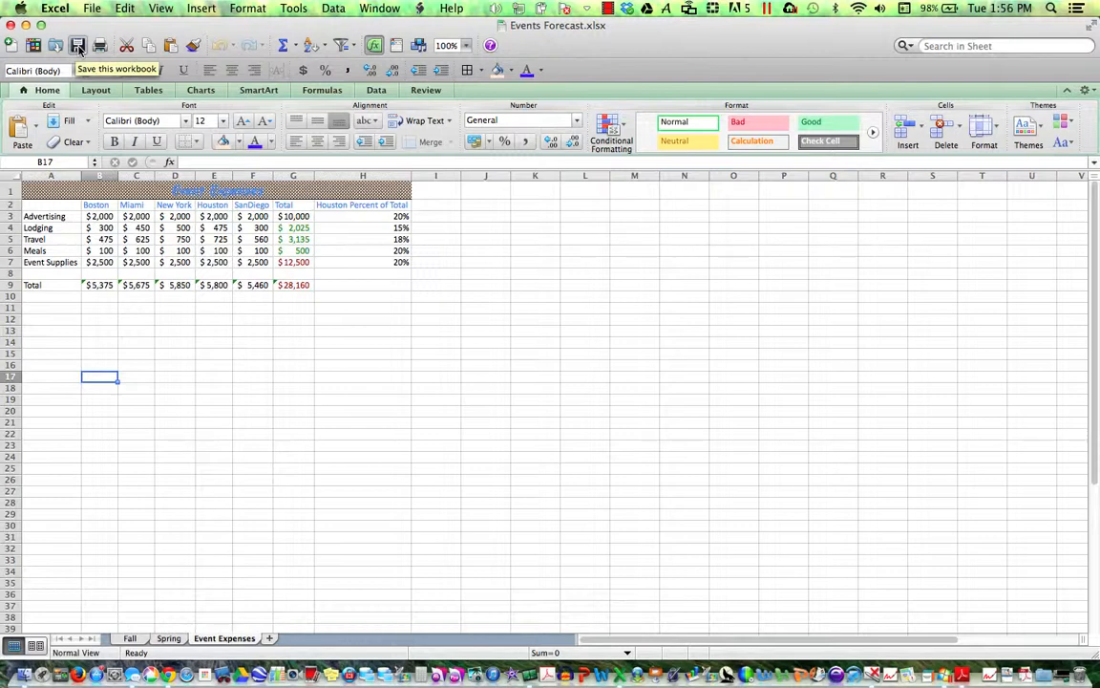
{"action": "left_click", "coordinate": [79, 46]}
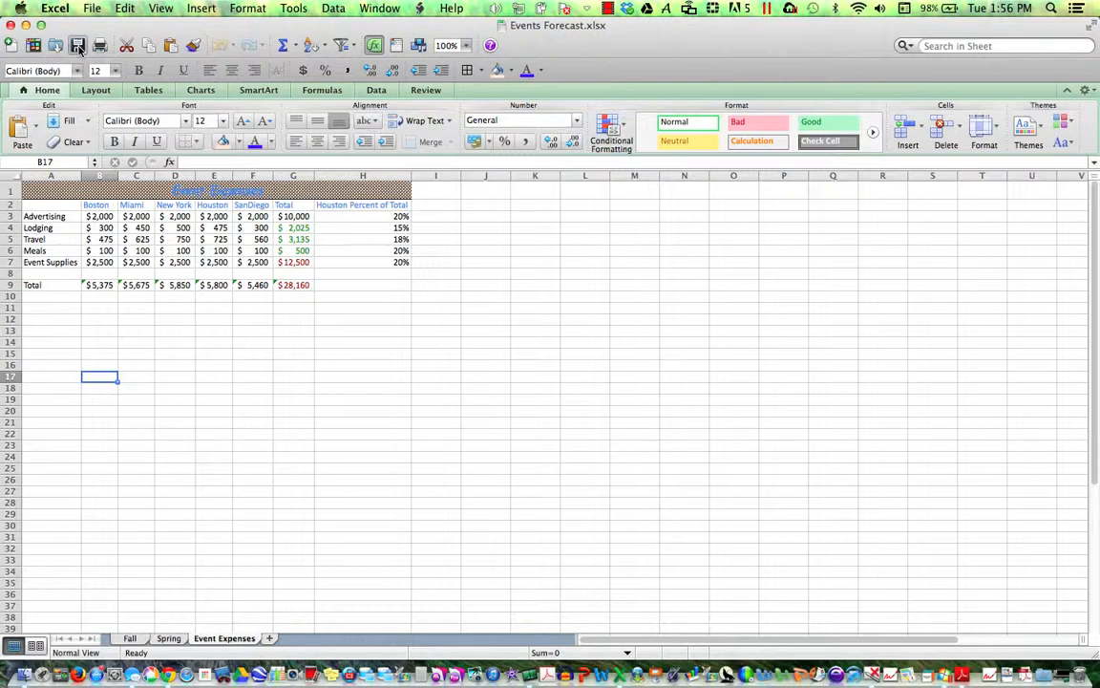
- Insert a blank column B between the expense labels and Boston
{"action": "left_click", "coordinate": [98, 176]}
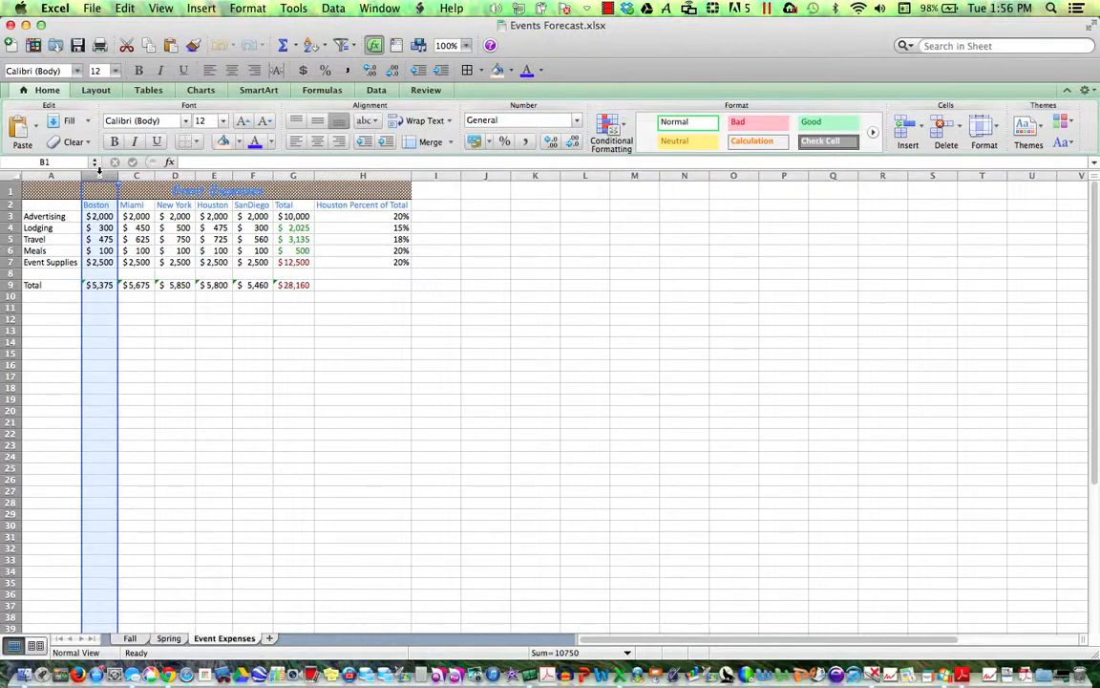
{"action": "right_click", "coordinate": [101, 178]}
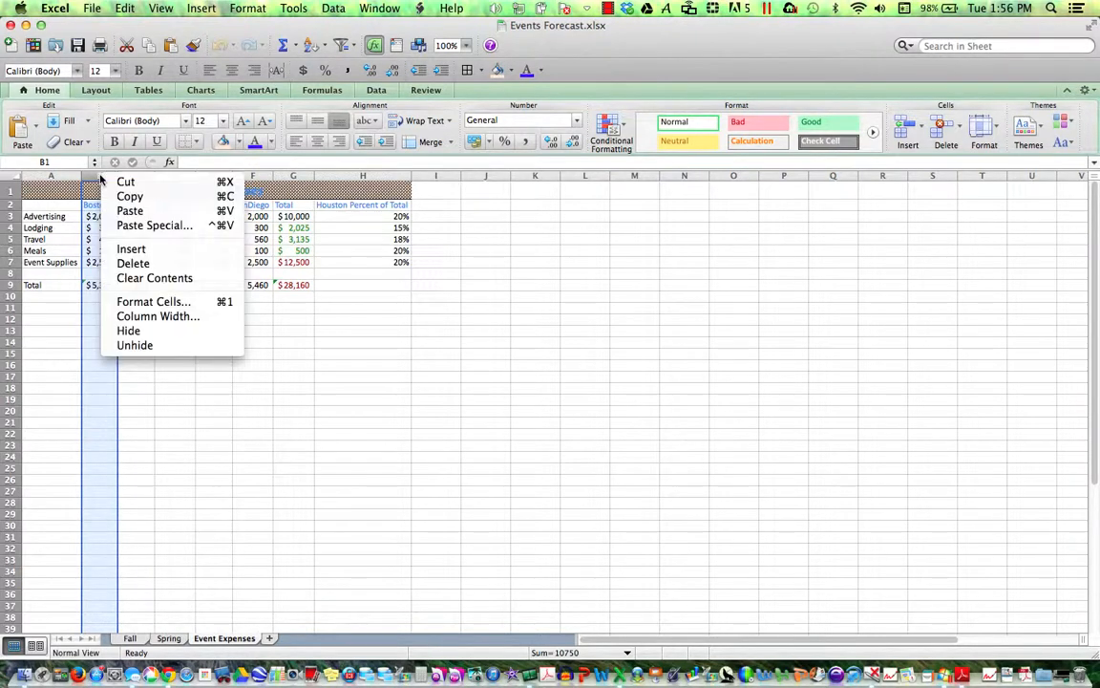
{"action": "left_click", "coordinate": [144, 248]}
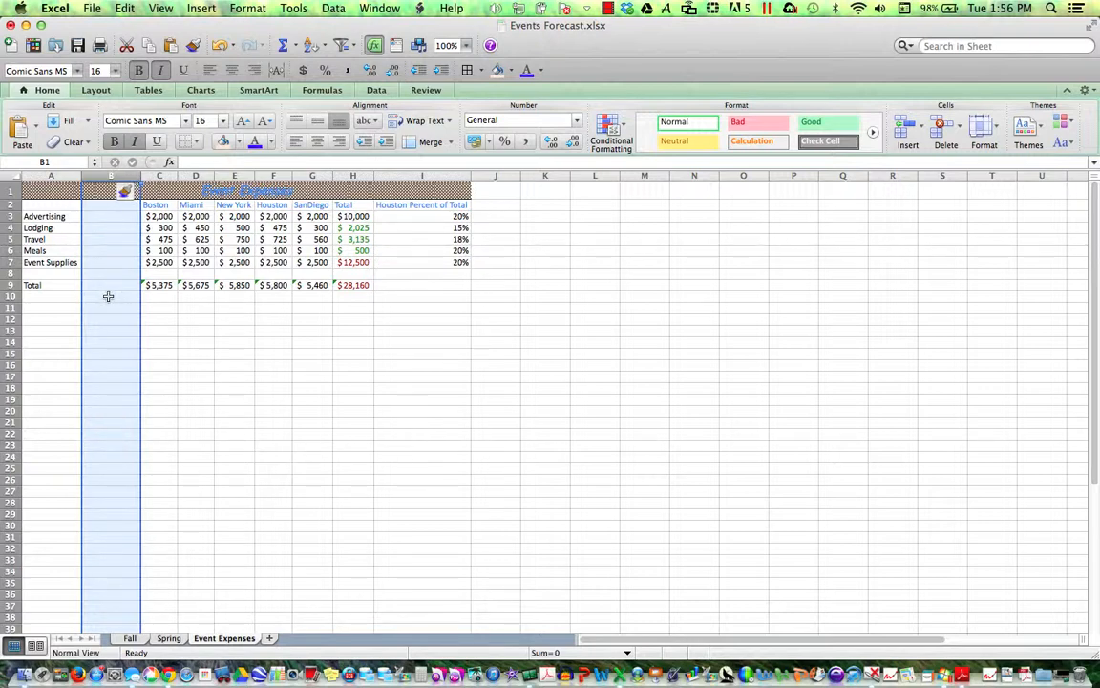
- Delete the empty row 8, then undo the deletion
{"action": "left_click", "coordinate": [6, 273]}
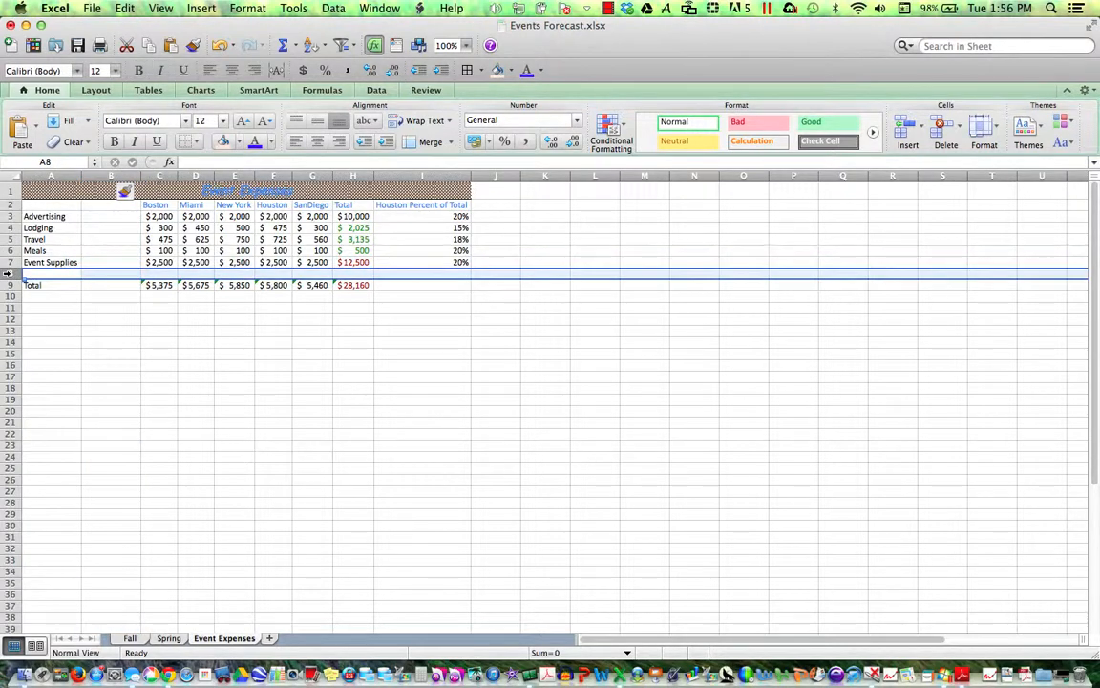
{"action": "right_click", "coordinate": [6, 274]}
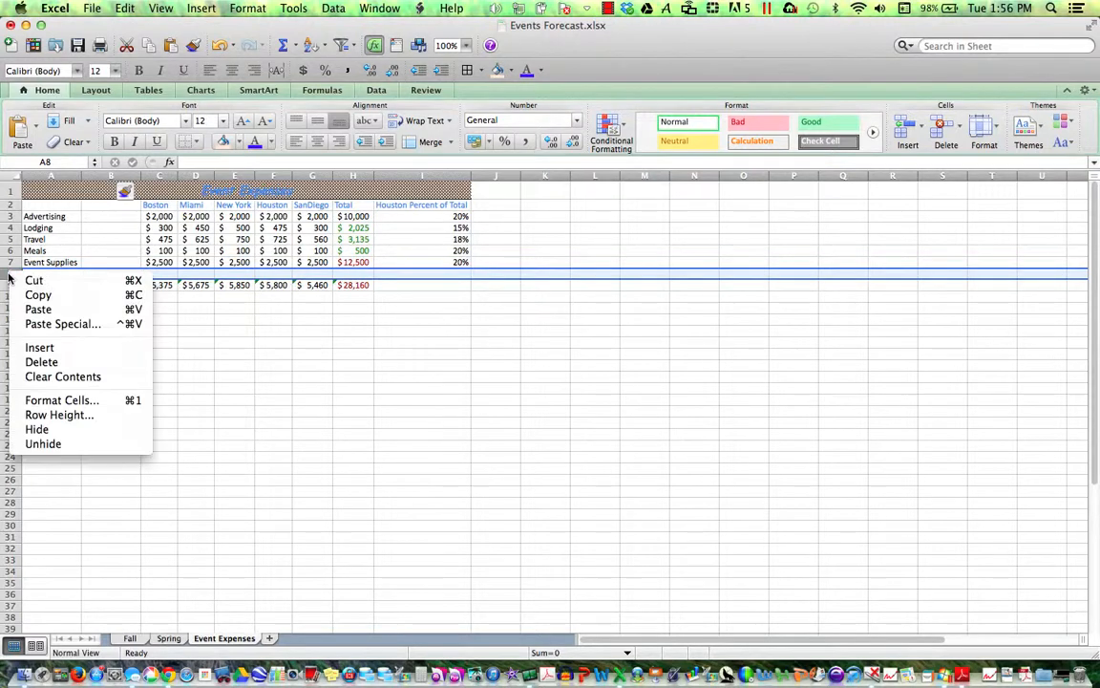
{"action": "left_click", "coordinate": [43, 362]}
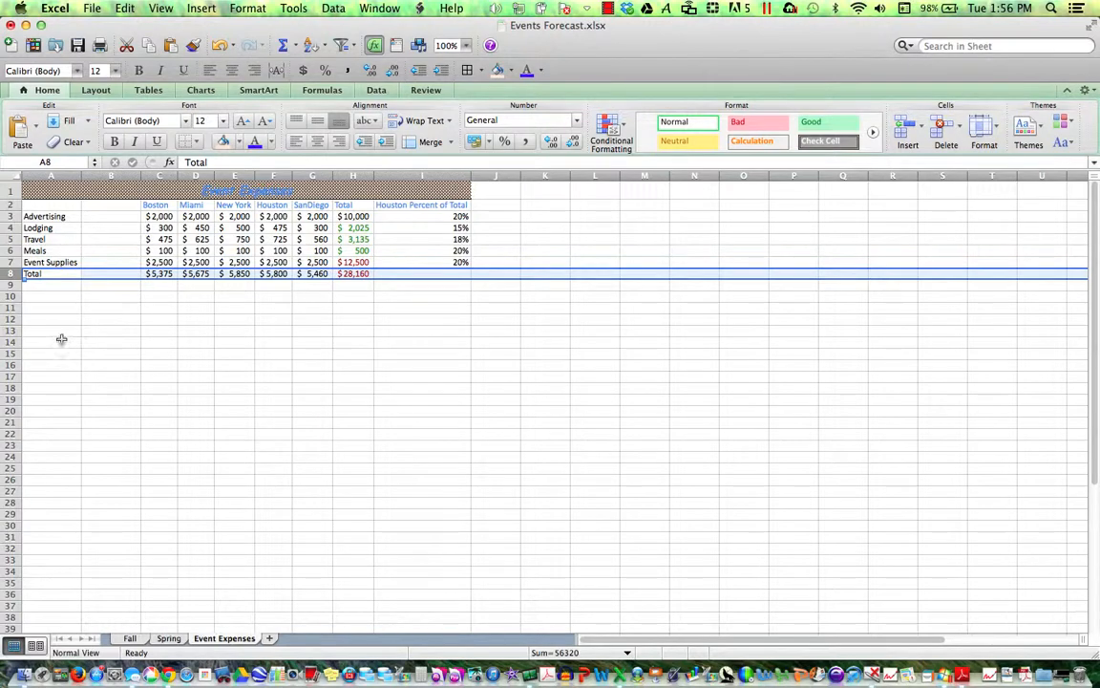
{"action": "left_click", "coordinate": [219, 46]}
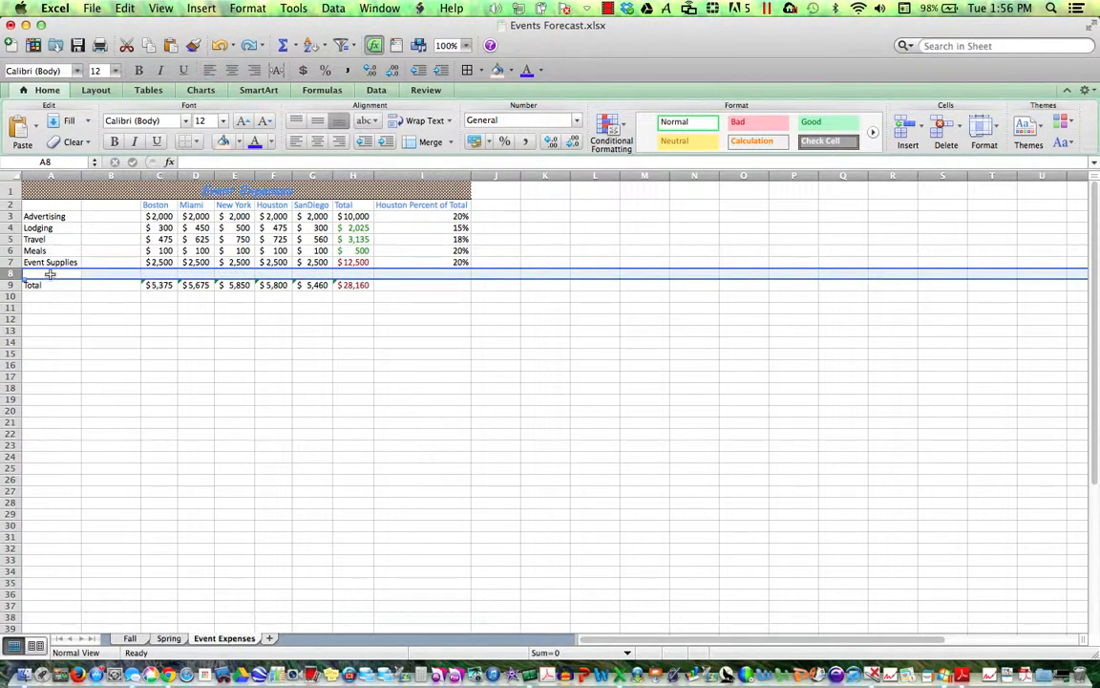
{"action": "left_click", "coordinate": [12, 262]}
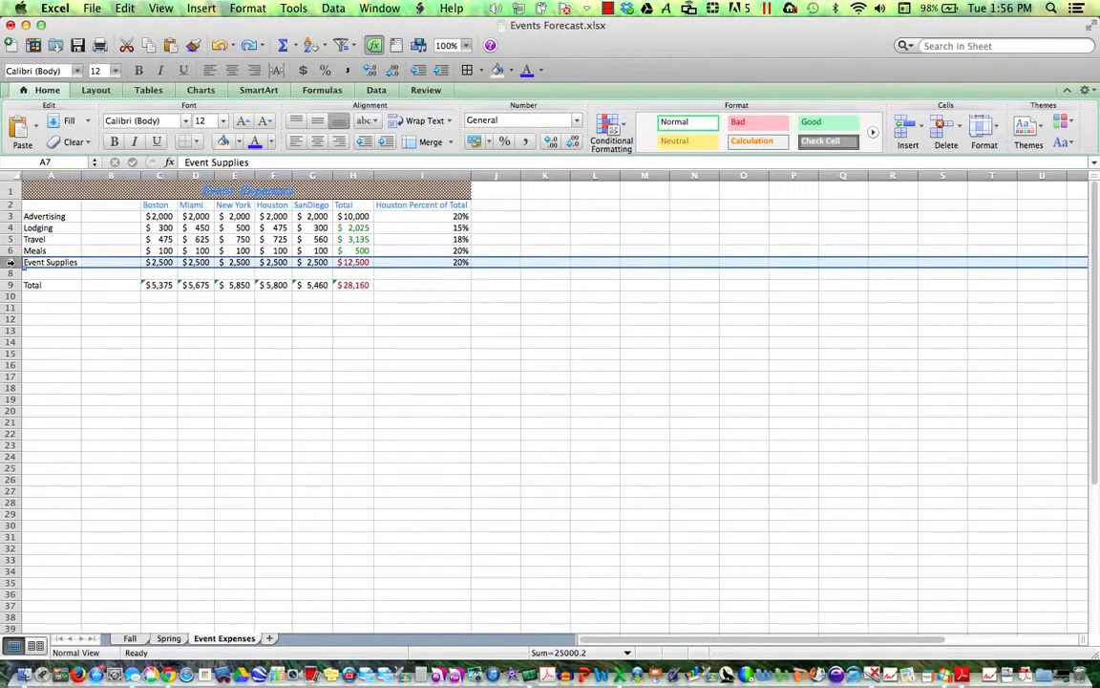
{"action": "right_click", "coordinate": [13, 261]}
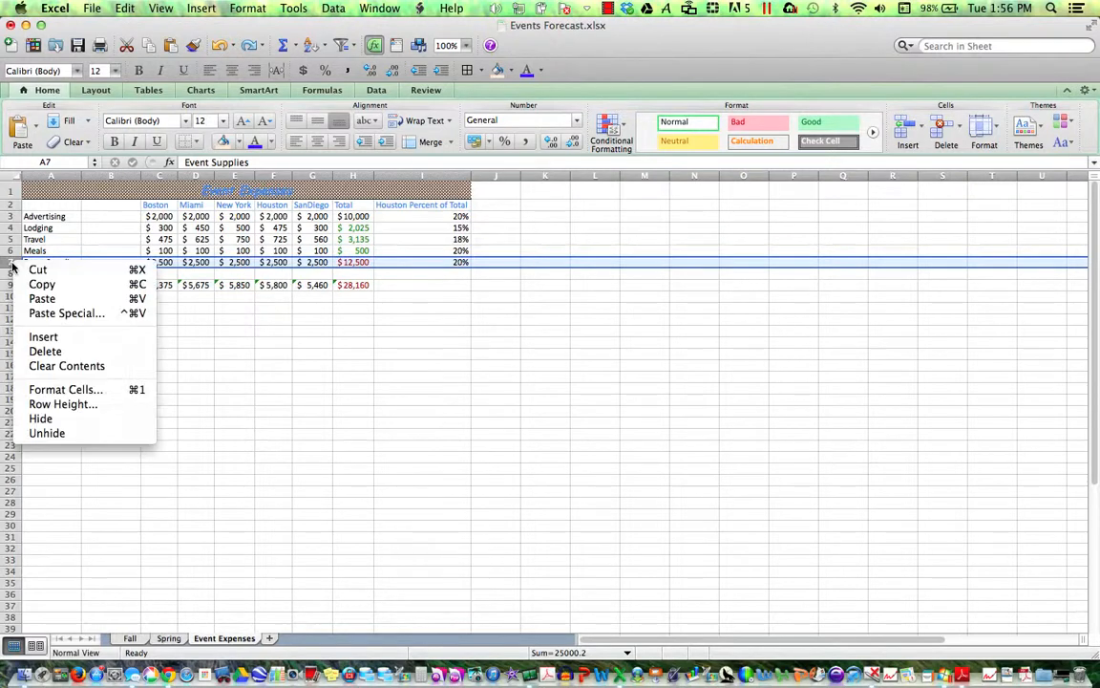
{"action": "left_click", "coordinate": [42, 337]}
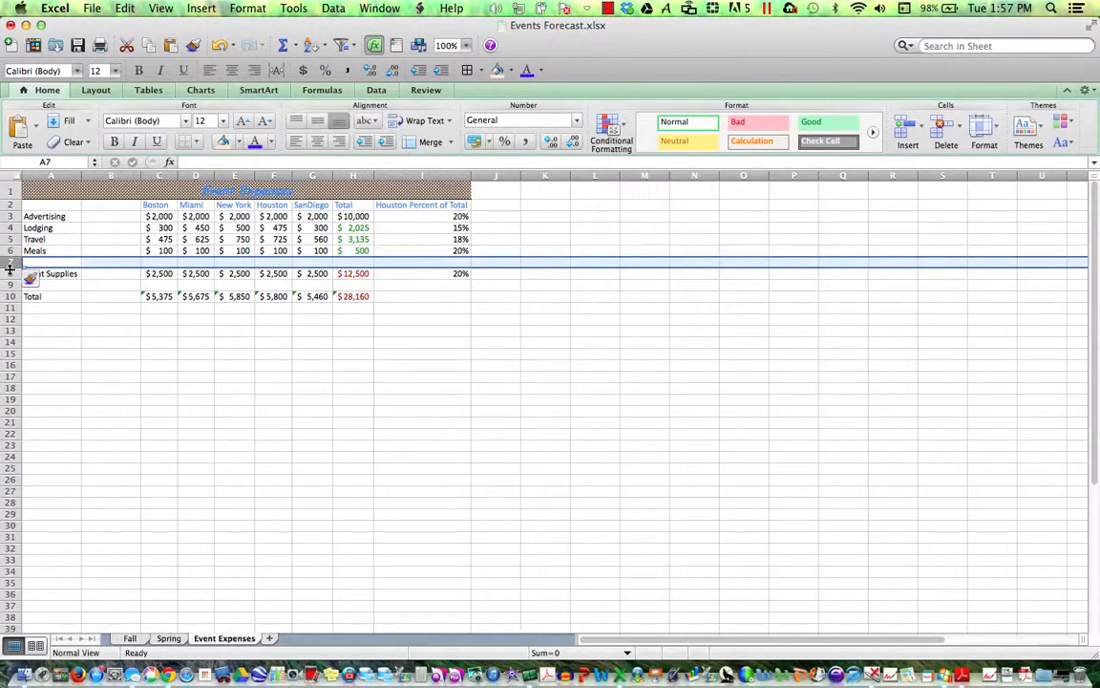
{"action": "left_click", "coordinate": [219, 45]}
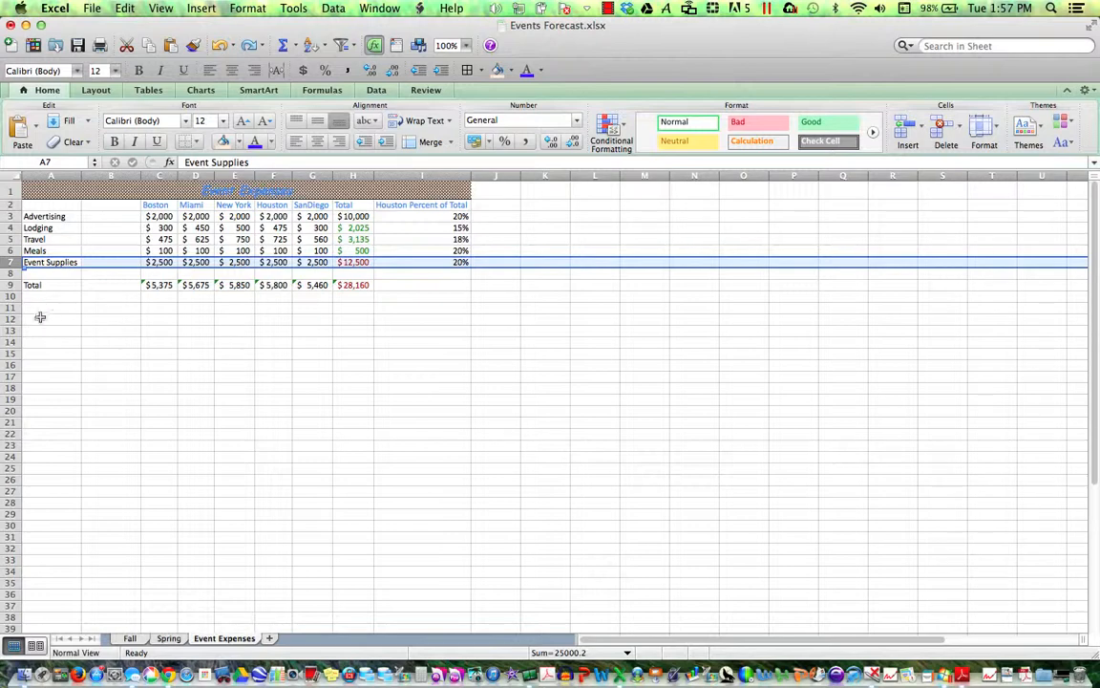
{"action": "left_click", "coordinate": [11, 275]}
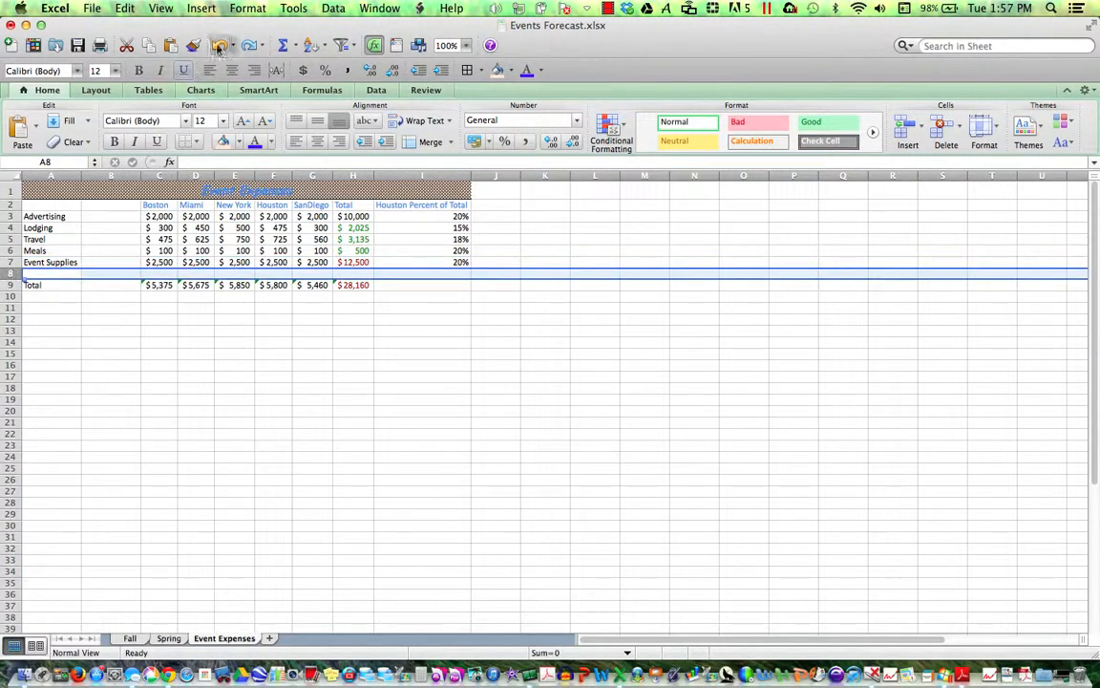
{"action": "left_click", "coordinate": [210, 9]}
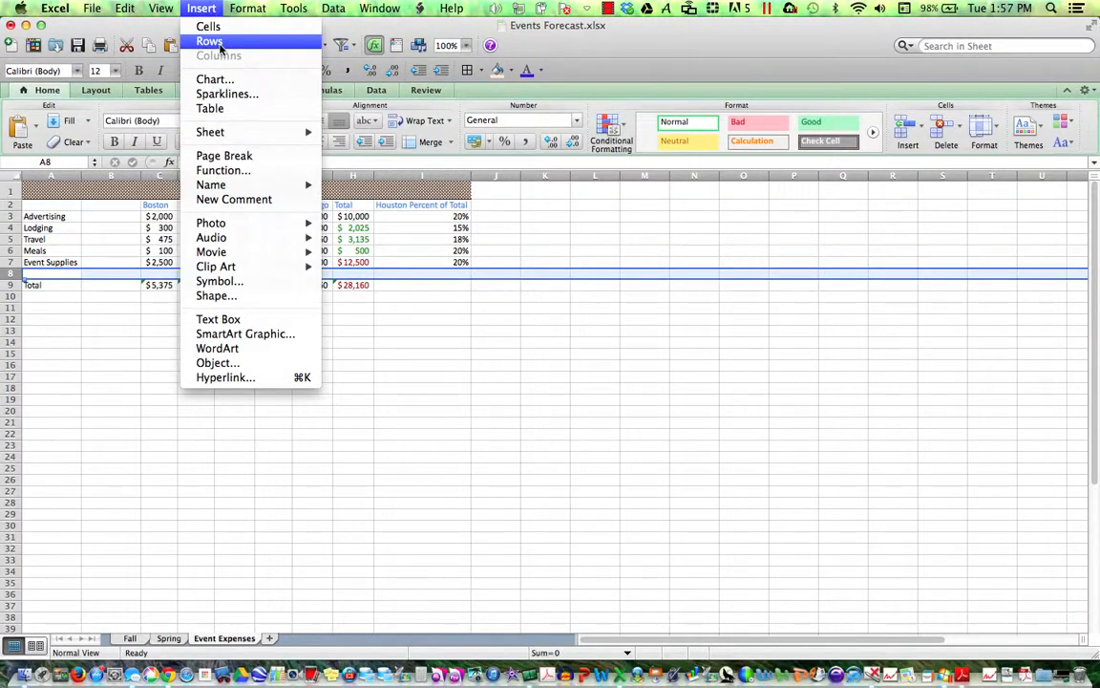
{"action": "left_click", "coordinate": [224, 40]}
{"action": "left_click", "coordinate": [202, 8]}
{"action": "left_click", "coordinate": [210, 40]}
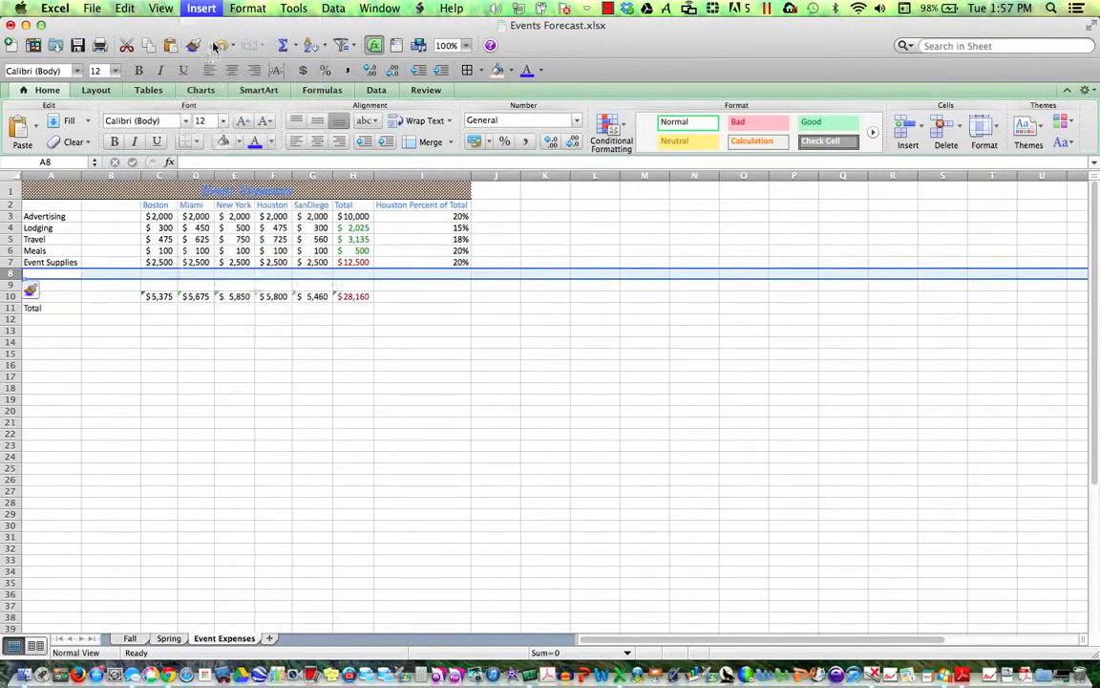
{"action": "left_click", "coordinate": [9, 296]}
{"action": "left_click_drag", "start_coordinate": [10, 296], "coordinate": [10, 273]}
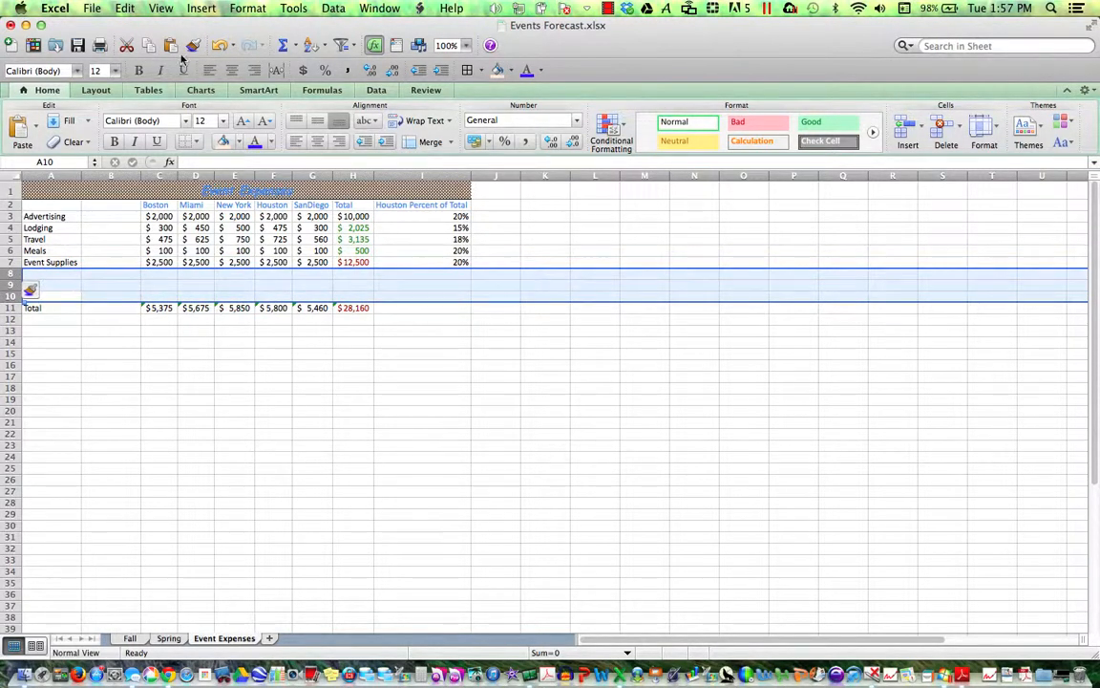
{"action": "left_click", "coordinate": [191, 8]}
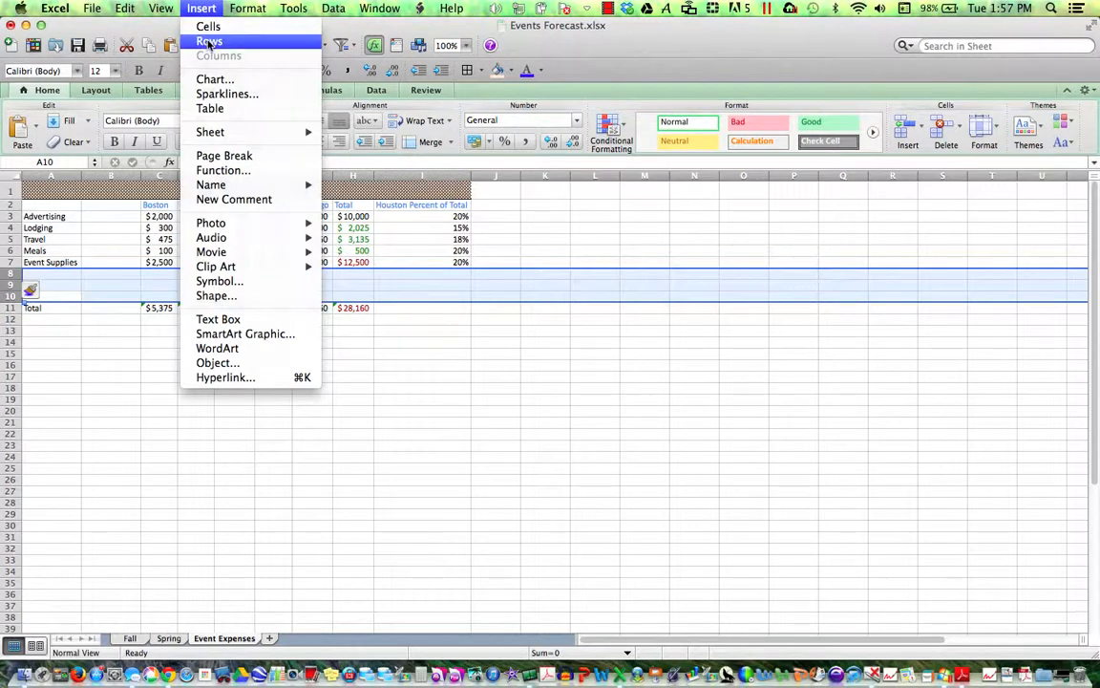
{"action": "left_click", "coordinate": [209, 42]}
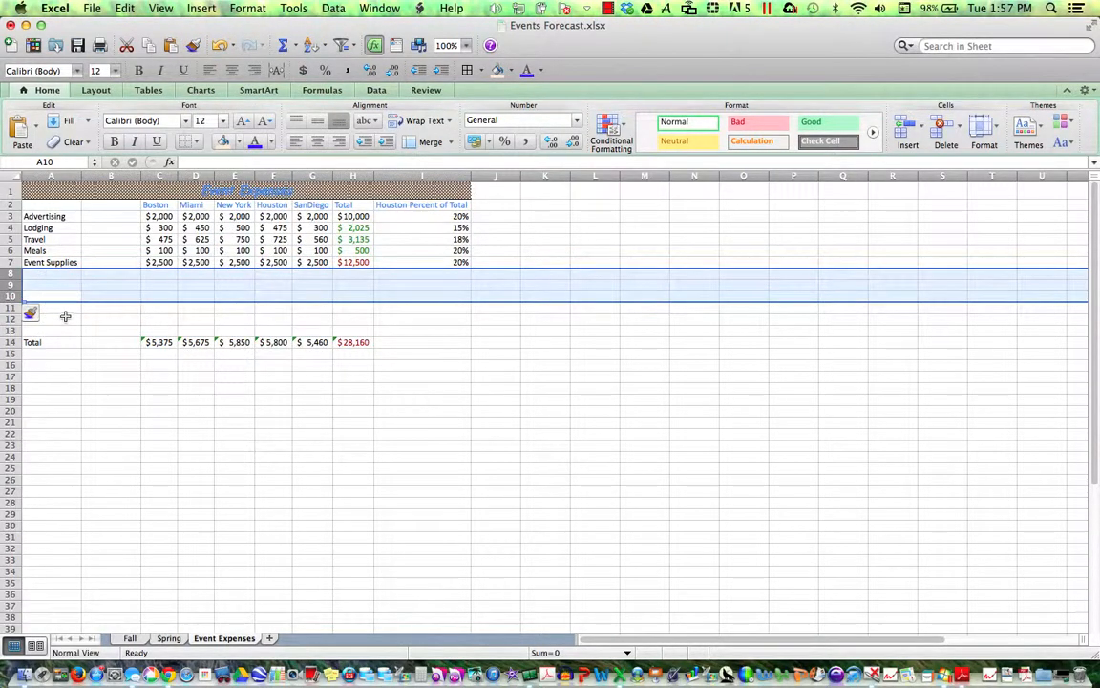
{"action": "left_click", "coordinate": [220, 45]}
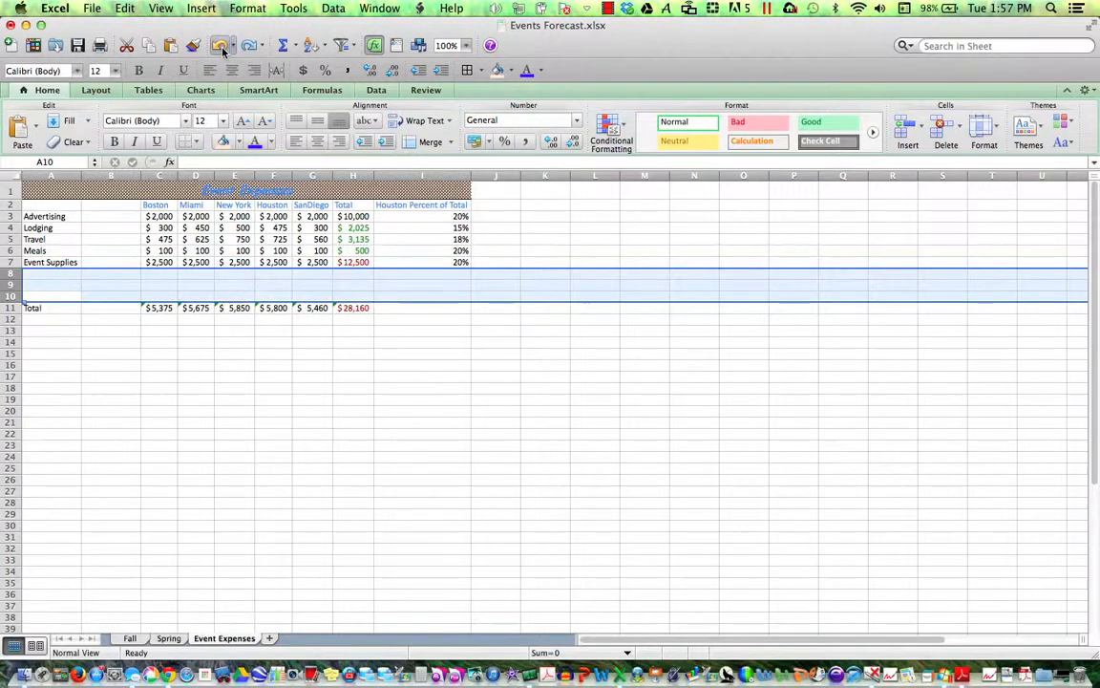
{"action": "left_click", "coordinate": [221, 46]}
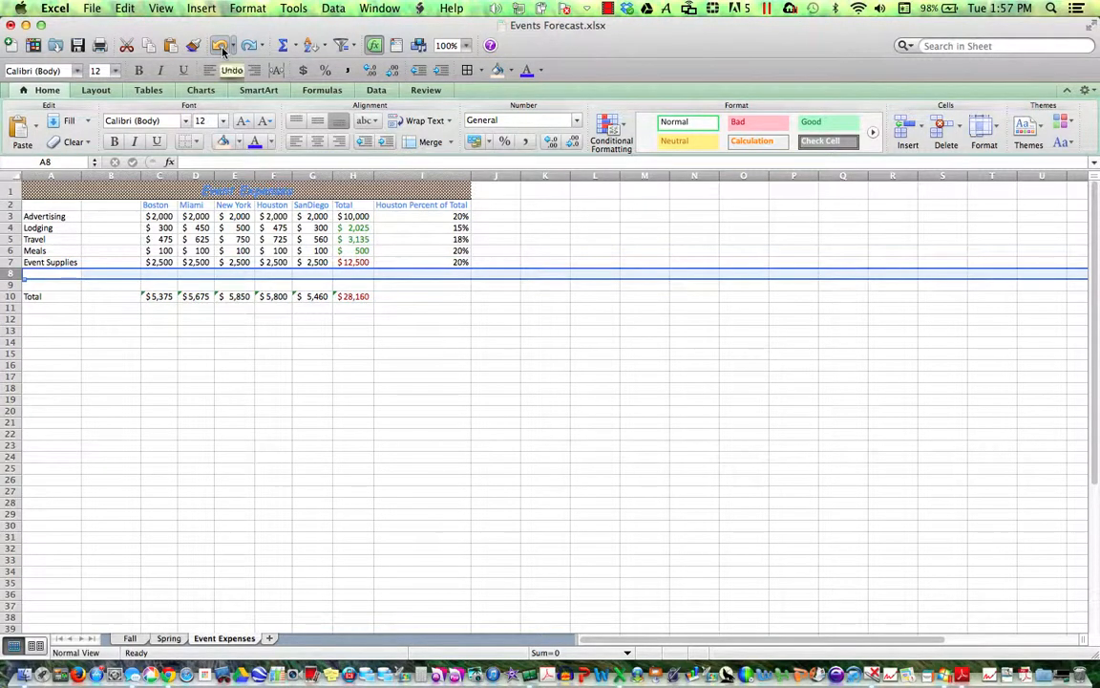
{"action": "left_click", "coordinate": [220, 46]}
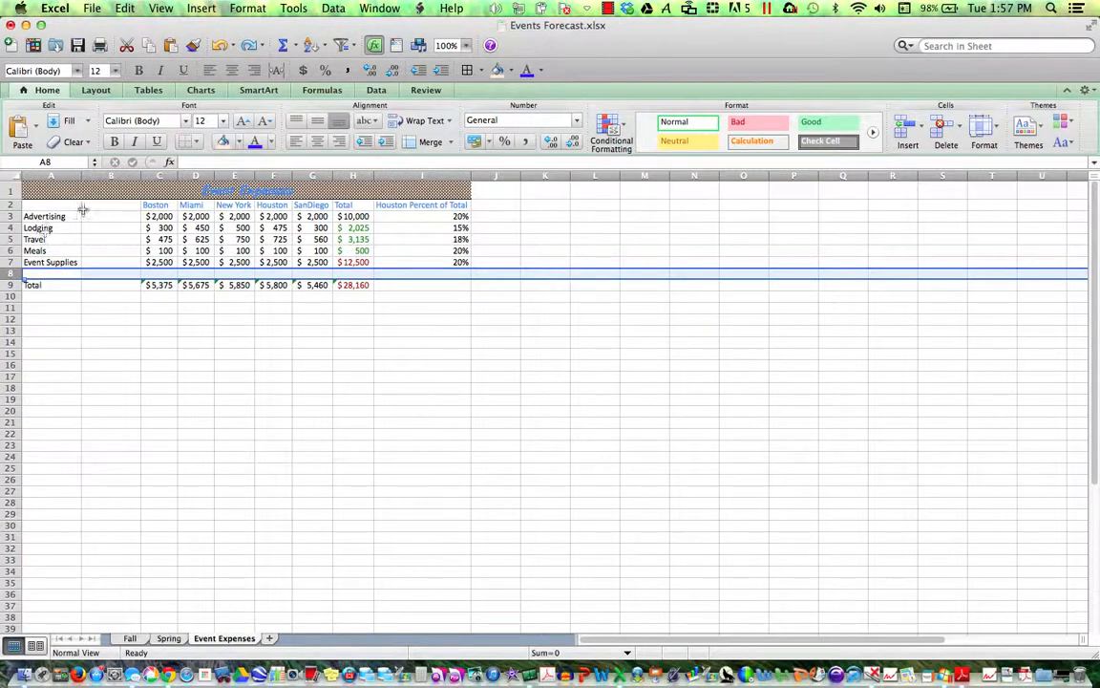
{"action": "left_click", "coordinate": [12, 227]}
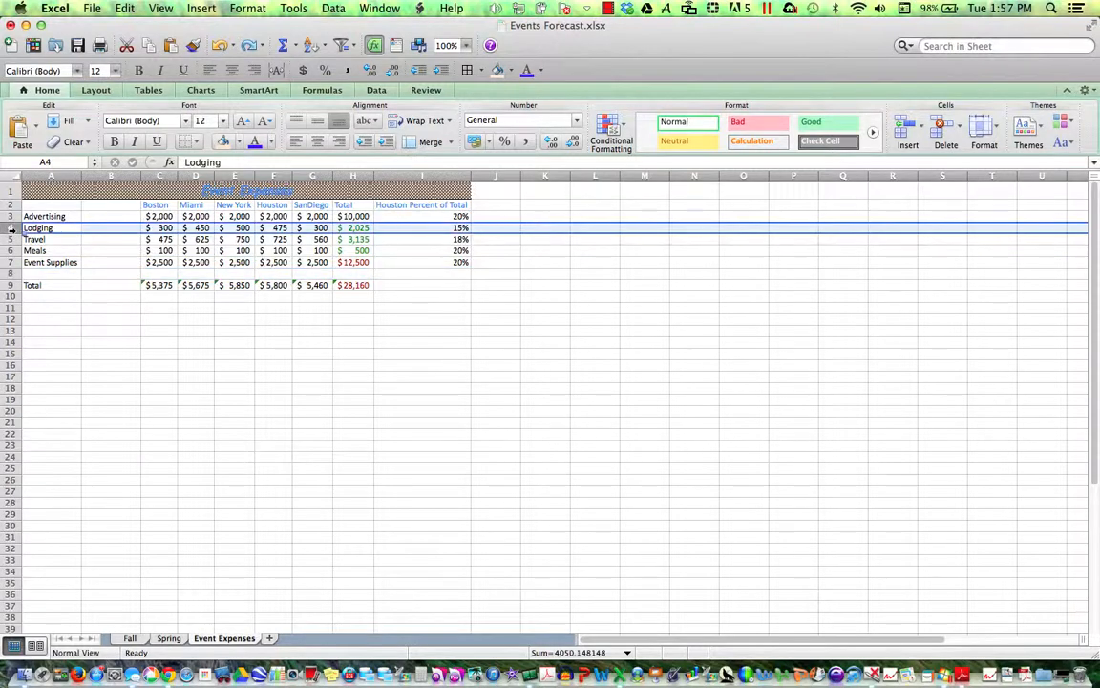
{"action": "right_click", "coordinate": [12, 227]}
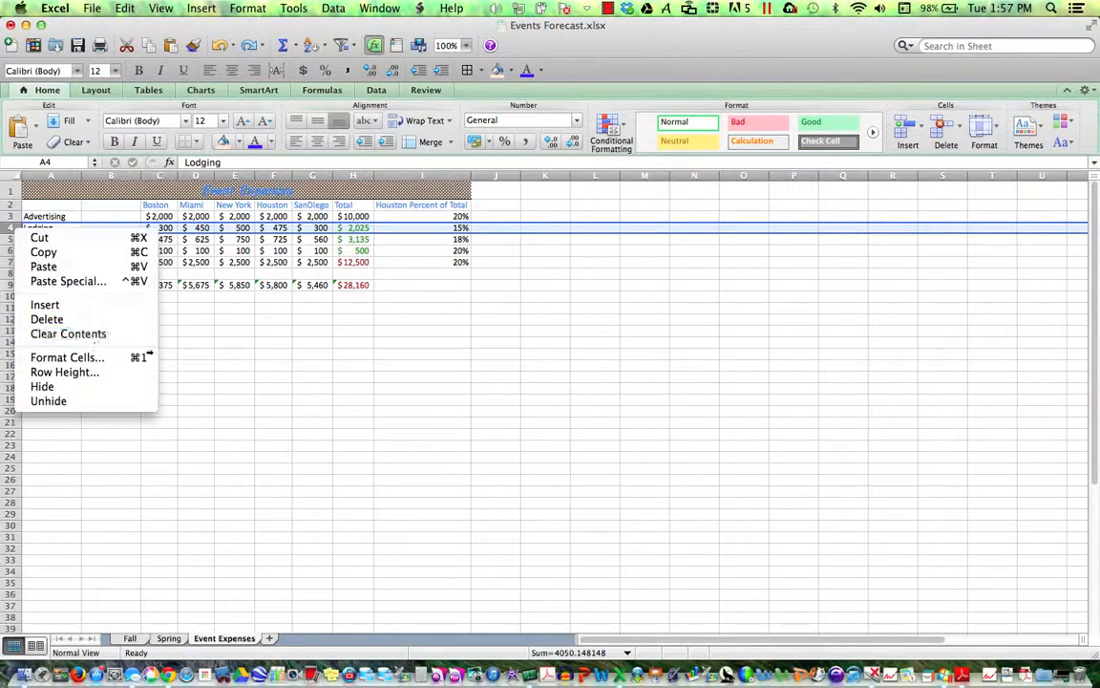
{"action": "left_click", "coordinate": [170, 360]}
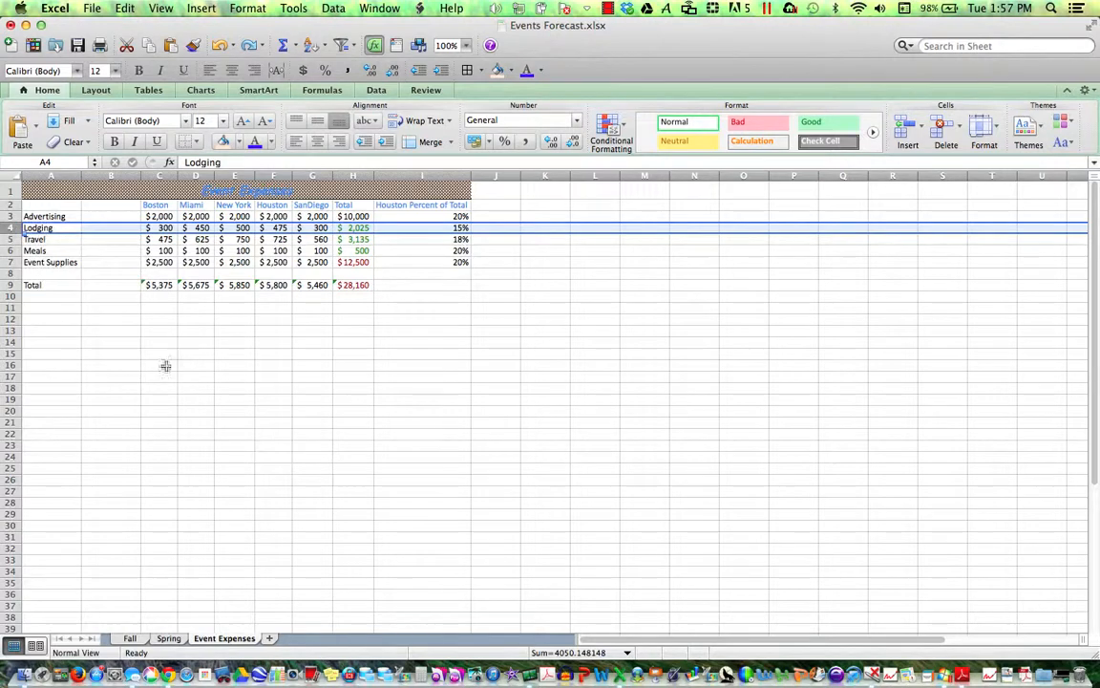
{"action": "left_click", "coordinate": [9, 251], "text": "super"}
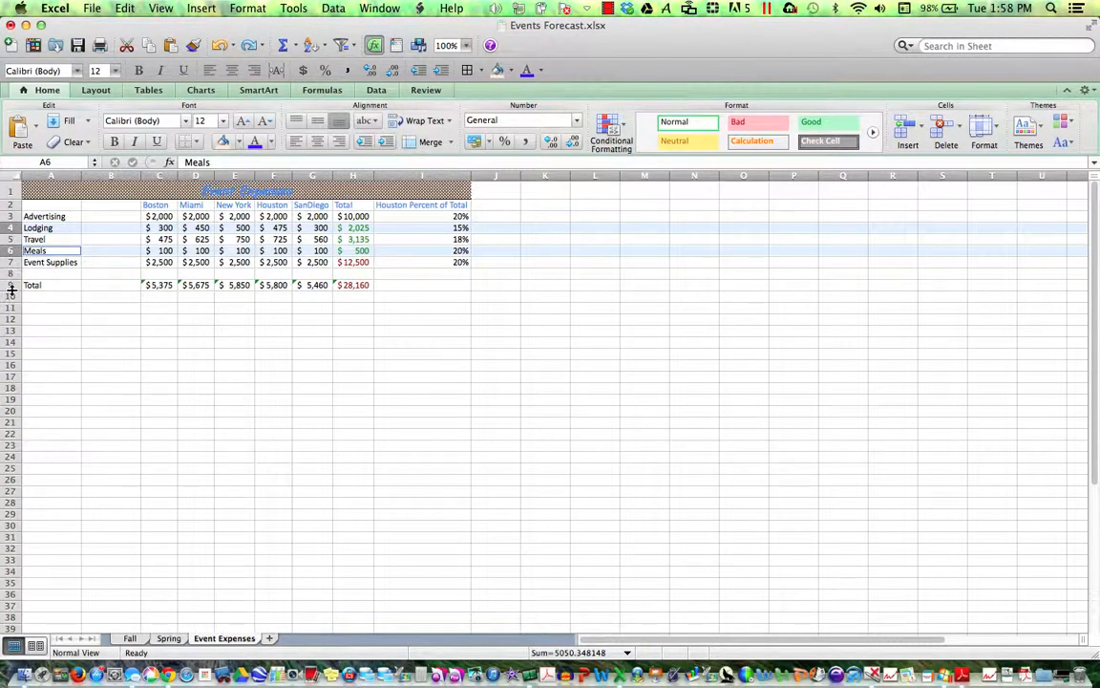
{"action": "right_click", "coordinate": [9, 250]}
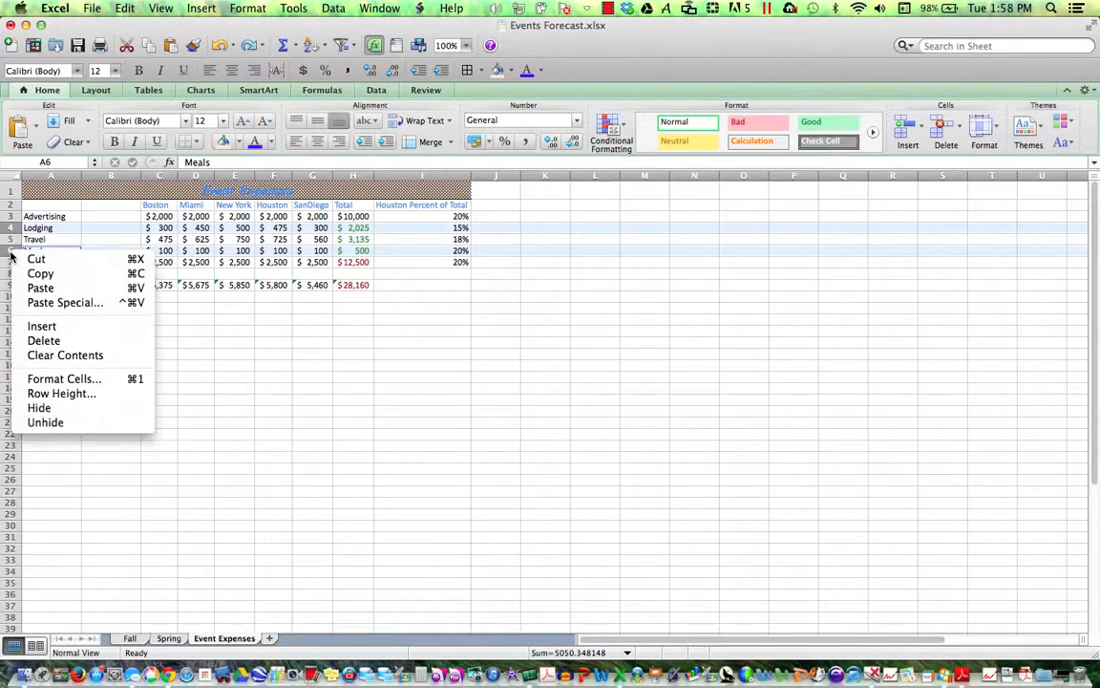
{"action": "left_click", "coordinate": [188, 406]}
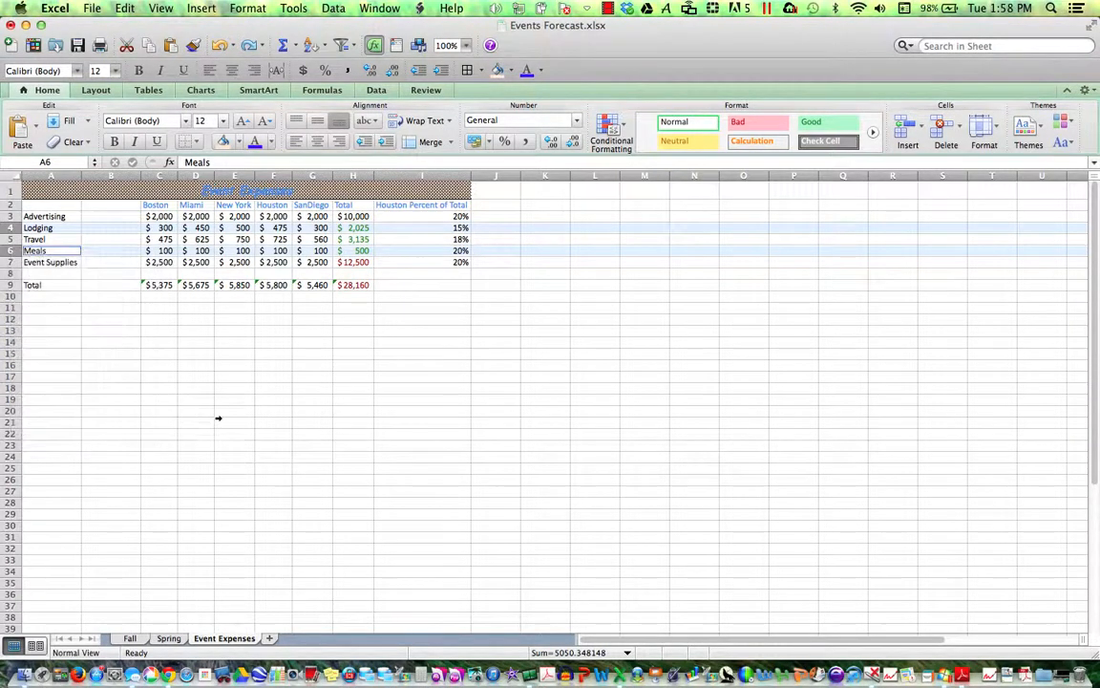
{"action": "left_click", "coordinate": [124, 175]}
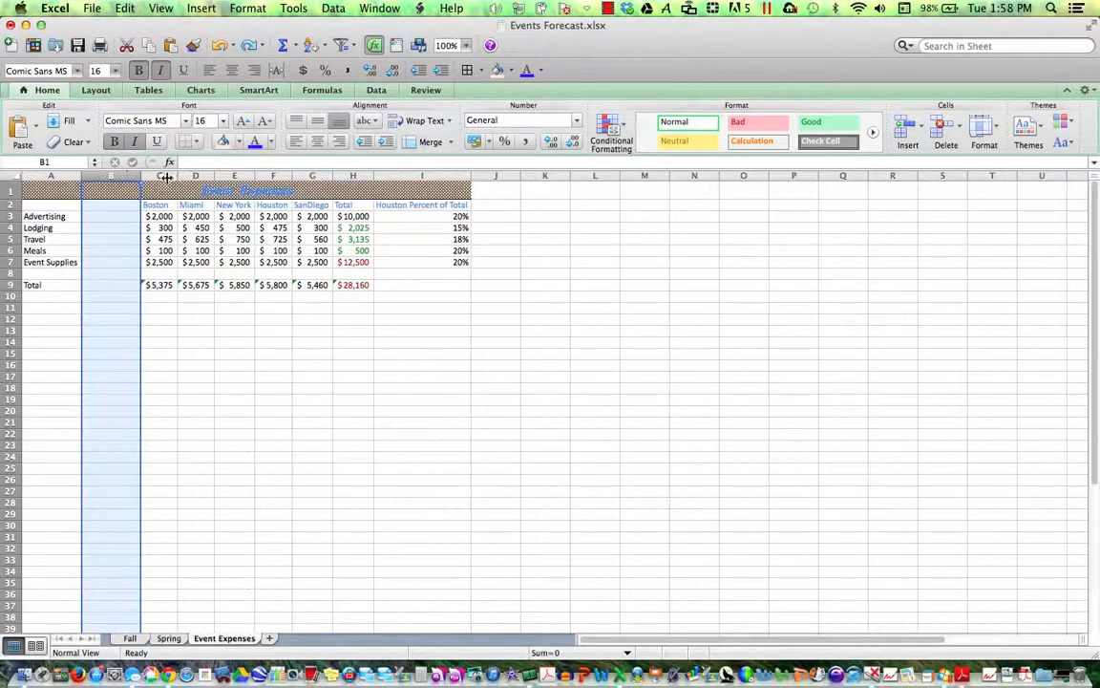
{"action": "left_click", "coordinate": [194, 176], "text": "super"}
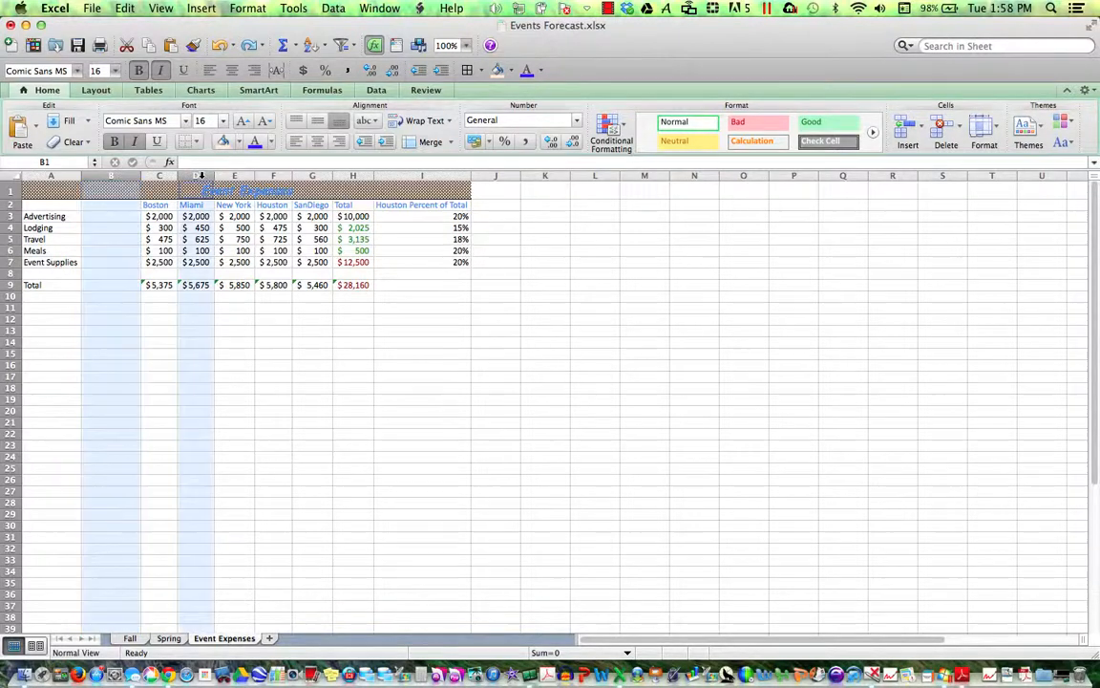
{"action": "left_click", "coordinate": [273, 176], "text": "super"}
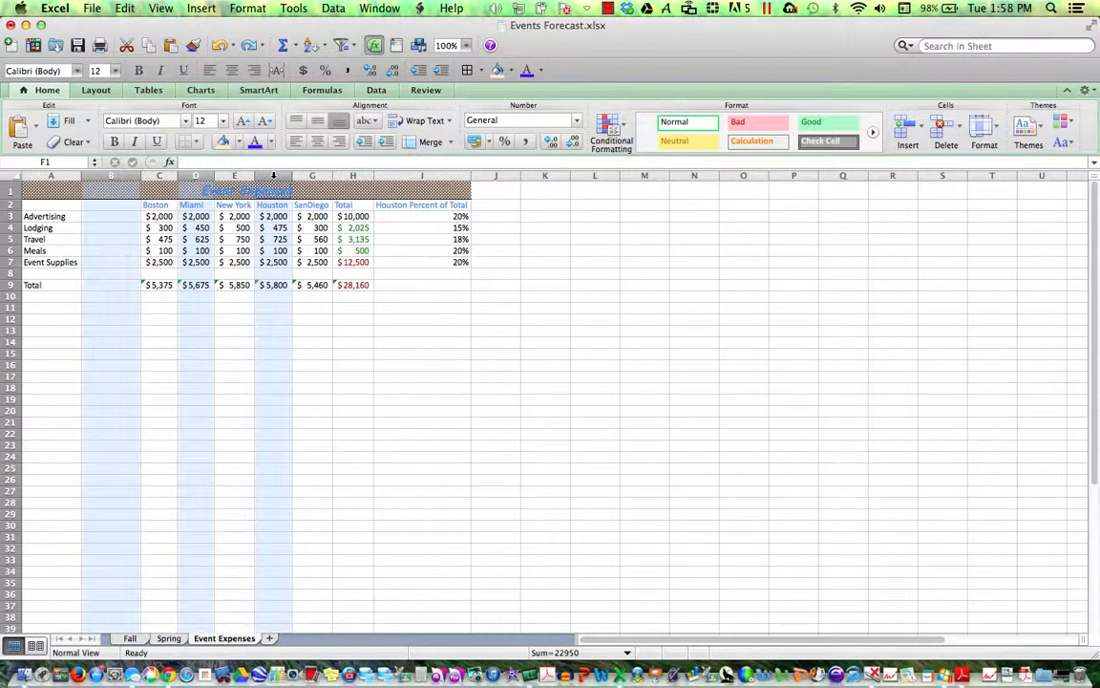
{"action": "right_click", "coordinate": [273, 176]}
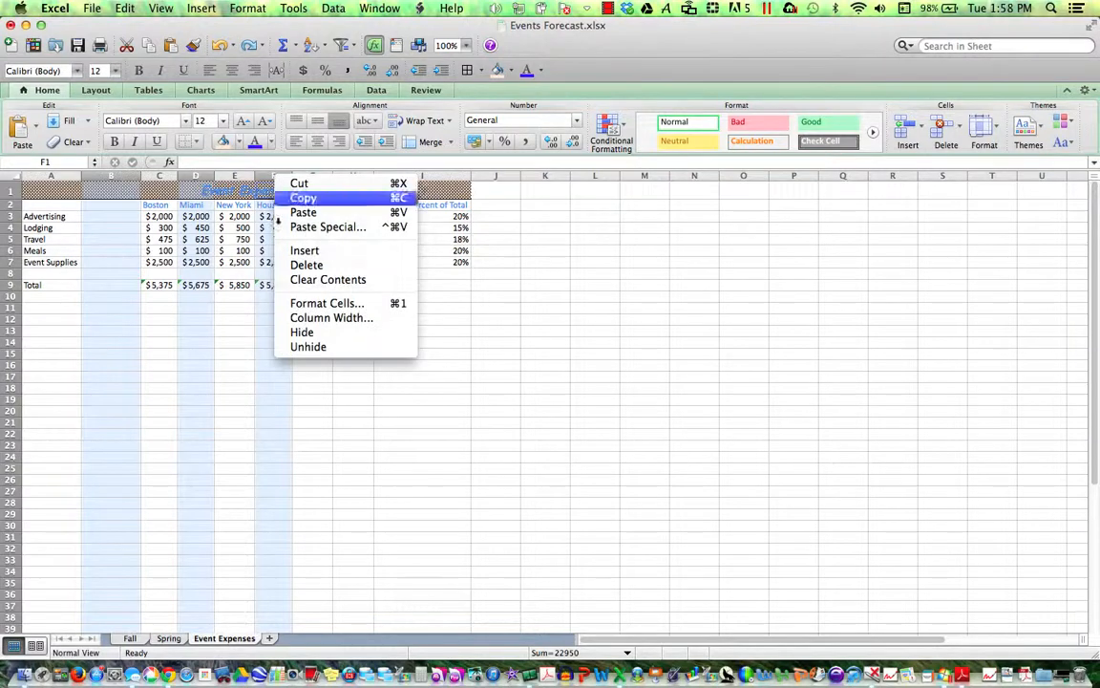
{"action": "key", "text": "Escape"}
{"action": "left_click", "coordinate": [274, 457]}
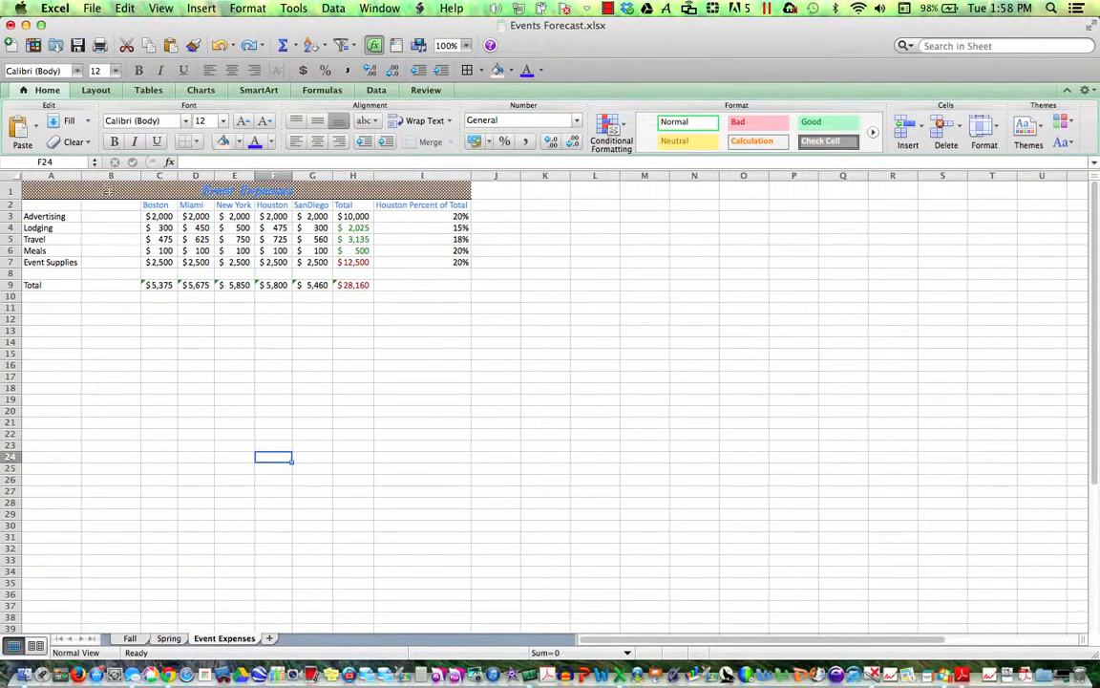
- Save the workbook, then spell-check the whole sheet from the beginning, ignoring SanDiego
{"action": "left_click", "coordinate": [80, 48]}
{"action": "left_click", "coordinate": [425, 91]}
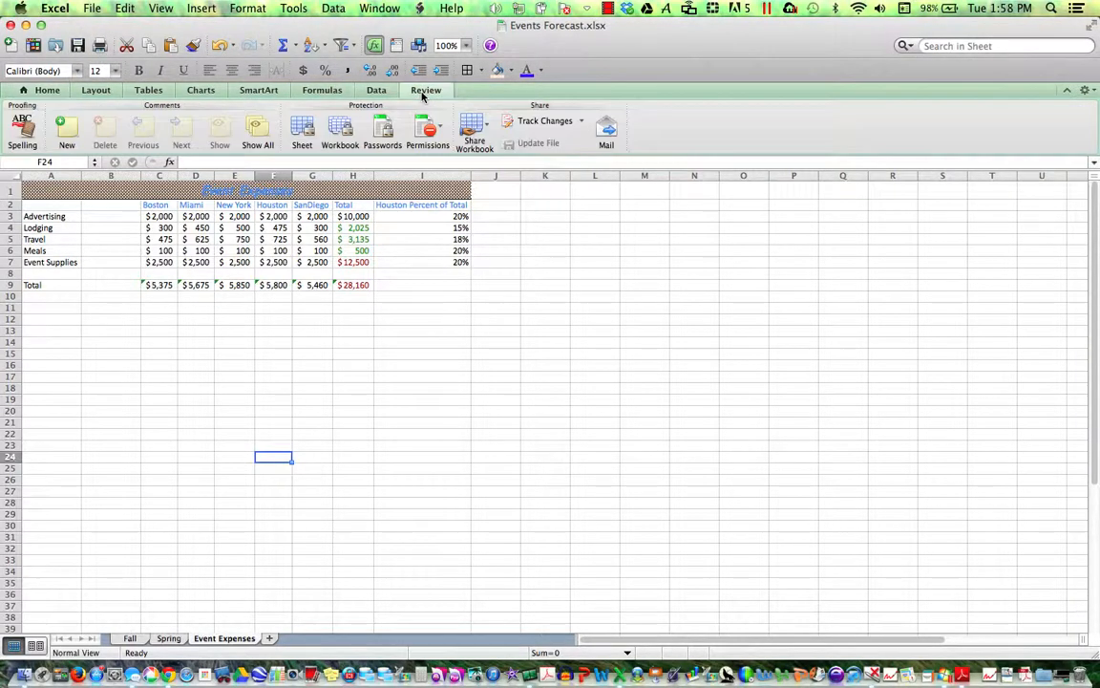
{"action": "left_click", "coordinate": [27, 132]}
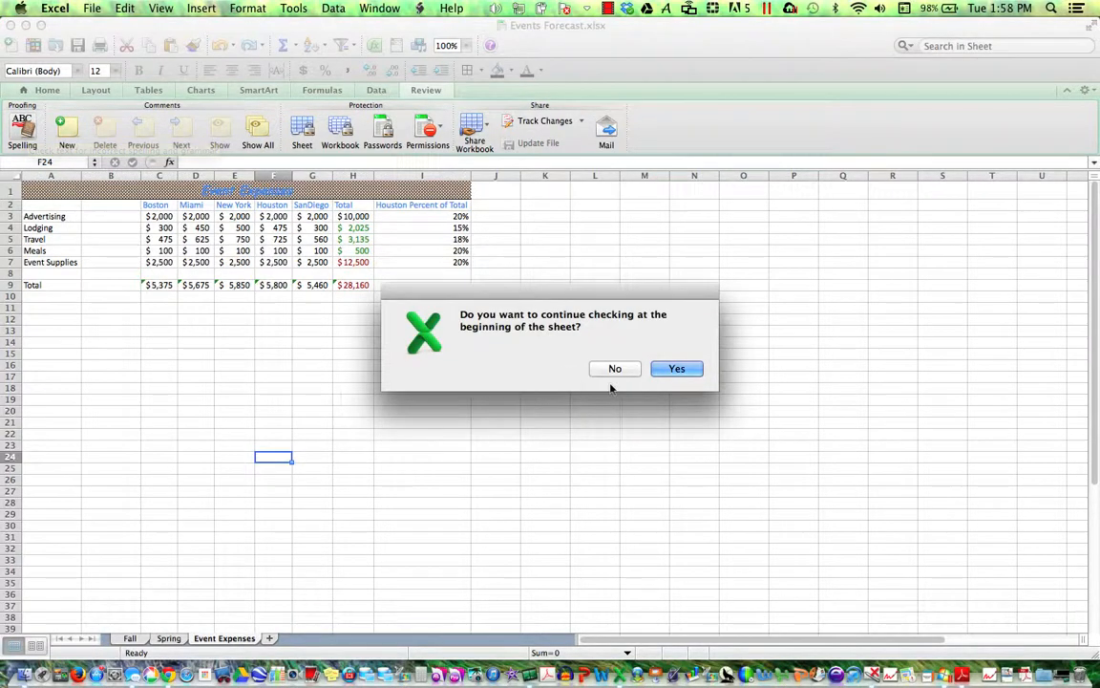
{"action": "left_click", "coordinate": [677, 368]}
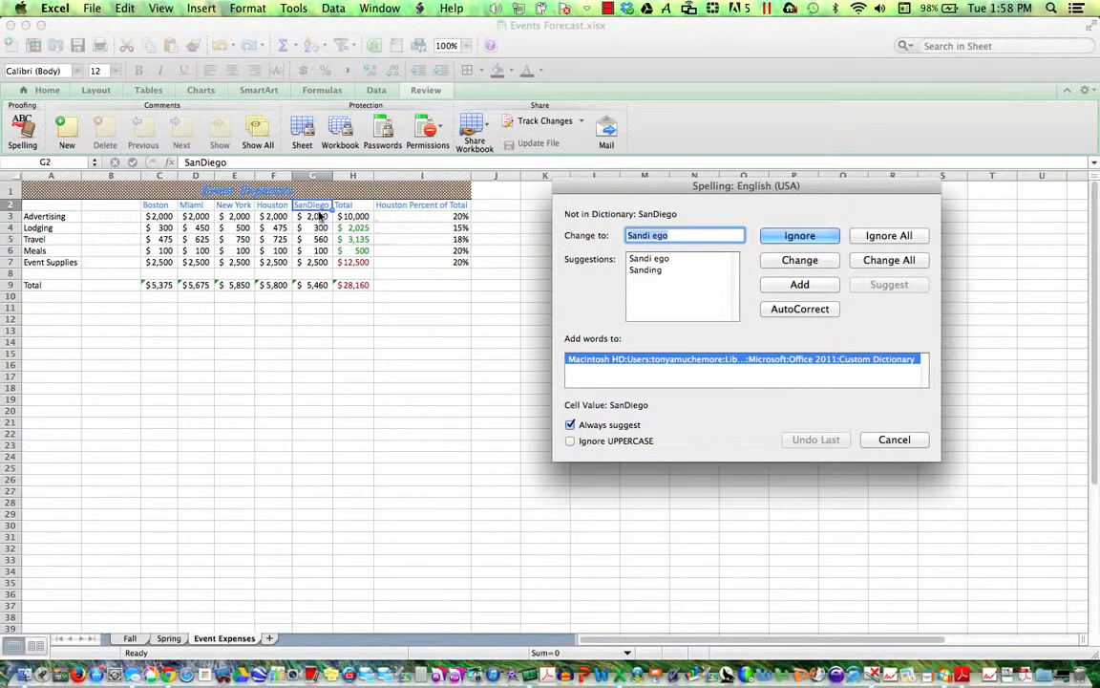
{"action": "left_click", "coordinate": [798, 237]}
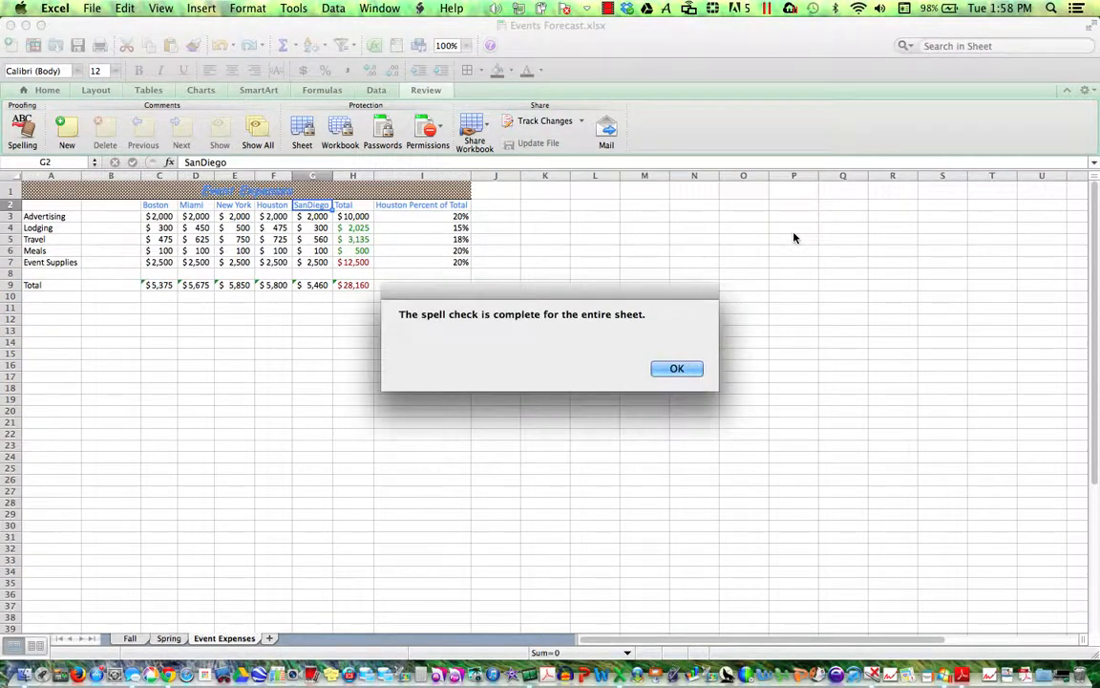
{"action": "left_click", "coordinate": [670, 370]}
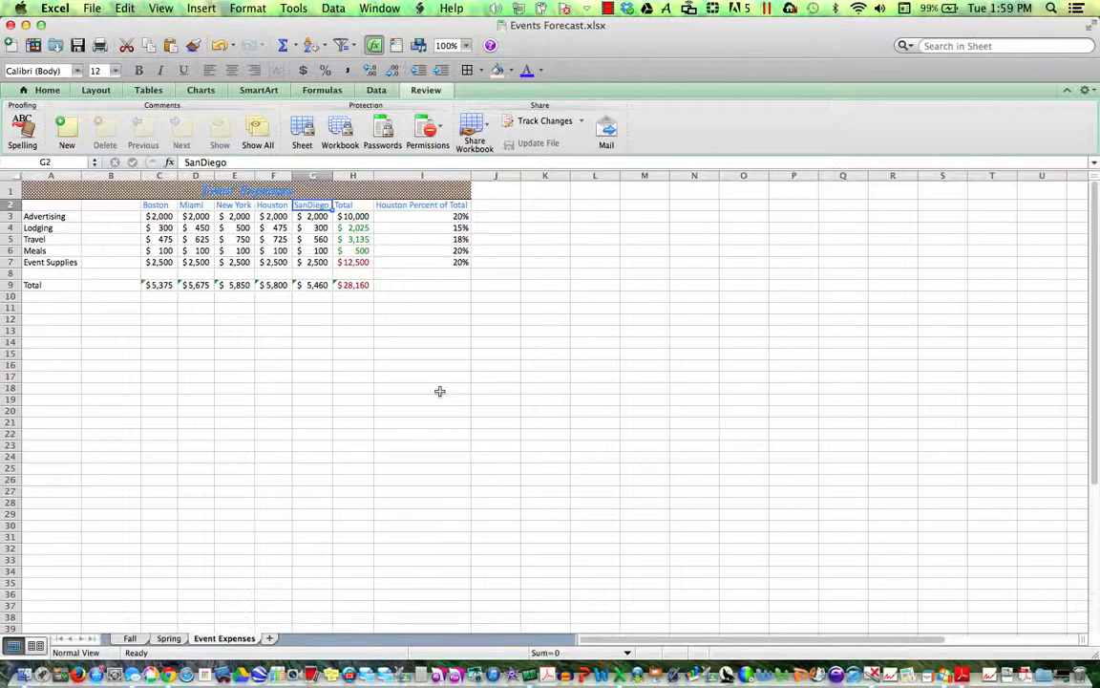
{"action": "left_click", "coordinate": [45, 217]}
{"action": "left_click_drag", "start_coordinate": [48, 216], "coordinate": [93, 216]}
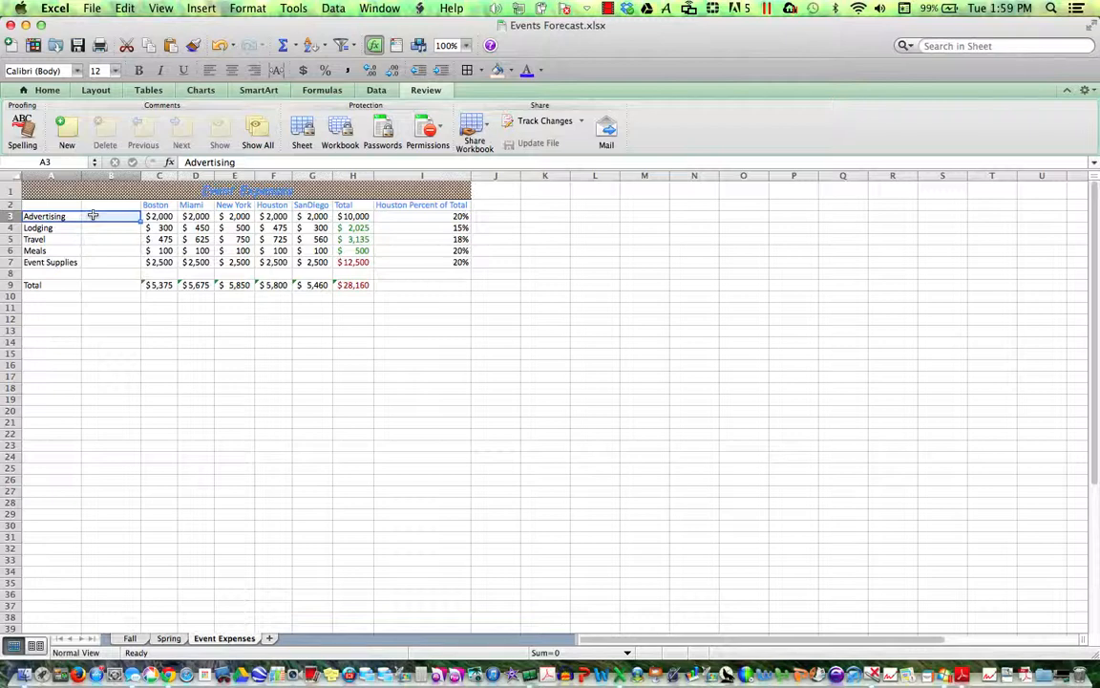
{"action": "right_click", "coordinate": [93, 217]}
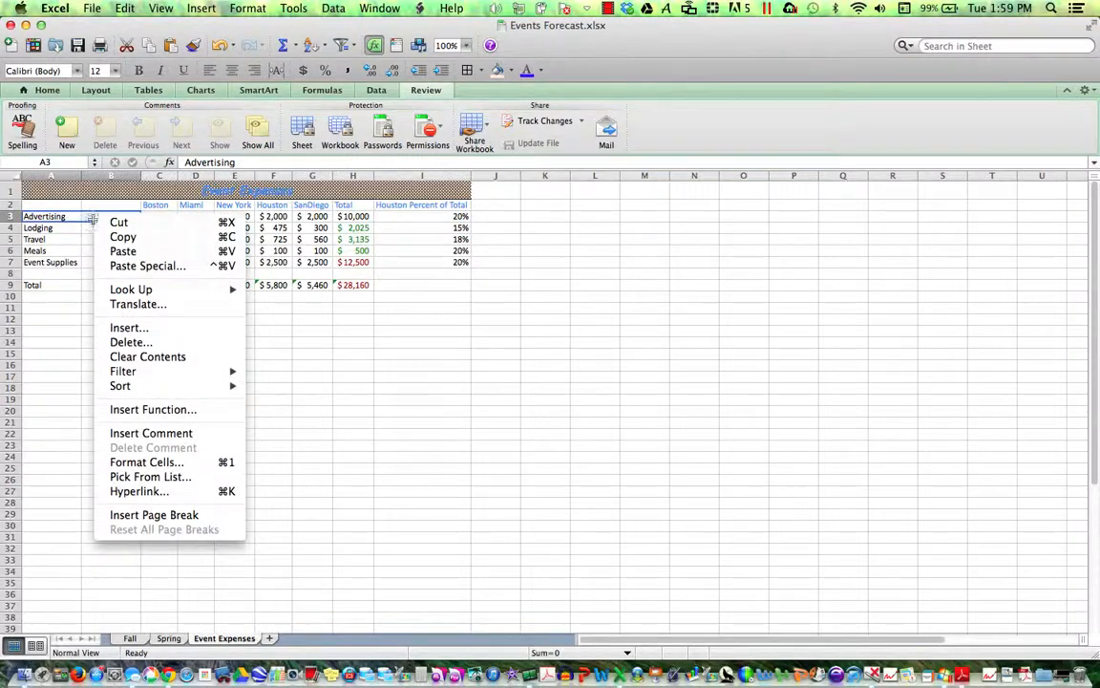
{"action": "left_click", "coordinate": [146, 463]}
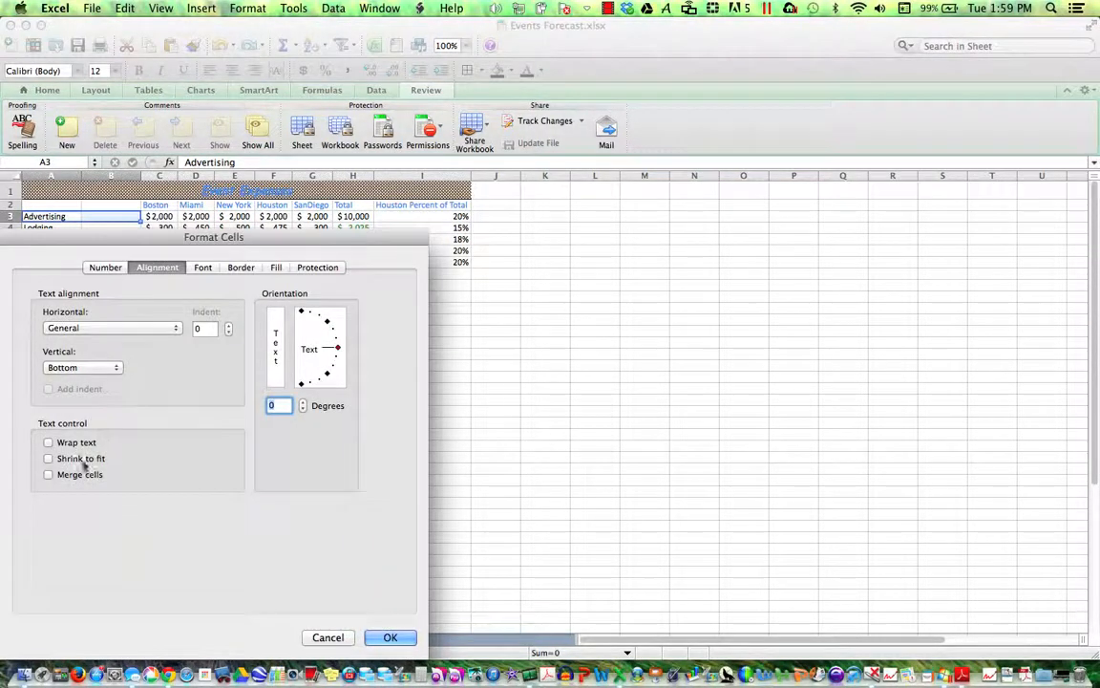
{"action": "left_click", "coordinate": [48, 475]}
{"action": "left_click", "coordinate": [328, 638]}
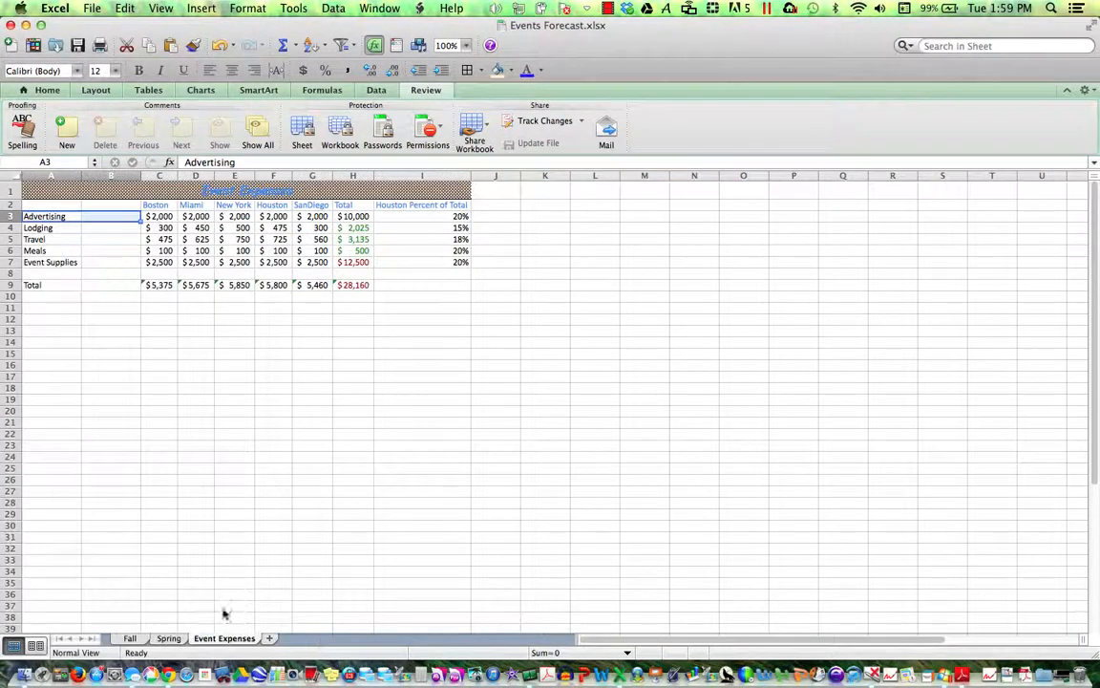
- Merge A3:B3, then Format Painter that merge onto the Lodging through Total rows
{"action": "left_click", "coordinate": [47, 90]}
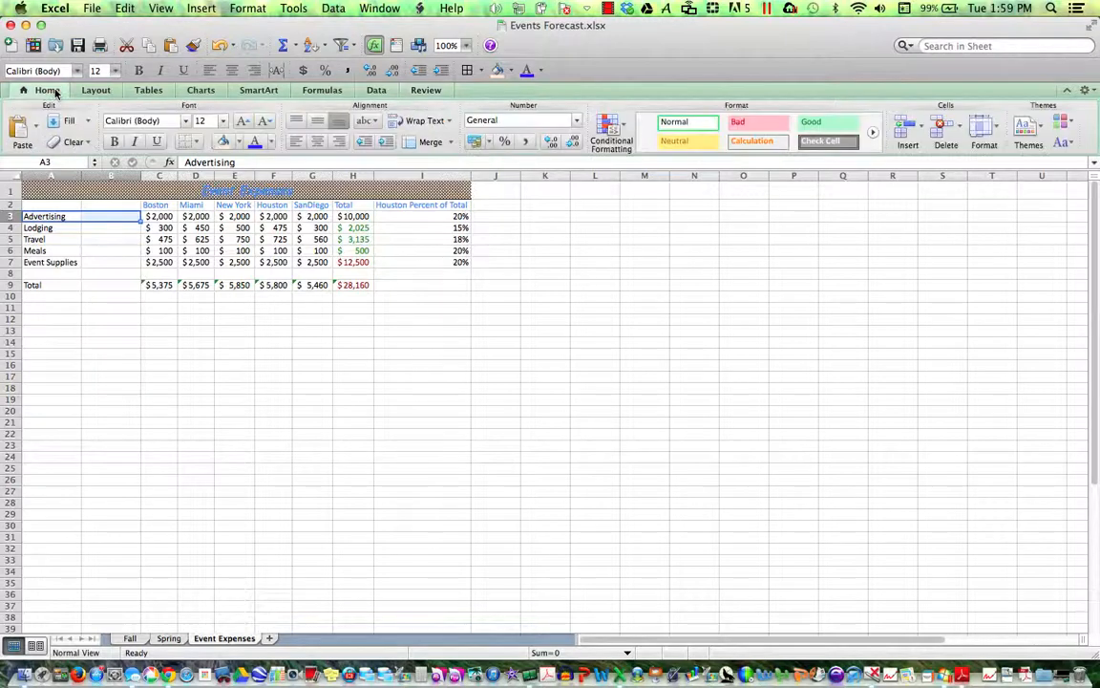
{"action": "left_click", "coordinate": [449, 144]}
{"action": "left_click", "coordinate": [444, 188]}
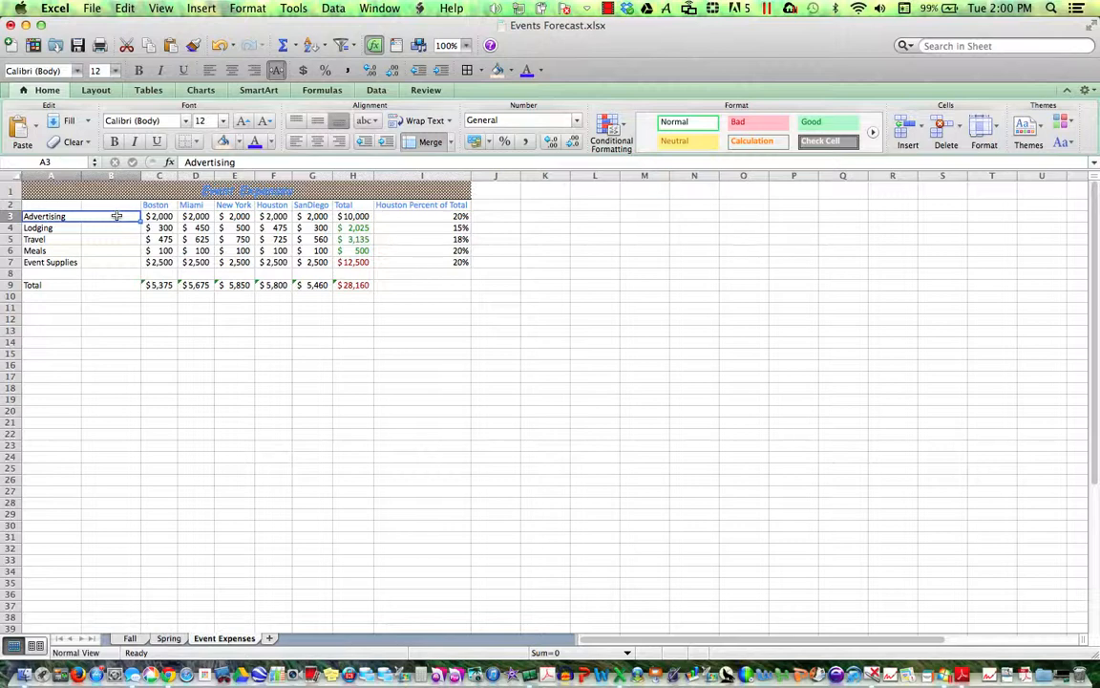
{"action": "left_click", "coordinate": [193, 46]}
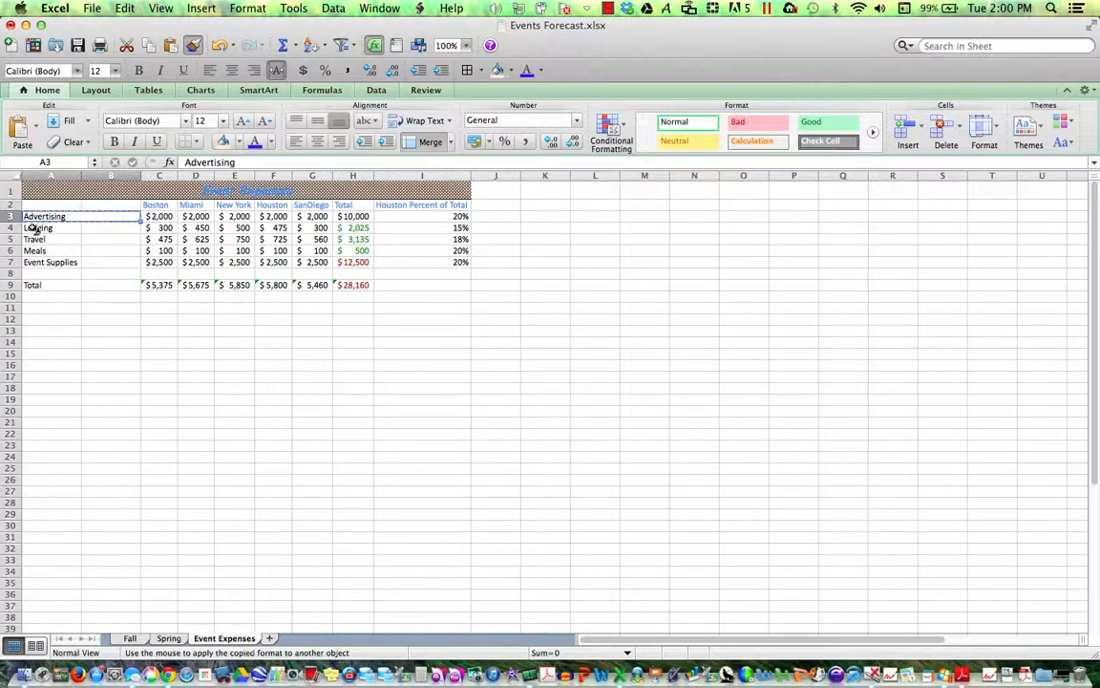
{"action": "mouse_move", "coordinate": [33, 229]}
{"action": "left_mouse_down"}
{"action": "mouse_move", "coordinate": [81, 228]}
{"action": "mouse_move", "coordinate": [91, 267]}
{"action": "mouse_move", "coordinate": [112, 285]}
{"action": "left_mouse_up"}
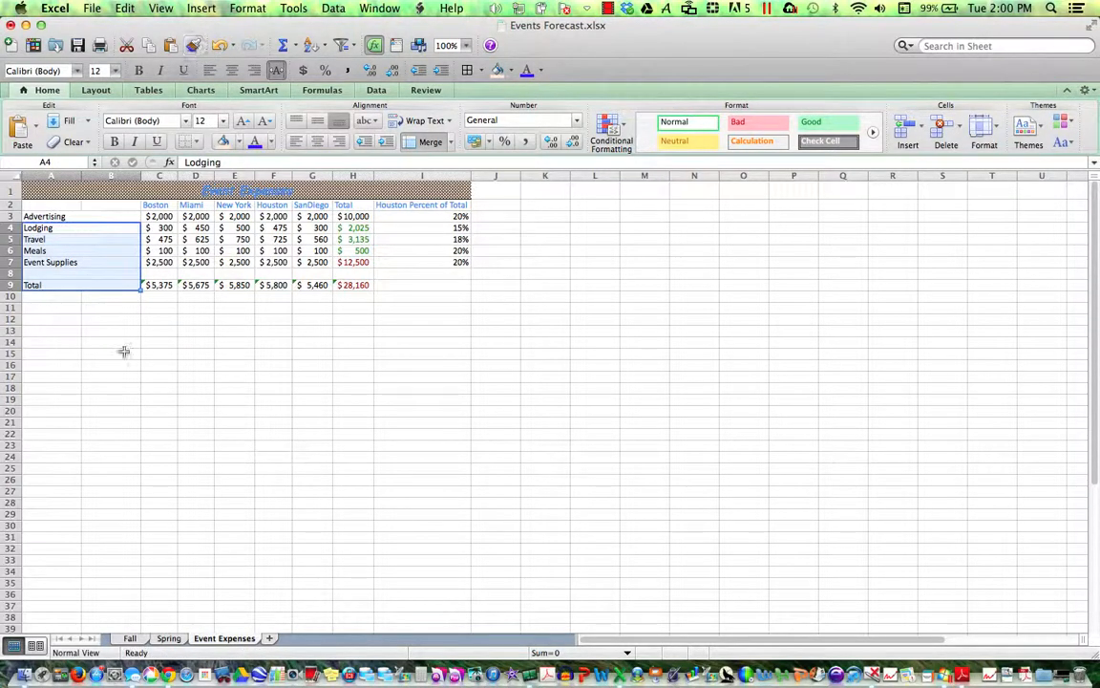
{"action": "left_click", "coordinate": [94, 320]}
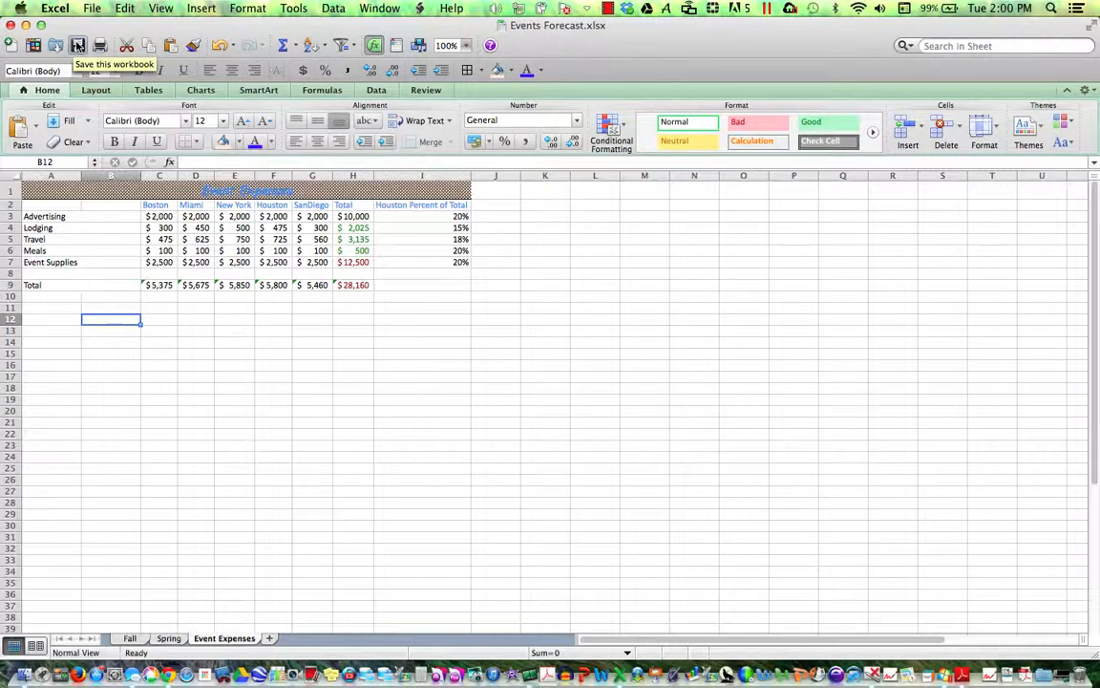
{"action": "left_click", "coordinate": [607, 8]}
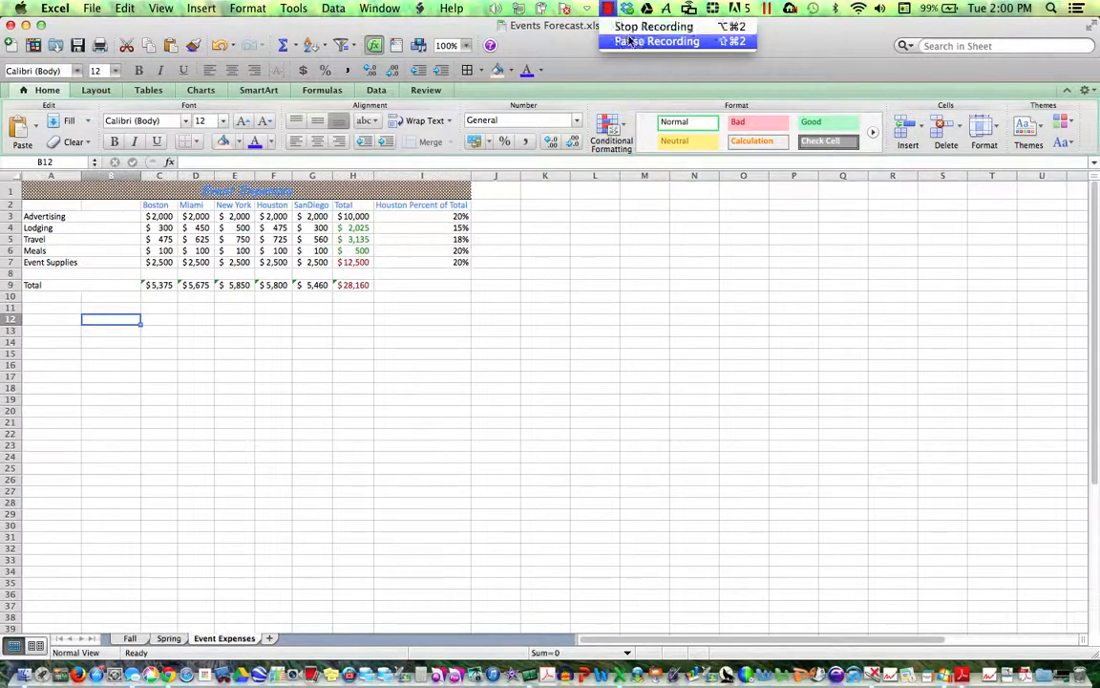